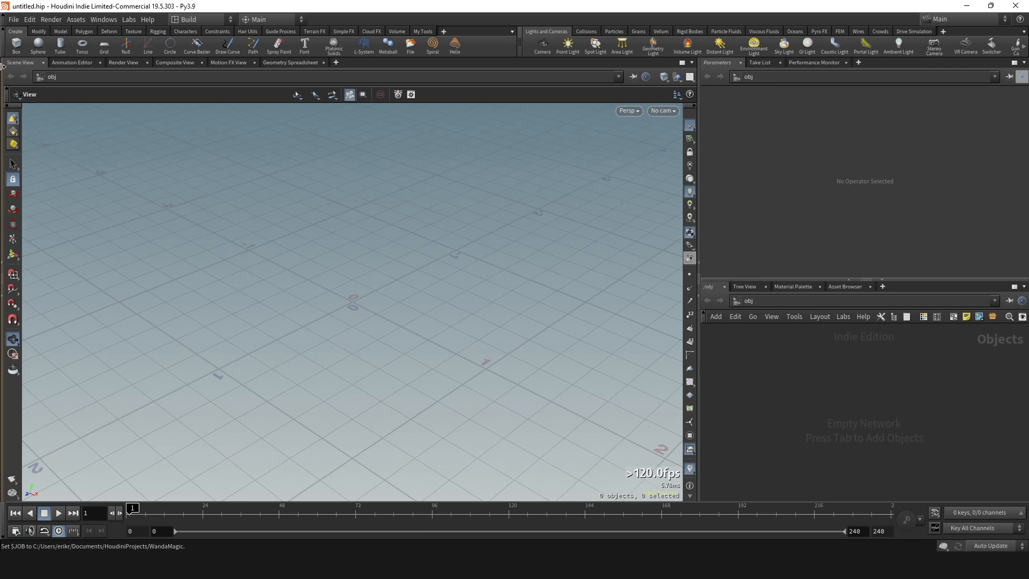
Create a new project named WandaMagicTutorial with the default project folders, copying the project name for reuse.
left_click(13, 22)
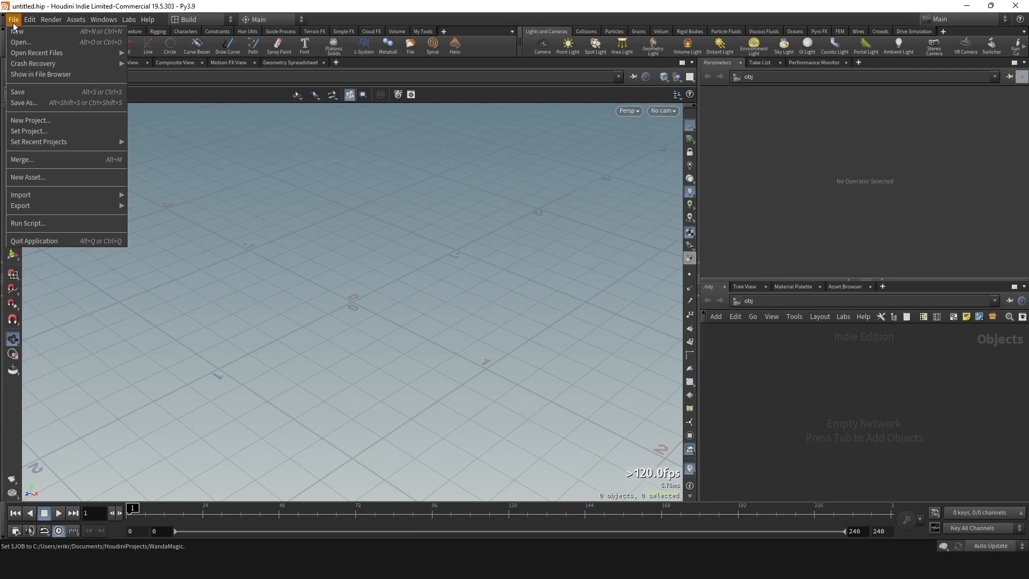
left_click(46, 119)
double_click(132, 27)
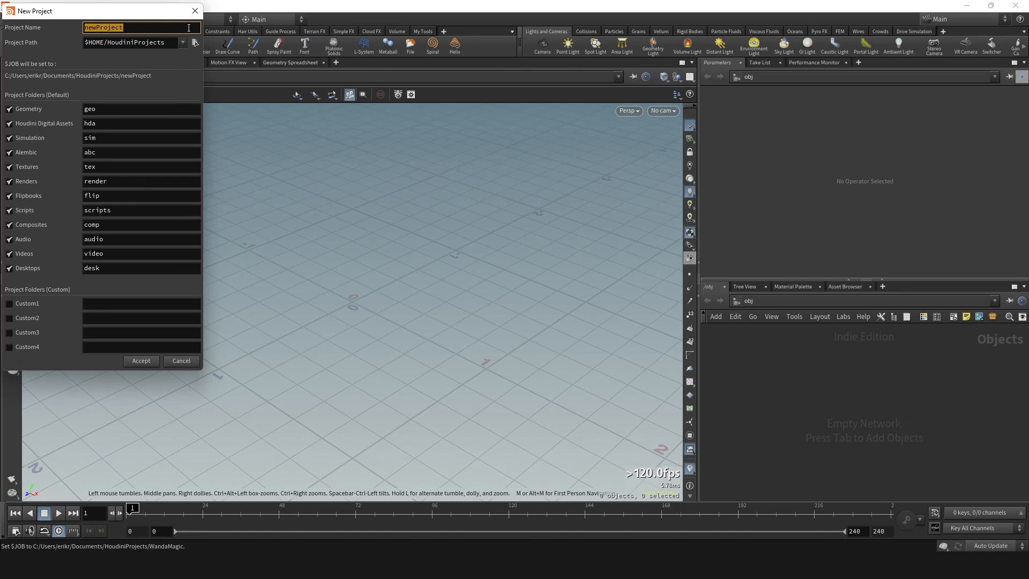
type("WandaMagicTutorial")
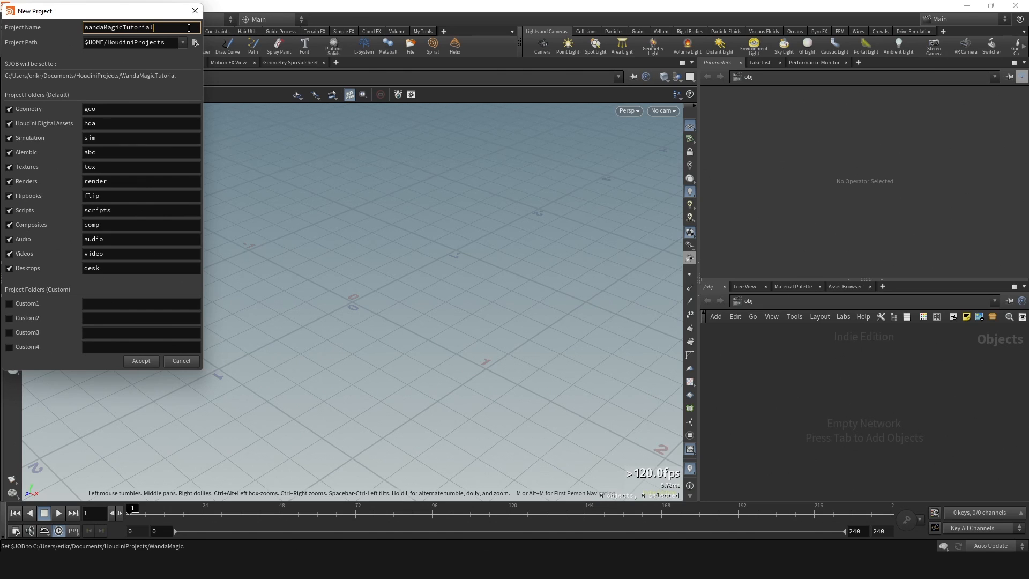
double_click(189, 28)
key("ctrl+c")
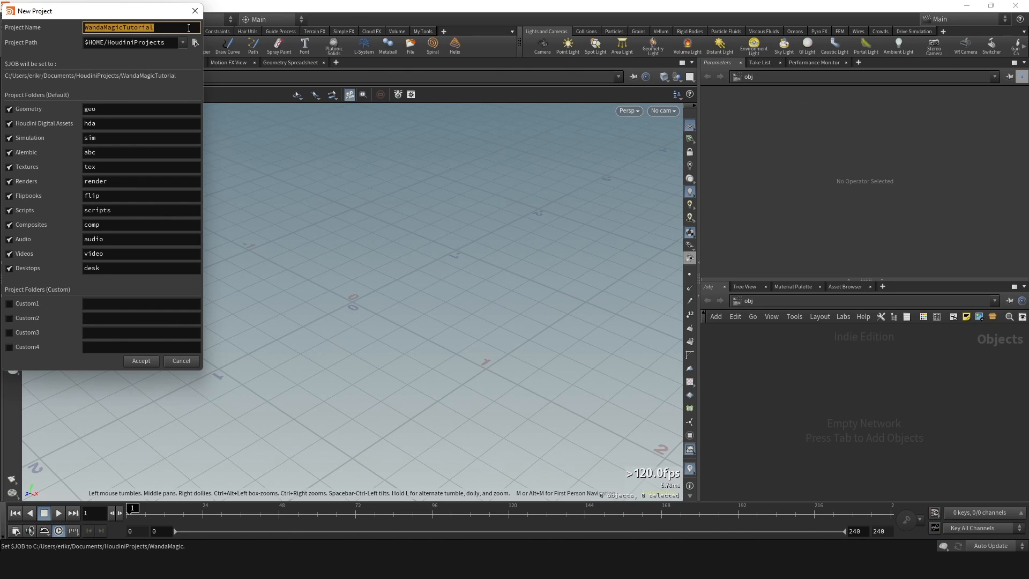
left_click(140, 360)
Save the scene as WandaMagicTutorial inside the WandaMagicTutorial project folder.
key("ctrl+shift+s")
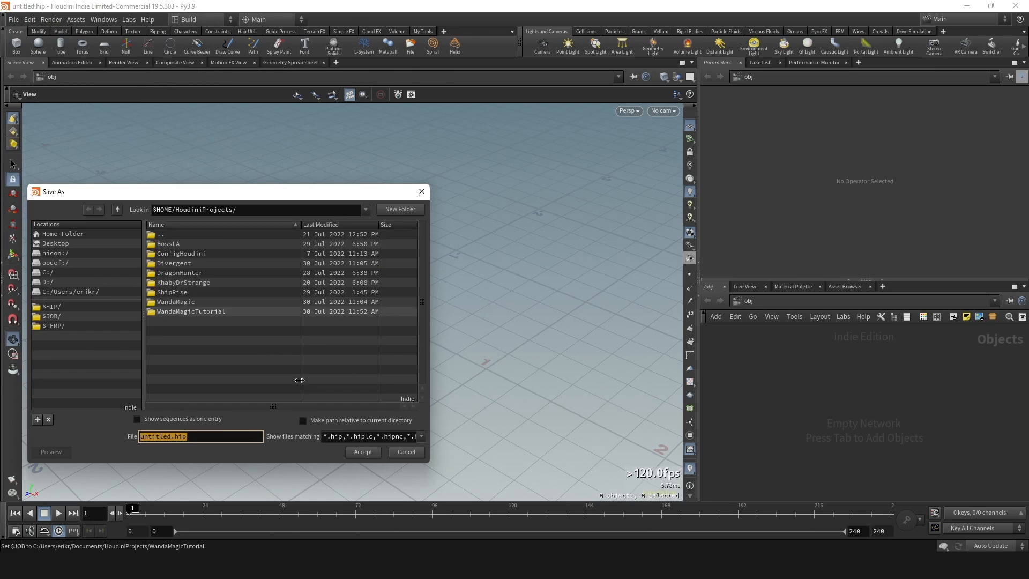
key("ctrl+v")
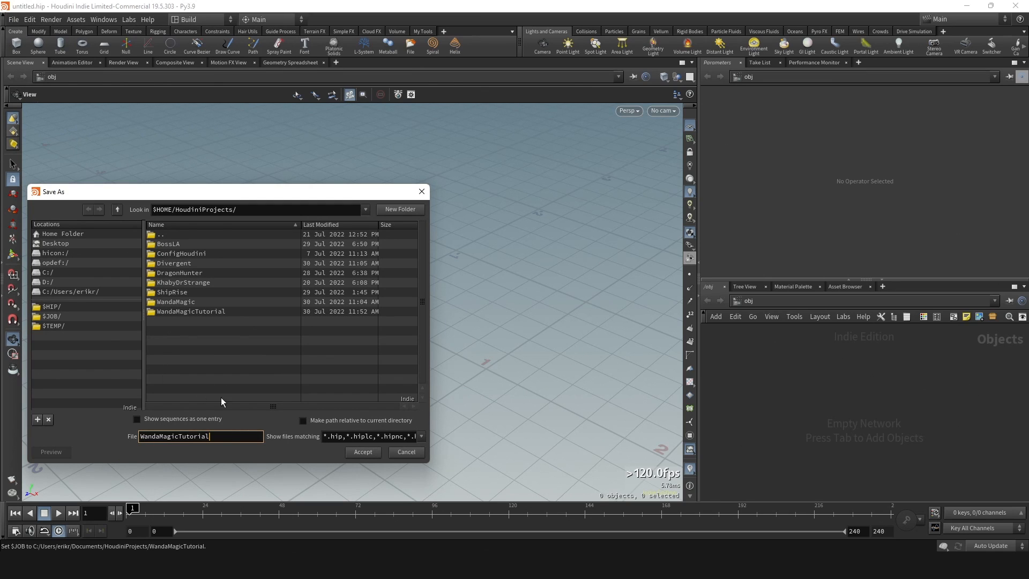
double_click(211, 312)
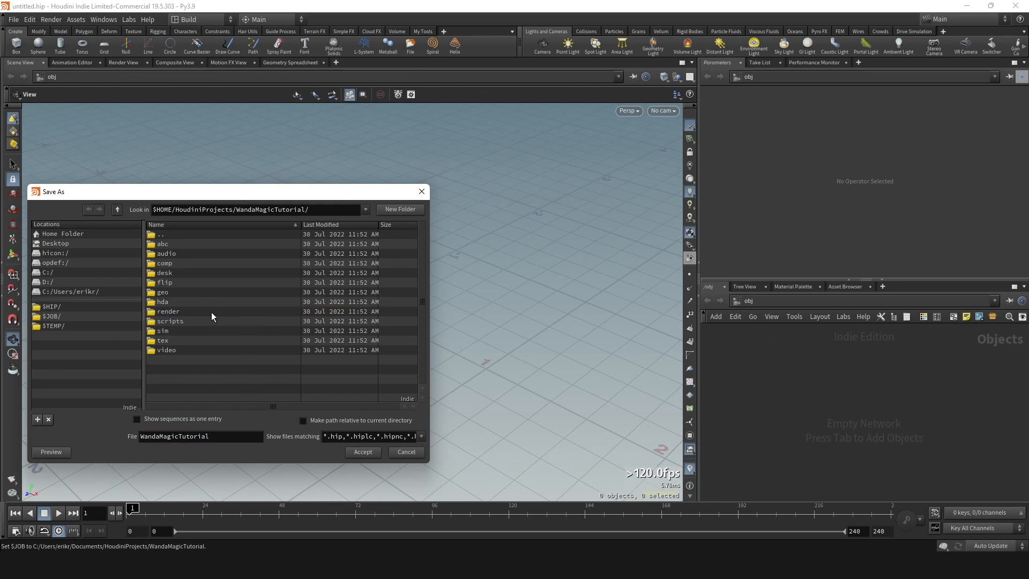
left_click(364, 452)
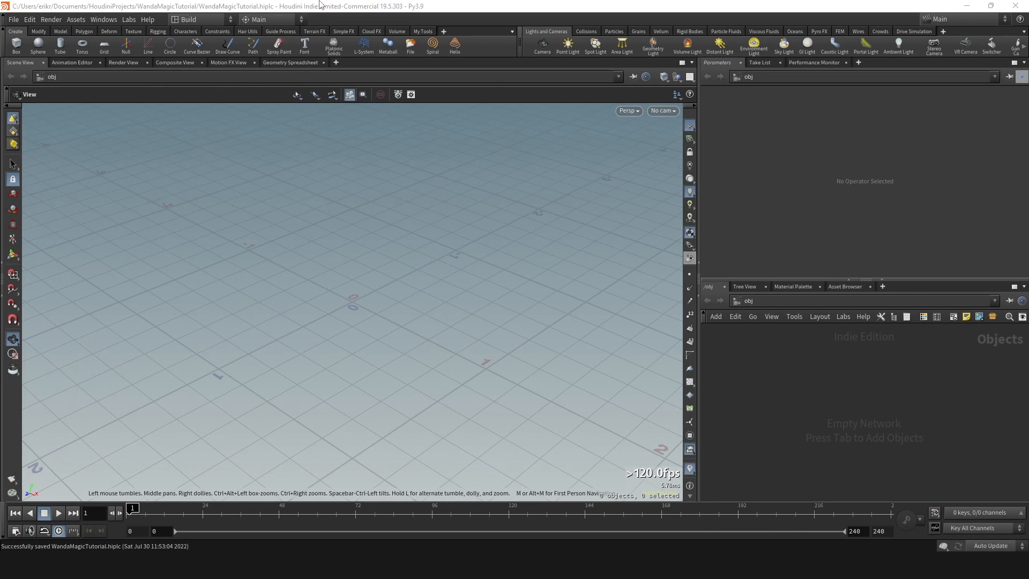
Review the saved scene file and subfolders in the WandaMagicTutorial project folder without saving again.
key("ctrl+shift+s")
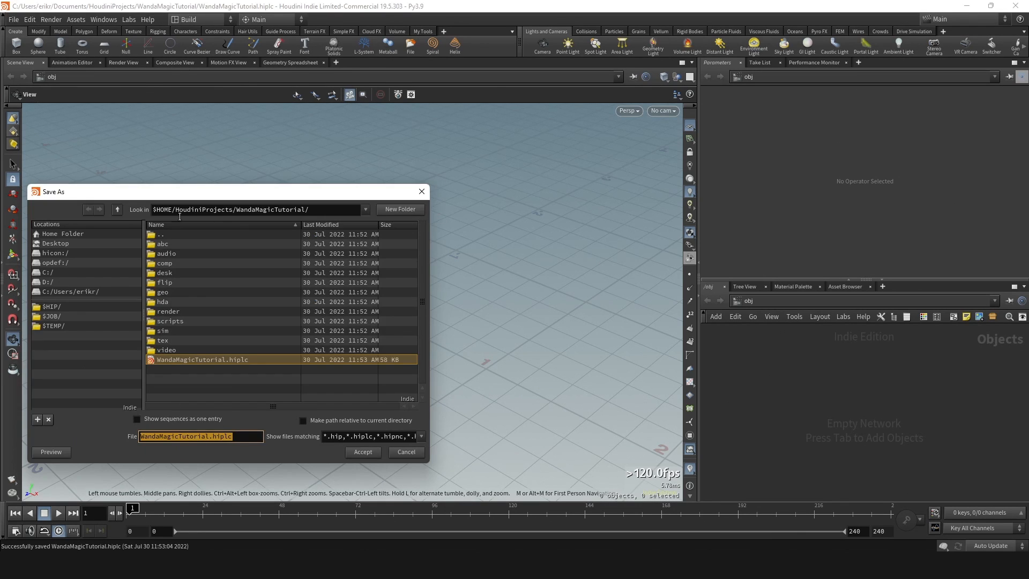
left_click(116, 210)
left_click(89, 209)
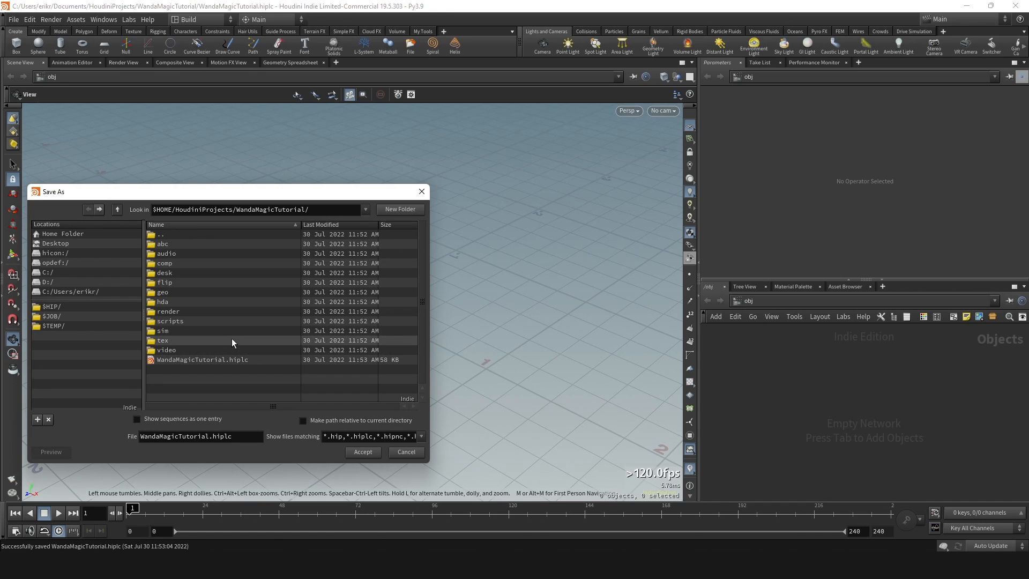
left_click(421, 191)
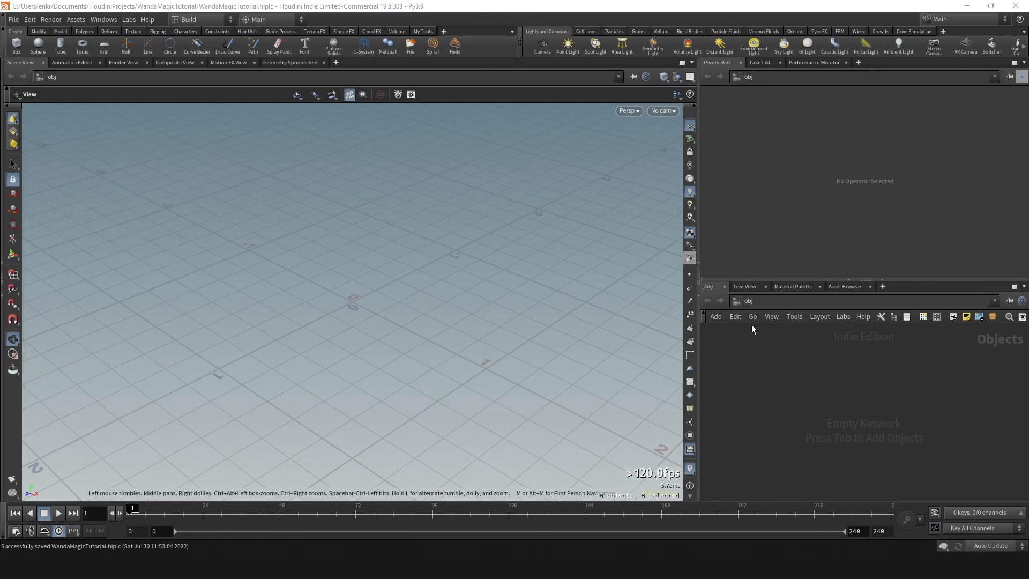
Add a Geometry node to the object network and name it WandaMagic.
key("Tab")
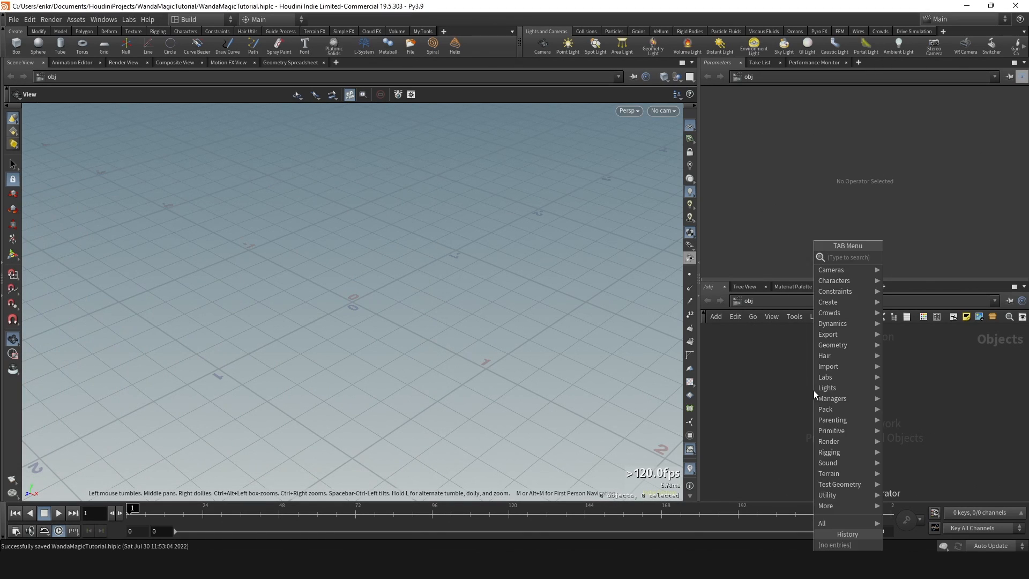
type("geo")
key("Return")
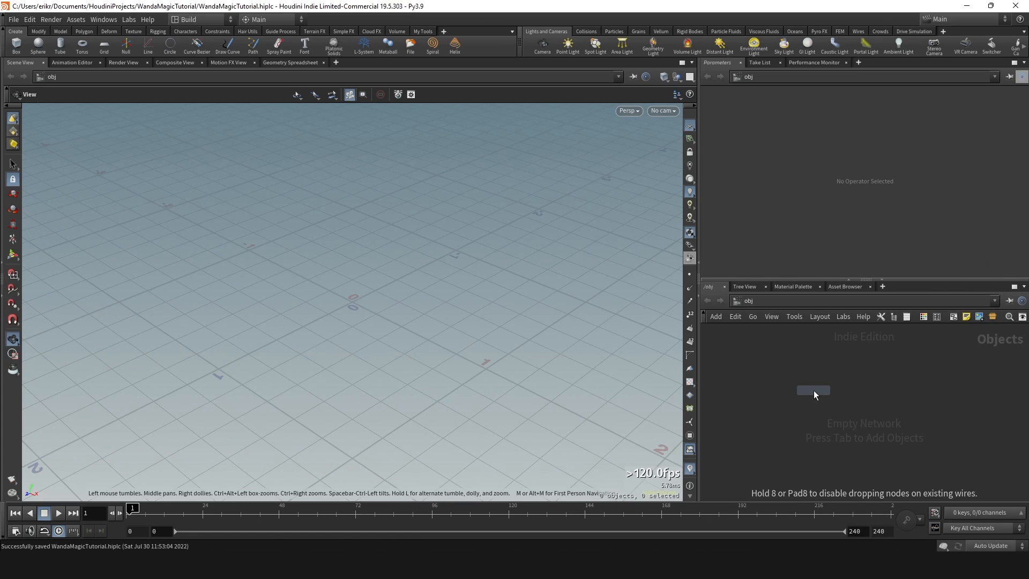
left_click(813, 390)
double_click(835, 389)
type("WandaMagic")
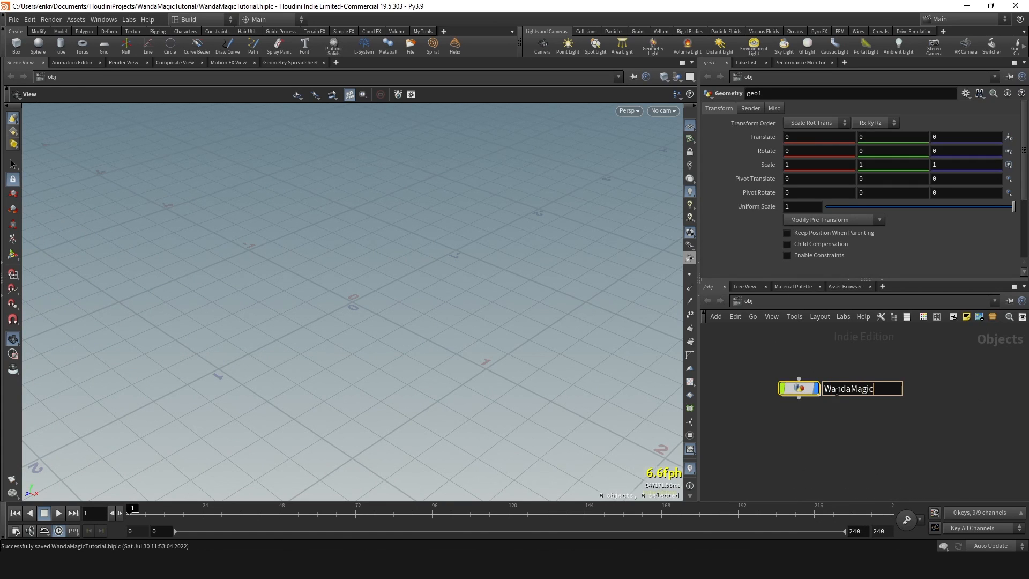
key("Return")
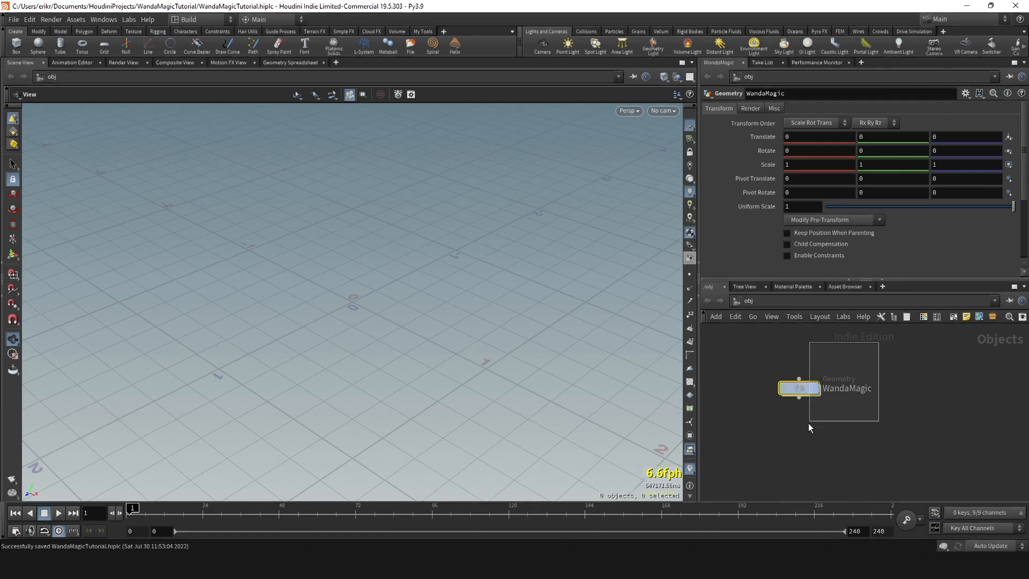
Color the WandaMagic node magenta and frame it in the network view.
key("c")
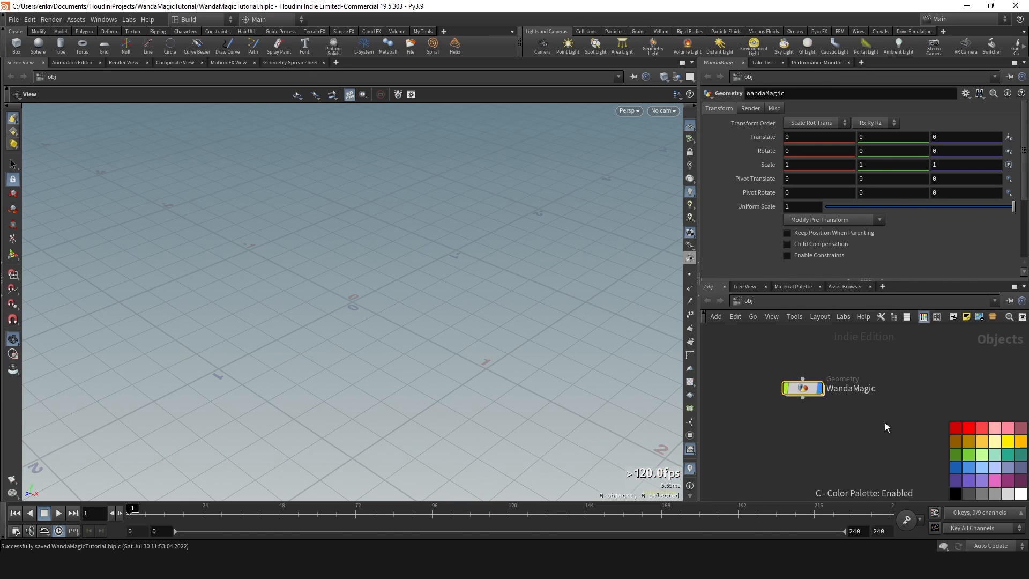
left_click(1006, 484)
key("c")
key("h")
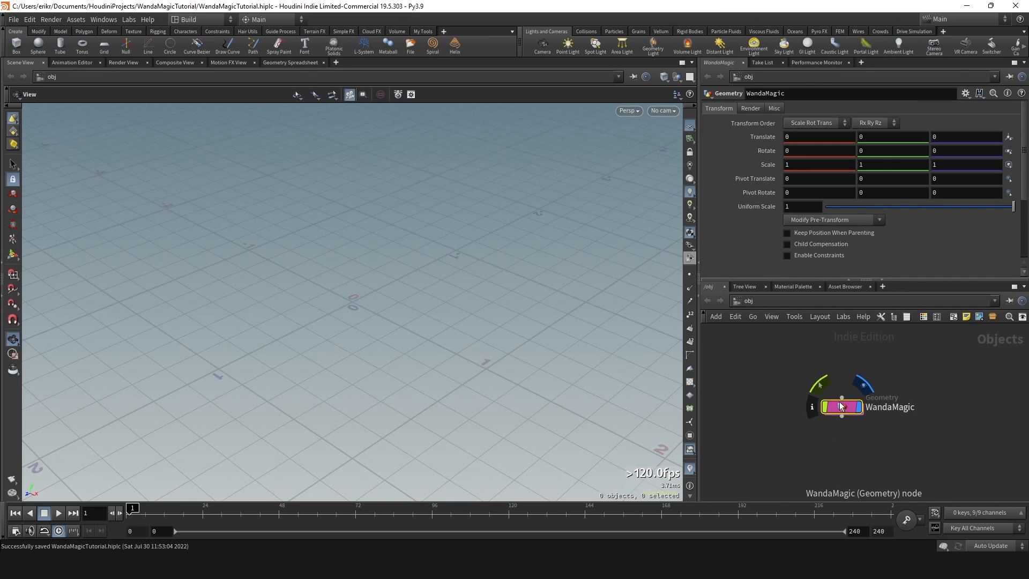
Place a Sphere node inside the WandaMagic geometry network.
double_click(842, 407)
key("Tab")
type("sph")
key("Return")
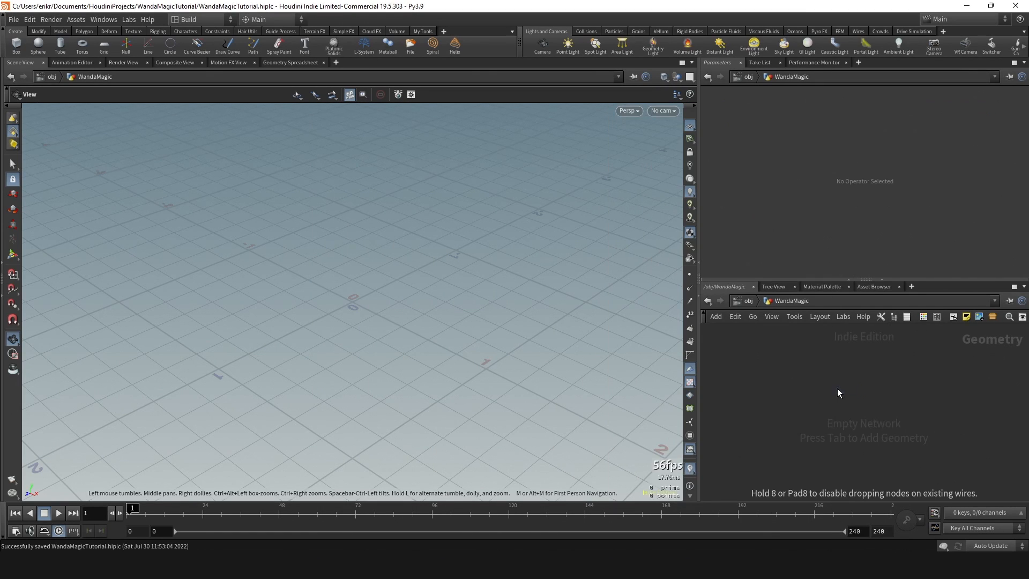
left_click(837, 388)
Set the sphere's primitive type to Polygon and its frequency to 10.
left_click(813, 109)
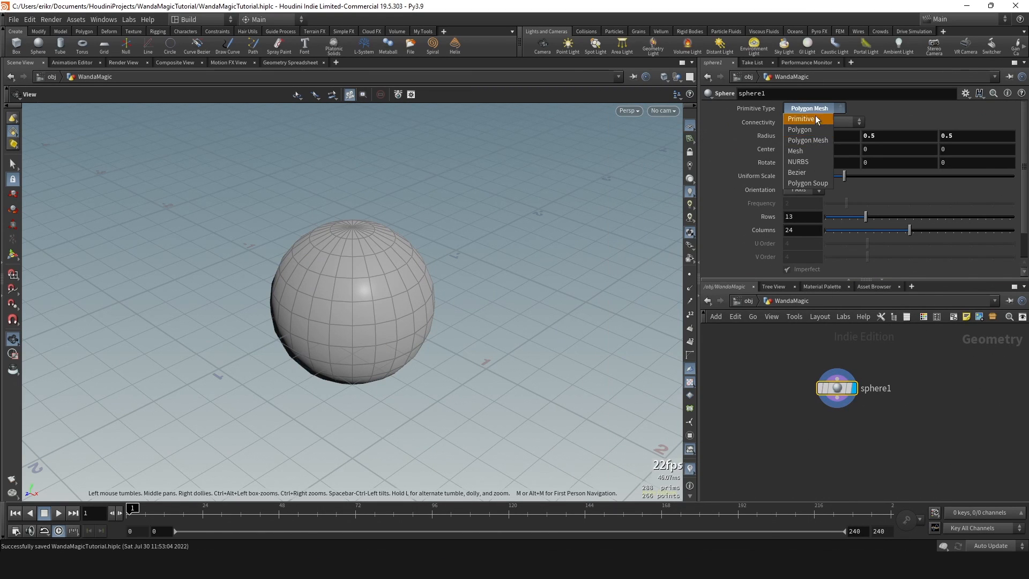
left_click(808, 130)
left_click_drag(370, 284, 428, 253)
scroll(429, 253, "up", 3)
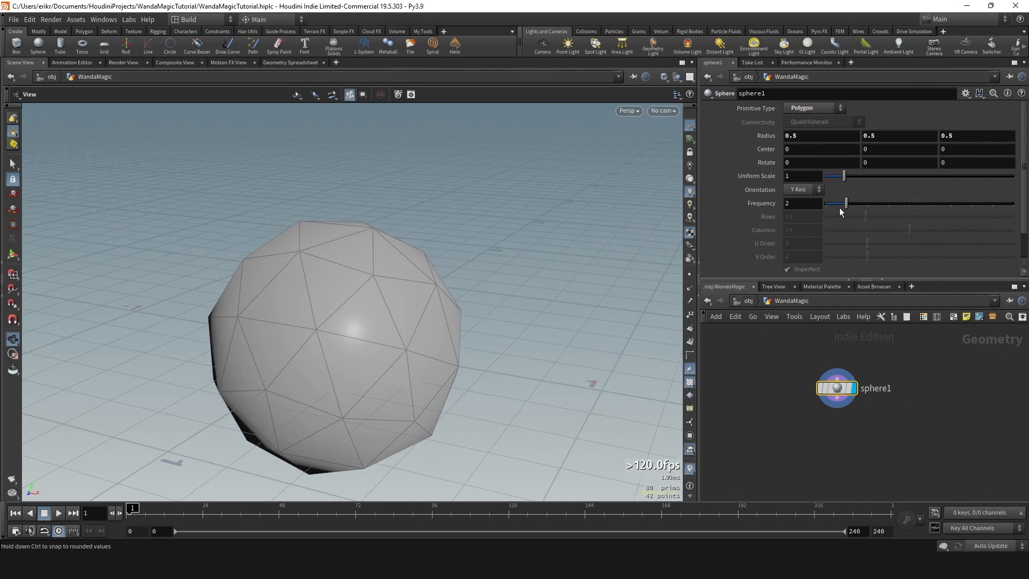
left_click_drag(846, 204, 1020, 209)
middle_click_drag(359, 316, 485, 245)
scroll(485, 246, "down", 3)
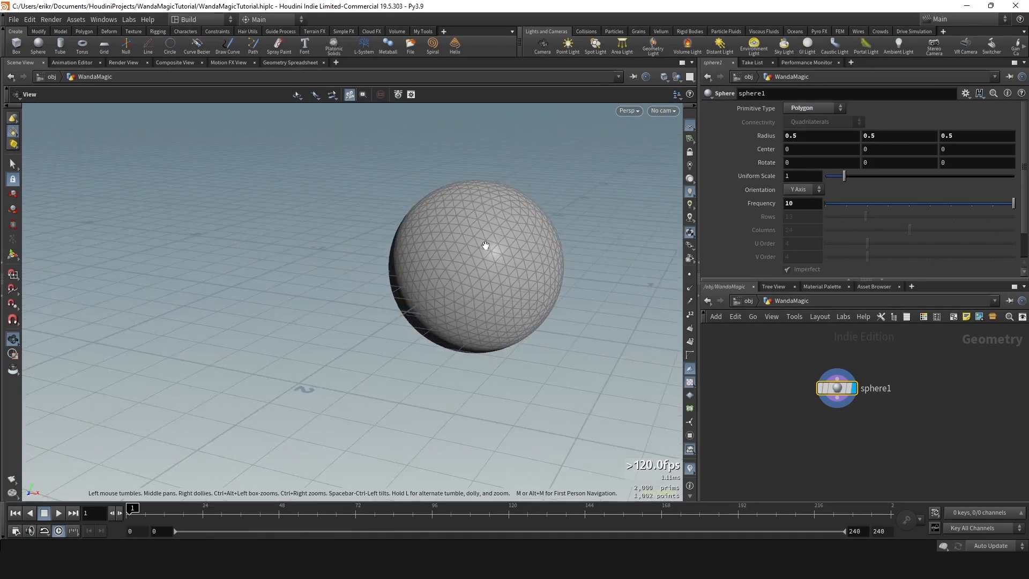
left_click_drag(485, 245, 562, 257)
Set the sphere's uniform scale to 0.1 and frame it in the viewport.
left_click(792, 177)
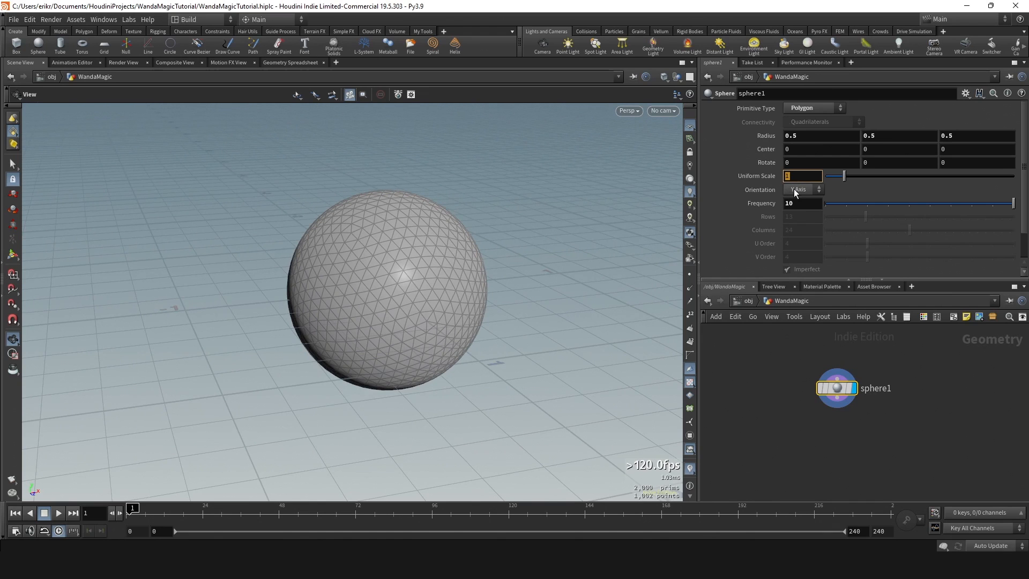
type(".1")
key("Return")
key("f")
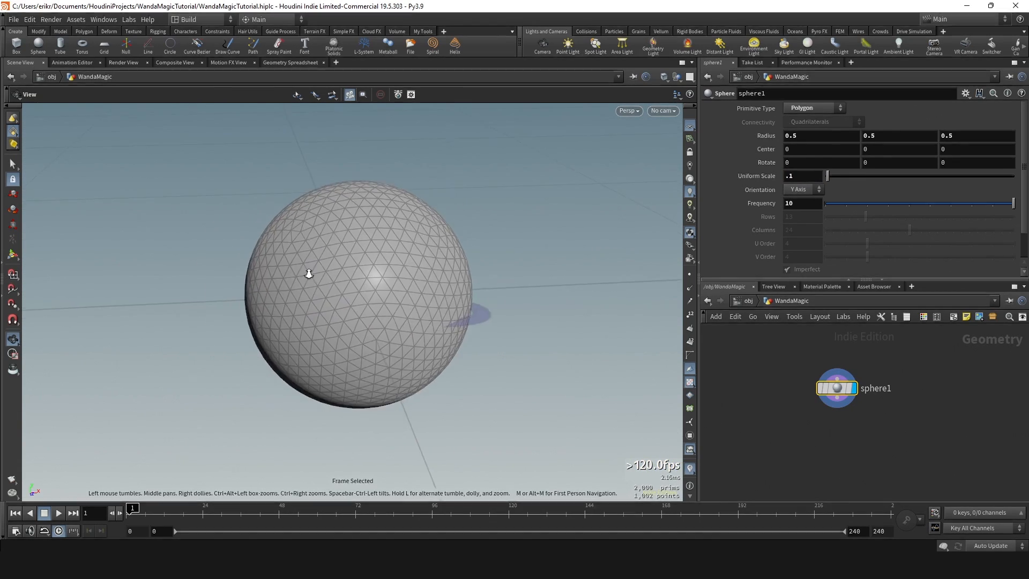
right_click_drag(309, 273, 280, 270)
right_click_drag(370, 255, 323, 257)
mouse_move(324, 257)
left_mouse_down()
mouse_move(423, 319)
mouse_move(366, 276)
mouse_move(374, 280)
mouse_move(355, 317)
left_mouse_up()
scroll(962, 414, "down", 2)
middle_click_drag(921, 400, 862, 359)
scroll(864, 362, "up", 1)
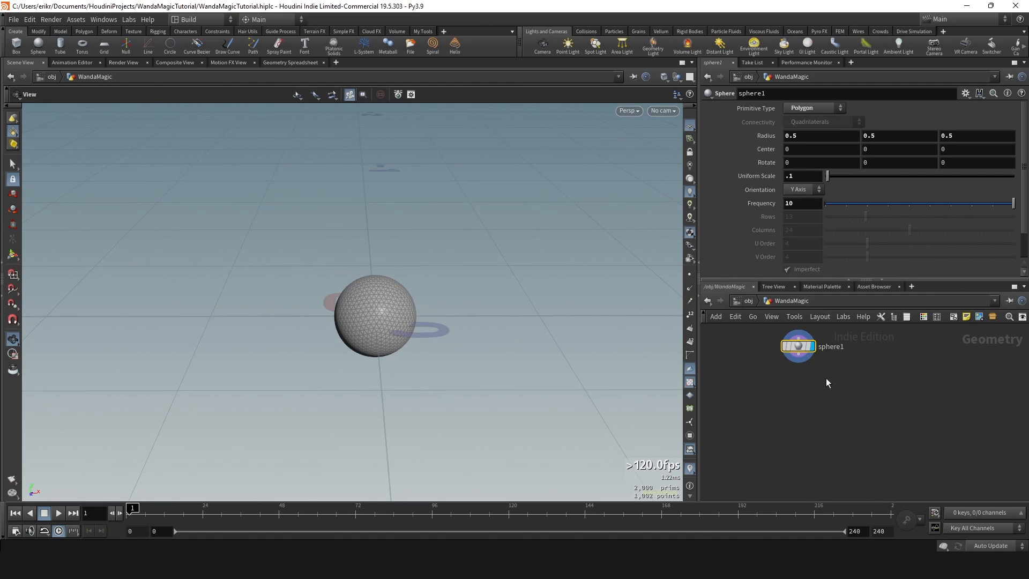
scroll(826, 382, "up", 2)
left_click_drag(451, 353, 394, 313)
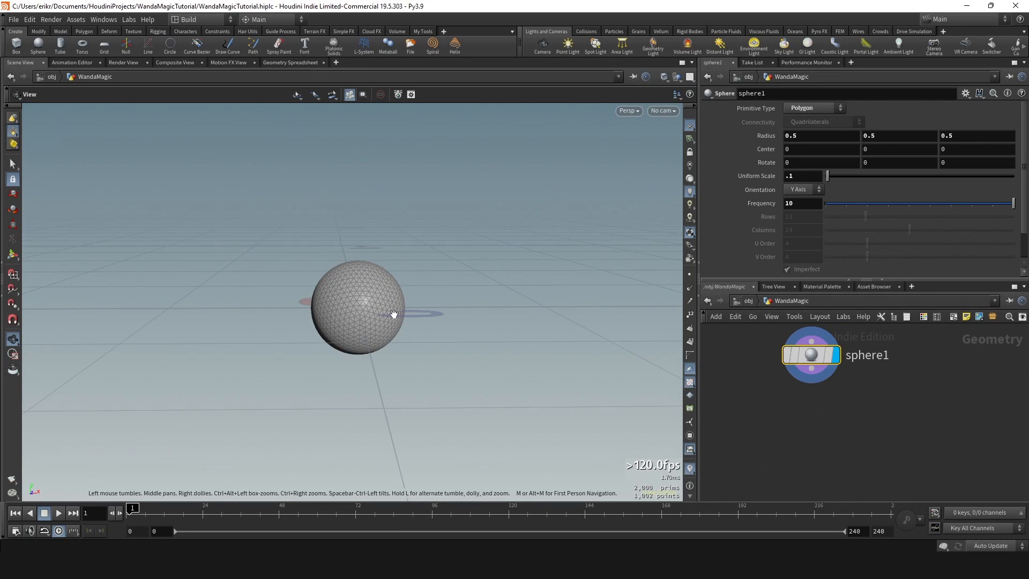
left_click(811, 368)
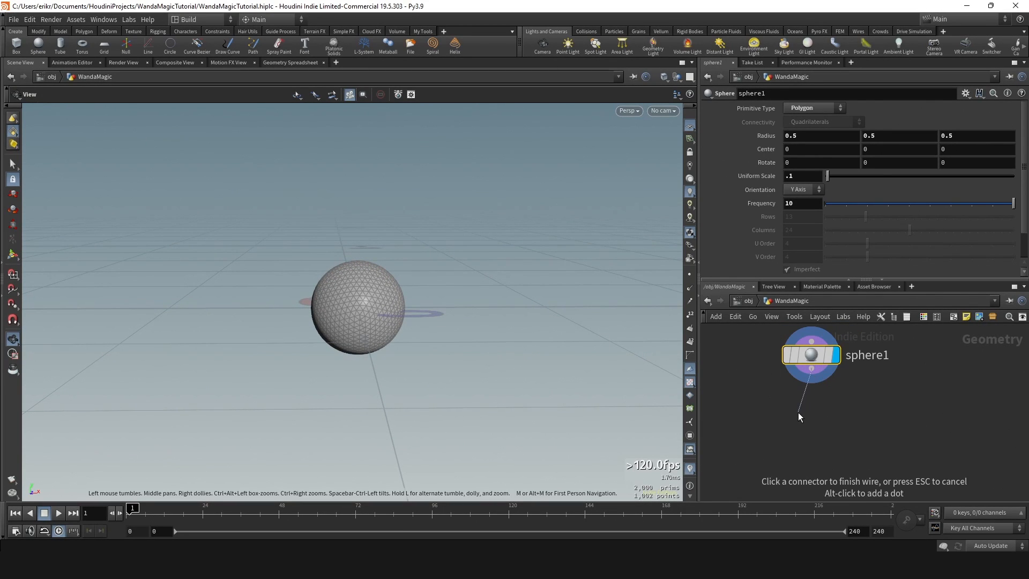
key("Tab")
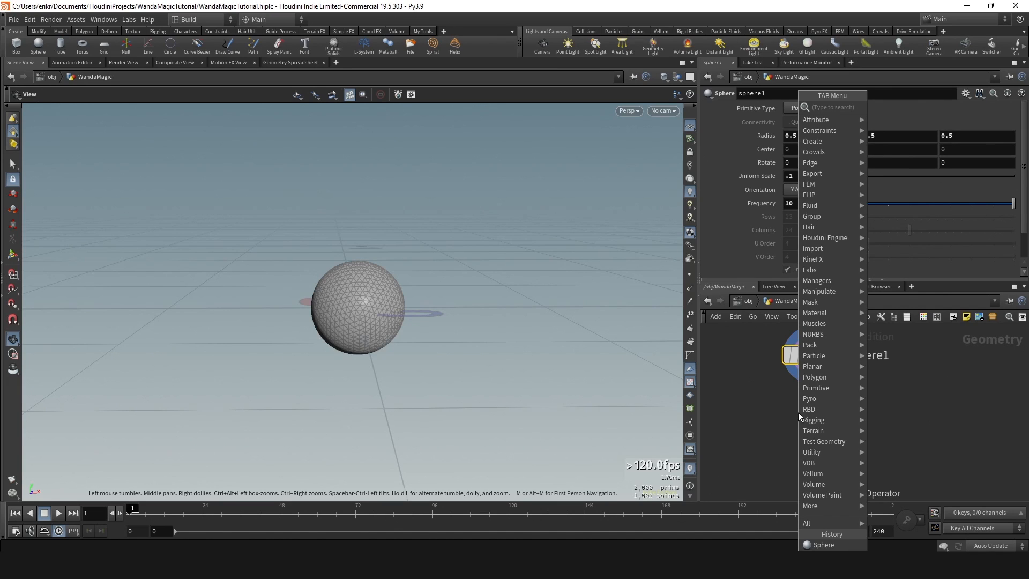
key("Escape")
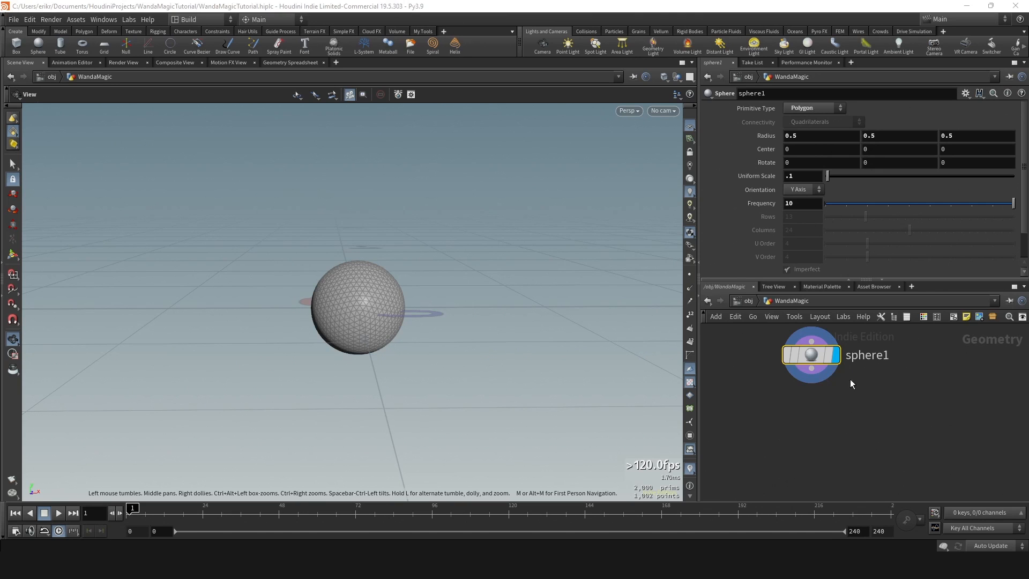
Add a Points from Volume node connected to the sphere's output.
left_click(812, 368)
key("Tab")
type("point")
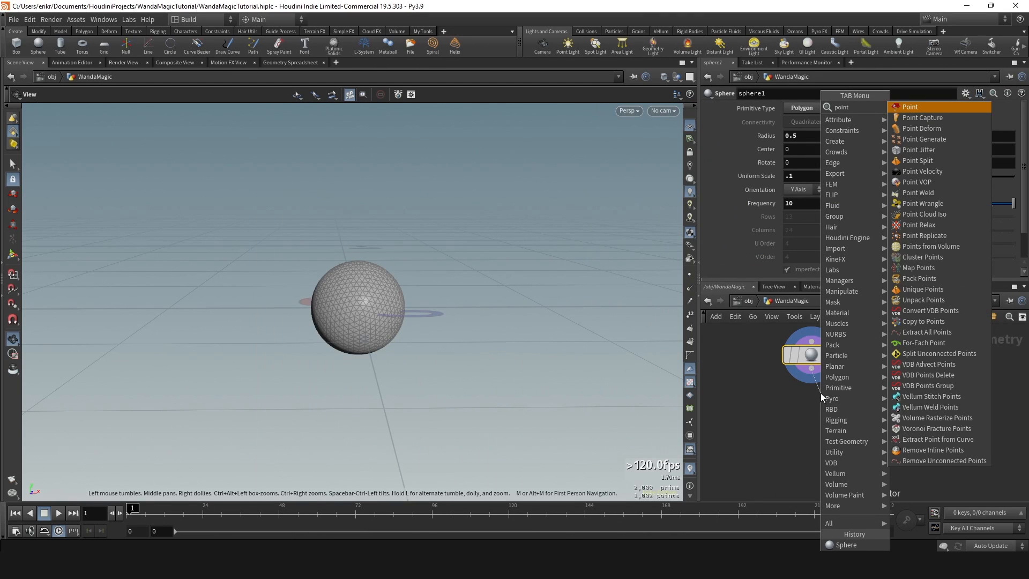
type(" f")
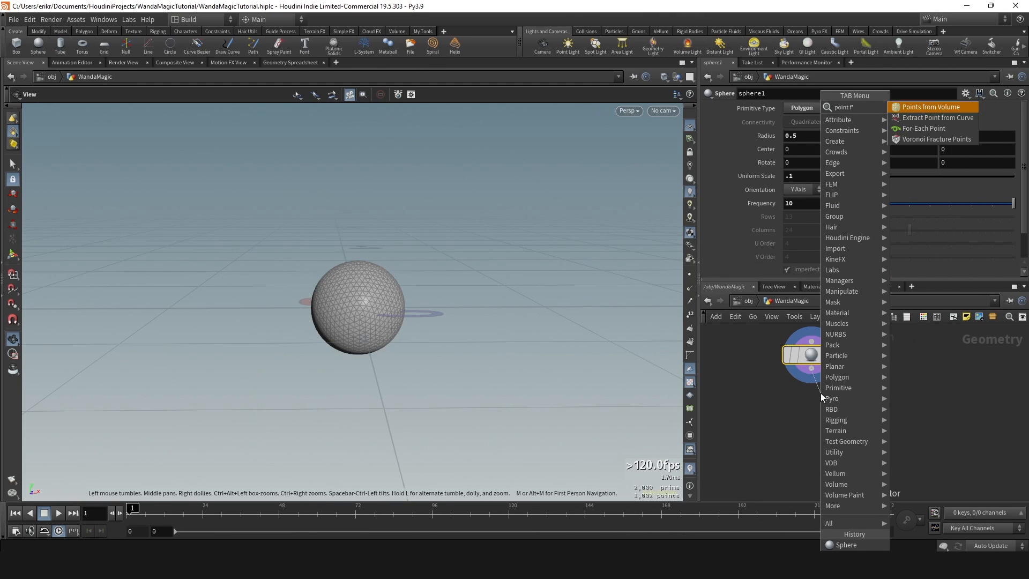
key("Return")
left_click(835, 414)
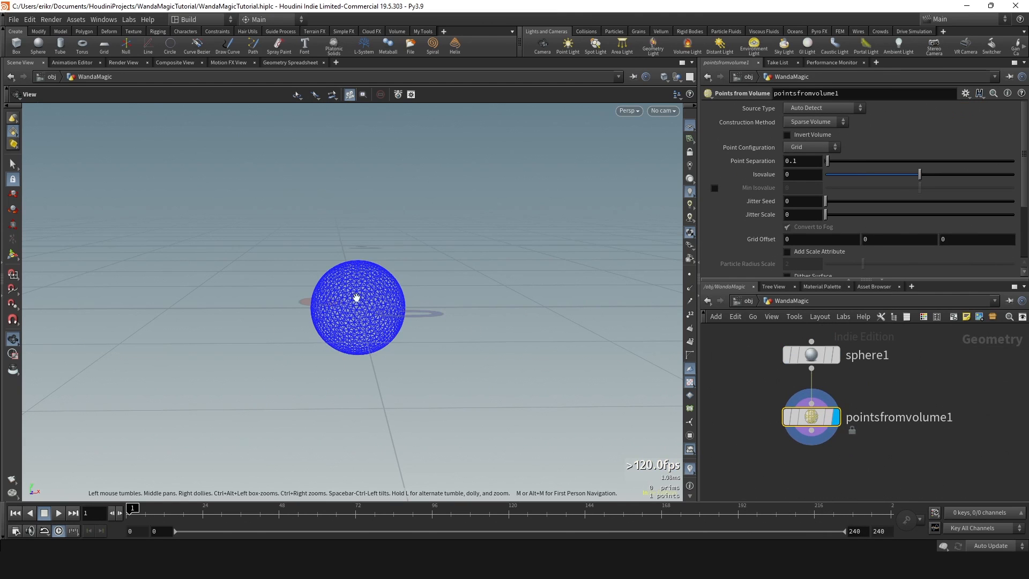
Reduce the point separation of the Points from Volume node to 0.01, then to 0.005.
right_click_drag(357, 298, 558, 275)
left_click(804, 162)
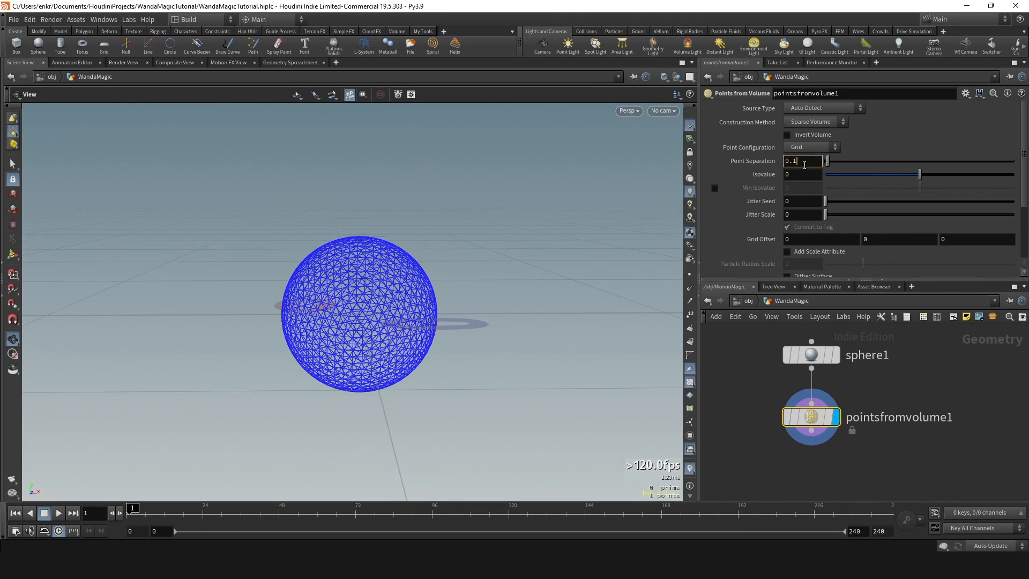
type("0.01")
key("Return")
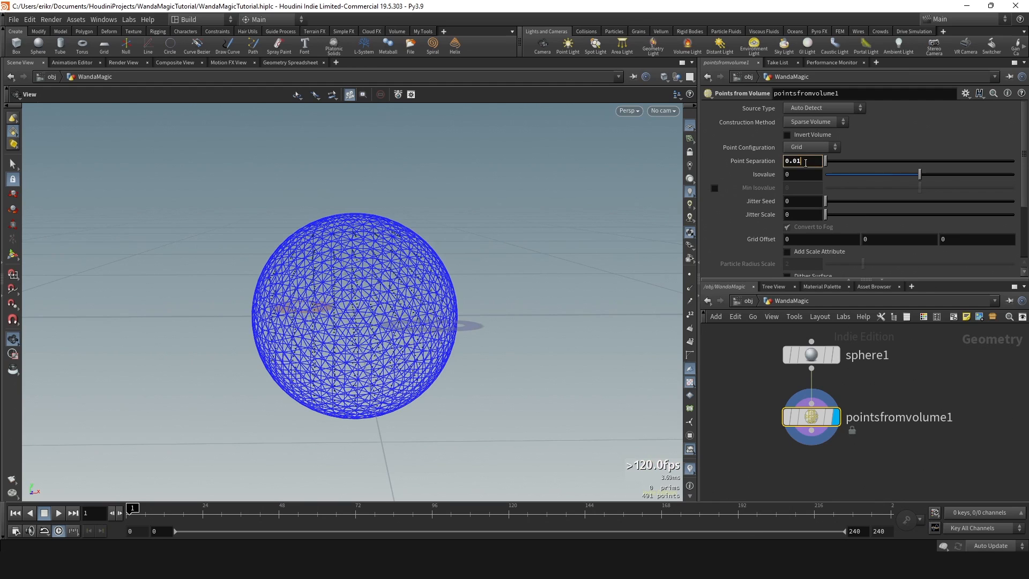
type("05")
key("Return")
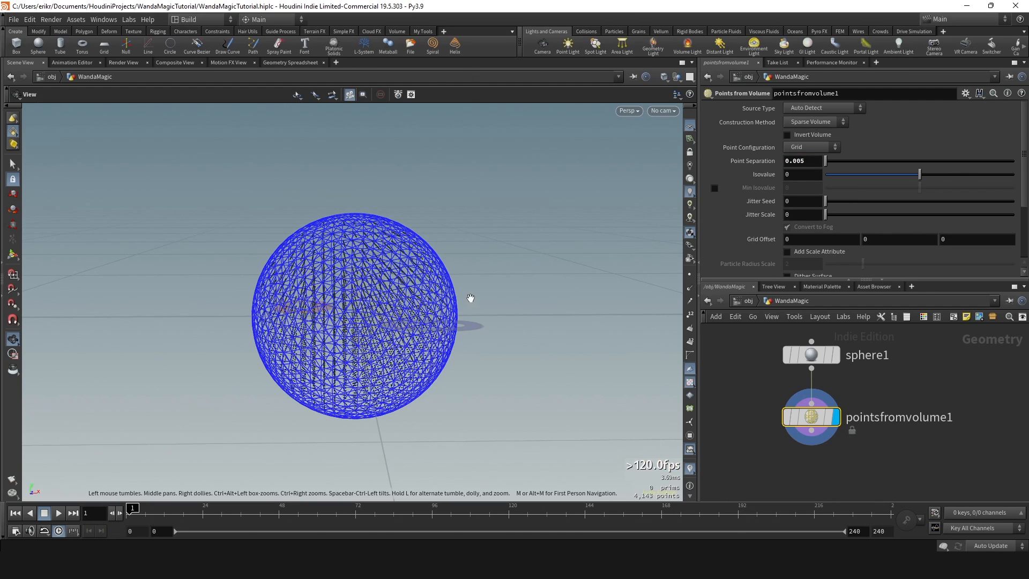
Set the viewport's background color scheme to Dark in the display options.
key("d")
left_click_drag(225, 66, 266, 80)
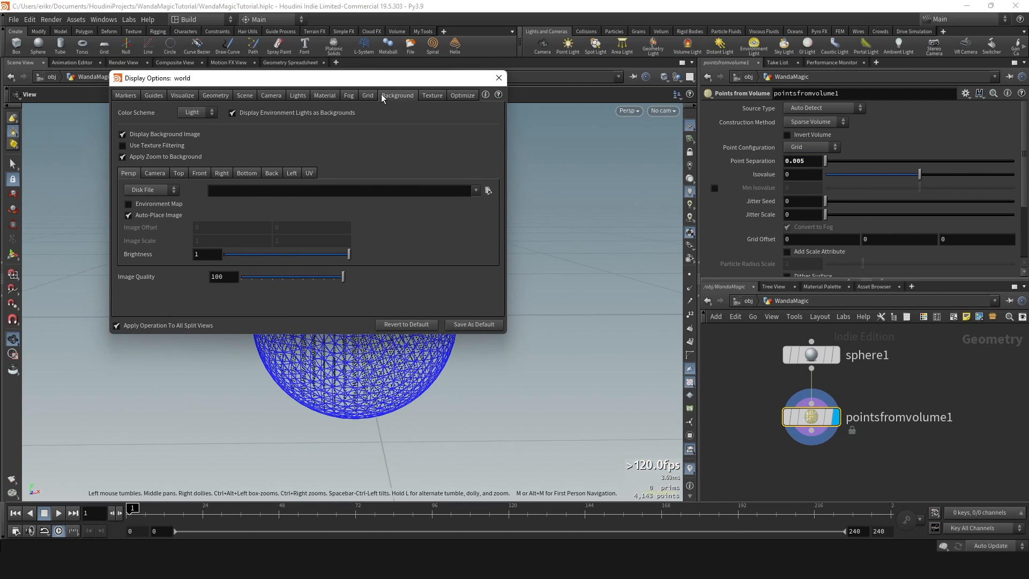
left_click(194, 113)
left_click(190, 134)
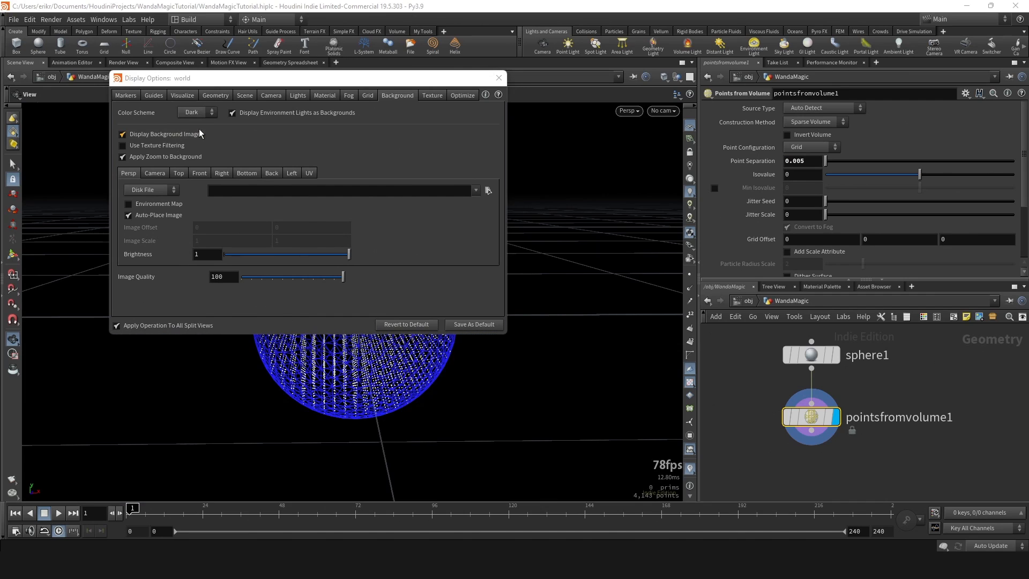
Set the viewport guides' geometry information to Always On and close the display options.
left_click(216, 96)
left_click(177, 97)
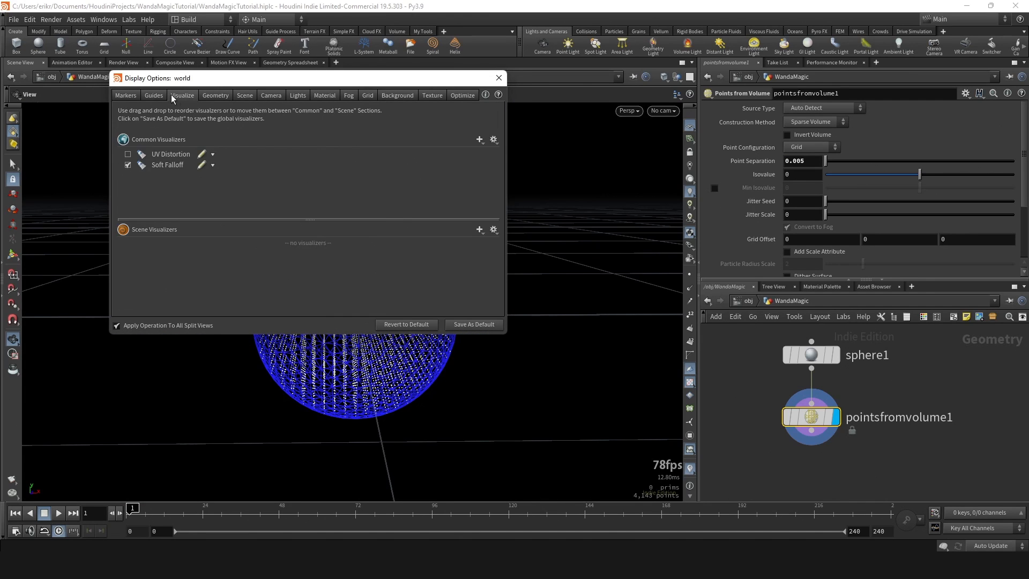
left_click(157, 96)
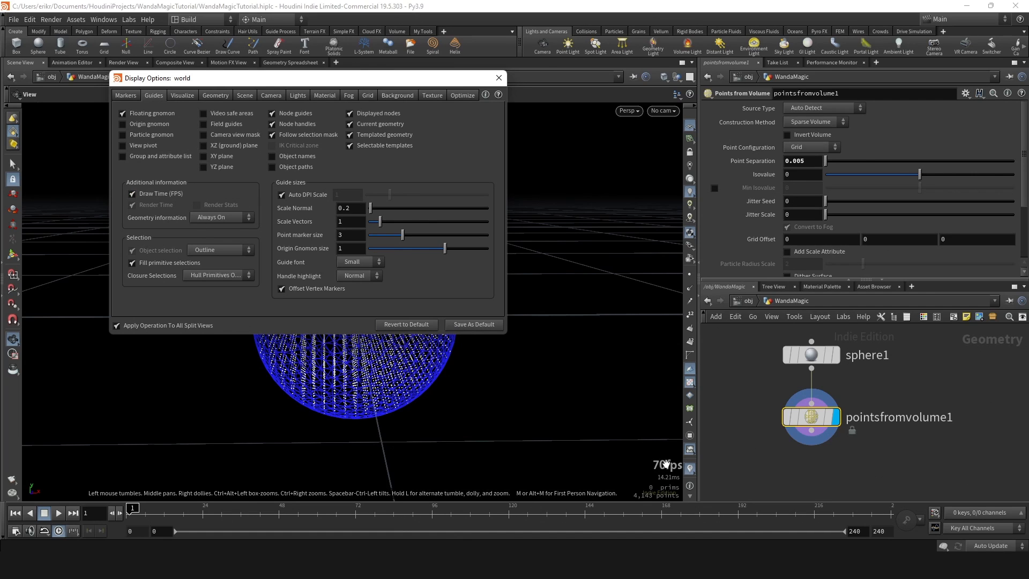
left_click(240, 218)
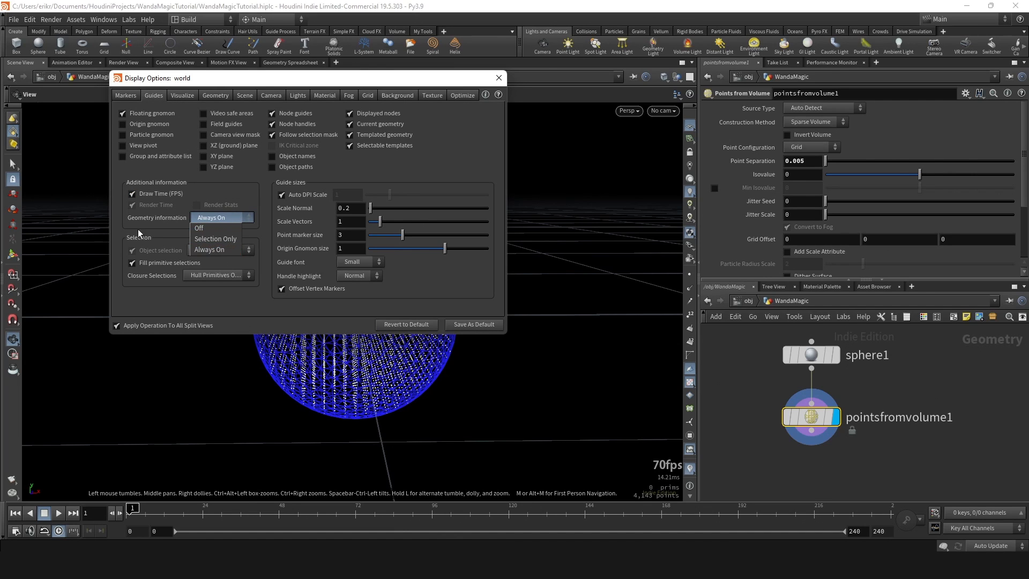
left_click(219, 250)
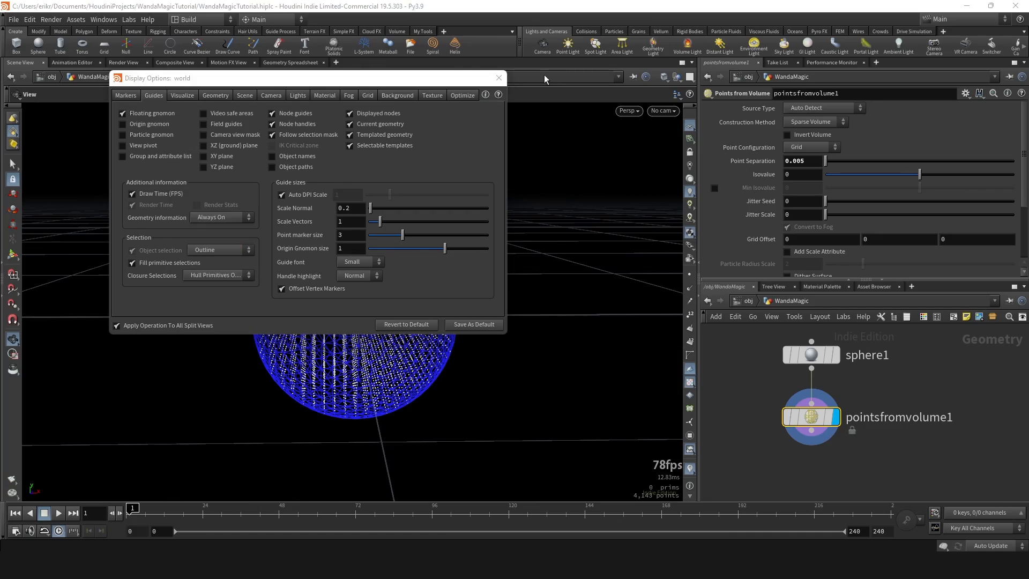
left_click(498, 79)
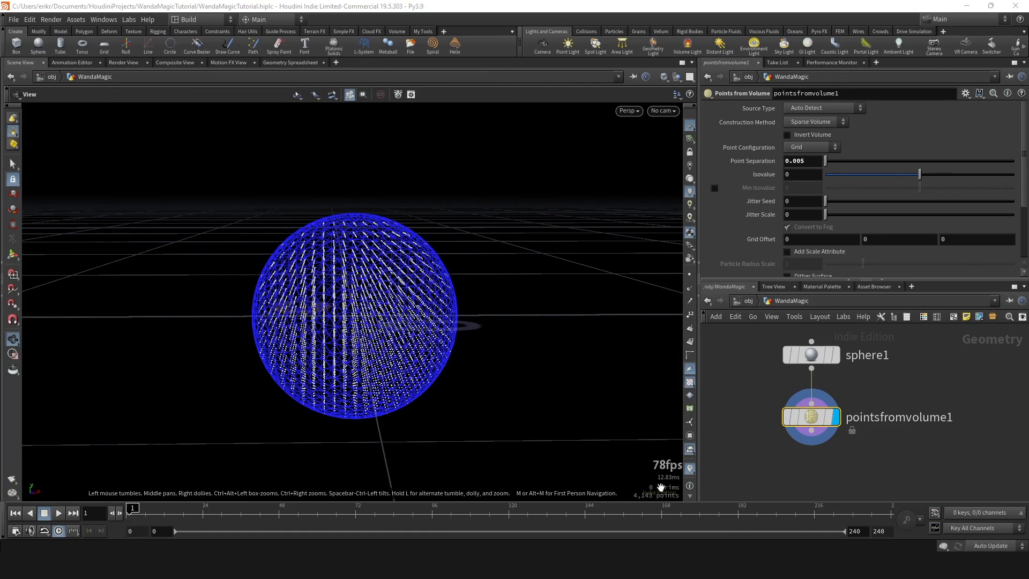
Set the jitter scale of the Points from Volume node to 1.
left_click_drag(393, 272, 557, 321)
left_click_drag(389, 288, 429, 275)
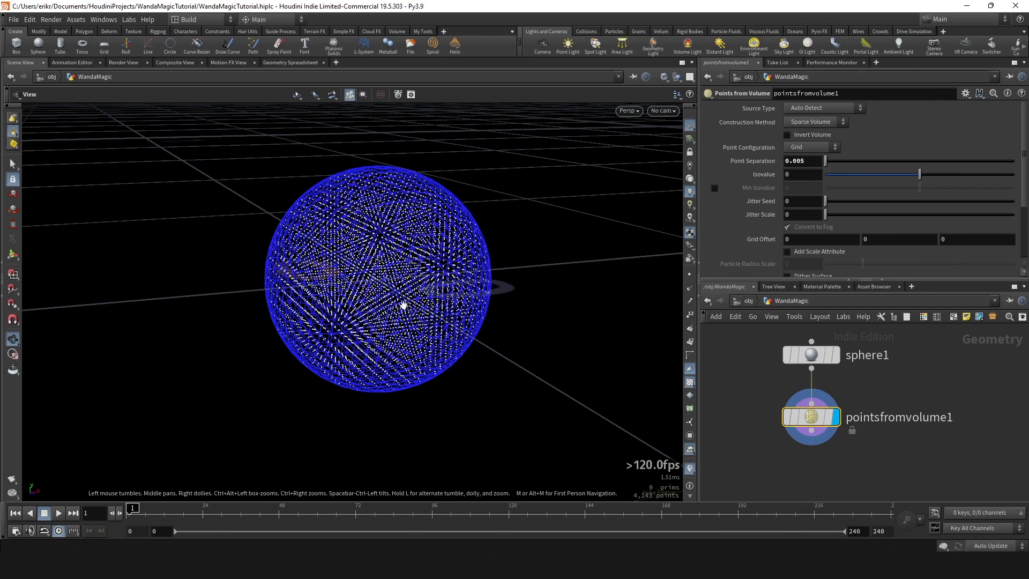
left_click_drag(403, 305, 440, 257)
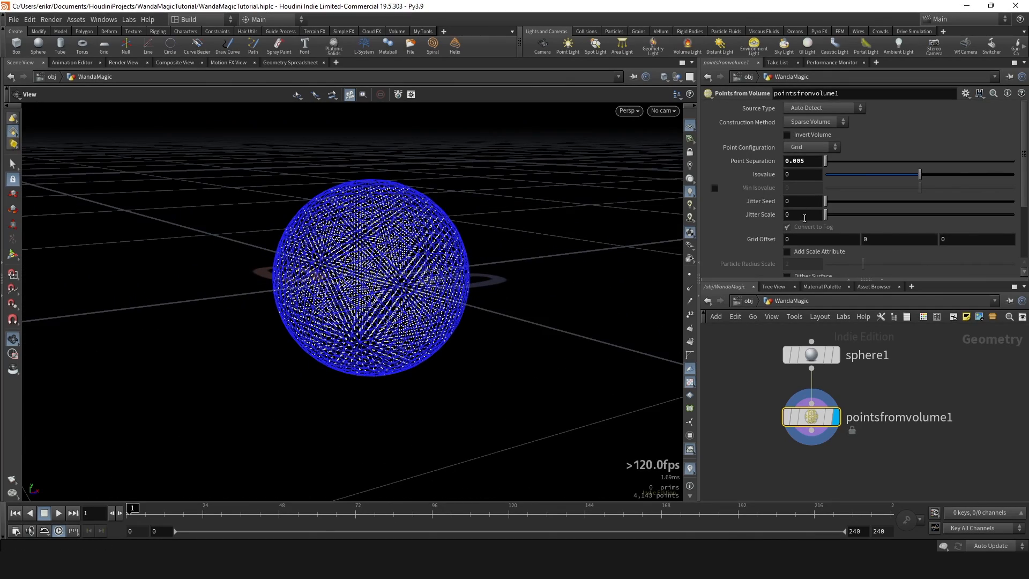
left_click(806, 217)
type("1")
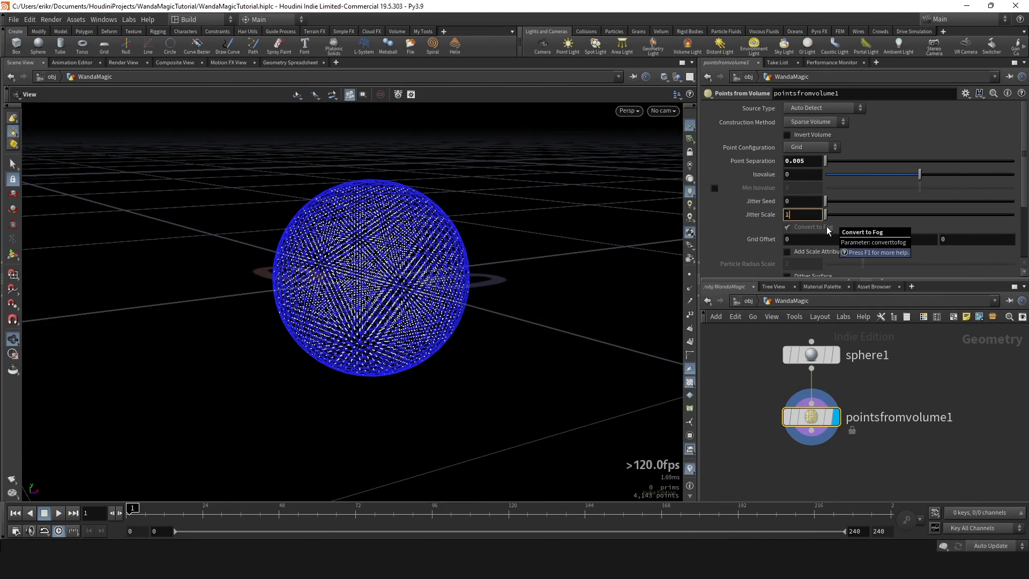
key("Return")
left_click_drag(493, 165, 435, 235)
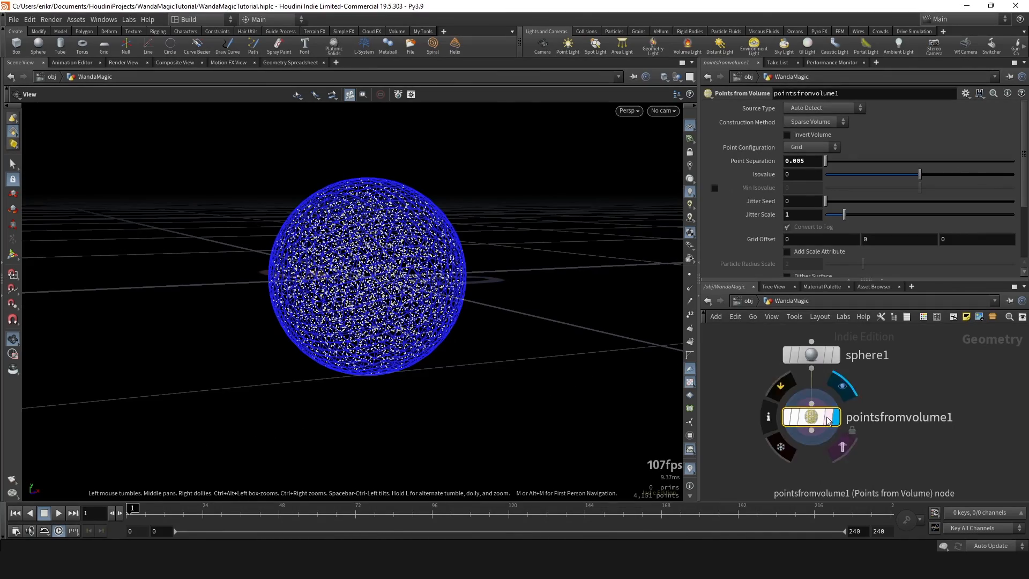
Add a POP Network node with its first input connected to the Points from Volume output.
scroll(837, 337, "down", 3)
mouse_move(462, 278)
left_mouse_down()
mouse_move(477, 278)
mouse_move(468, 286)
mouse_move(439, 276)
mouse_move(455, 269)
mouse_move(466, 282)
mouse_move(483, 279)
left_mouse_up()
scroll(848, 360, "down", 2)
scroll(848, 361, "up", 3)
left_click(767, 377)
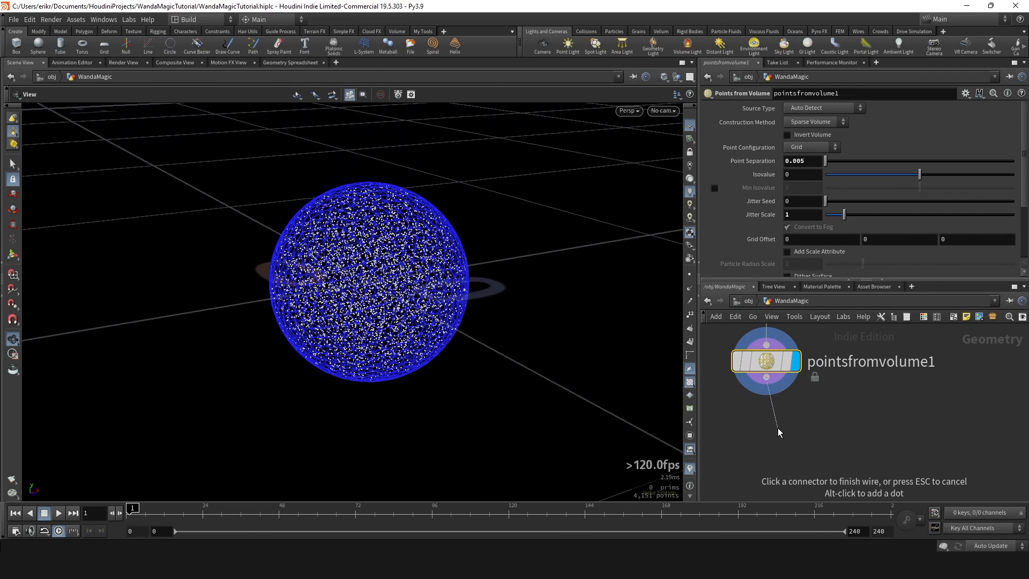
key("Tab")
type("pop")
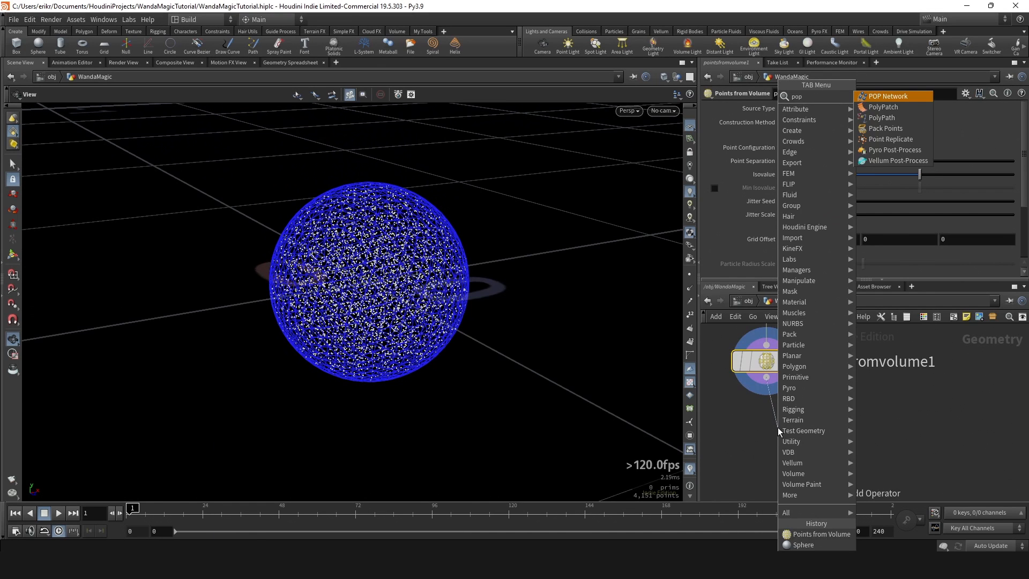
key("Return")
left_click(778, 427)
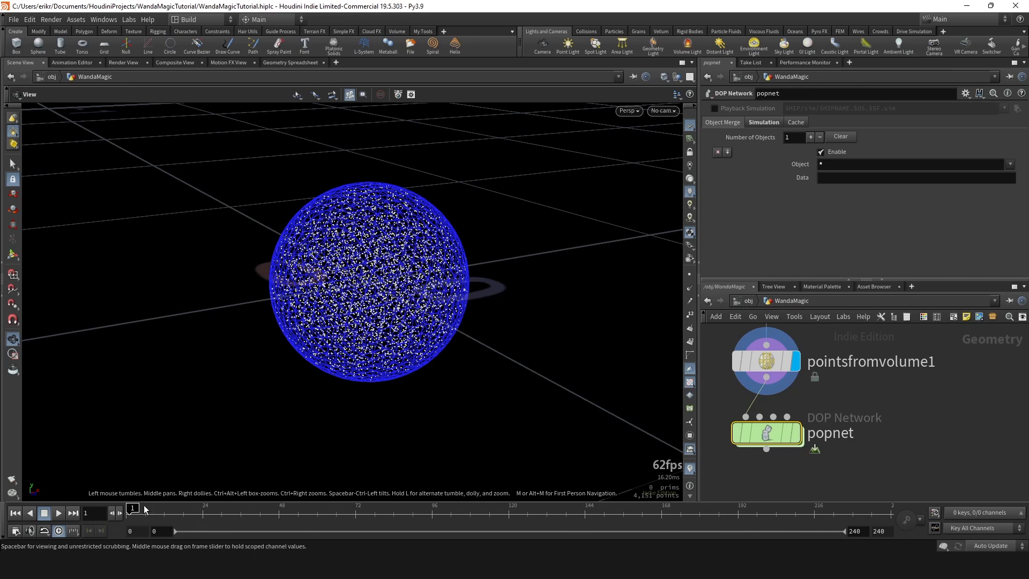
Inside the POP network, set the POP Source's emission type to All Points and turn off its guide display.
double_click(759, 433)
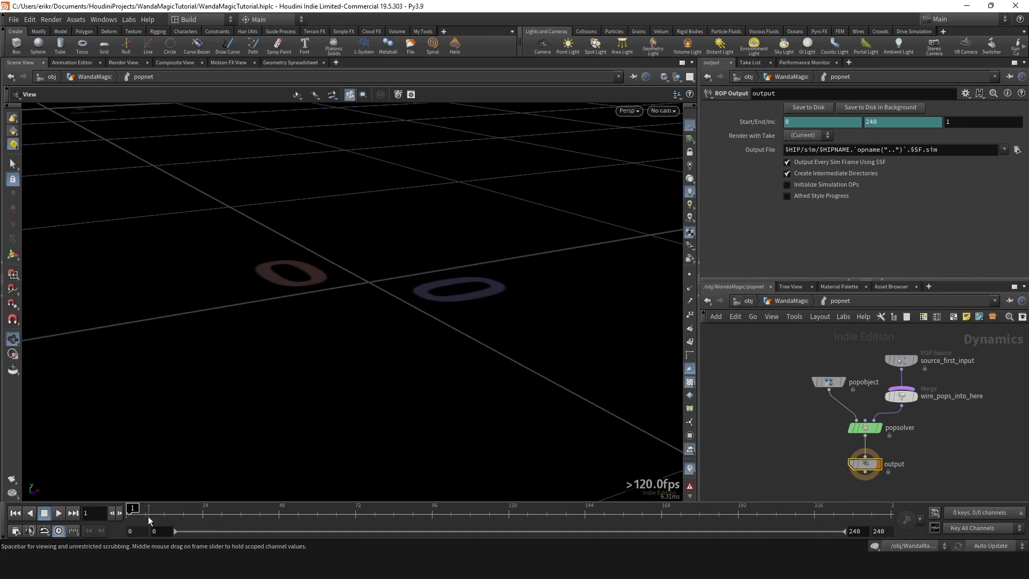
left_click(128, 515)
scroll(935, 353, "up", 1)
middle_click_drag(963, 368, 921, 375)
left_click(856, 369)
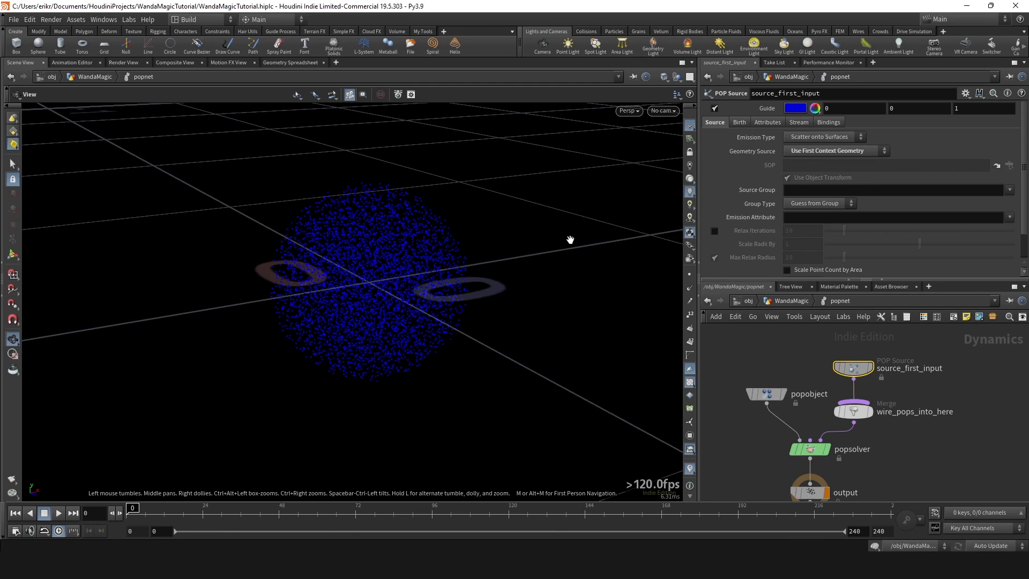
left_click(826, 137)
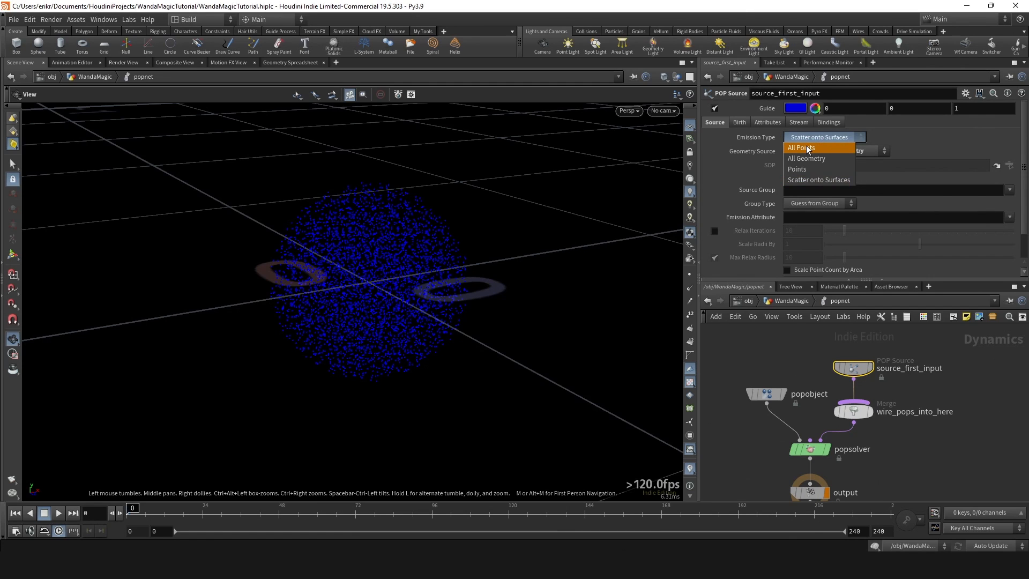
left_click(807, 148)
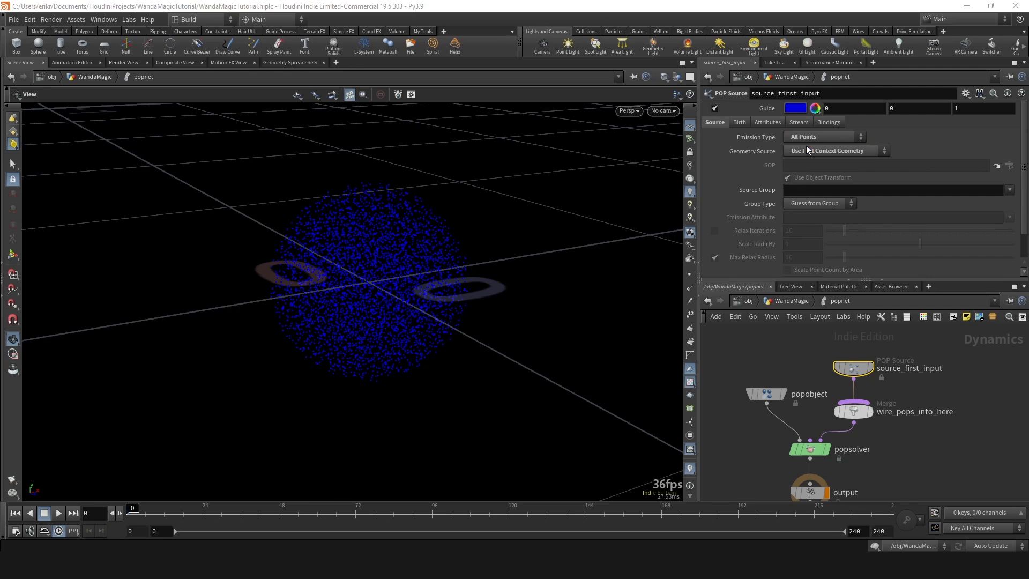
left_click(715, 109)
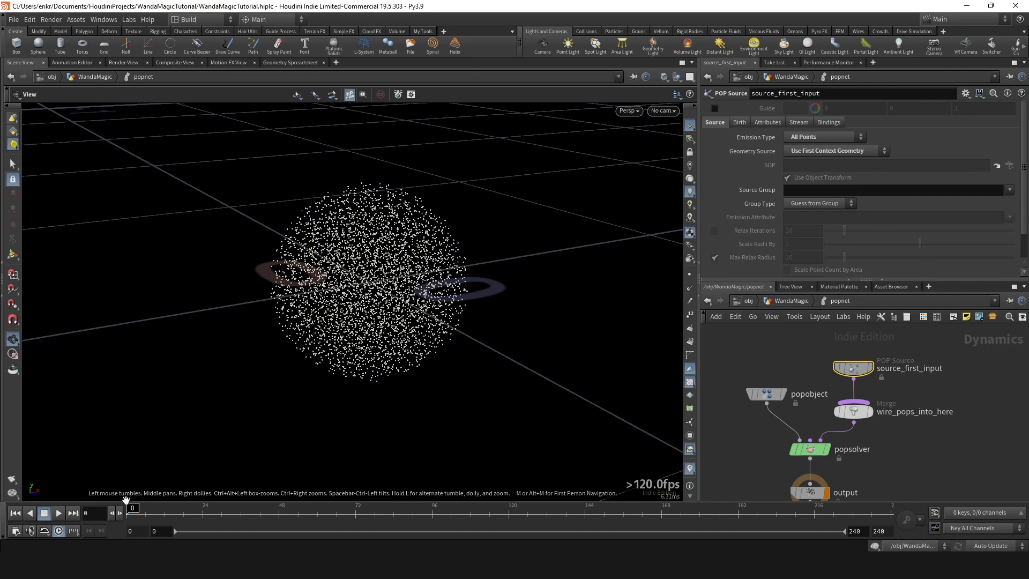
Scrub the particle simulation to frame 8 and display the POP network at the geometry level.
left_click_drag(129, 512, 152, 513)
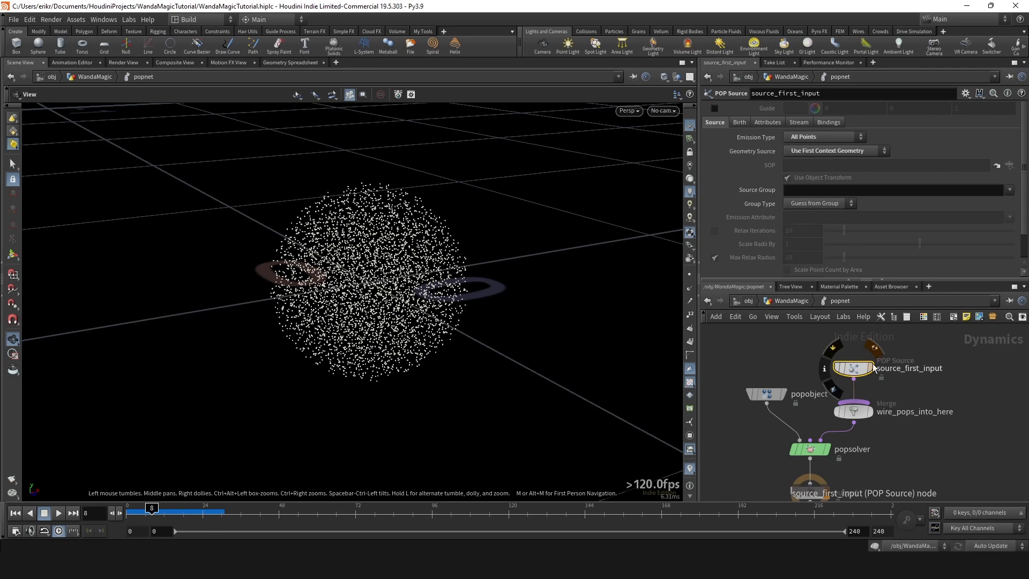
key("u")
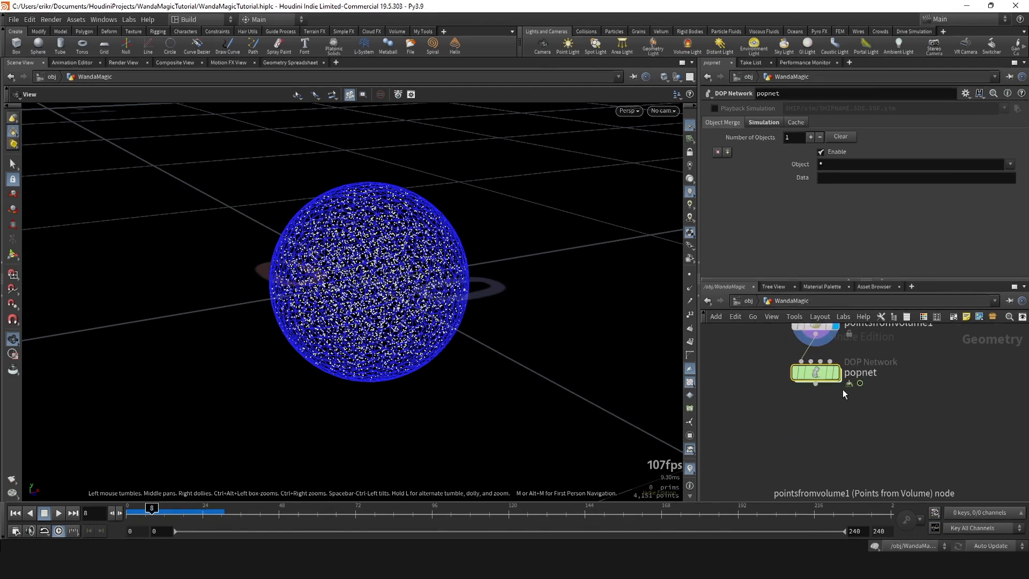
left_click(834, 369)
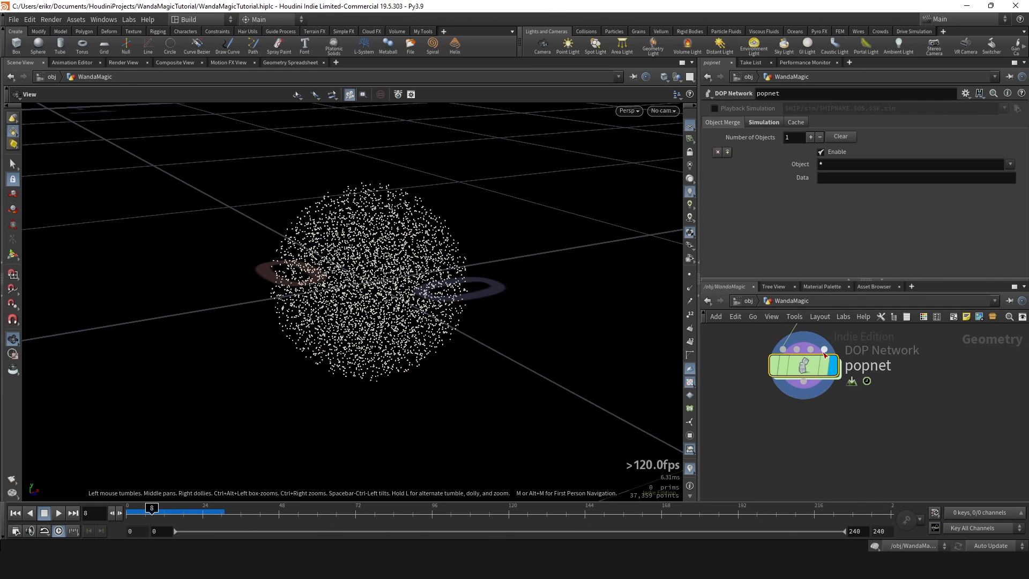
double_click(826, 357)
key("u")
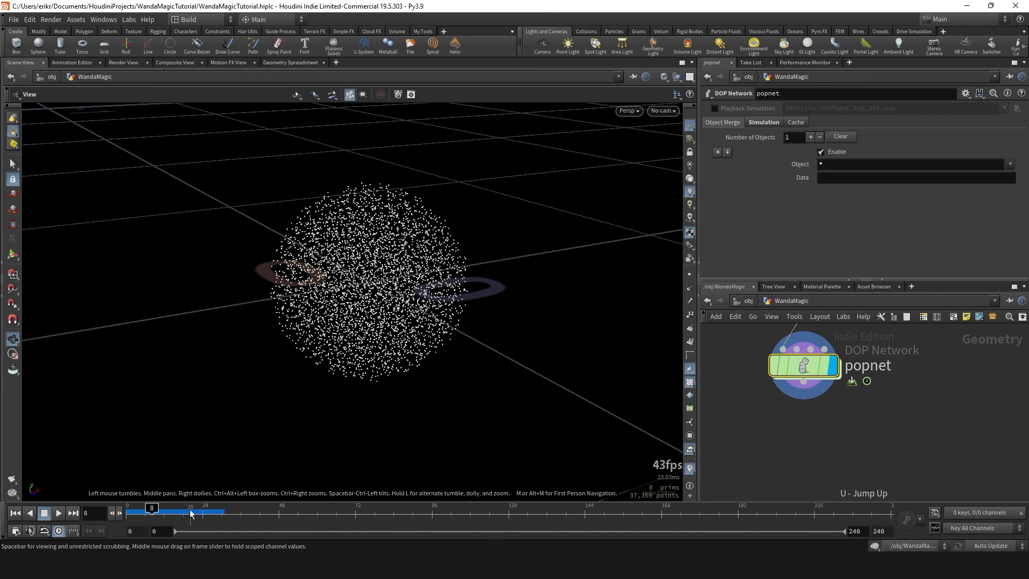
Scrub to frame 19 and examine the emitted points of the POP network against its source.
mouse_move(191, 513)
left_mouse_down()
mouse_move(215, 513)
mouse_move(187, 513)
left_mouse_up()
middle_click_drag(827, 390, 819, 420)
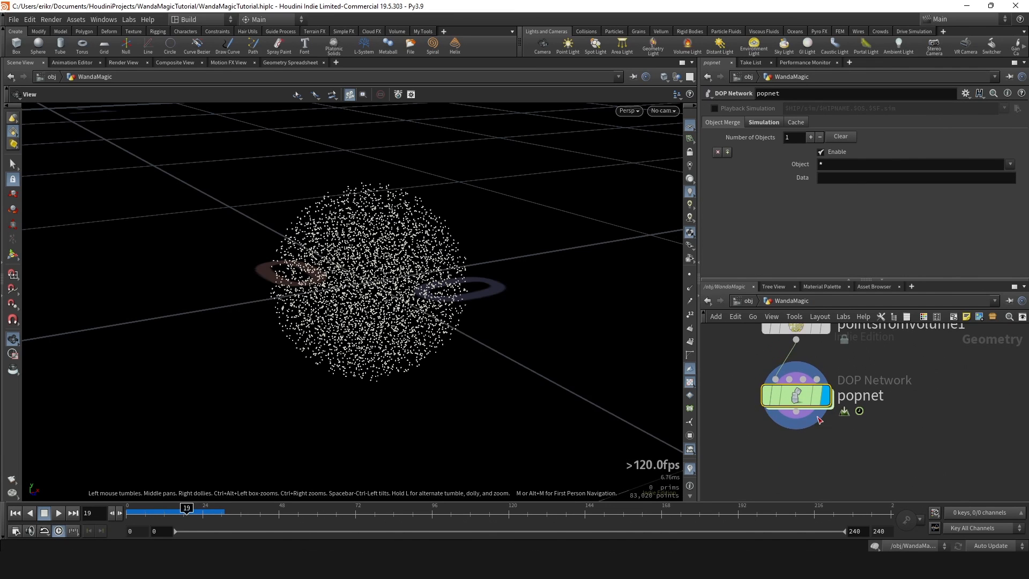
double_click(819, 420)
key("u")
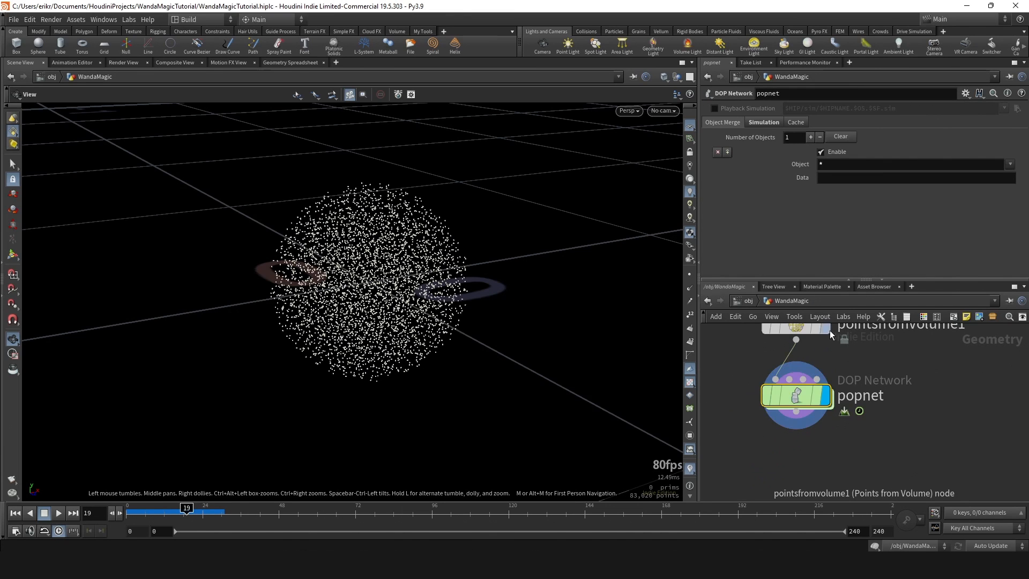
left_click(828, 330)
Inside the POP network, return to frame 1 and delete the merge node between the POP Source and the solver.
double_click(799, 400)
left_click(807, 397)
scroll(867, 374, "down", 3)
middle_click_drag(868, 374, 860, 375)
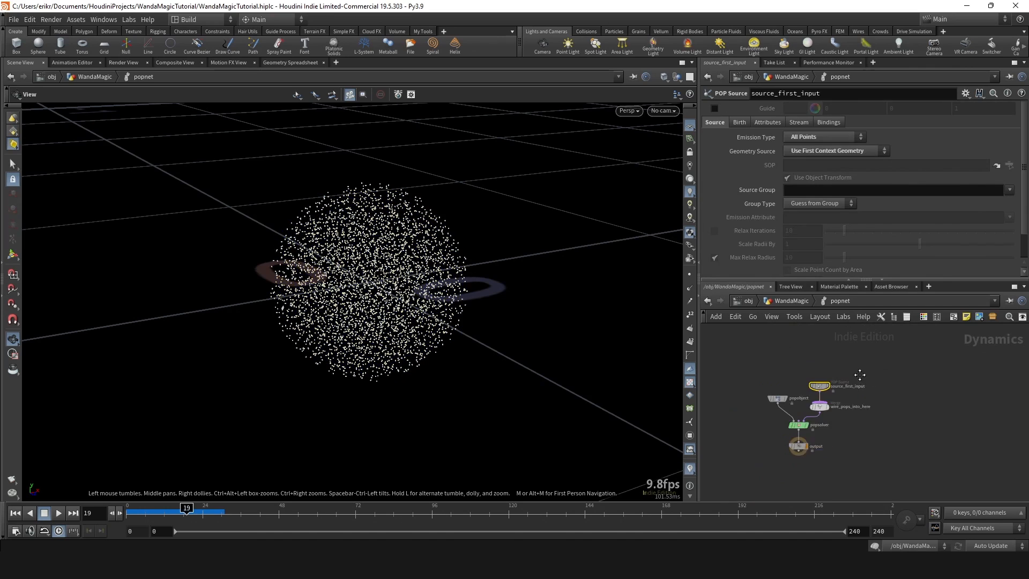
scroll(826, 391, "up", 3)
left_click_drag(186, 513, 129, 513)
scroll(870, 394, "down", 3)
middle_click_drag(870, 394, 906, 403)
left_click(856, 413)
key("Delete")
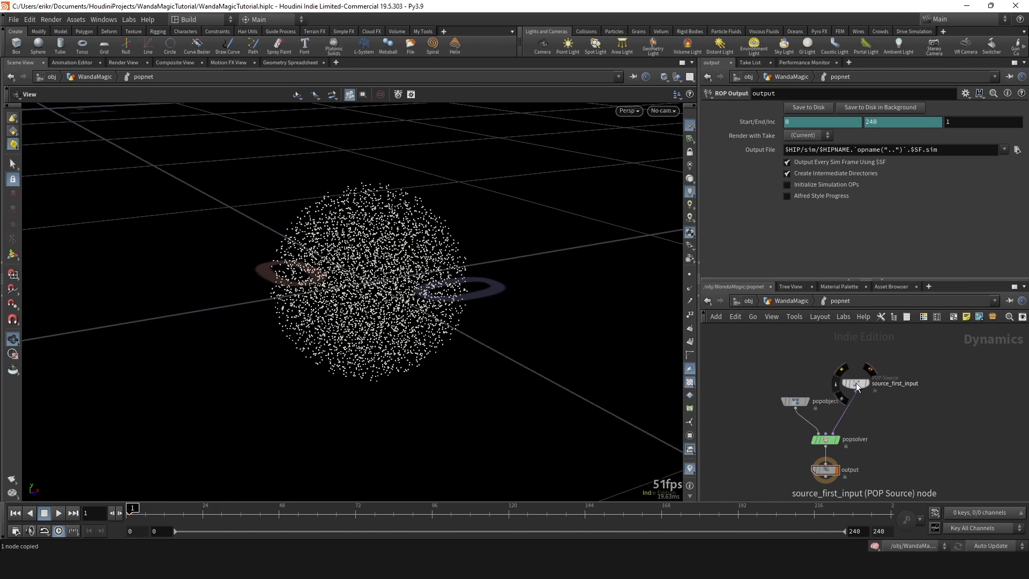
Insert a POP Wind node between the POP Source and the solver and set its noise amplitude to 1.
scroll(877, 380, "up", 3)
left_click_drag(856, 384, 849, 415)
key("Tab")
type("popwi")
key("Return")
left_click(881, 390)
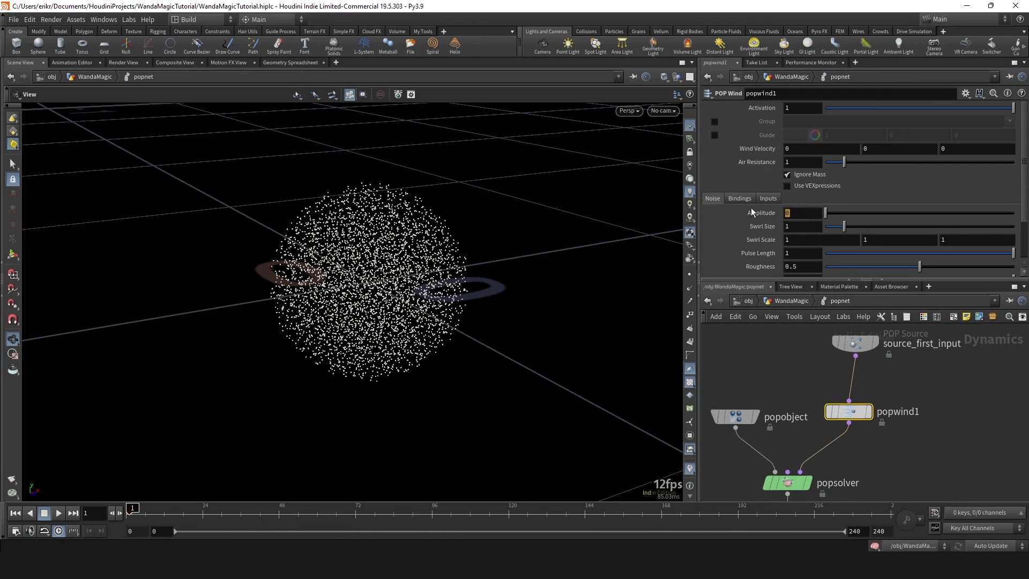
type("1")
key("Return")
Play the wind simulation to examine the particle motion, and return to frame 0.
left_click(59, 513)
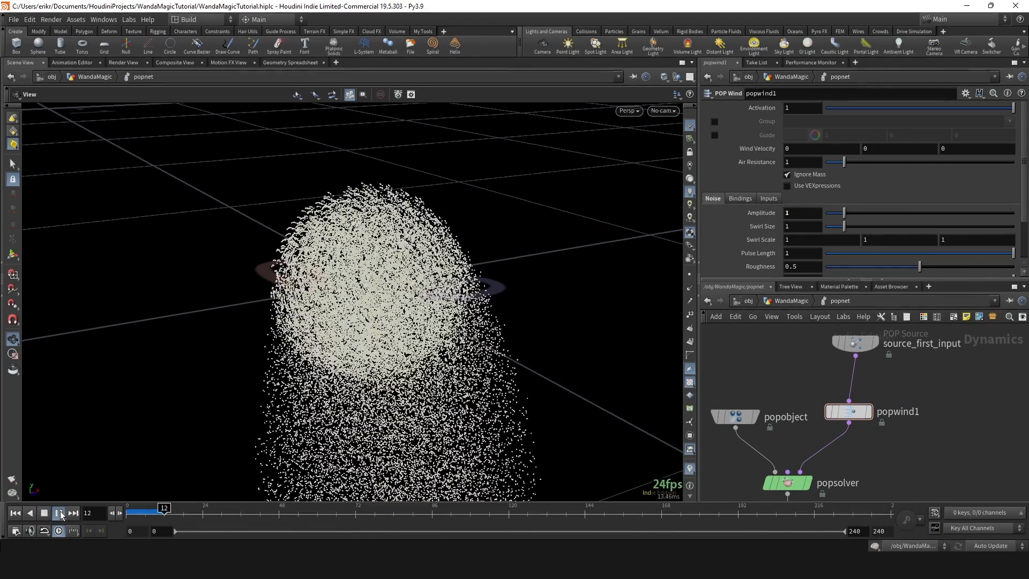
scroll(360, 285, "down", 3)
left_click_drag(361, 284, 386, 387)
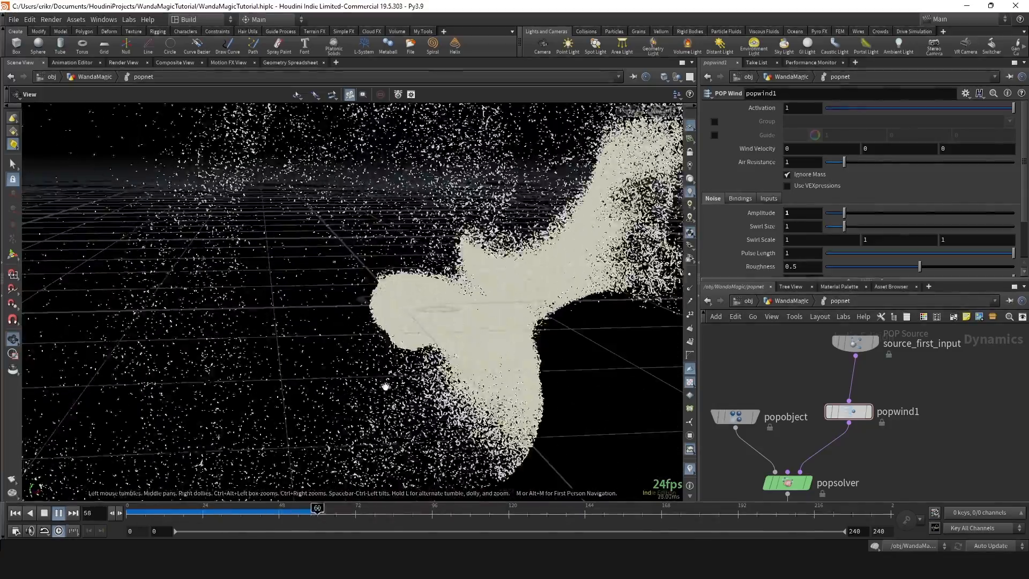
left_click_drag(230, 513, 128, 513)
Set the POP Source's impulse activation to the expression $SF==1.
left_click(856, 344)
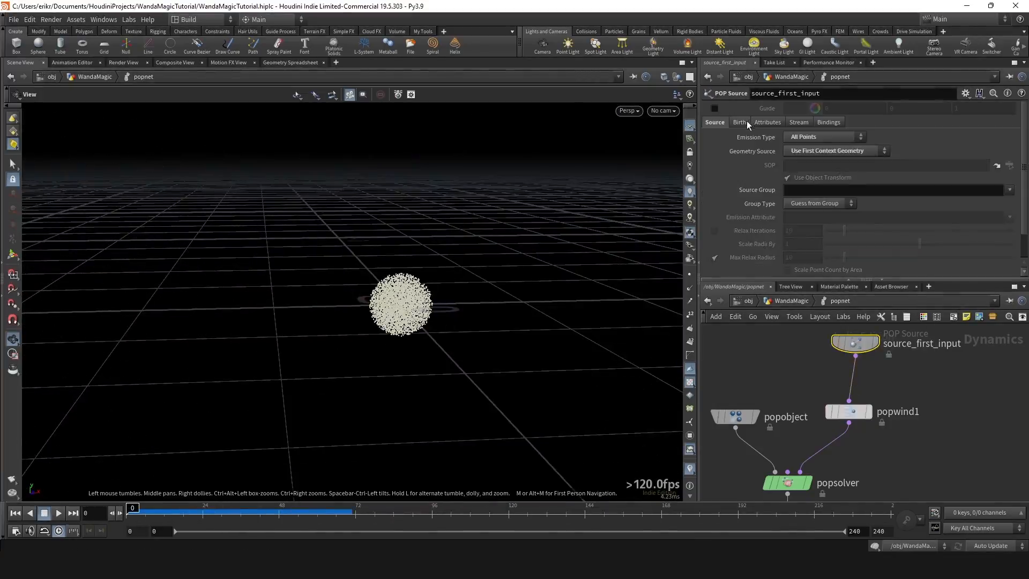
left_click(746, 122)
left_click_drag(857, 343, 851, 354)
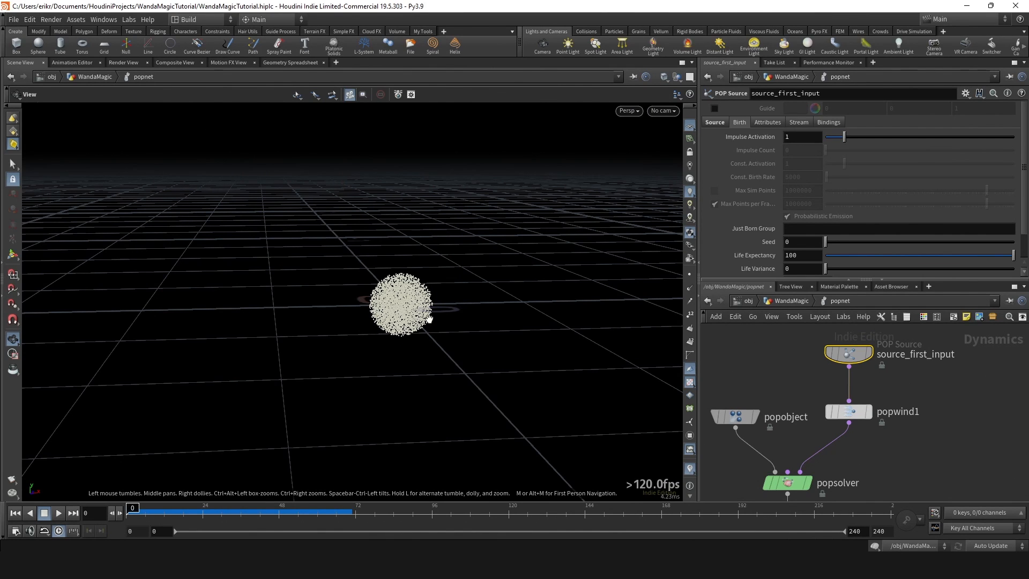
right_click_drag(443, 316, 520, 275)
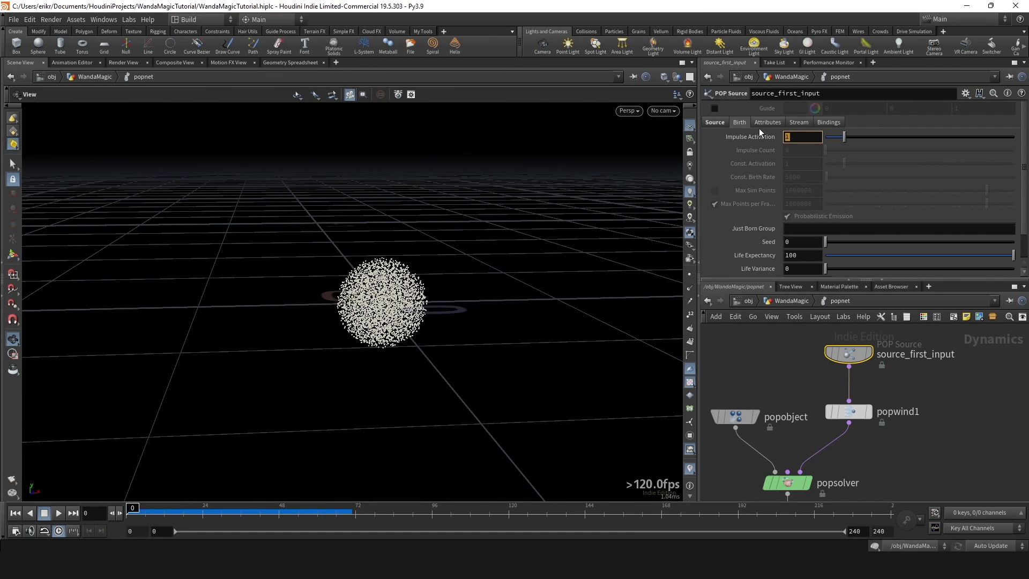
type("$SF==1")
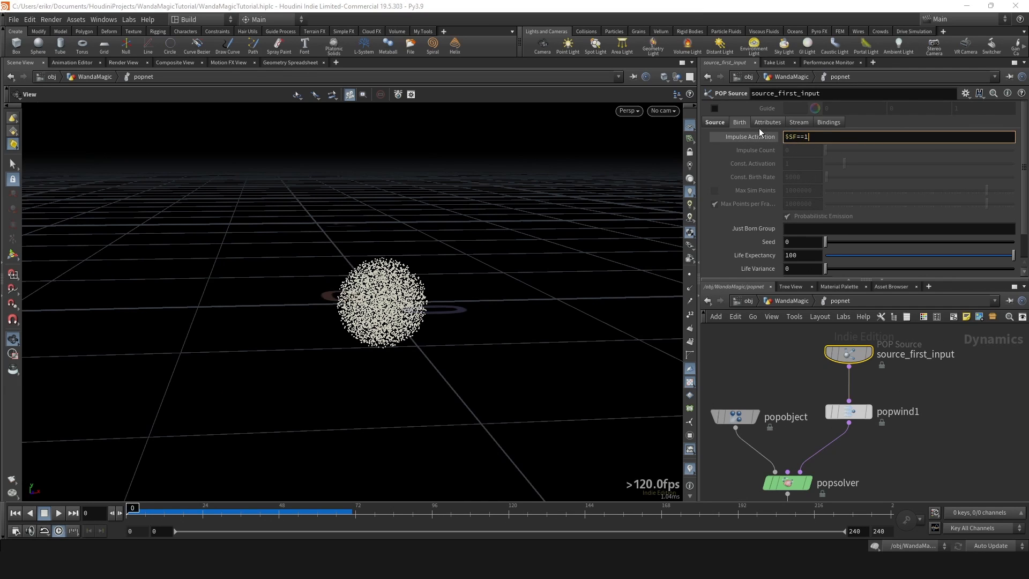
key("Return")
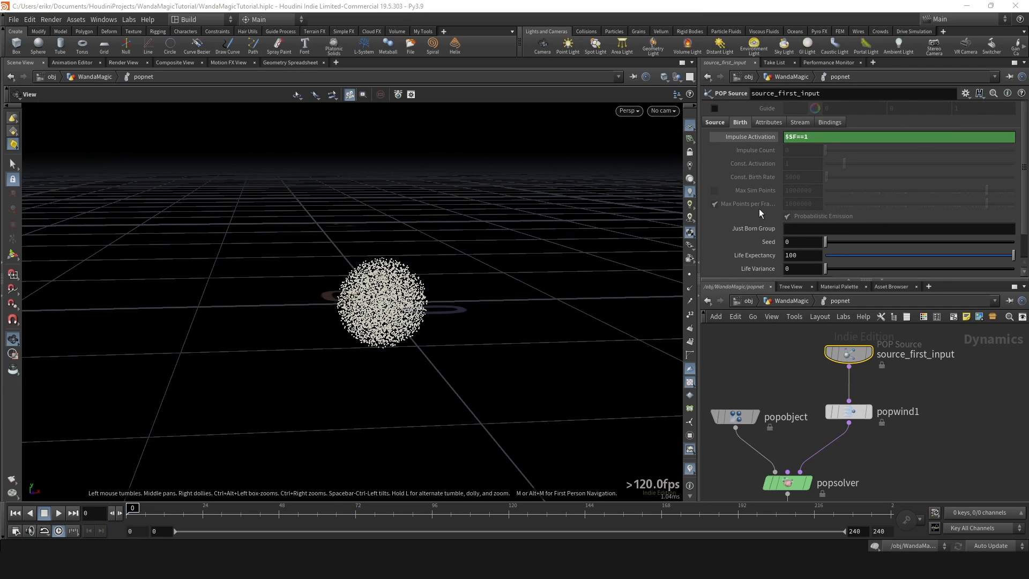
Check the POP Source's impulse activation expression and its evaluated value, and look at the POP network's simulation settings.
double_click(791, 138)
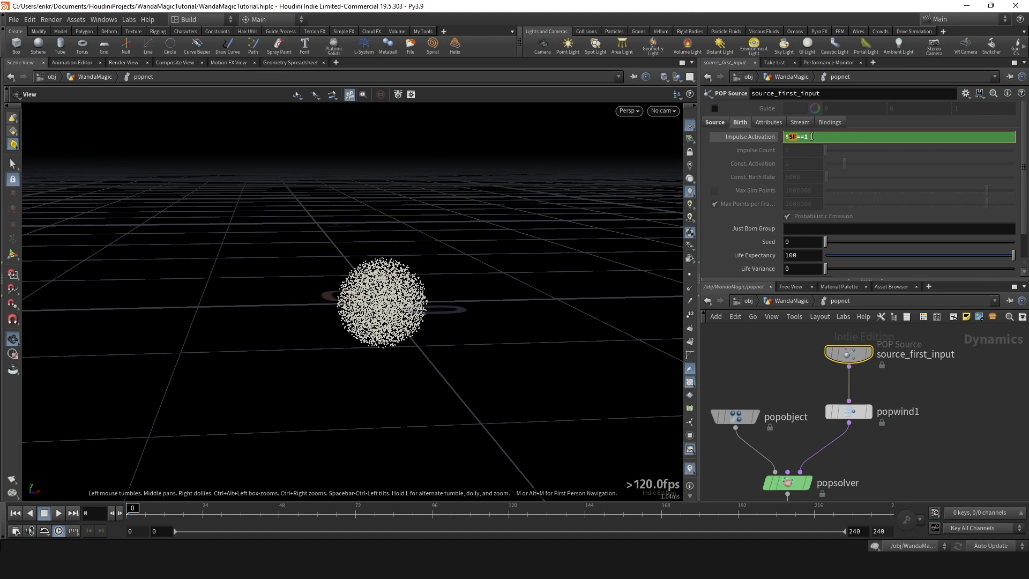
left_click(763, 137)
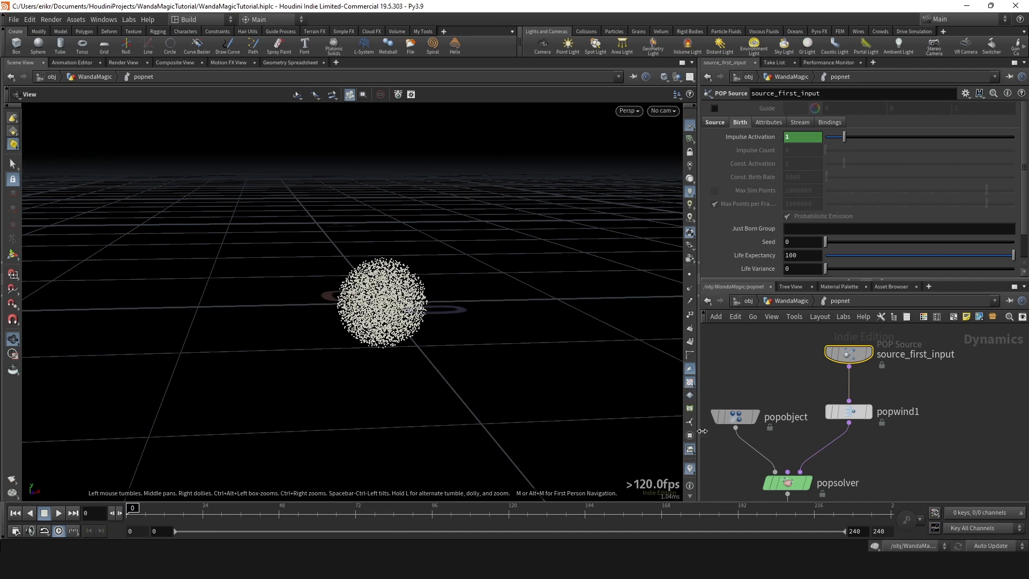
key("u")
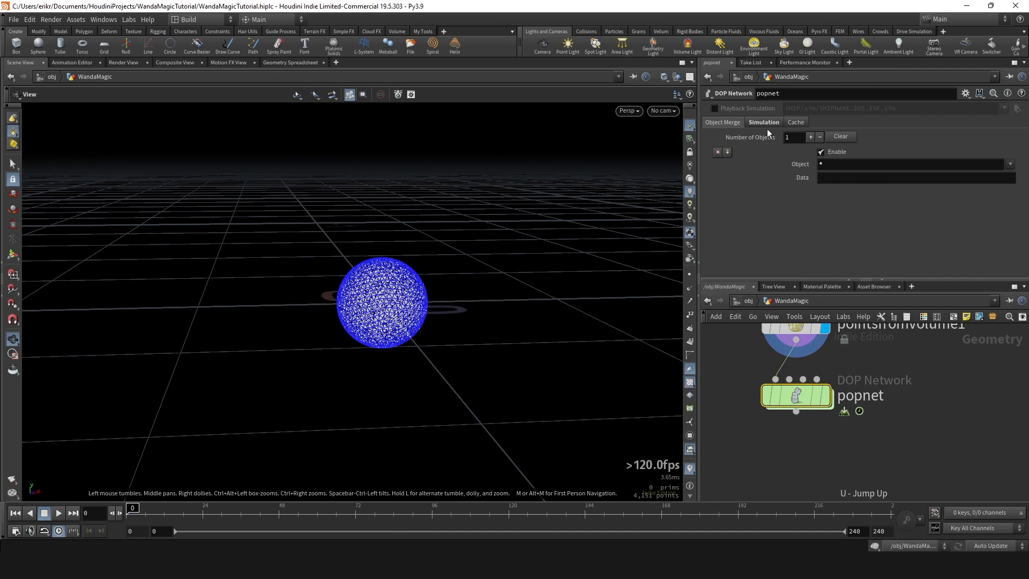
key("i")
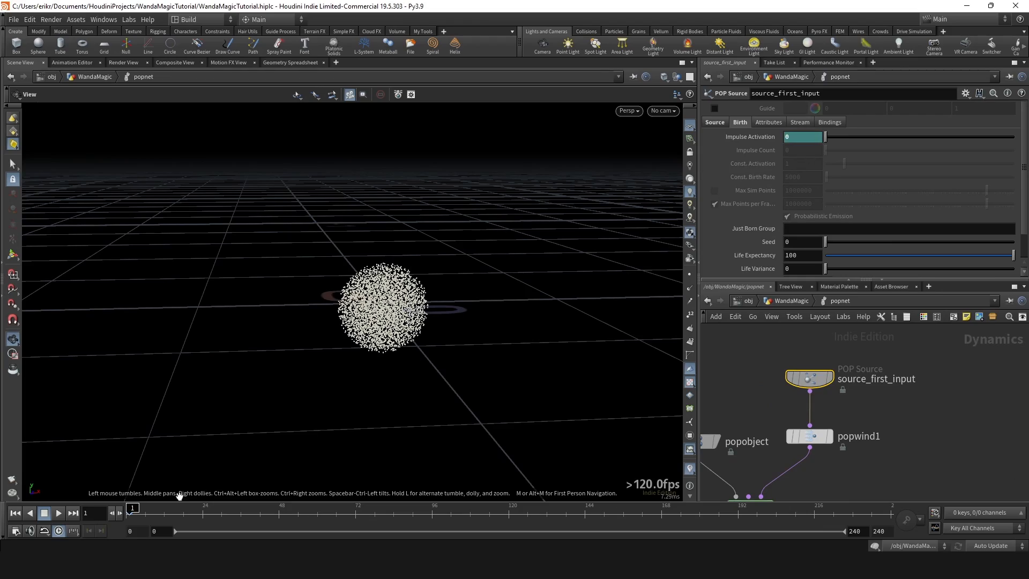
Play the simulation from frame 0 to examine the motion of the emitted particles, and return to frame 0.
left_click(134, 509)
left_click_drag(134, 508, 127, 509)
left_click(59, 513)
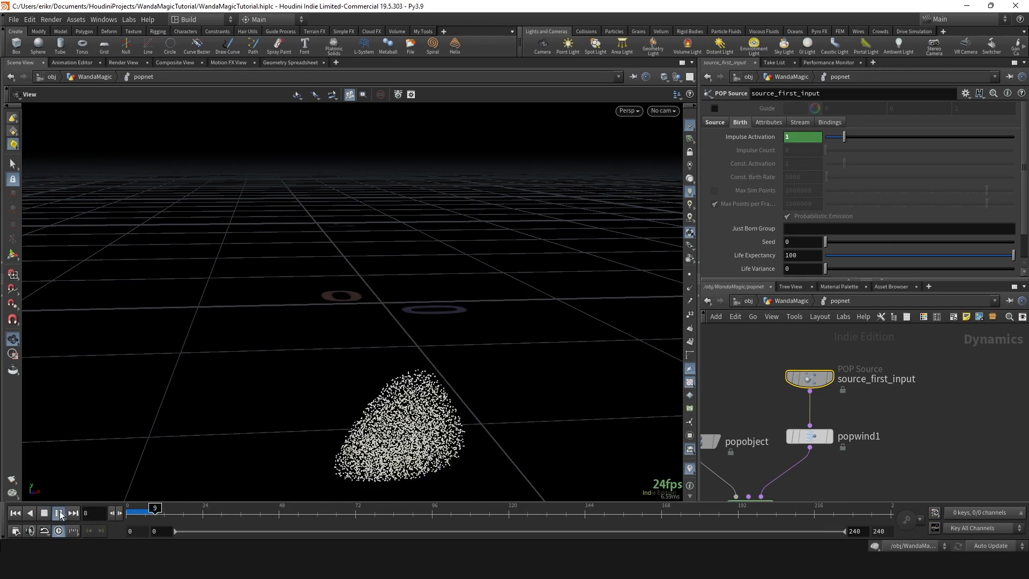
scroll(351, 356, "down", 2)
middle_click_drag(351, 356, 370, 321)
scroll(387, 311, "down", 3)
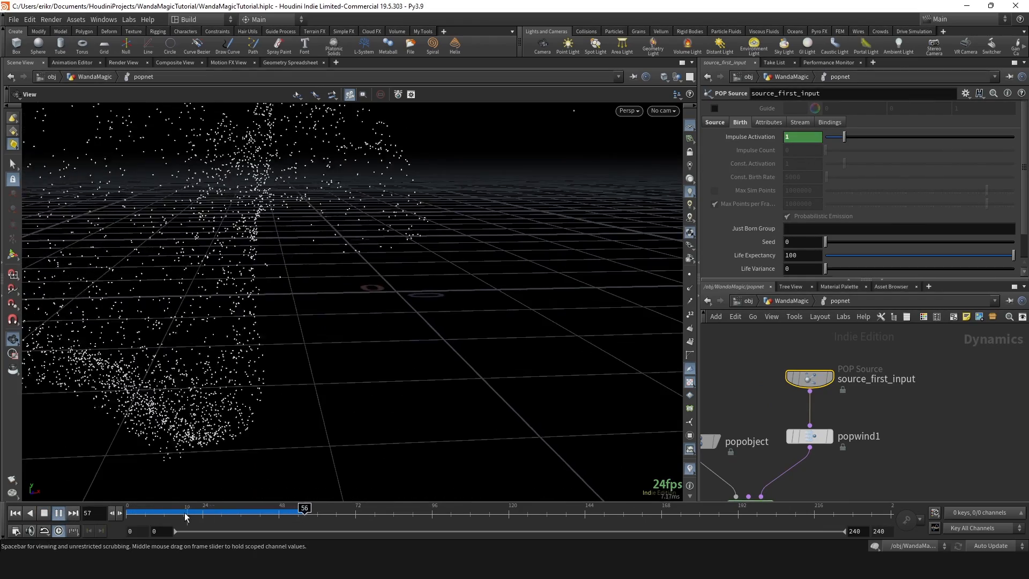
left_click(15, 514)
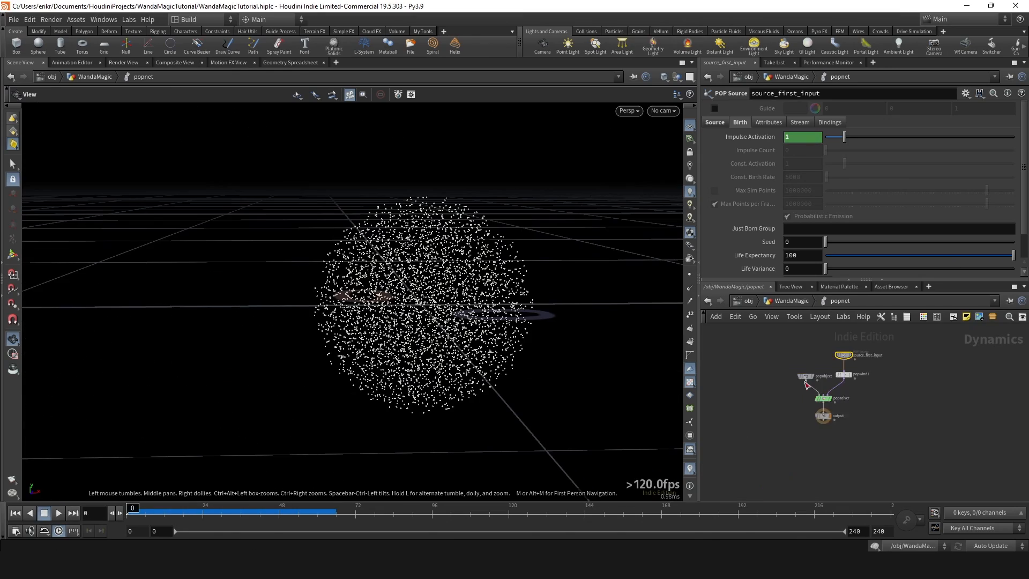
middle_click_drag(869, 384, 820, 395)
scroll(820, 395, "up", 5)
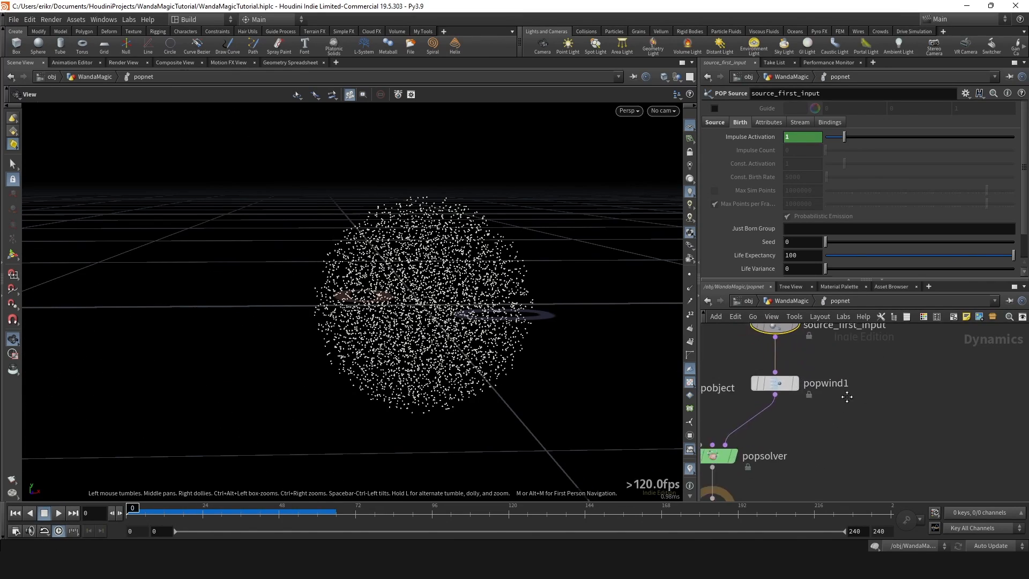
left_click_drag(535, 294, 535, 288)
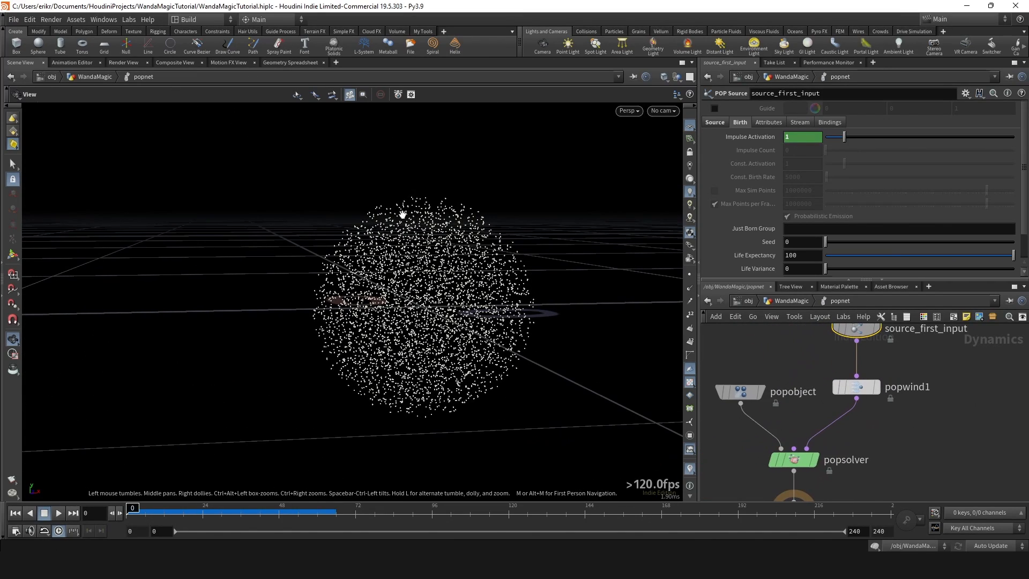
left_click_drag(486, 236, 451, 296)
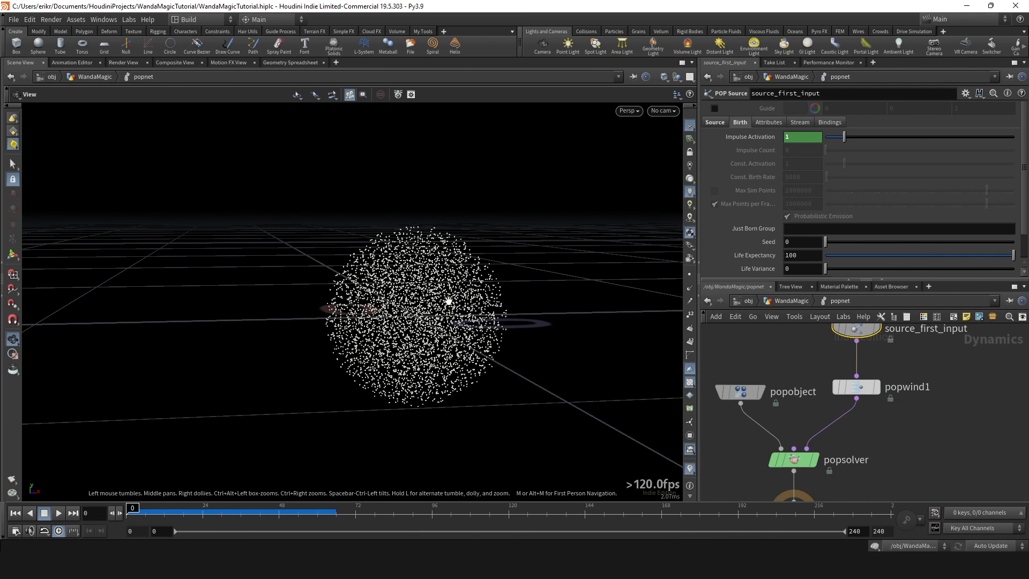
left_click_drag(441, 301, 401, 295)
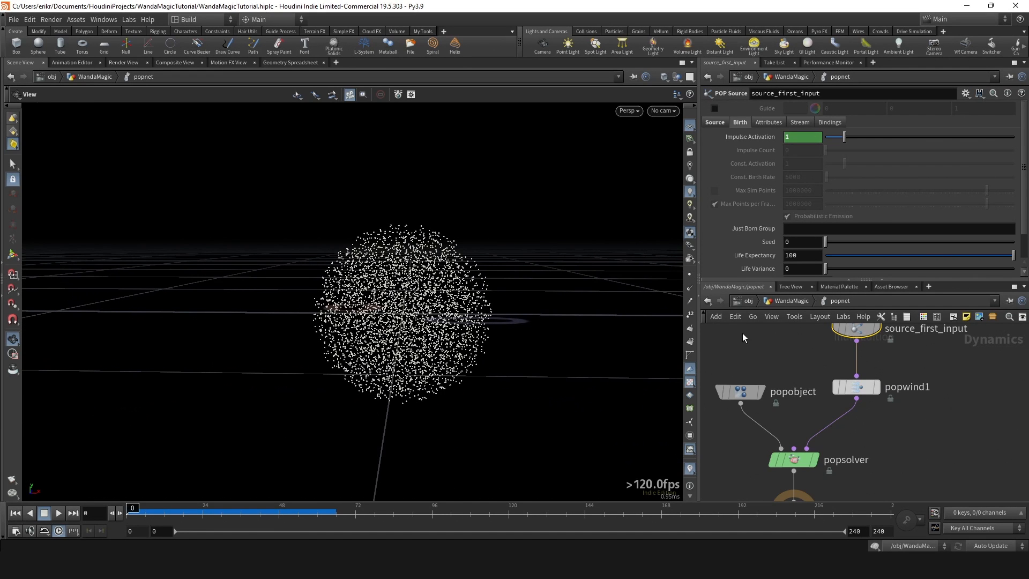
scroll(859, 384, "down", 4)
key("h")
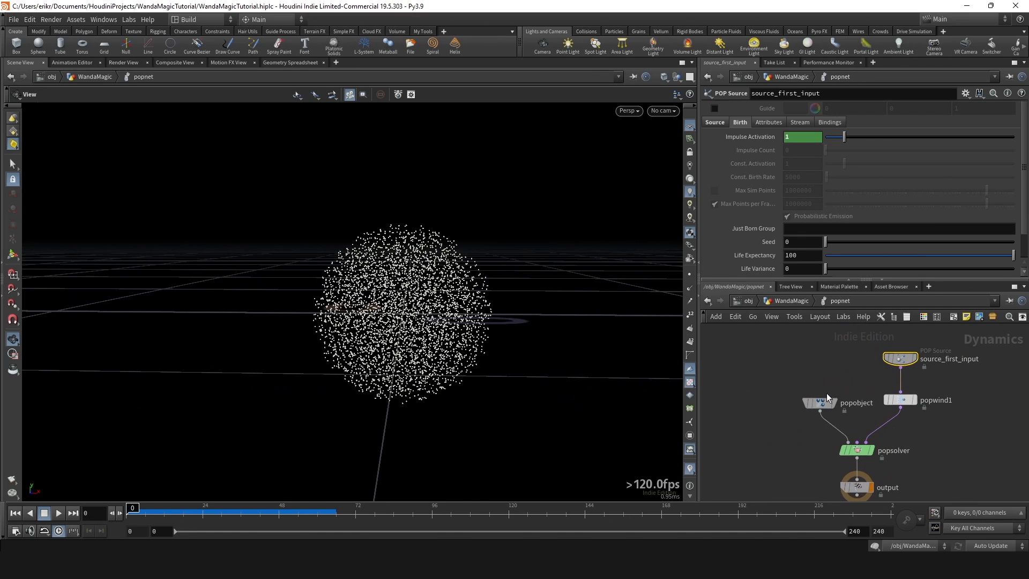
Return to the WandaMagic geometry network and display the sphere node's output.
key("u")
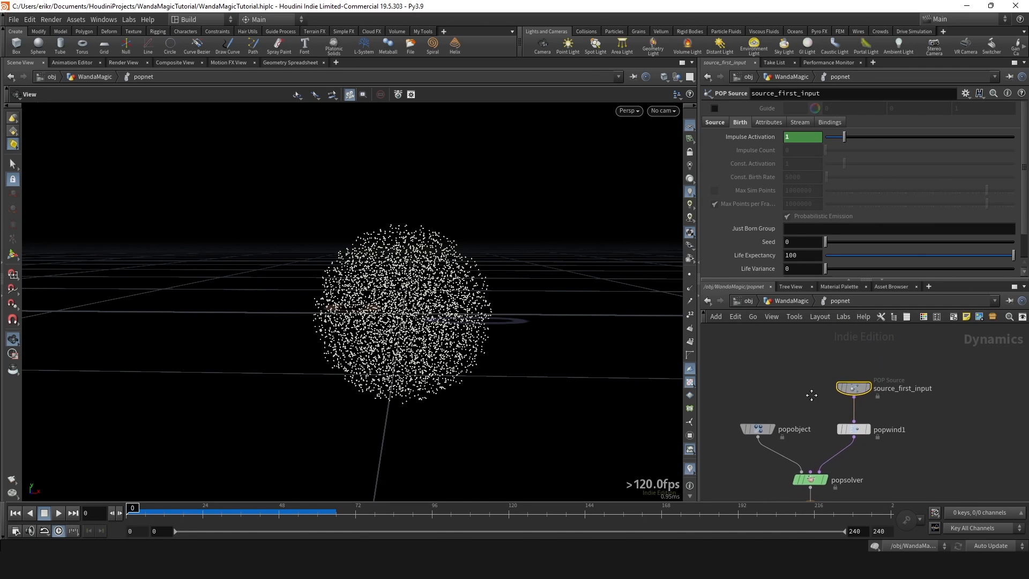
scroll(849, 389, "up", 3)
left_click(830, 373)
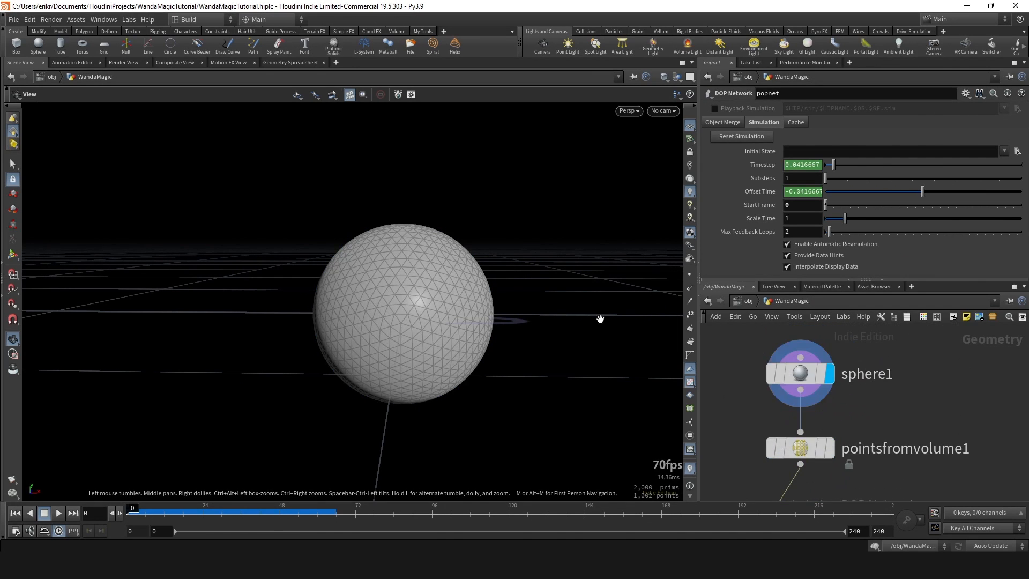
middle_click_drag(454, 239, 505, 252)
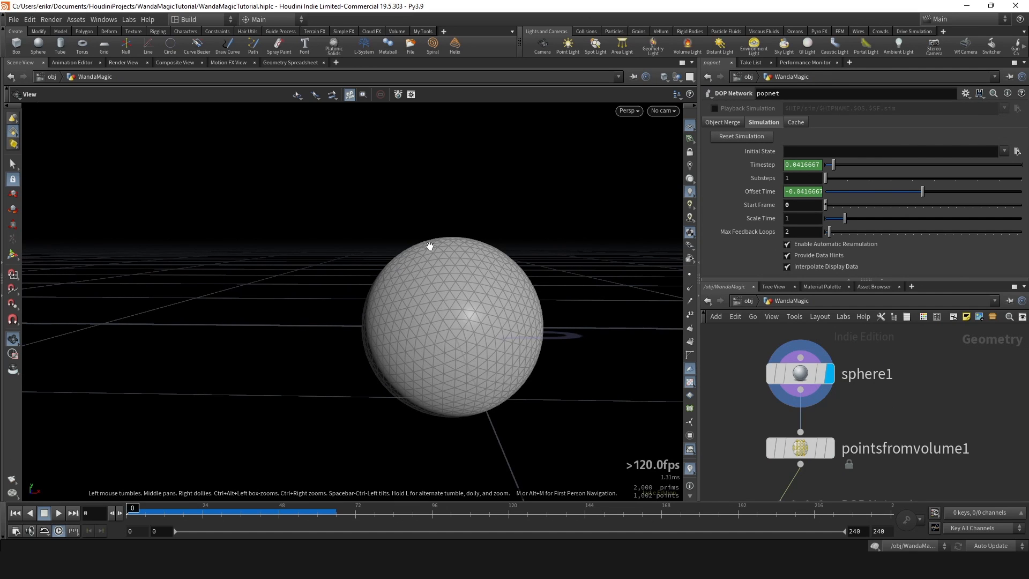
Insert a Null between the sphere and the Points from Volume node, and rename it GOAL.
scroll(854, 400, "down", 3)
key("Tab")
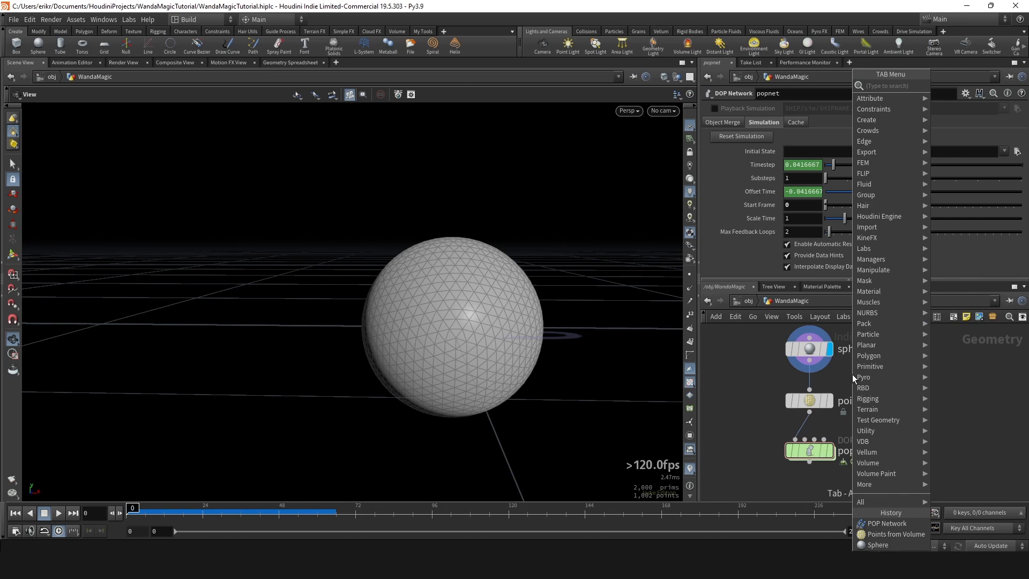
type("null")
key("Return")
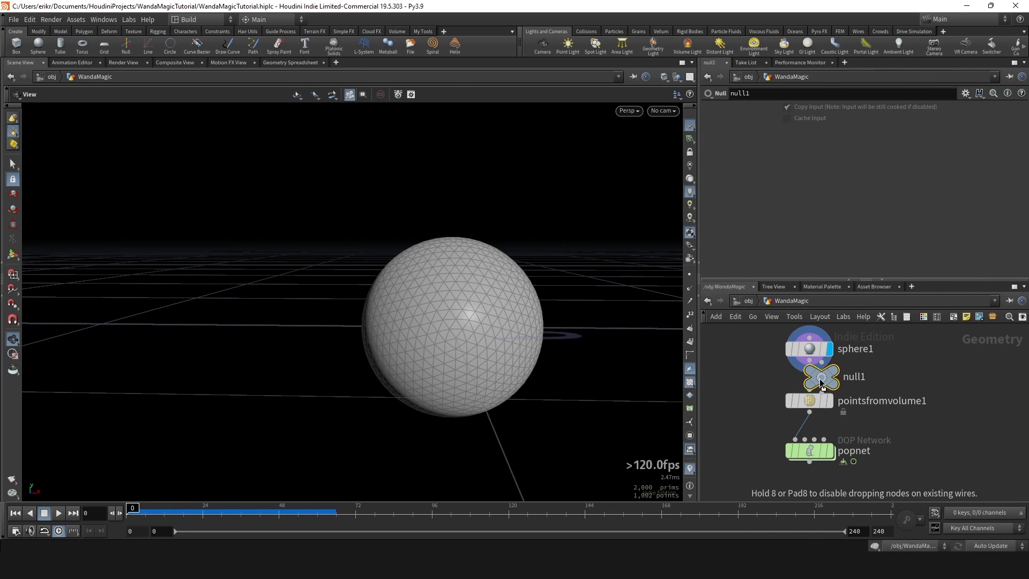
left_click(813, 378)
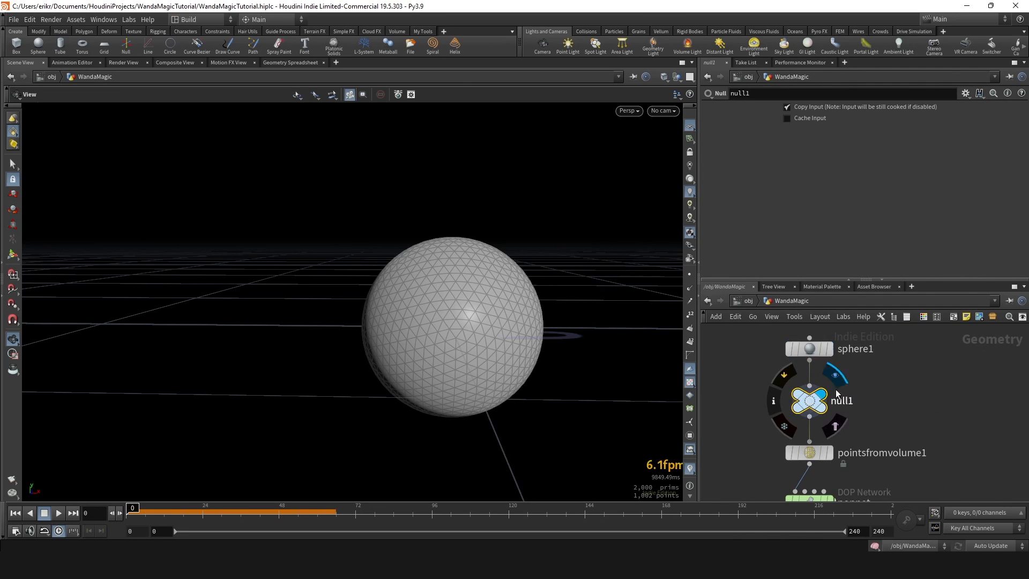
double_click(840, 400)
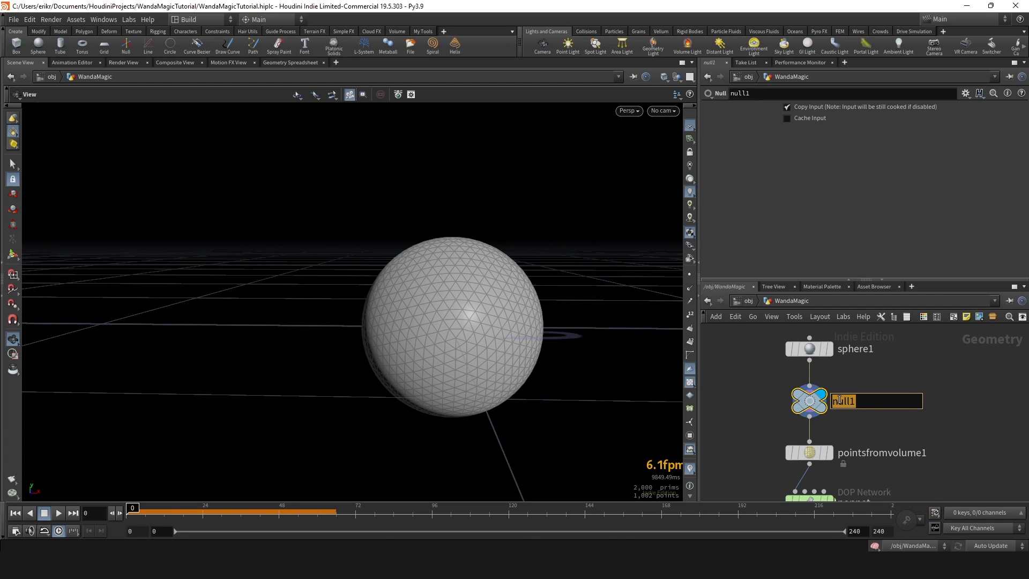
type("GOAL")
key("Return")
scroll(839, 399, "down", 4)
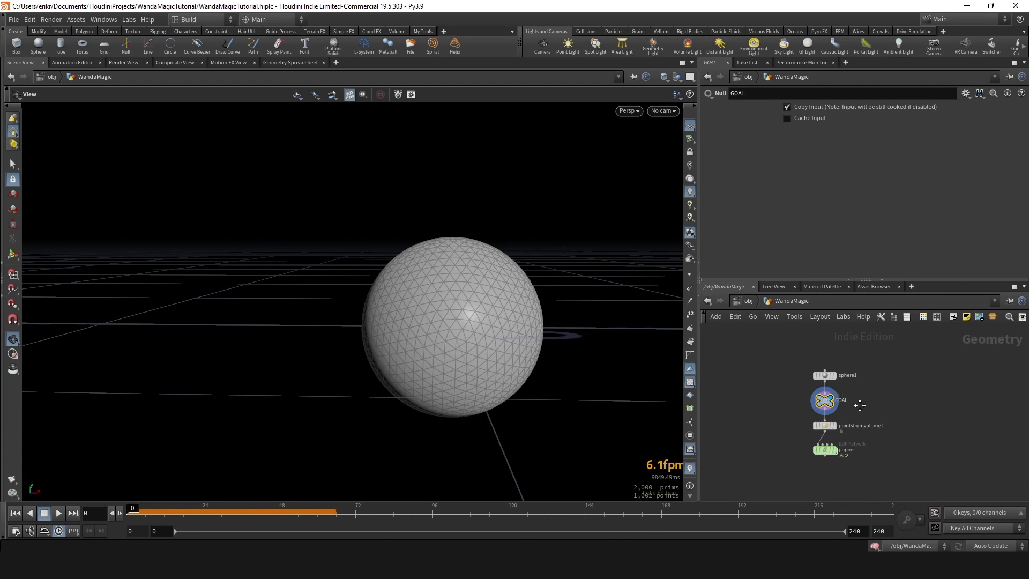
Go back inside the POP network and play the simulation from frame 0.
middle_click_drag(859, 404, 858, 369)
scroll(824, 422, "up", 5)
left_click(824, 411)
double_click(824, 409)
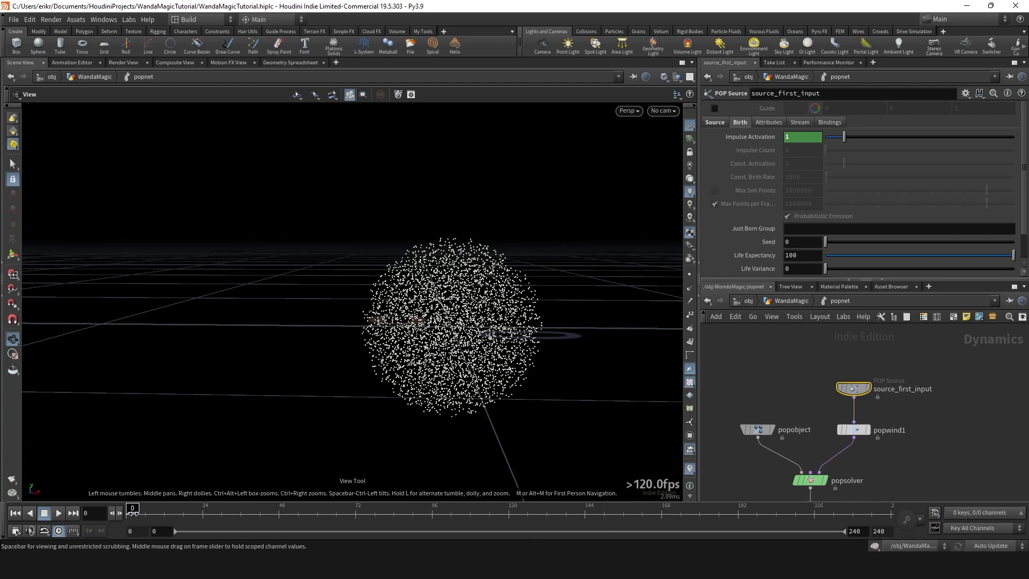
left_click(59, 513)
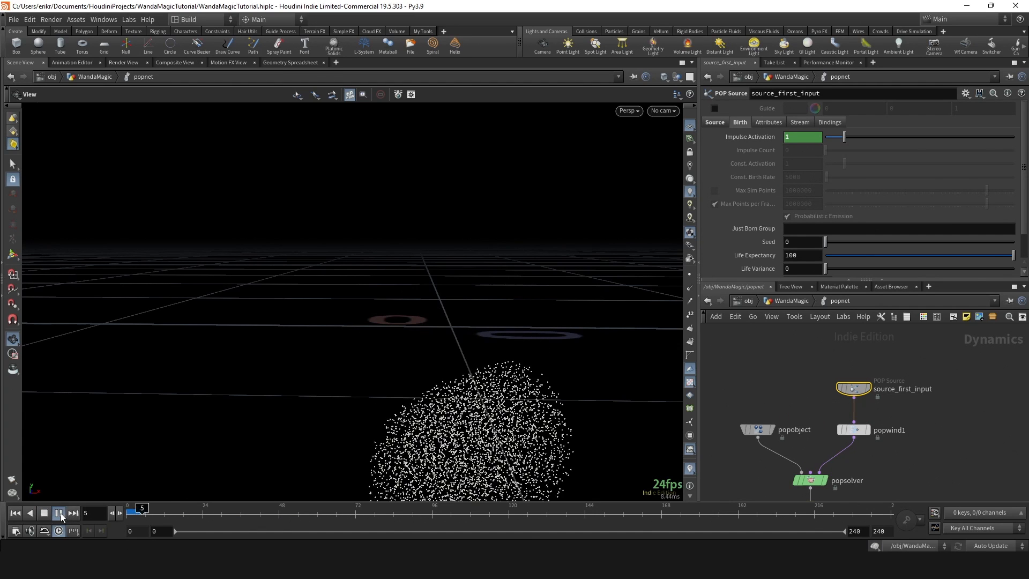
Set the POP Wind's swirl size to 0.2 and scrub to frame 6 to examine the particles.
left_click(853, 430)
left_click(799, 229)
type(".2")
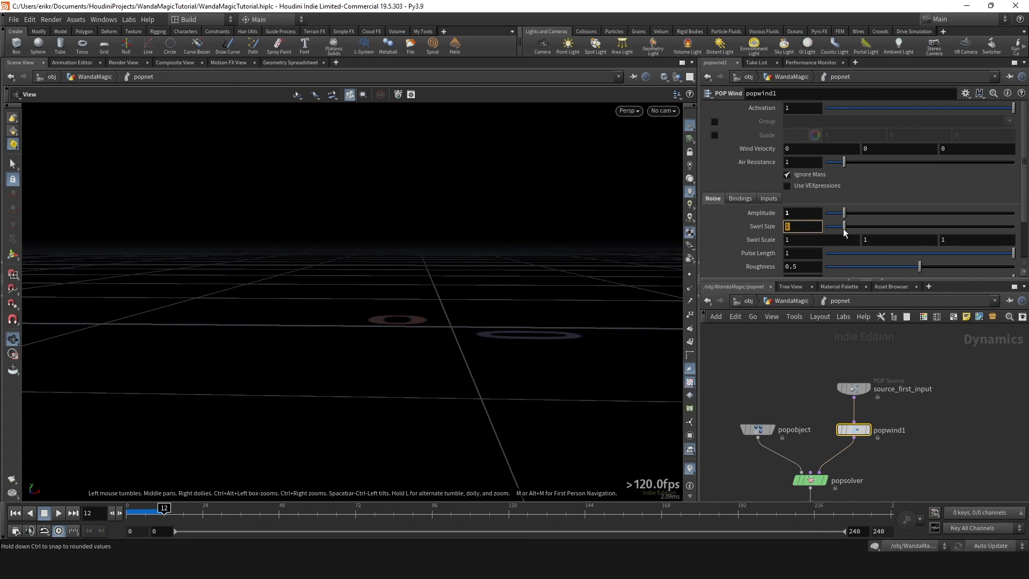
key("Return")
mouse_move(136, 516)
left_mouse_down()
mouse_move(158, 515)
mouse_move(133, 515)
mouse_move(145, 515)
left_mouse_up()
right_click_drag(339, 370, 424, 233)
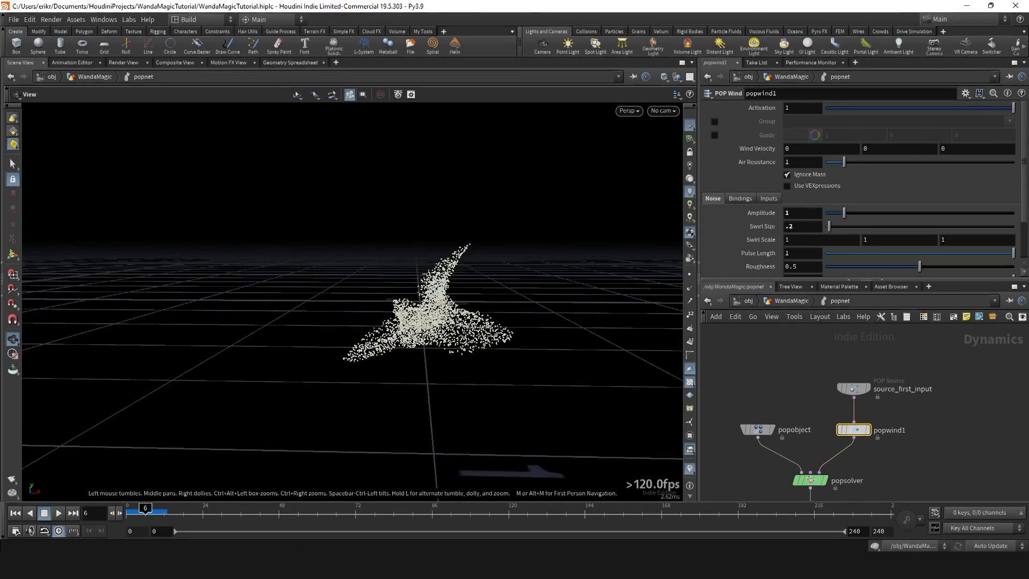
middle_click_drag(423, 234, 433, 212)
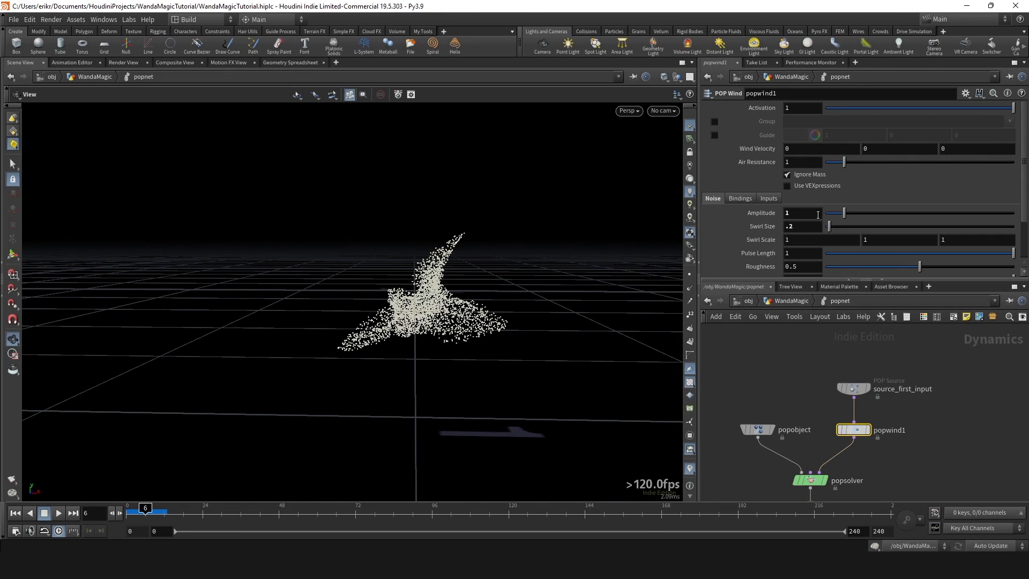
Set the POP Wind's noise amplitude to 0.2 and play the simulation from frame 0.
left_click_drag(817, 214, 676, 212)
type(".2")
key("Return")
left_click_drag(144, 513, 92, 521)
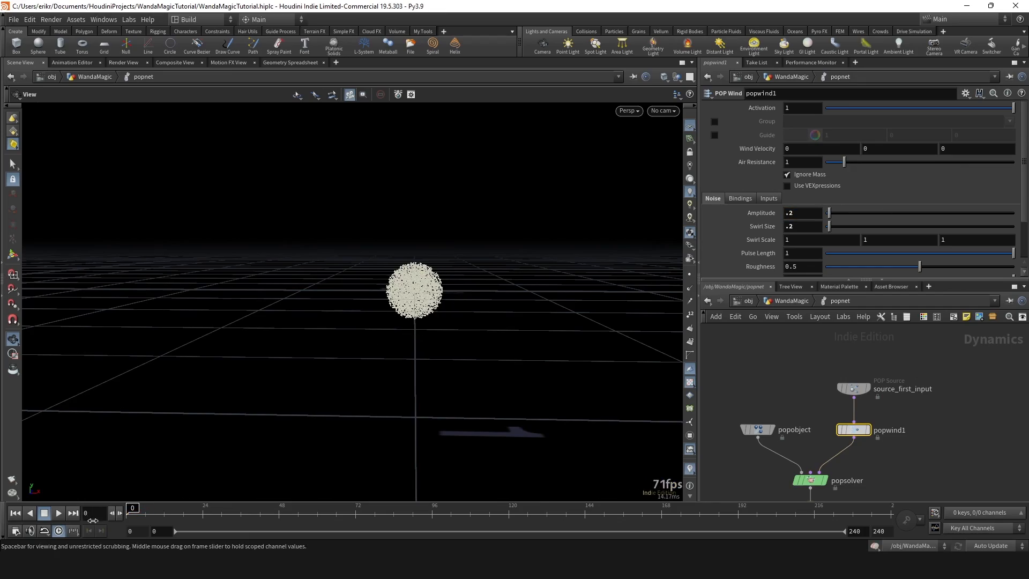
left_click(58, 513)
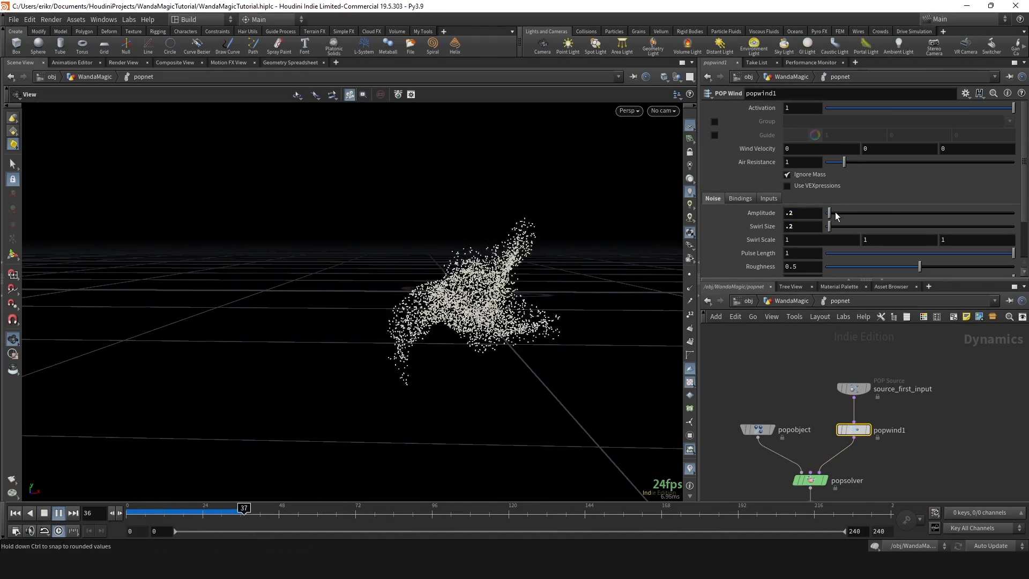
Set the POP Wind's noise amplitude to 0.4, replay the simulation, and return to frame 0.
left_click(812, 214)
key("BackSpace")
type("4")
key("Return")
left_click_drag(144, 513, 131, 512)
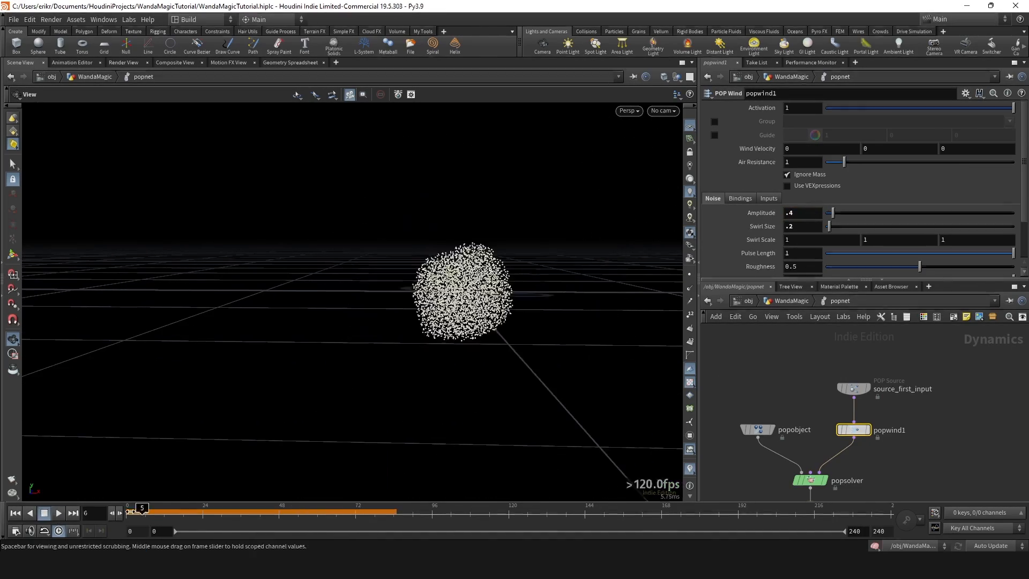
left_click(56, 513)
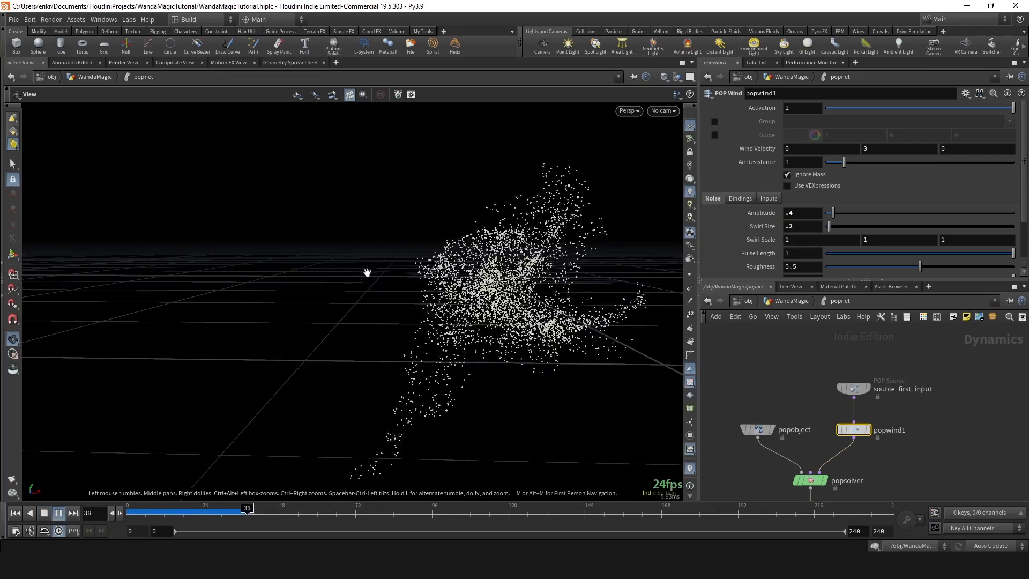
left_click_drag(508, 391, 531, 314)
left_click_drag(154, 509, 128, 509)
Insert a SOP Solver node between the POP Source and the POP Wind.
scroll(871, 405, "up", 5)
key("Tab")
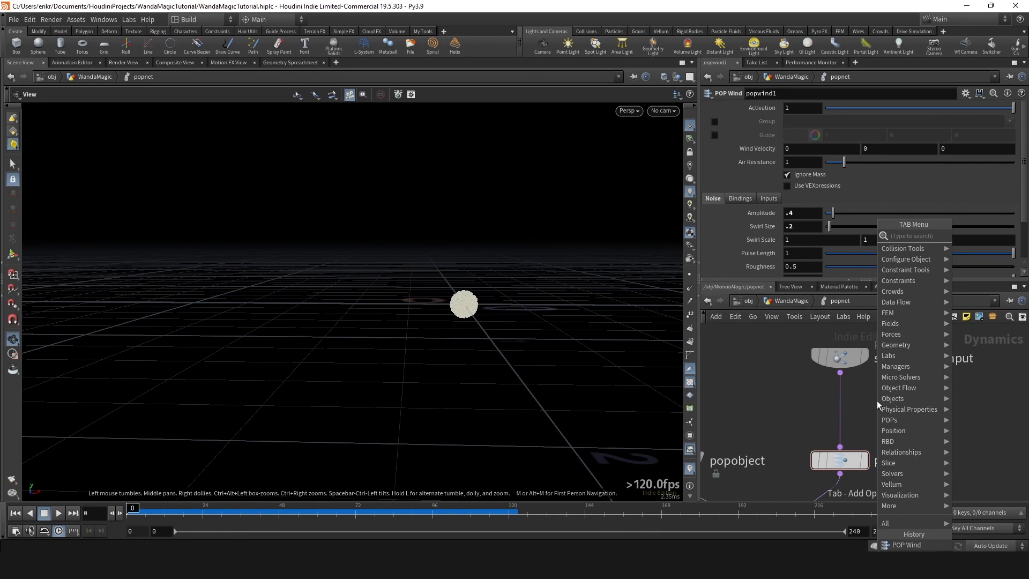
type("sopso")
key("Return")
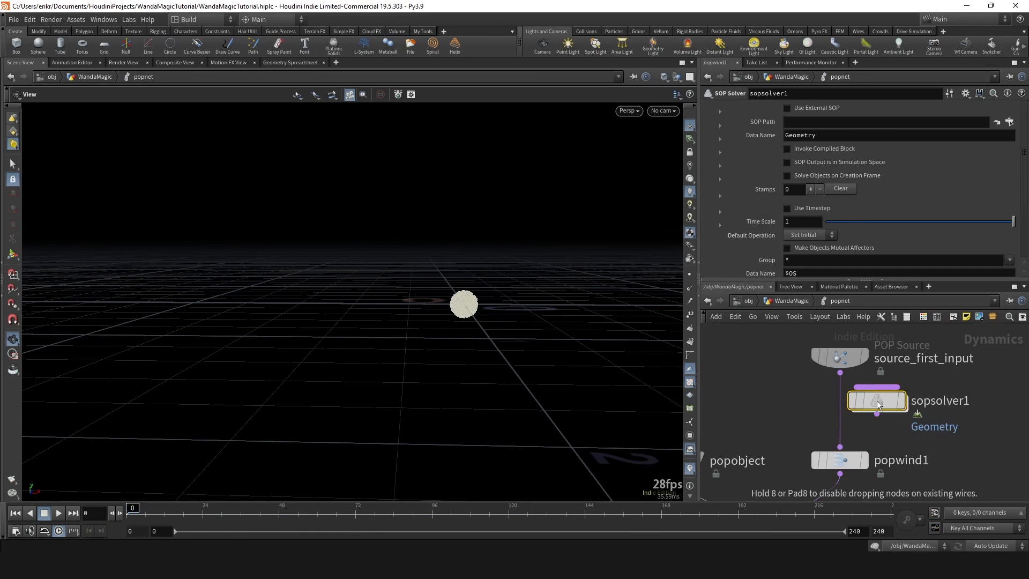
left_click(843, 406)
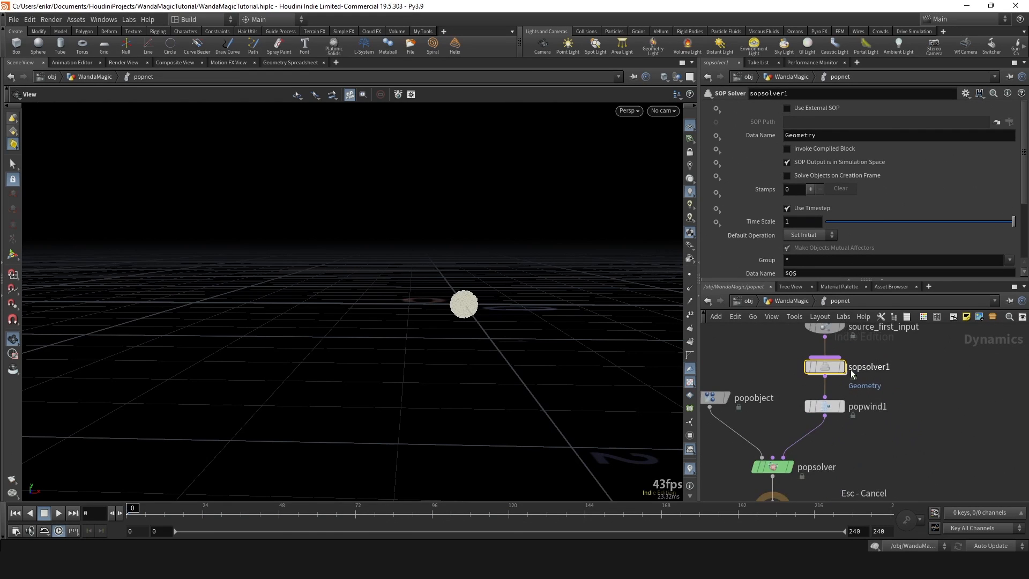
Add an Object Merge node beside dop_geometry inside the SOP Solver, moving OUT further down to make room.
double_click(818, 365)
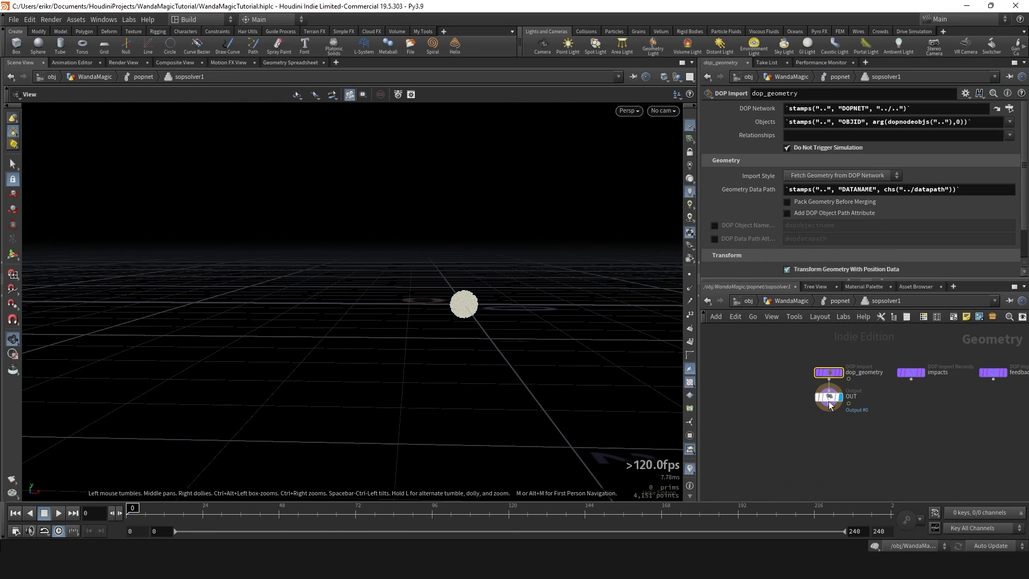
left_click_drag(826, 399, 831, 435)
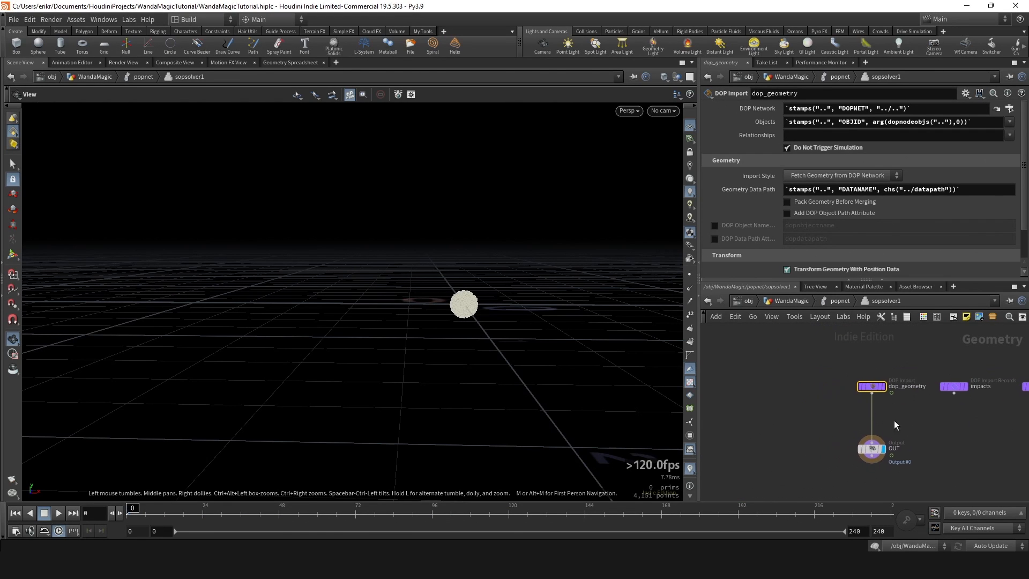
scroll(893, 421, "up", 2)
key("Tab")
type("obm")
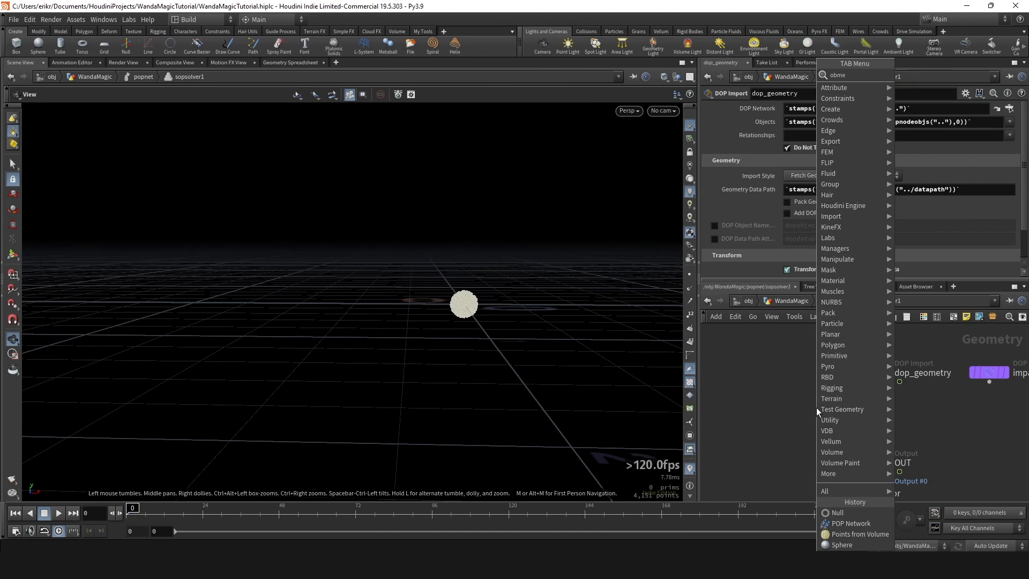
key("Return")
left_click(815, 407)
Point the Object Merge at /obj/WandaMagic/GOAL, display its geometry, and move the node clear of dop_geometry.
left_click(1004, 137)
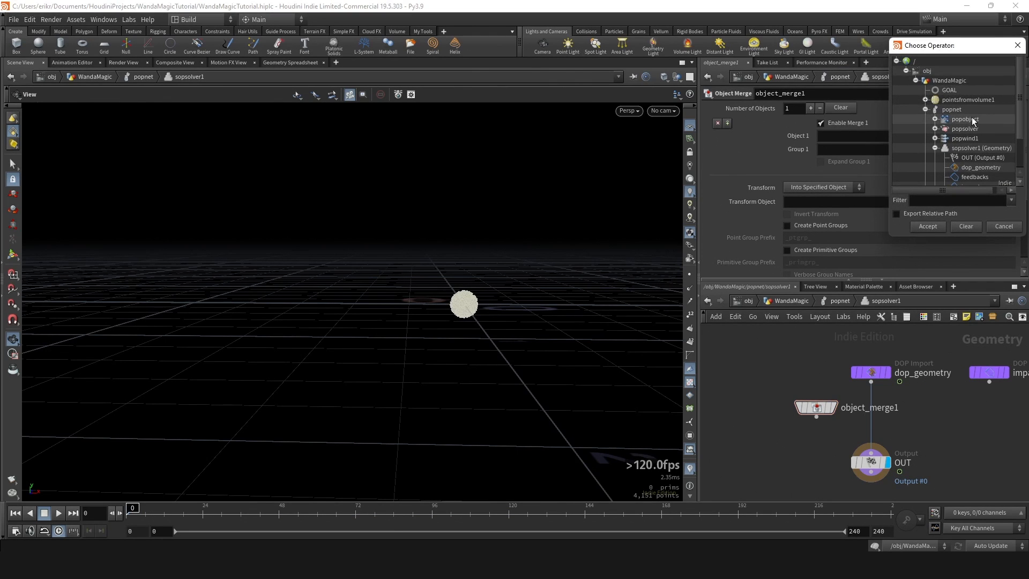
double_click(948, 91)
left_click(830, 407)
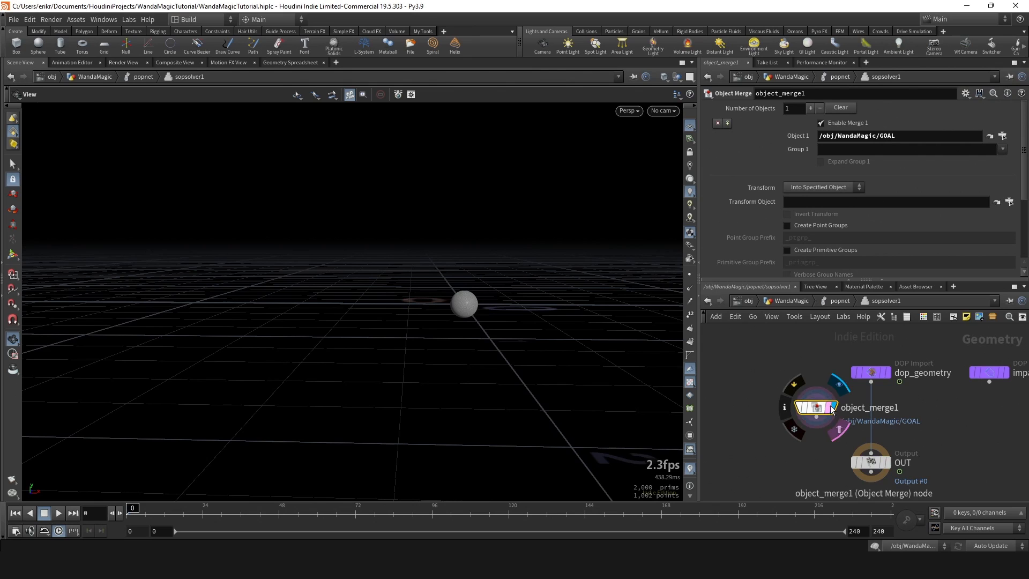
left_click(833, 407)
scroll(825, 412, "down", 1)
left_click_drag(825, 411, 774, 391)
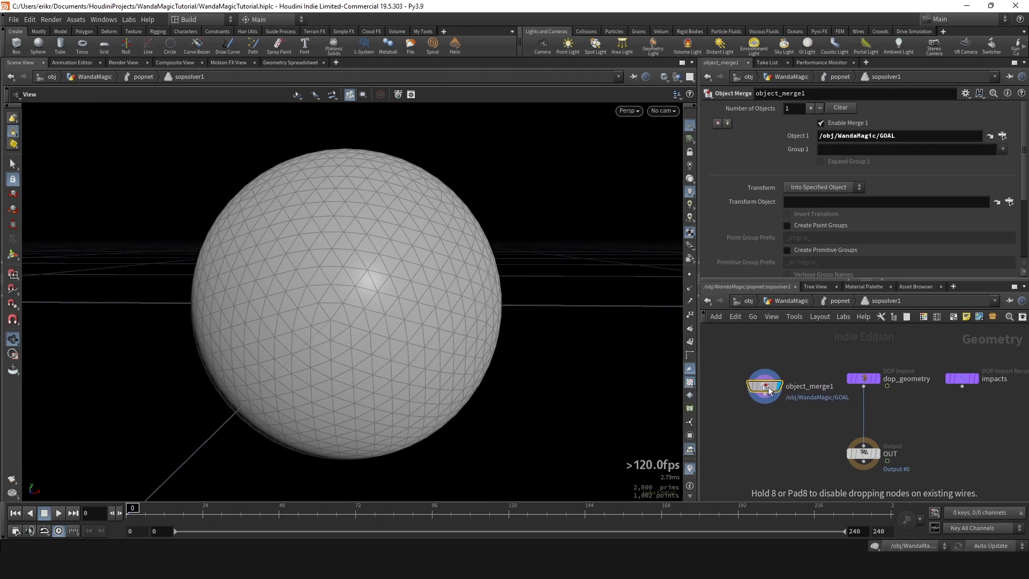
Rename the Object Merge node as in_goal.
double_click(793, 386)
type("in_")
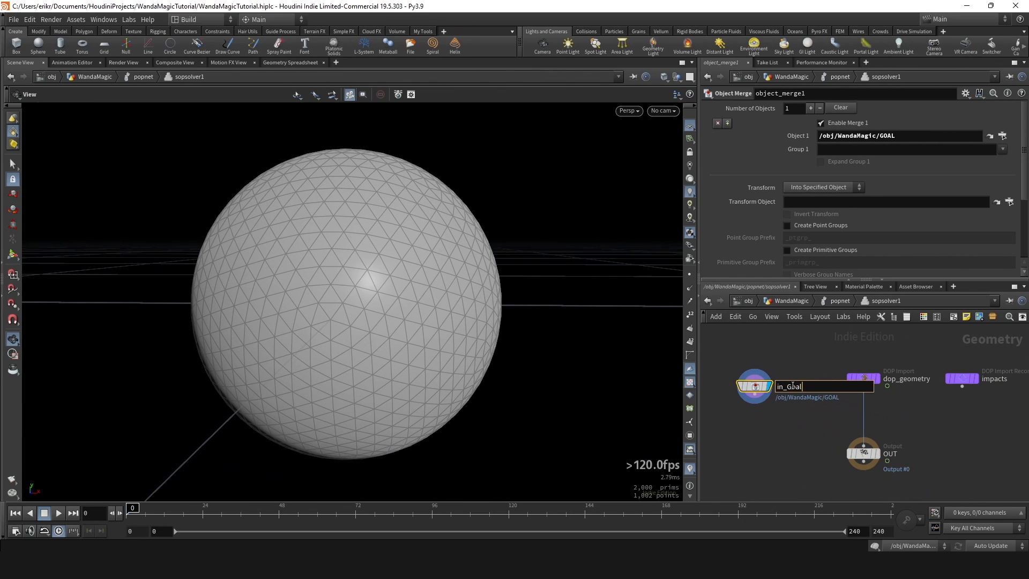
type("goal")
key("Return")
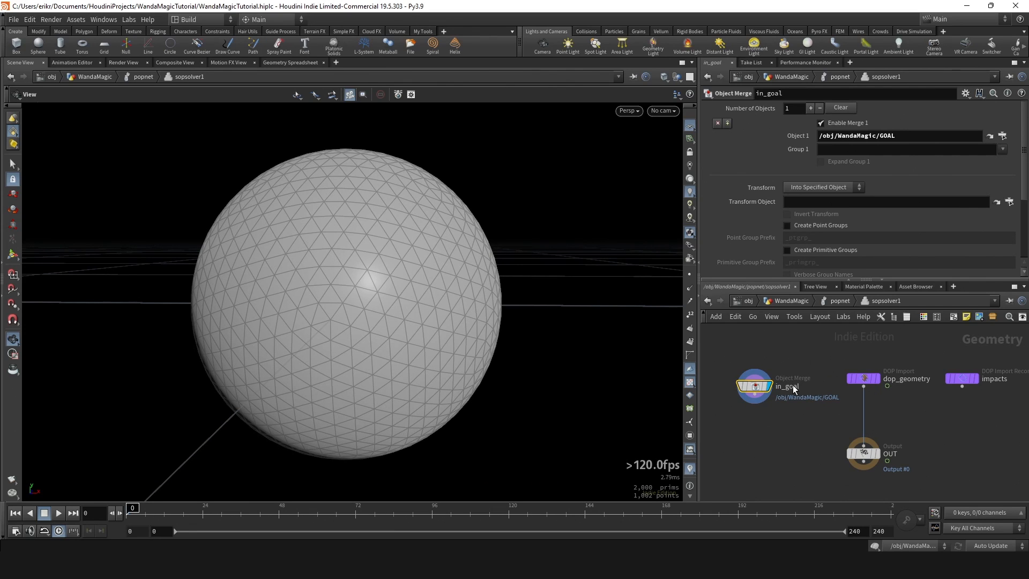
Insert an Attribute Wrangle between dop_geometry and OUT, spacing the nodes out vertically.
left_click(895, 425)
key("Tab")
type("wra")
key("Return")
left_click(896, 425)
left_click_drag(898, 429, 870, 476)
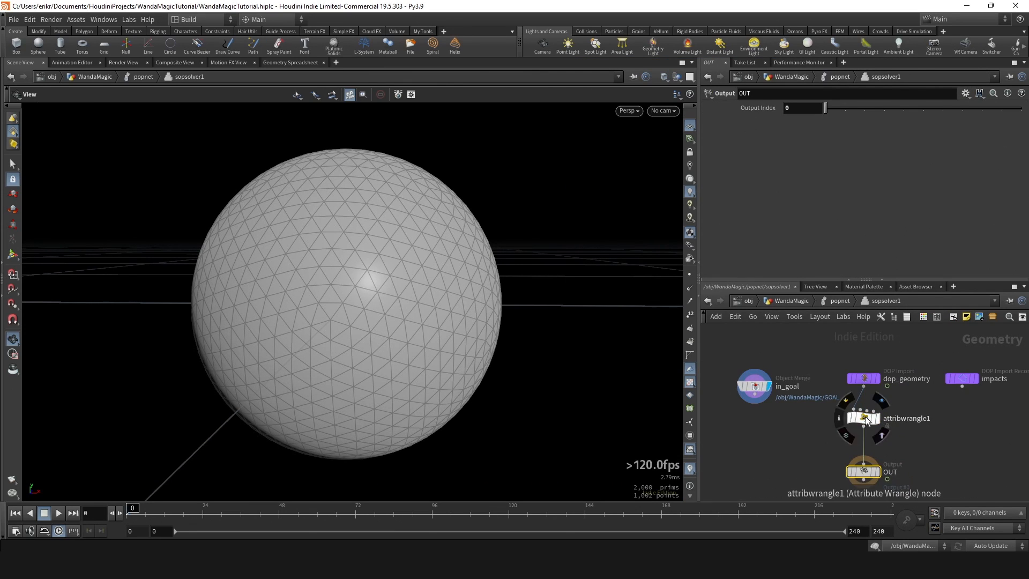
left_click_drag(863, 416, 863, 427)
Connect in_goal to the Attribute Wrangle's second input and display the wrangle's output.
left_click(754, 400)
left_click(855, 419)
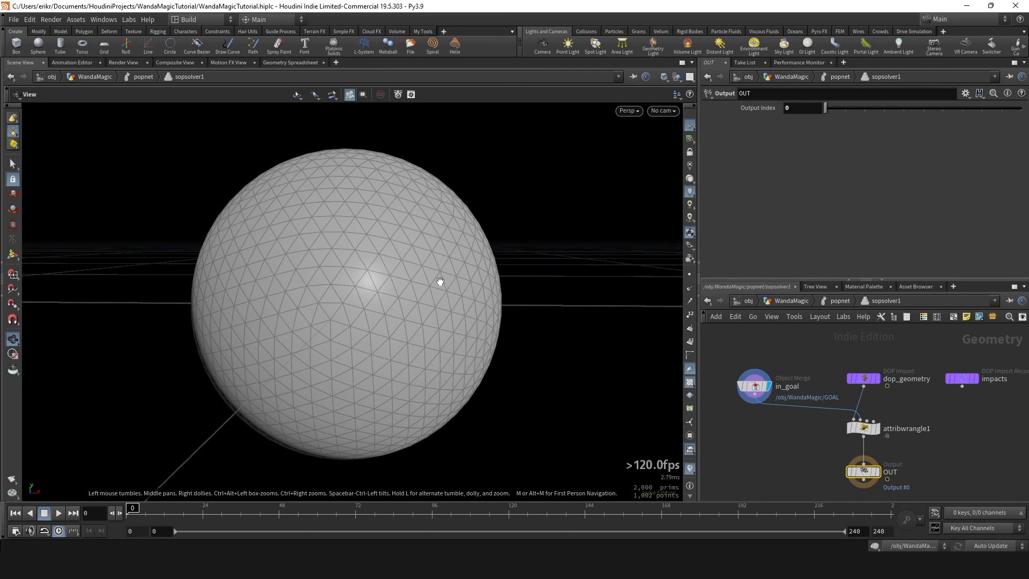
scroll(873, 430, "up", 3)
left_click(880, 427)
left_click(845, 434)
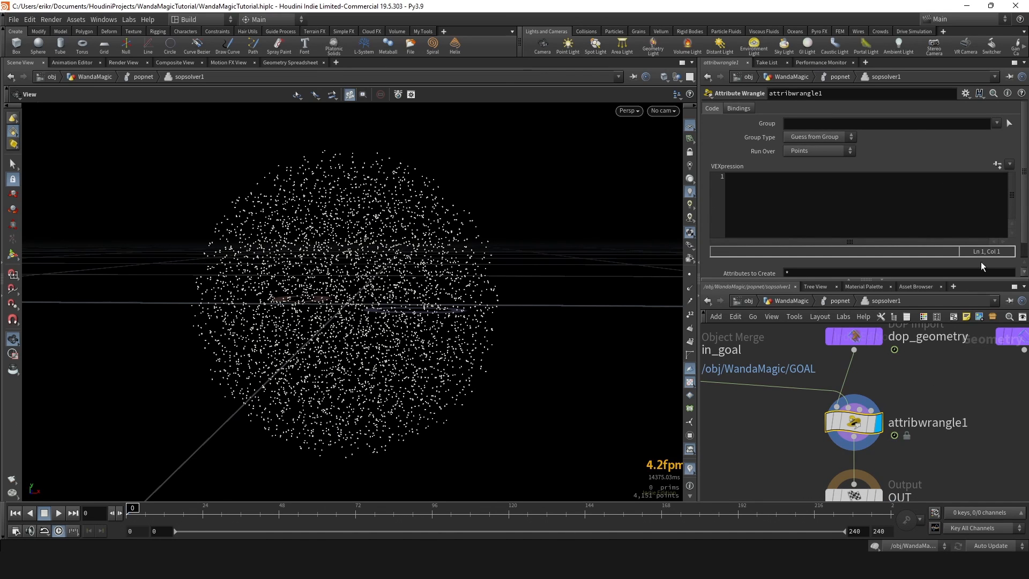
left_click(817, 215)
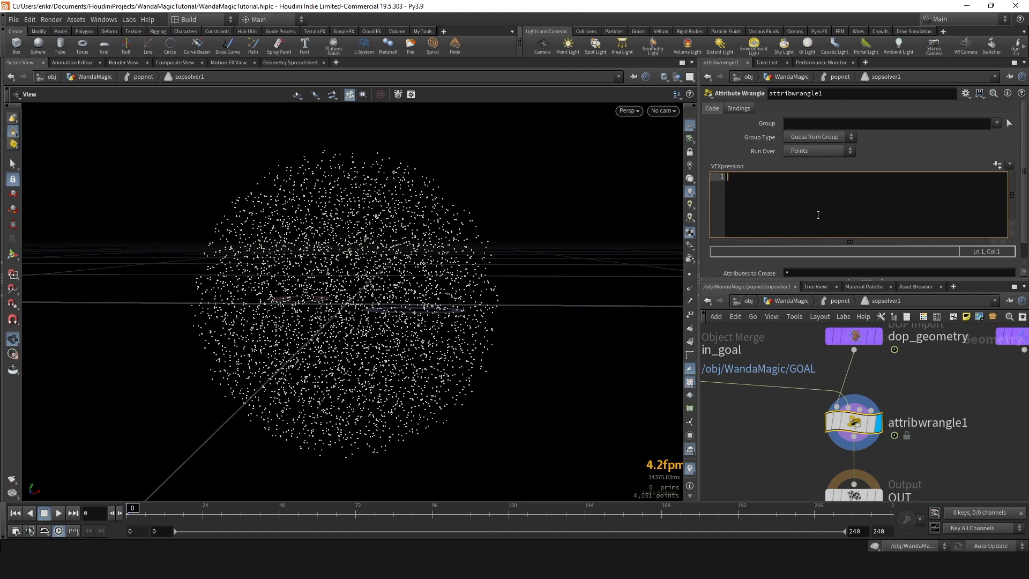
Show in_goal as a wireframe template over the particles.
middle_click_drag(509, 213, 480, 254)
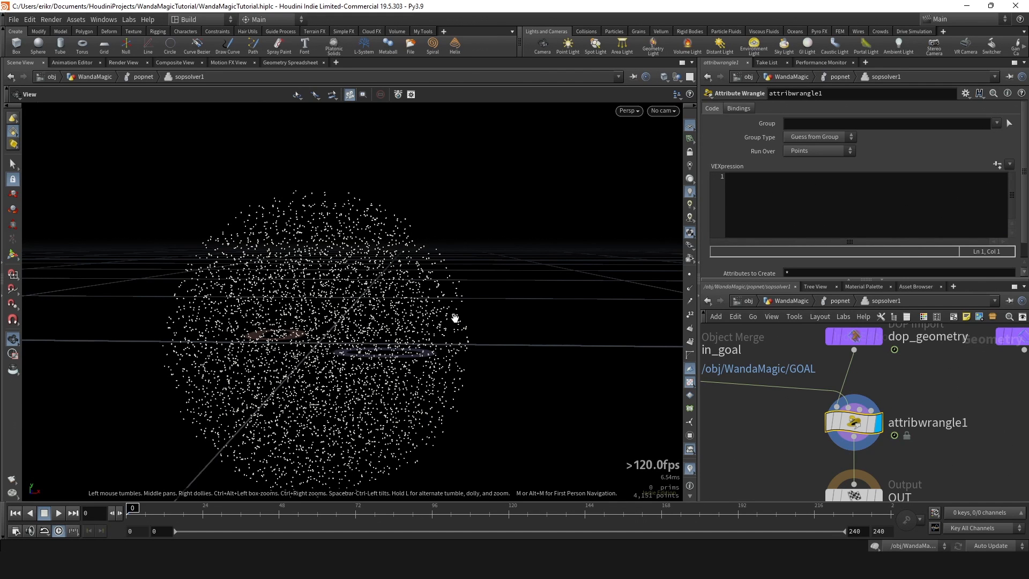
middle_click_drag(760, 355, 815, 375)
left_click(721, 369)
key("shift+w")
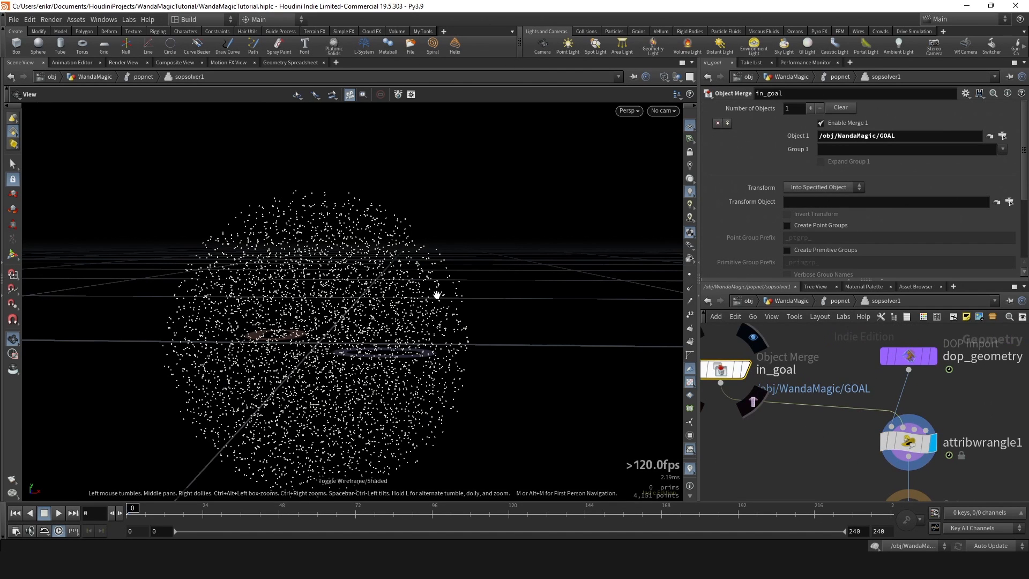
left_click(742, 369)
Scrub the simulation to frame 14 at the popnet level and reopen the wrangle inside the SOP Solver.
key("u")
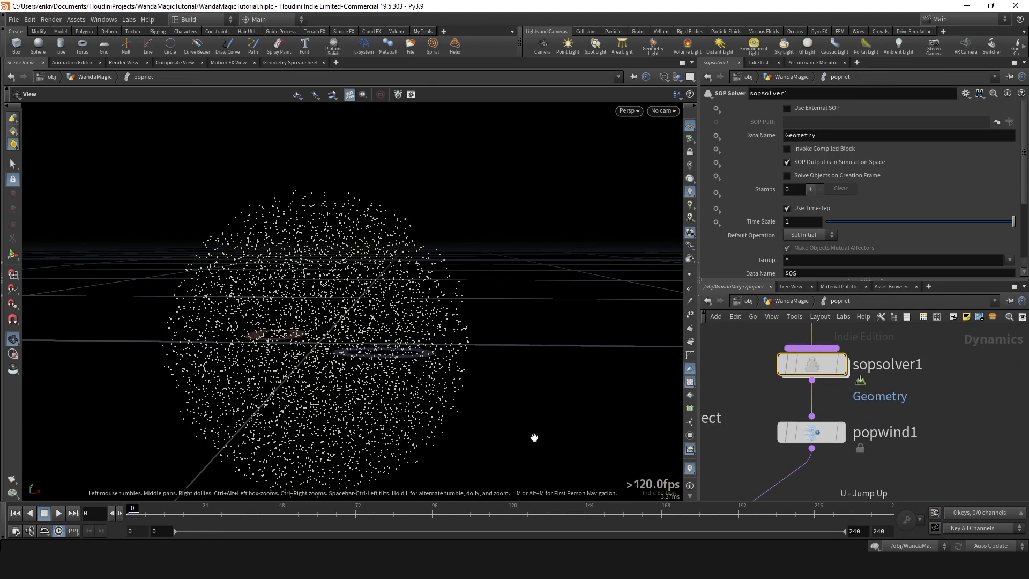
left_click_drag(130, 512, 184, 513)
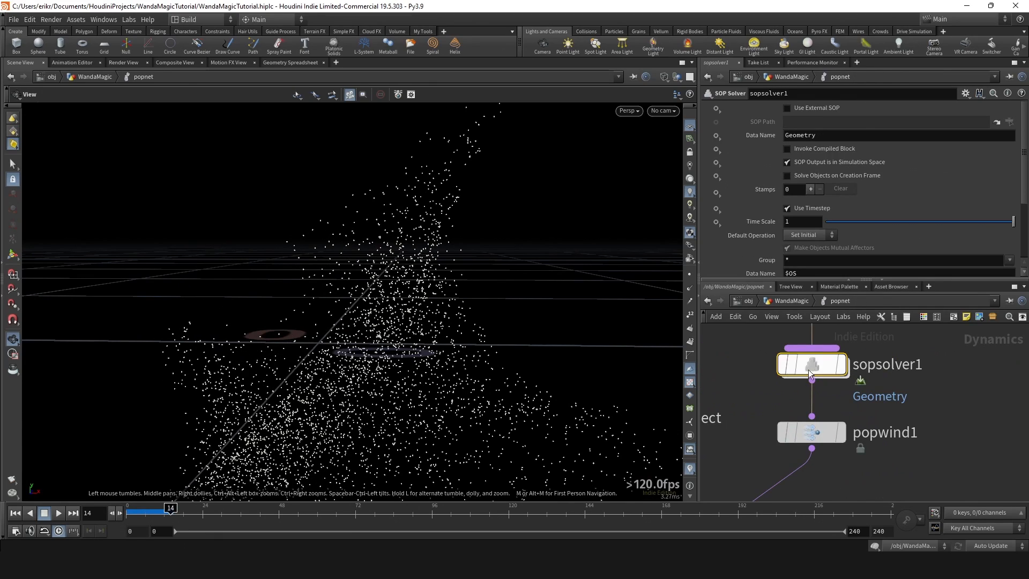
double_click(820, 365)
left_click(863, 453)
Write the VEX expression @P = minpos(1, @P); in the Attribute Wrangle and apply it.
left_click(818, 214)
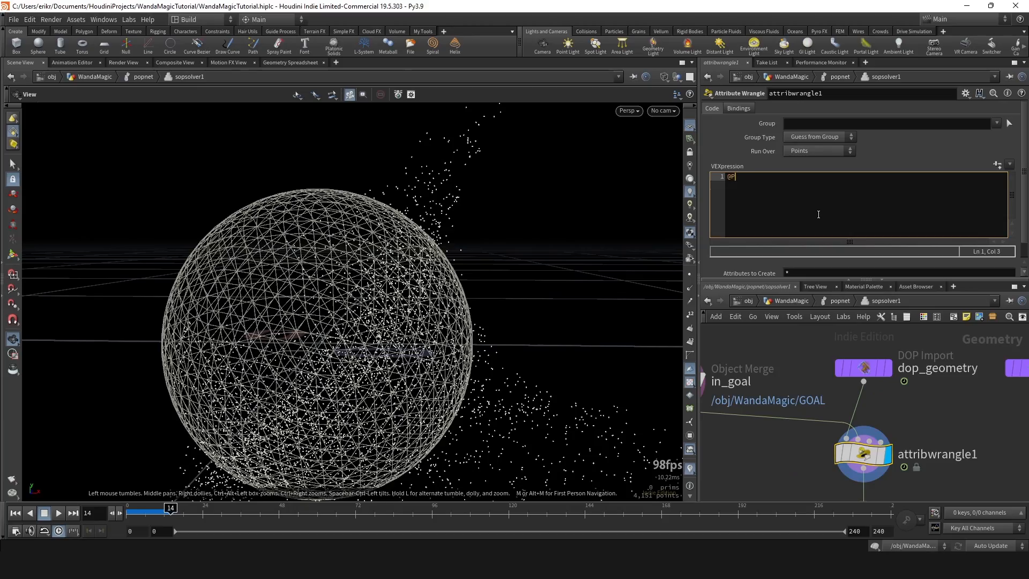
mouse_move(367, 274)
left_mouse_down()
mouse_move(381, 259)
mouse_move(372, 268)
left_mouse_up()
right_click_drag(372, 269, 531, 228)
mouse_move(404, 244)
left_mouse_down()
mouse_move(411, 250)
mouse_move(399, 242)
left_mouse_up()
right_click_drag(399, 242, 370, 253)
left_click(830, 228)
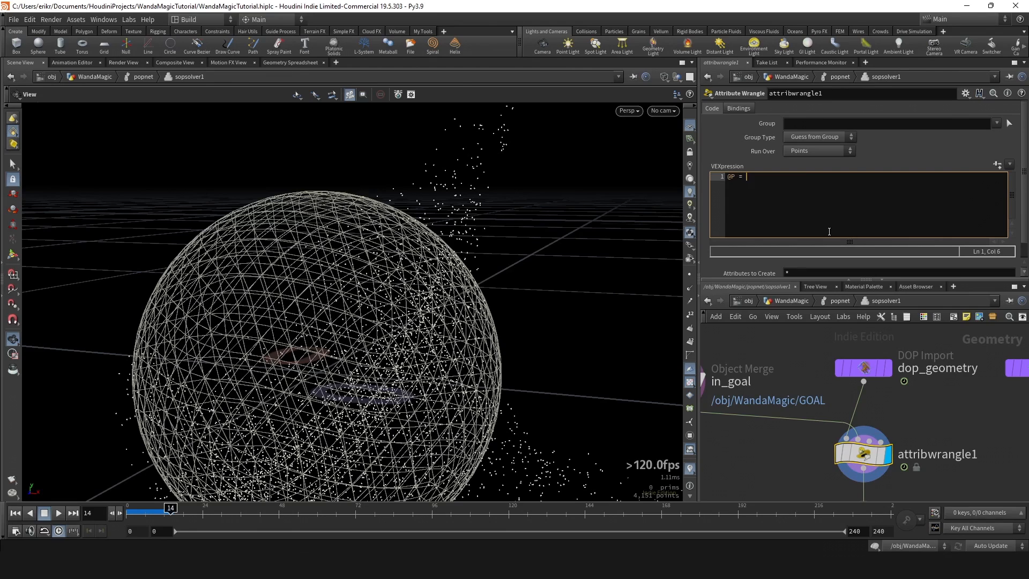
type("@P = i")
key("BackSpace")
type("minpos")
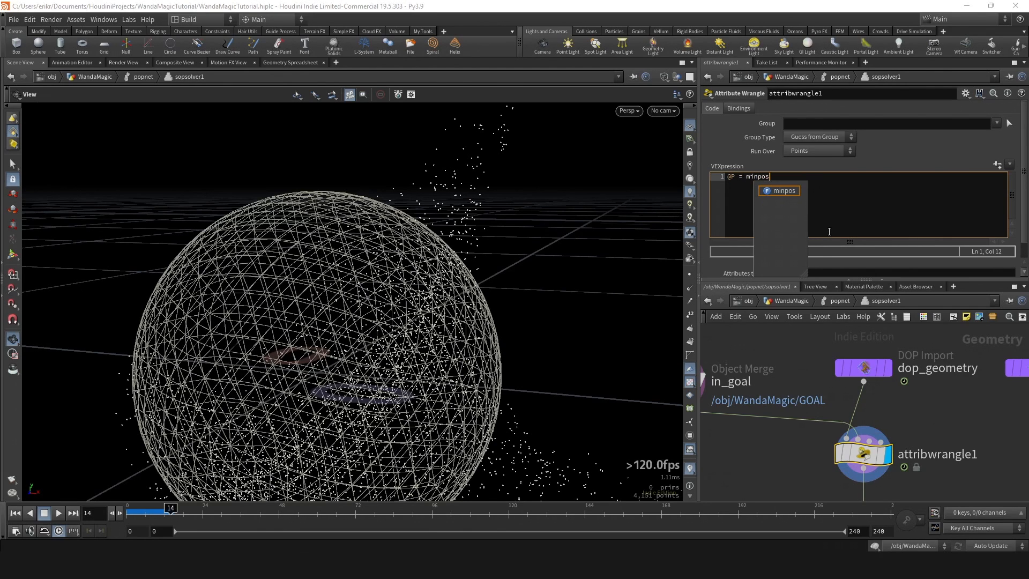
key("Escape")
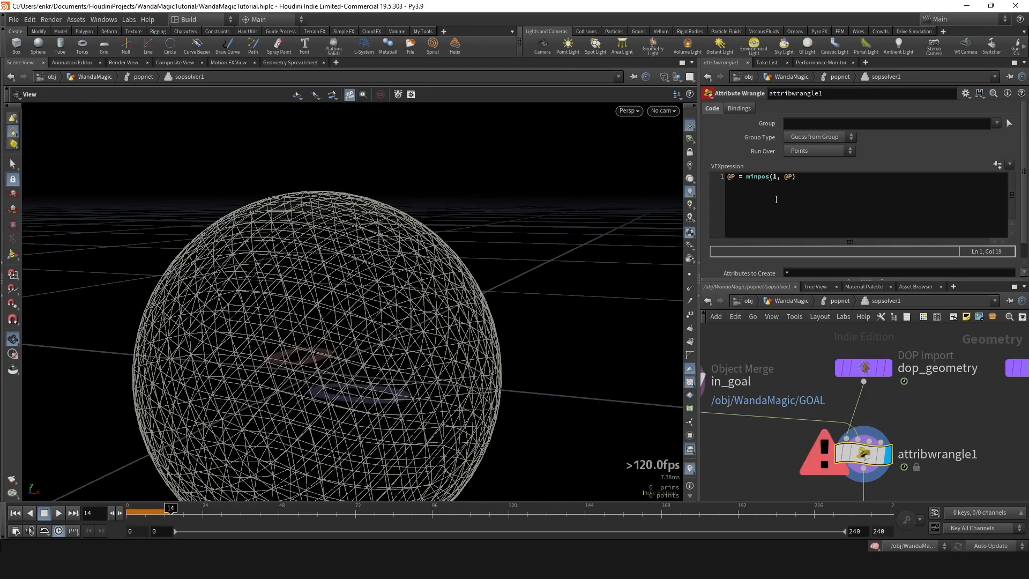
left_click(804, 184)
type(";")
key("ctrl+Return")
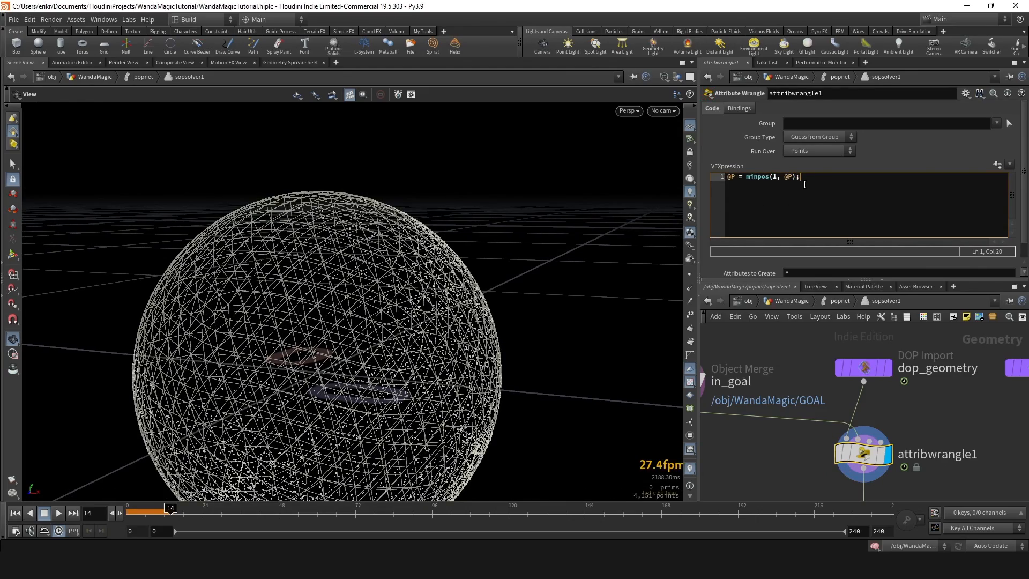
Examine from several angles how the particles are distributed over the GOAL sphere's surface.
left_click_drag(394, 305, 466, 271)
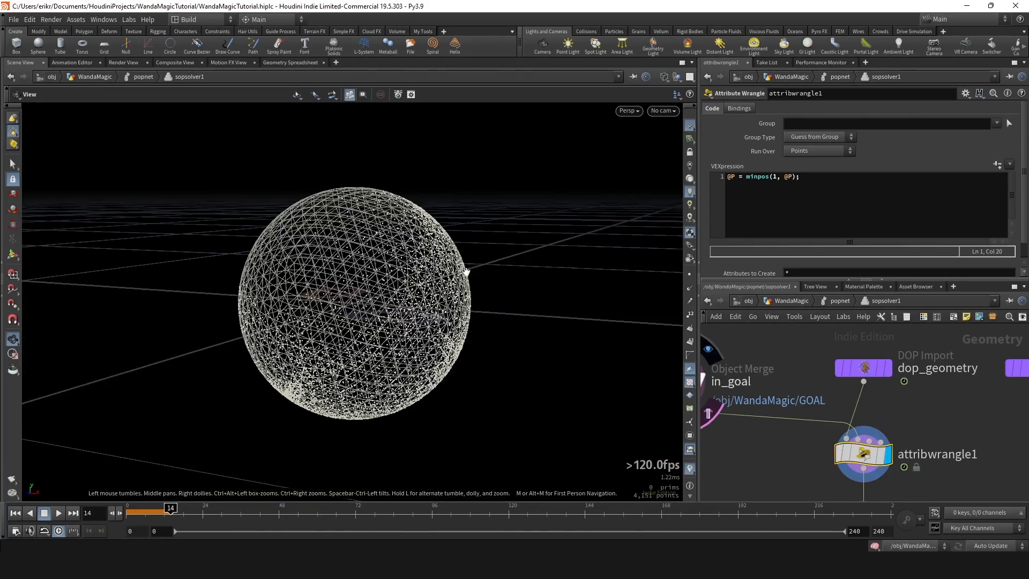
right_click_drag(467, 272, 544, 217)
left_click(838, 453)
left_click(838, 453)
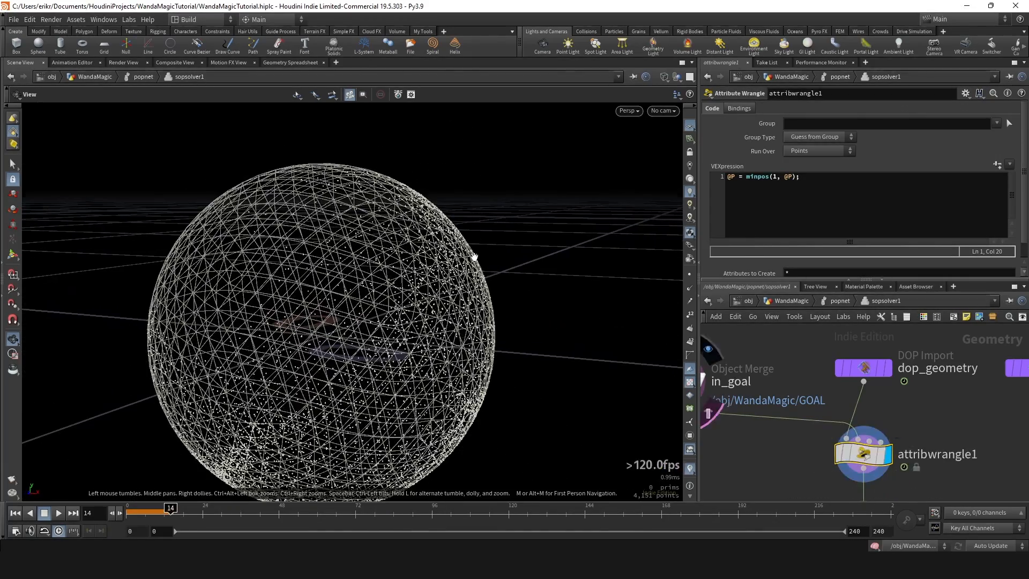
mouse_move(473, 257)
left_mouse_down()
mouse_move(397, 253)
mouse_move(435, 237)
mouse_move(481, 242)
left_mouse_up()
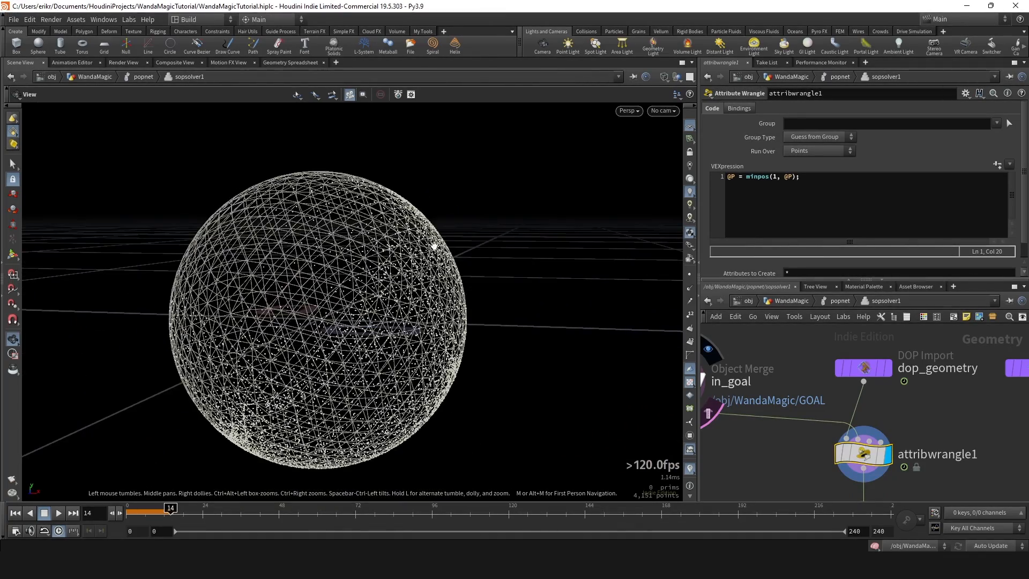
left_click_drag(405, 235, 452, 238)
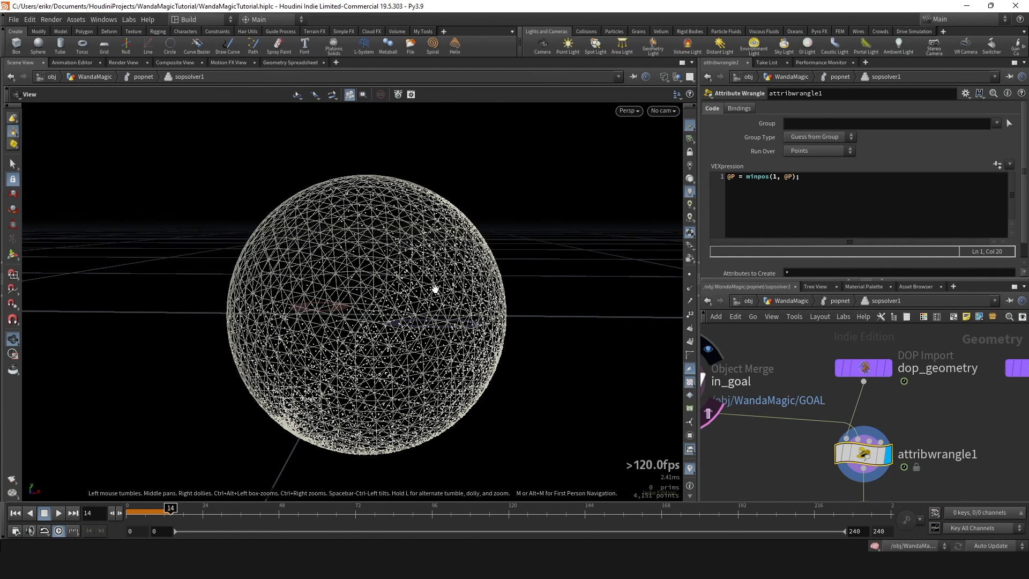
left_click_drag(459, 294, 470, 307)
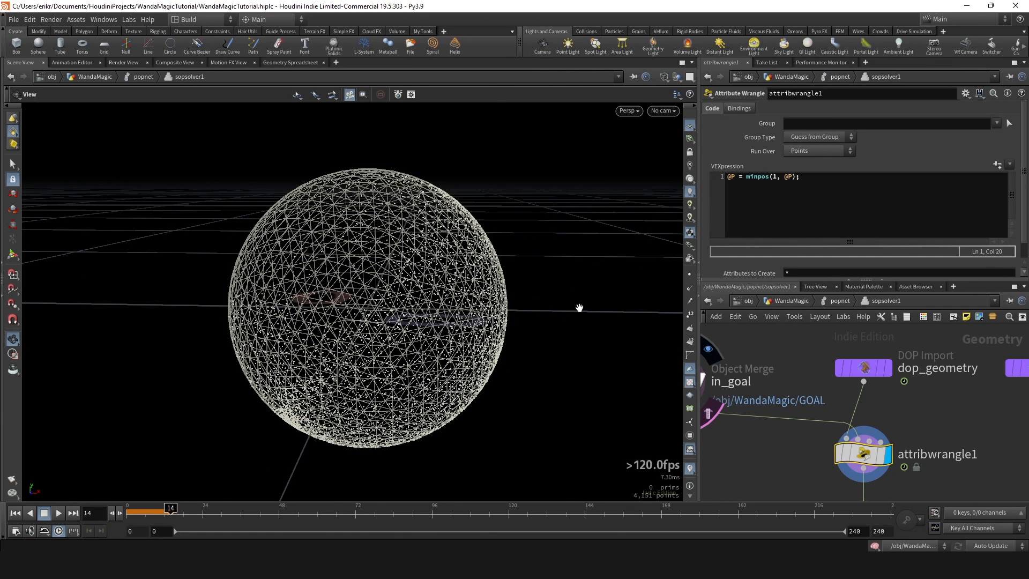
Store the minpos result in a variable by changing the VEX line to vector p = minpos(1, @P);.
left_click(734, 176)
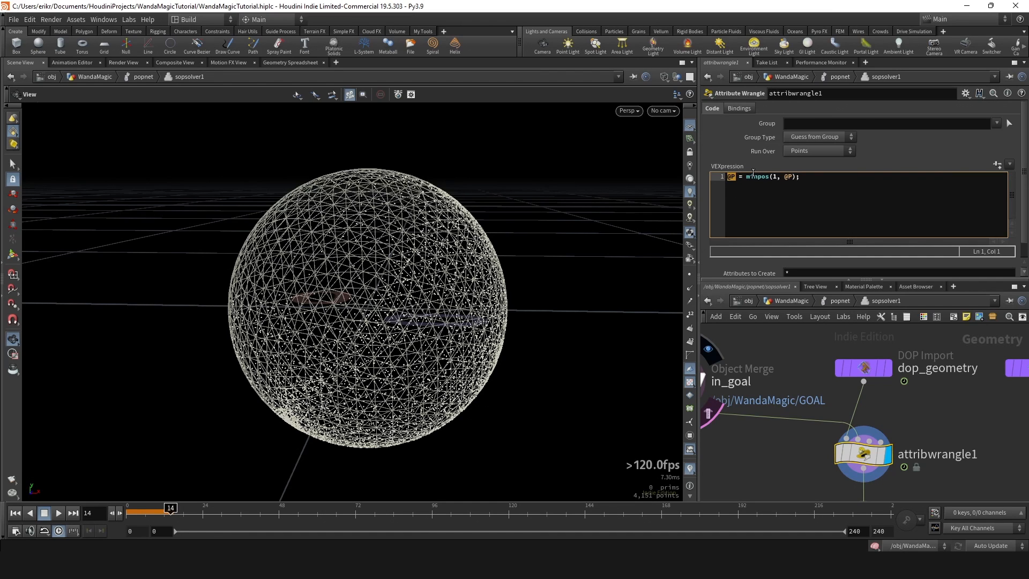
type("vector p")
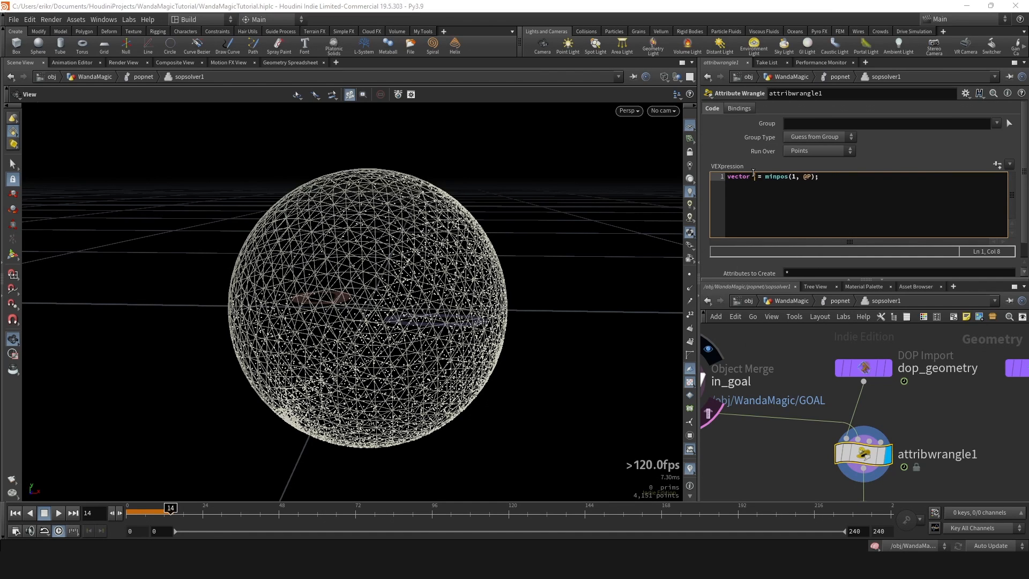
key("ctrl+Return")
middle_click_drag(456, 184, 447, 248)
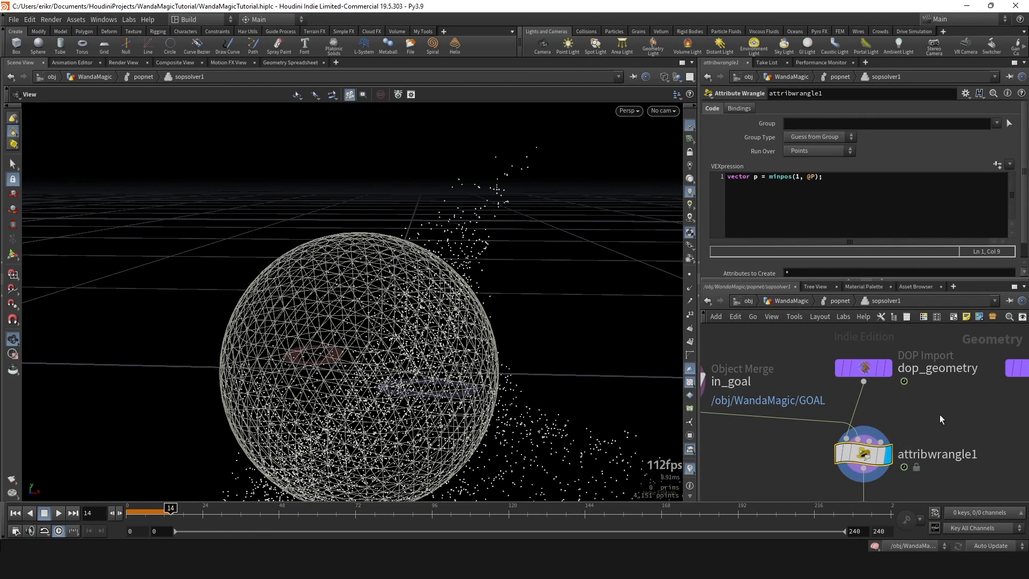
left_click_drag(528, 198, 467, 301)
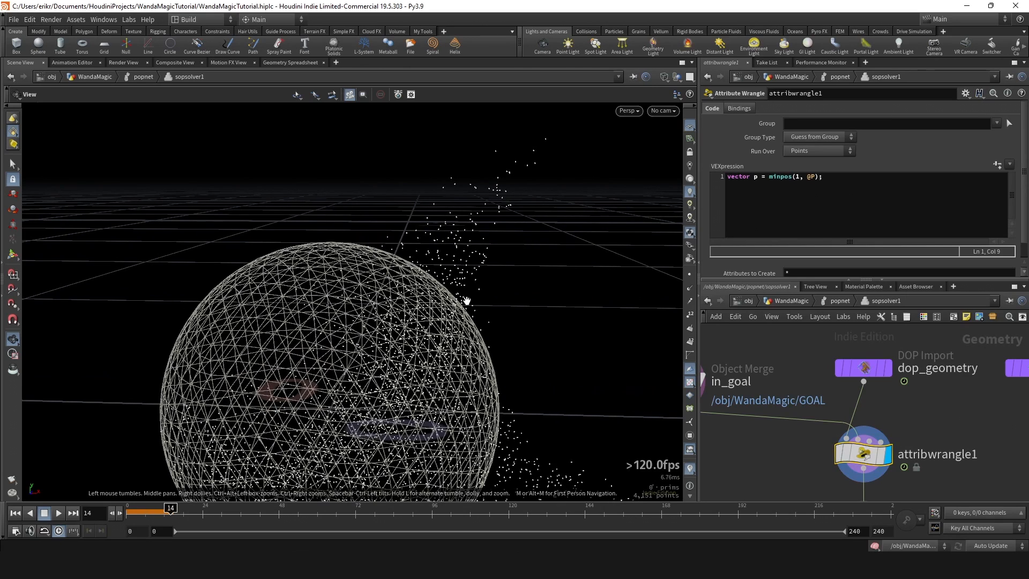
Add the line @v += (p - @P); to the wrangle to pull particle velocities toward the closest surface point.
left_click(874, 179)
key("Return")
key("Return")
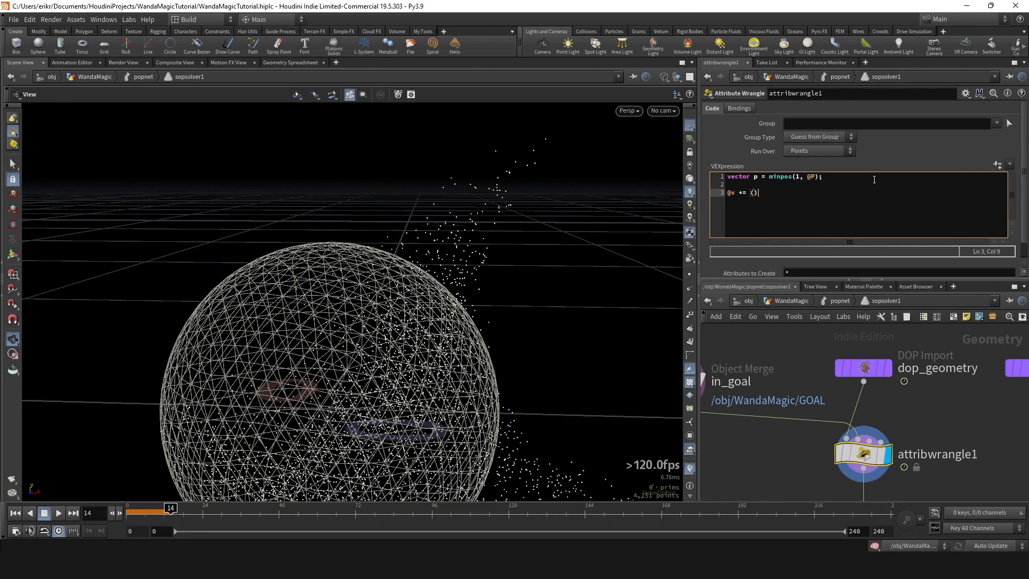
type("@v += (p - @P")
left_click(548, 151)
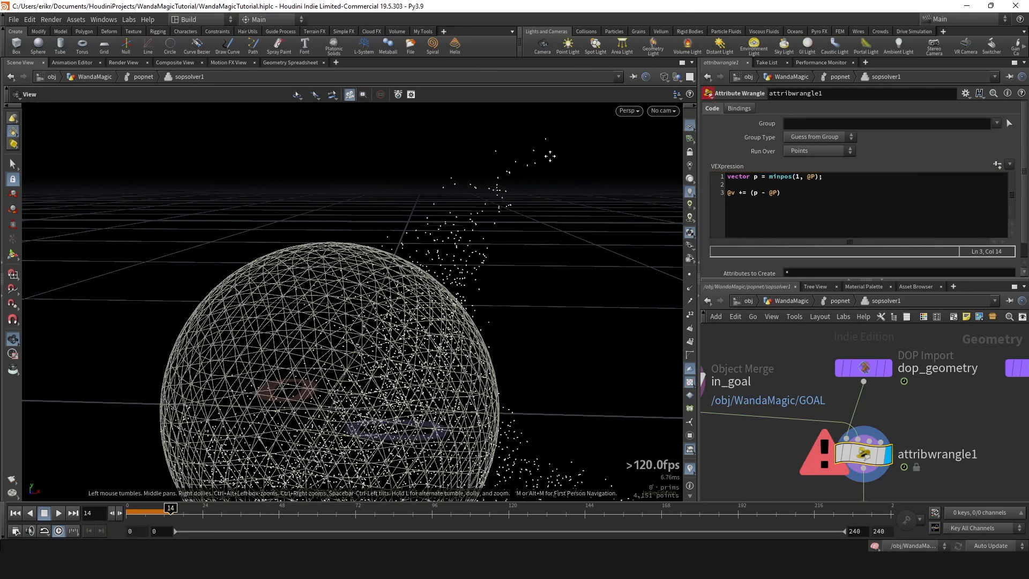
left_click(787, 199)
left_click(561, 149)
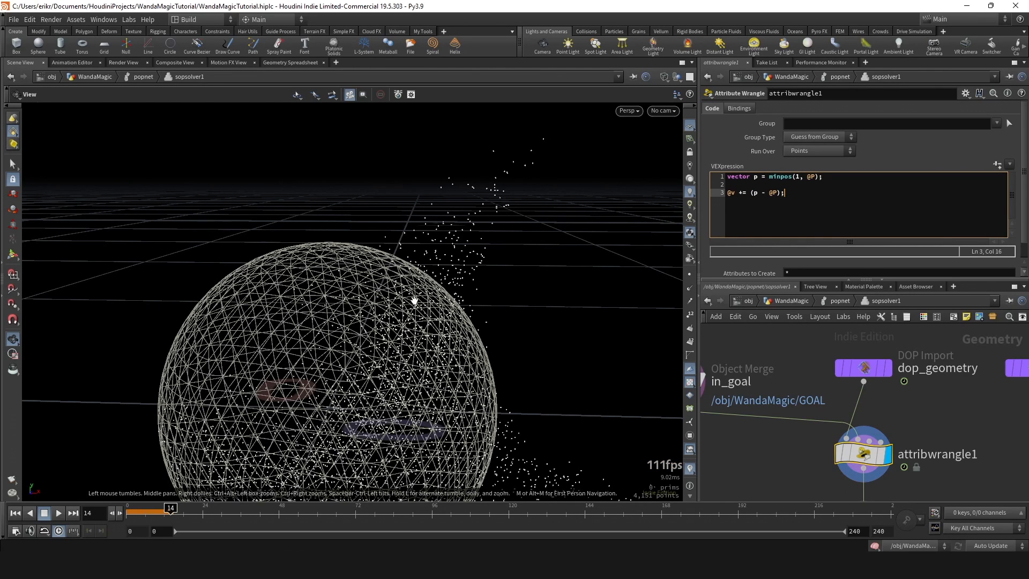
Return to frame 0 and play the simulation from the popnet level.
left_click(132, 513)
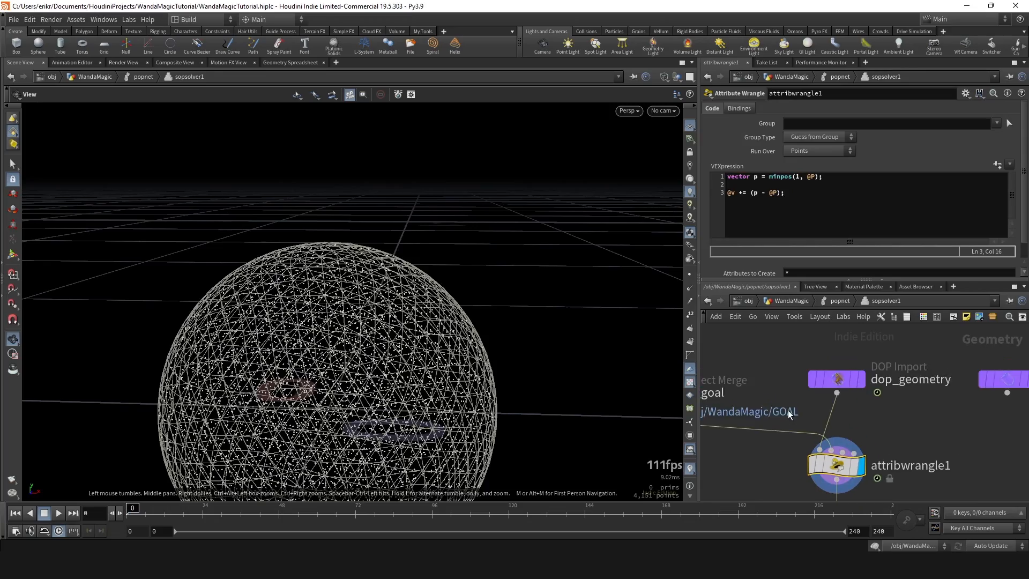
key("u")
left_click(59, 513)
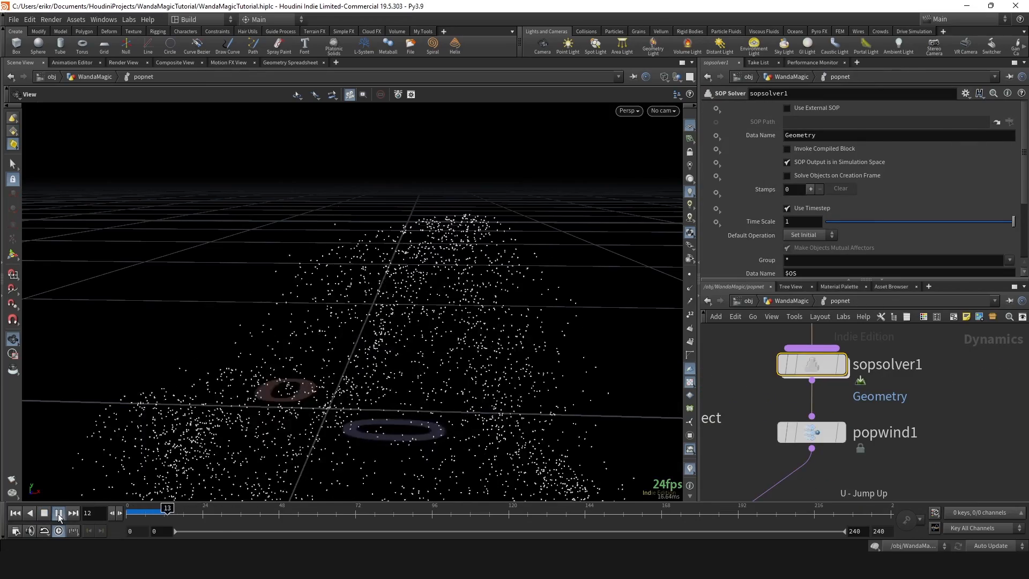
Replay the particle simulation and examine its motion around the goal from several angles and at different frames.
left_click_drag(482, 268, 515, 211)
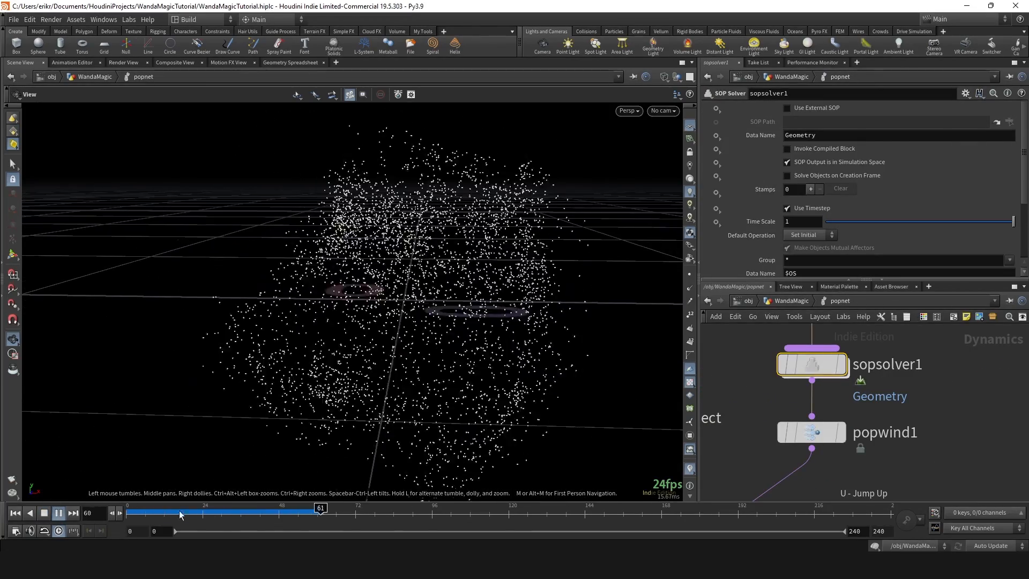
mouse_move(300, 513)
left_mouse_down()
mouse_move(171, 512)
mouse_move(205, 515)
left_mouse_up()
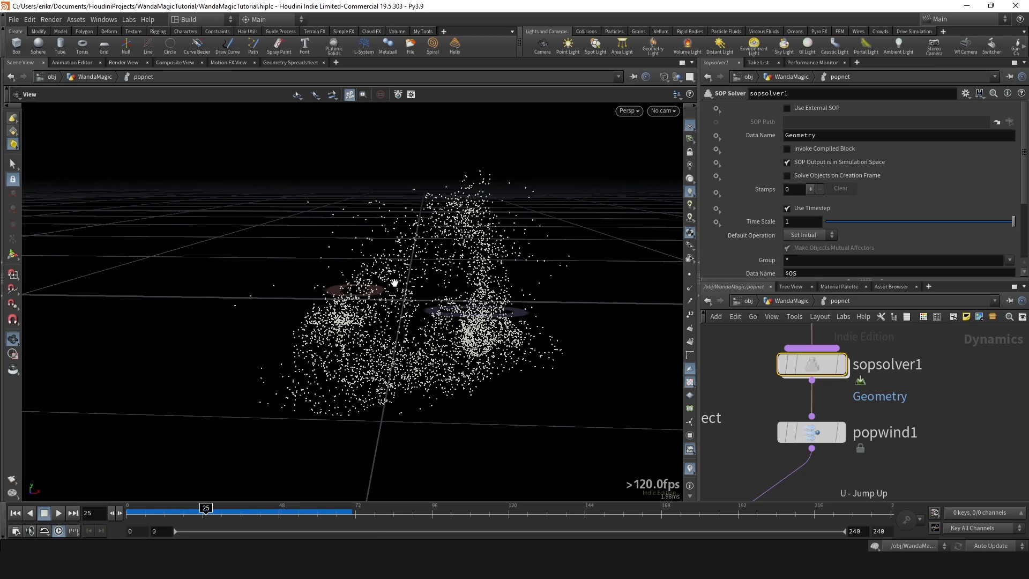
left_click_drag(204, 512, 49, 515)
left_click(58, 513)
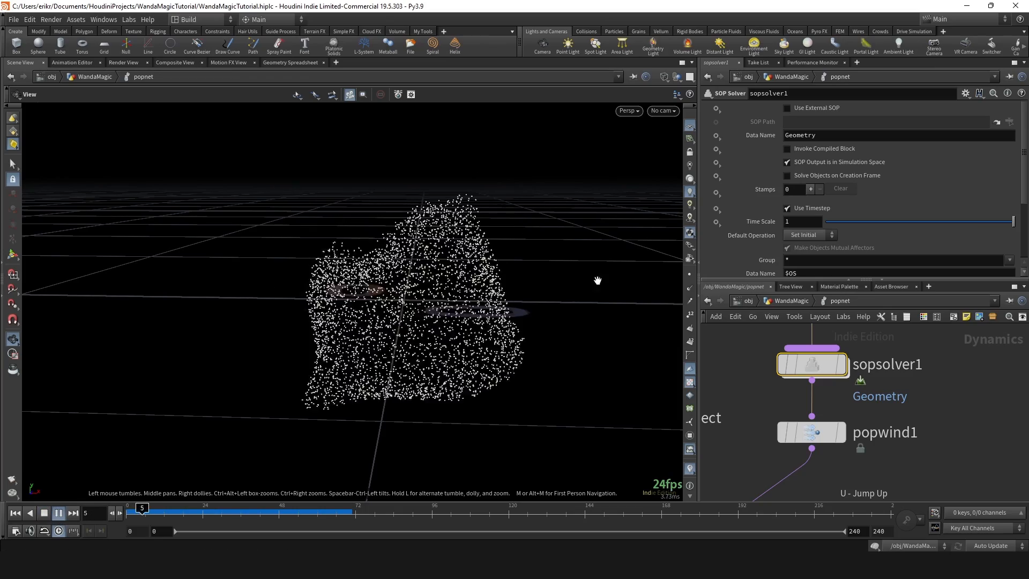
left_click_drag(460, 290, 490, 298)
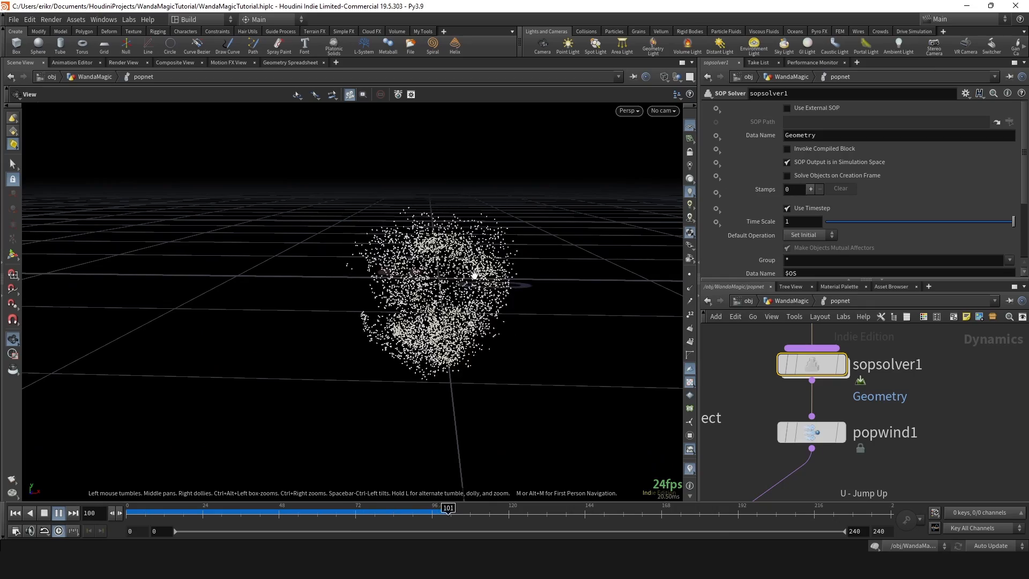
left_click_drag(473, 272, 518, 279)
left_click(812, 433)
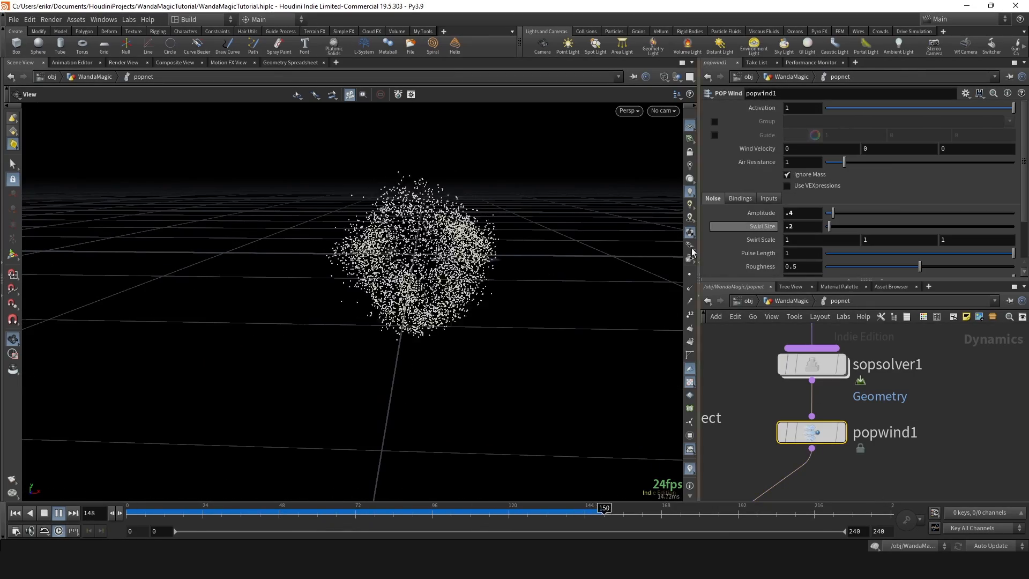
left_click_drag(141, 512, 285, 511)
Multiply the velocity pull in sopsolver1's wrangle by a channel reference, making the line @v += (p - @P) * ch("mult");.
scroll(882, 395, "up", 3)
left_click_drag(909, 450, 793, 349)
middle_click_drag(836, 386, 859, 386)
left_click_drag(878, 394, 882, 385)
double_click(853, 379)
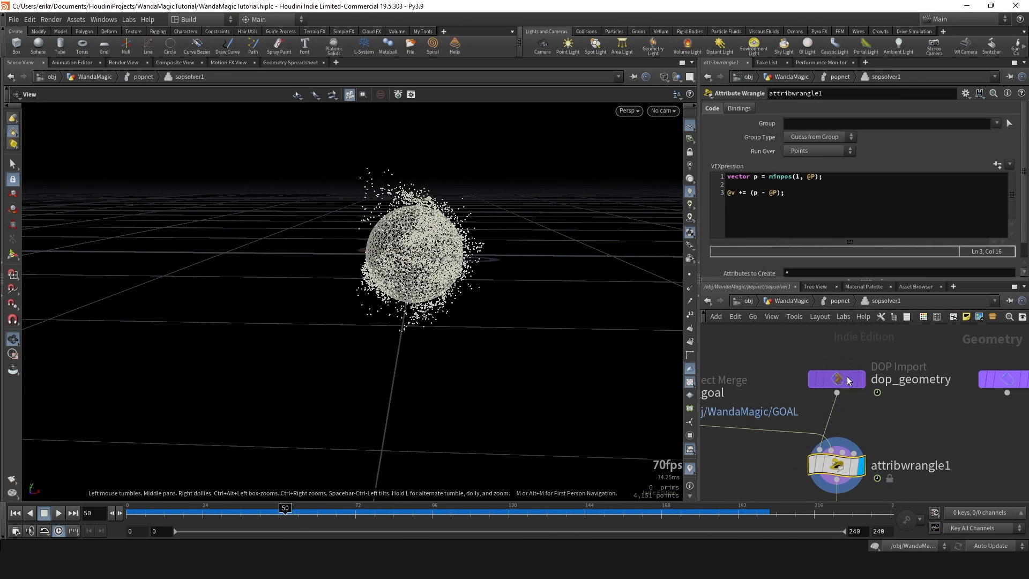
left_click(781, 197)
scroll(808, 252, "down", 1)
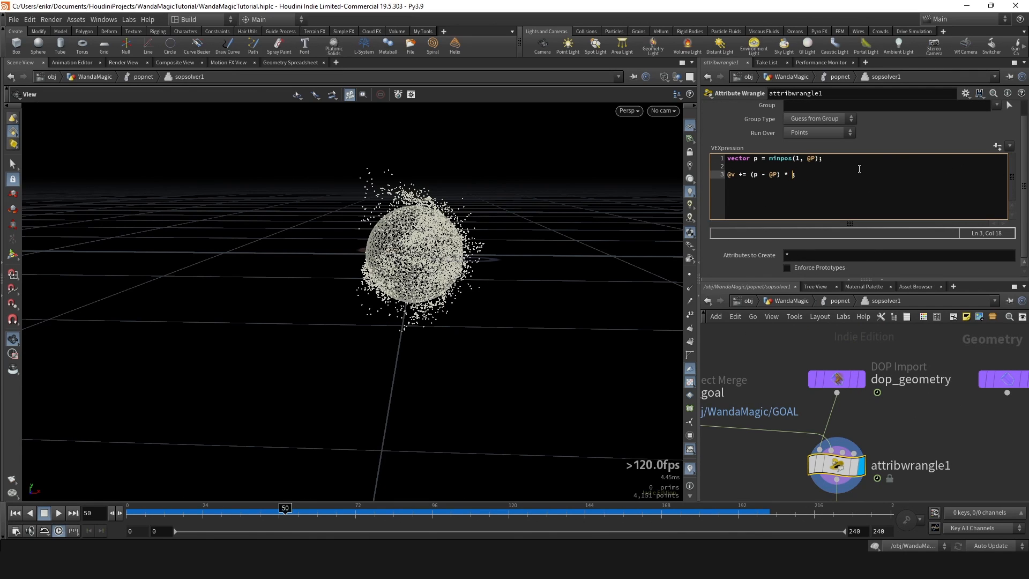
type("* ch()")
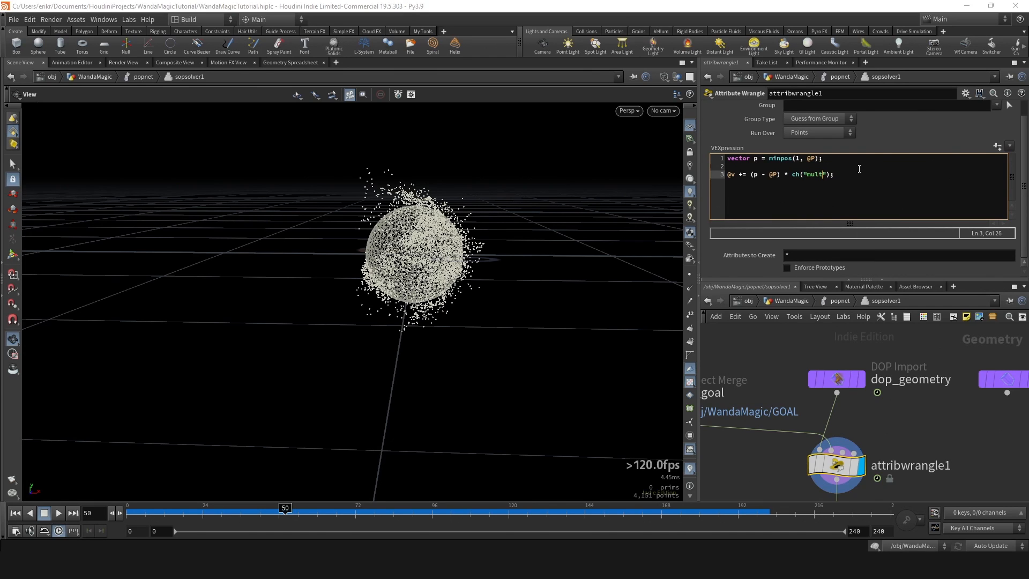
Create the Mult parameter from the wrangle's VEX code, set it to 1, and check the simulation up to frame 40 in popnet.
left_click(997, 146)
scroll(812, 262, "down", 1)
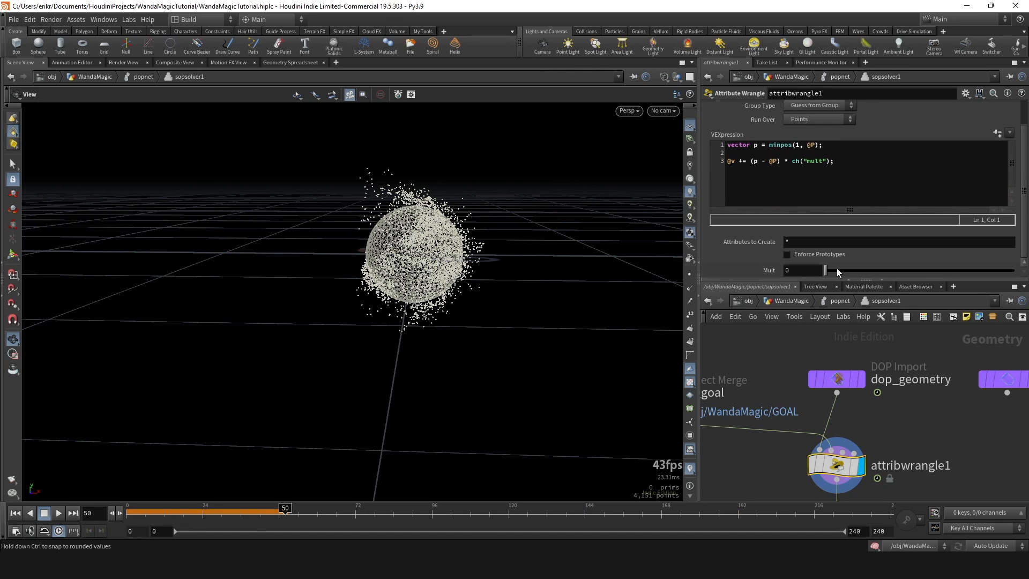
left_click_drag(839, 271, 1013, 271)
middle_click_drag(938, 412, 893, 404)
key("u")
left_click_drag(230, 512, 253, 511)
Try a Mult value of 5 on the wrangle inside sopsolver1 and play the simulation from the popnet level.
double_click(838, 379)
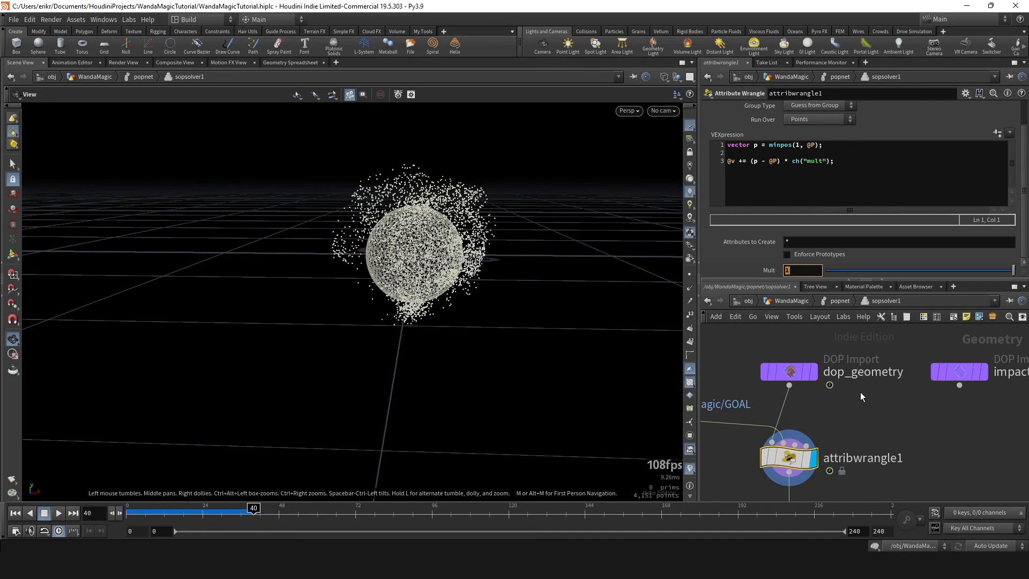
middle_click_drag(860, 392, 877, 397)
key("u")
left_click(57, 514)
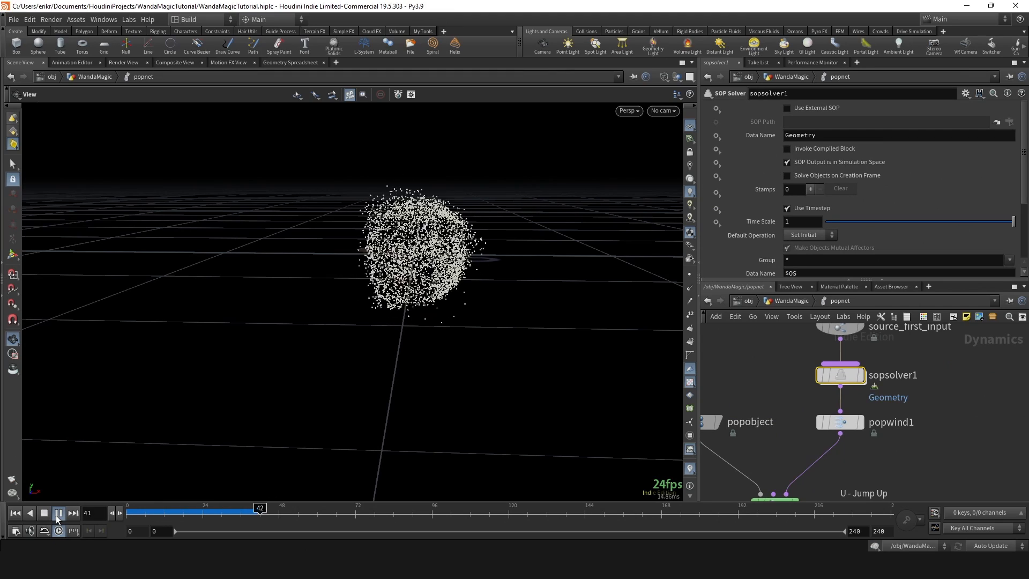
left_click(57, 514)
left_click(145, 519)
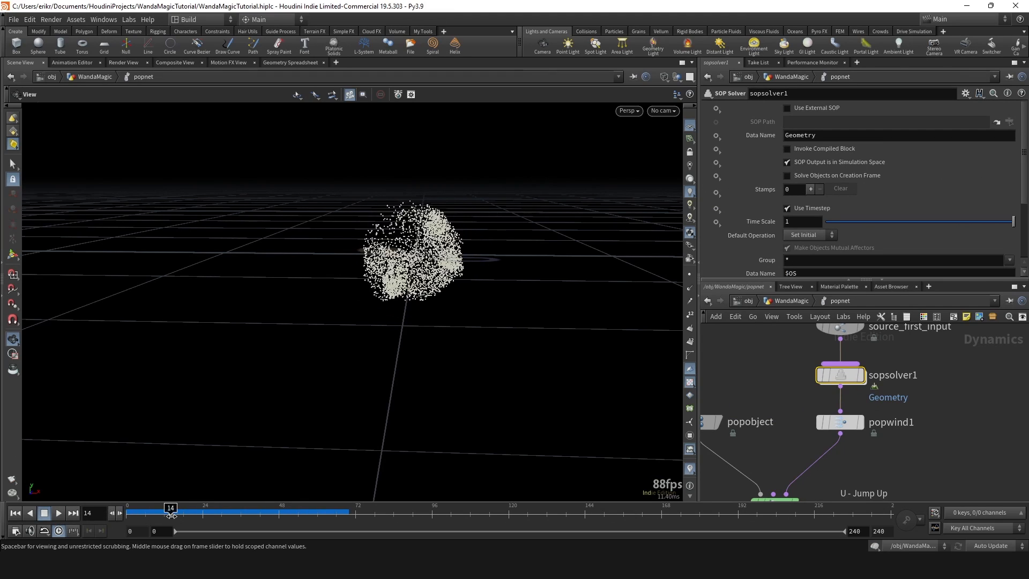
Set the wrangle's Mult to 2 and play the simulation from frame 0 at the popnet level.
double_click(840, 374)
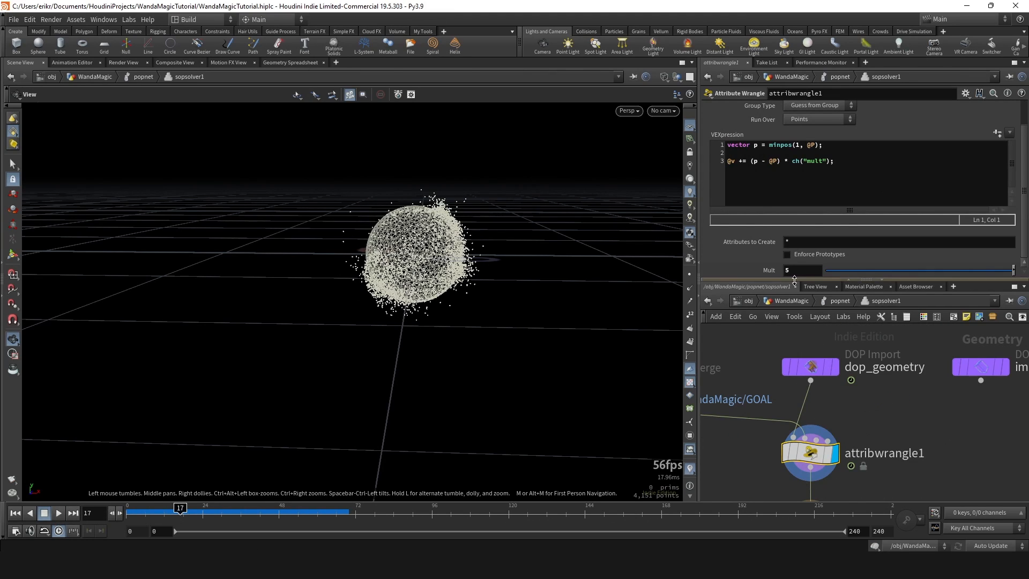
left_click(811, 268)
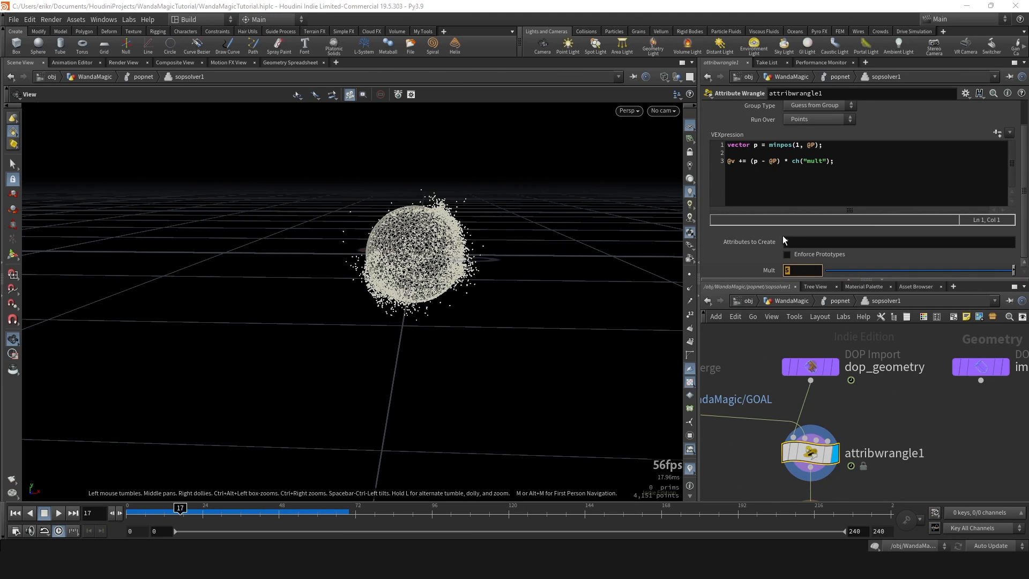
type("2")
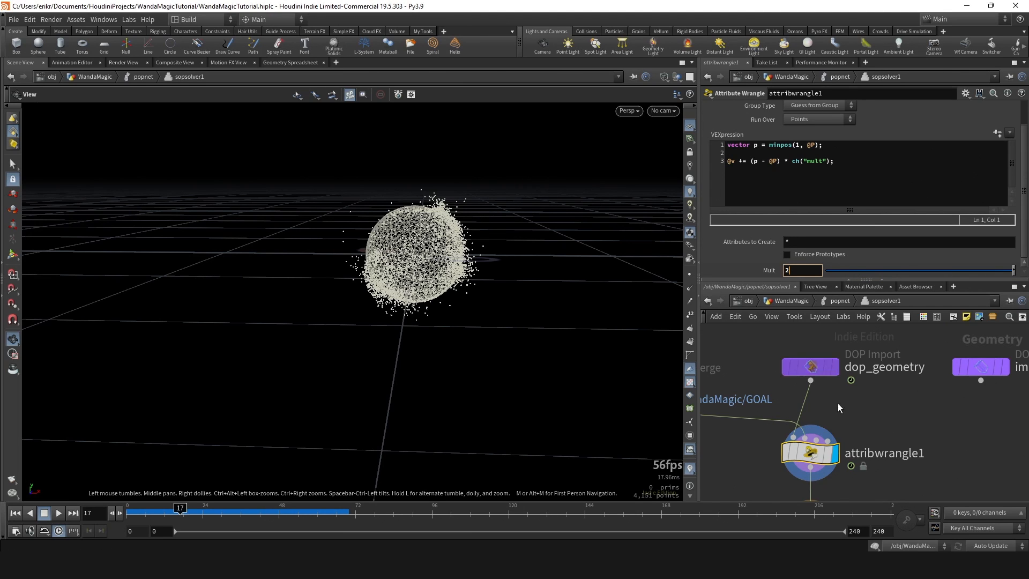
key("Return")
left_click(128, 513)
key("u")
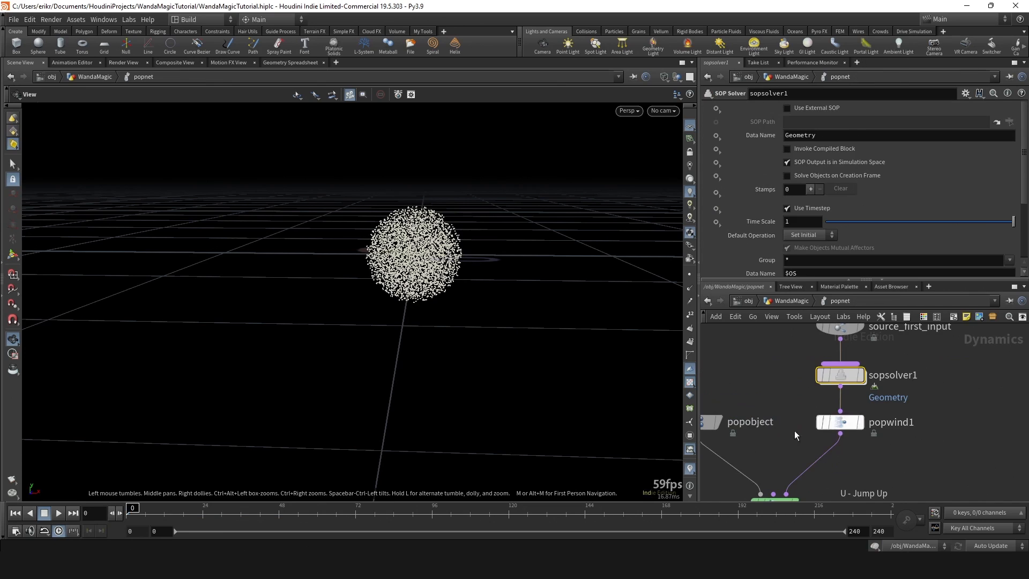
left_click(59, 513)
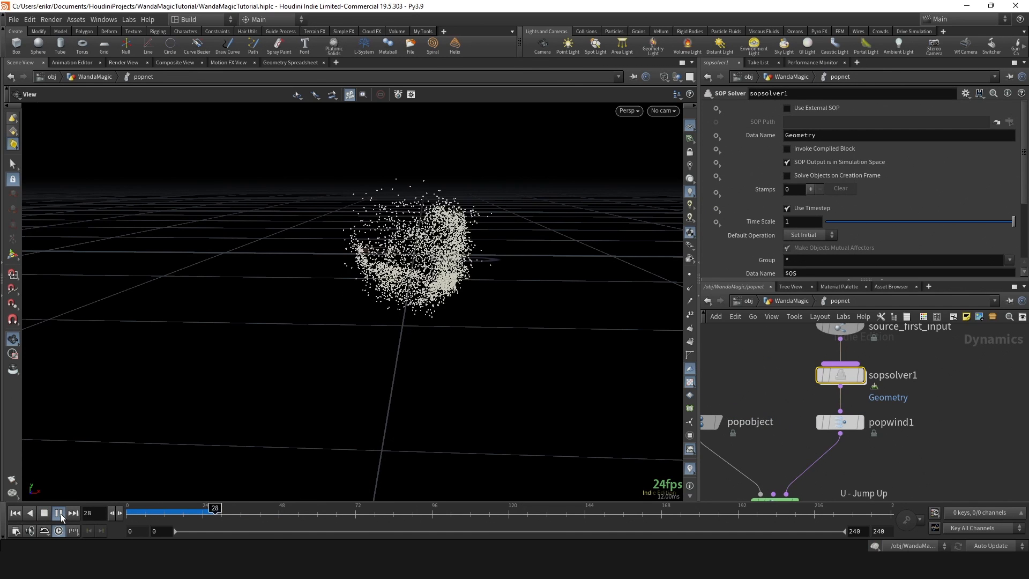
left_click(59, 513)
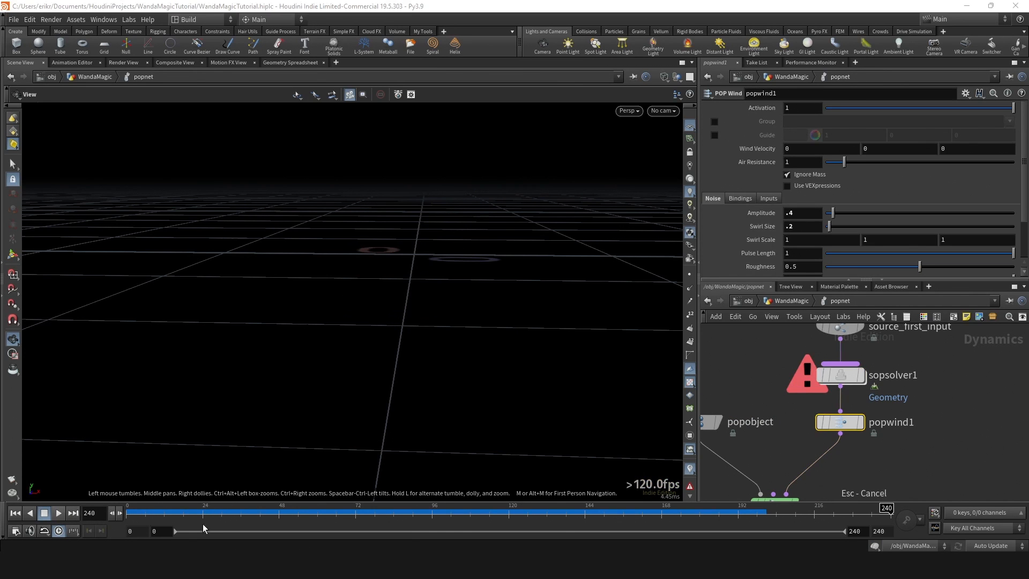
Return to frame 0 and rename the attribute wrangle inside sopsolver1 as set_goal.
left_click(128, 513)
double_click(847, 377)
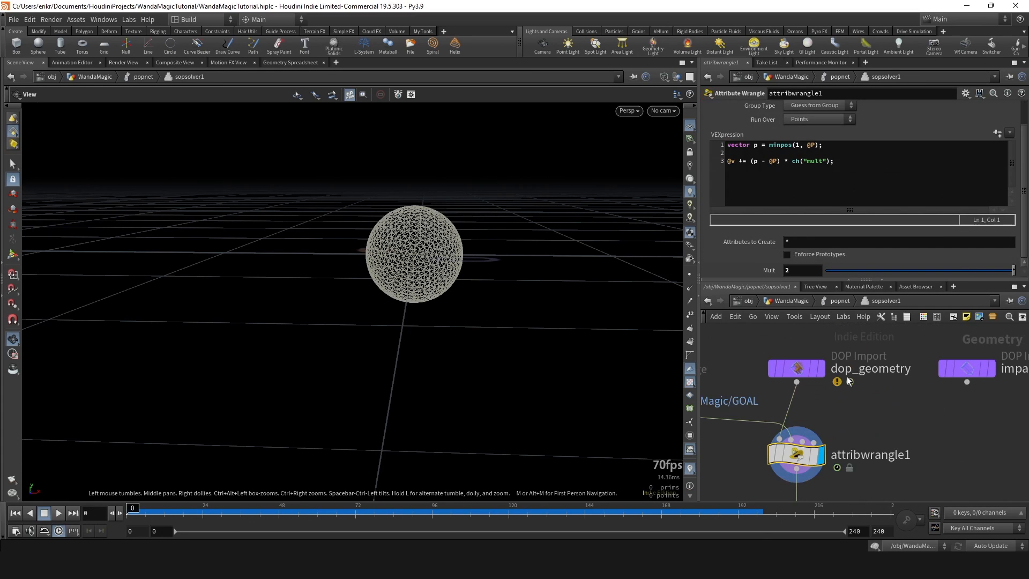
double_click(887, 454)
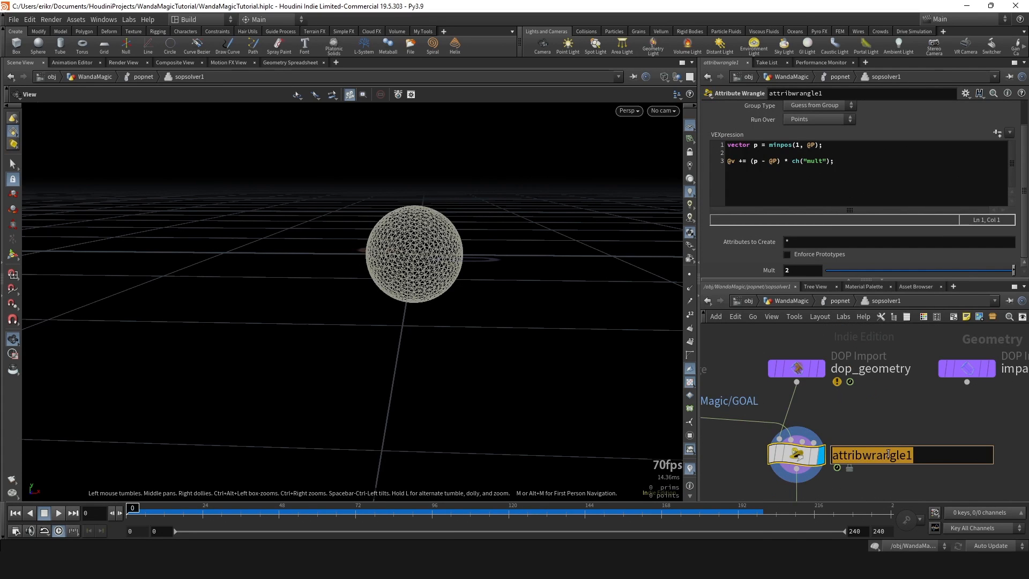
type("sete")
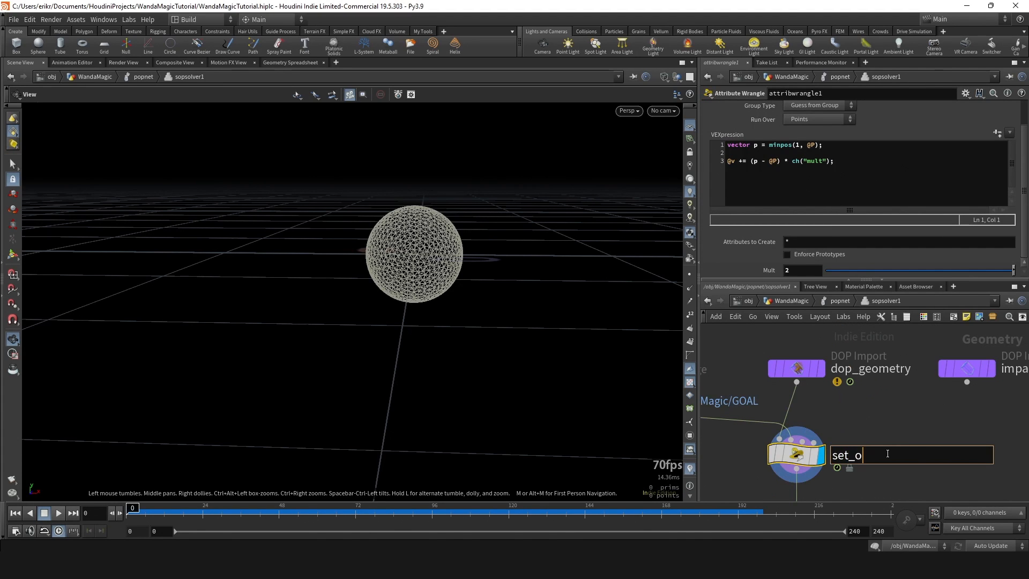
type("goal")
key("Return")
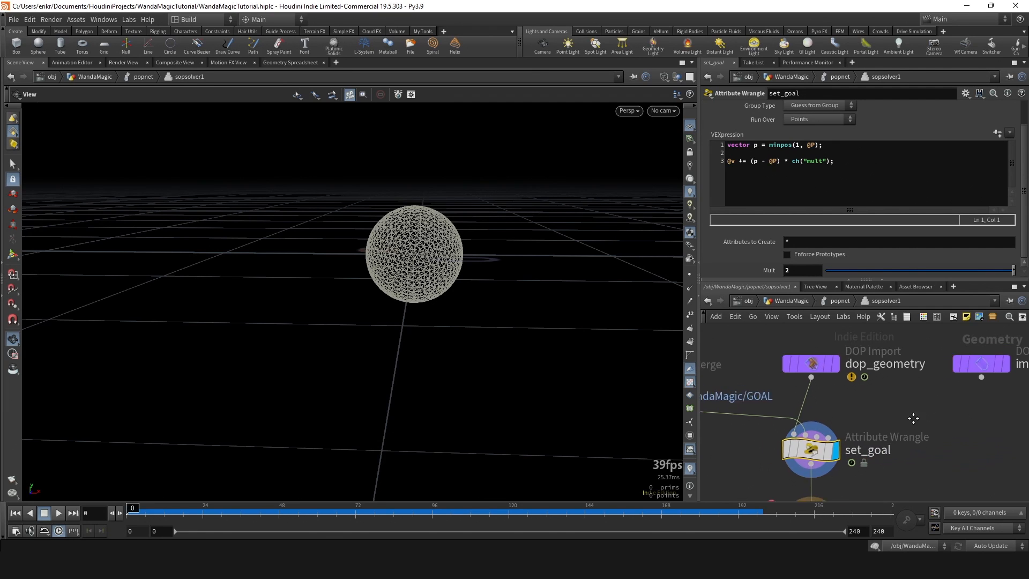
Set the display flag on the OUT node inside sopsolver1 and return to the popnet level.
key("u")
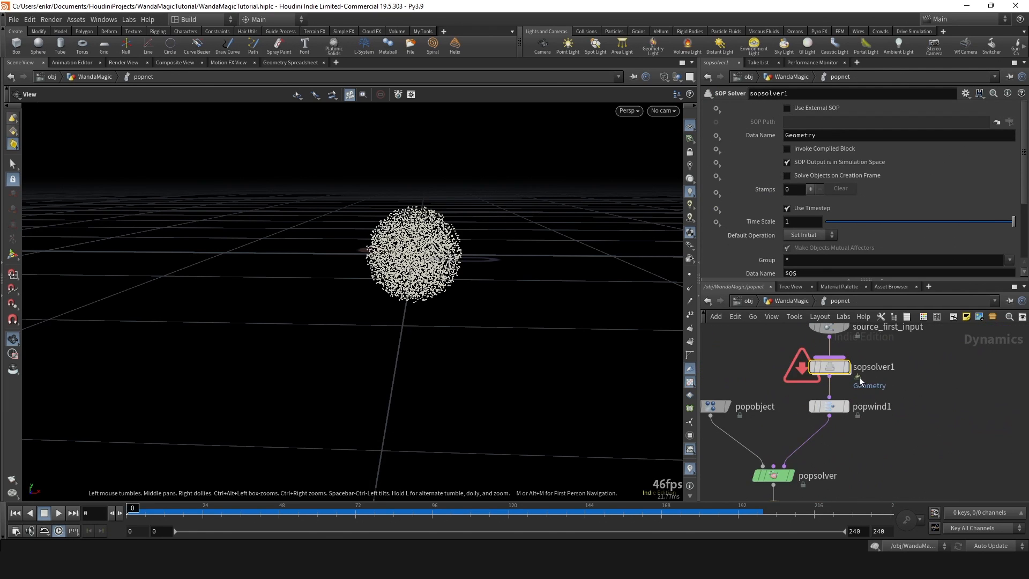
double_click(833, 376)
left_click(863, 443)
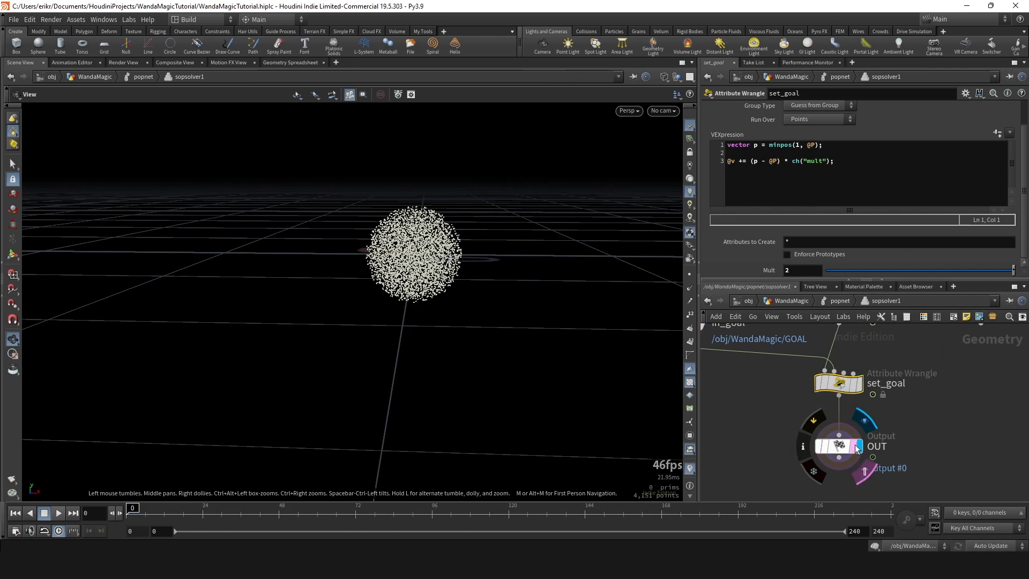
key("u")
Set popwind1's noise Amplitude to .6 and Swirl Size to .25, and play the simulation to check the motion.
left_click(824, 405)
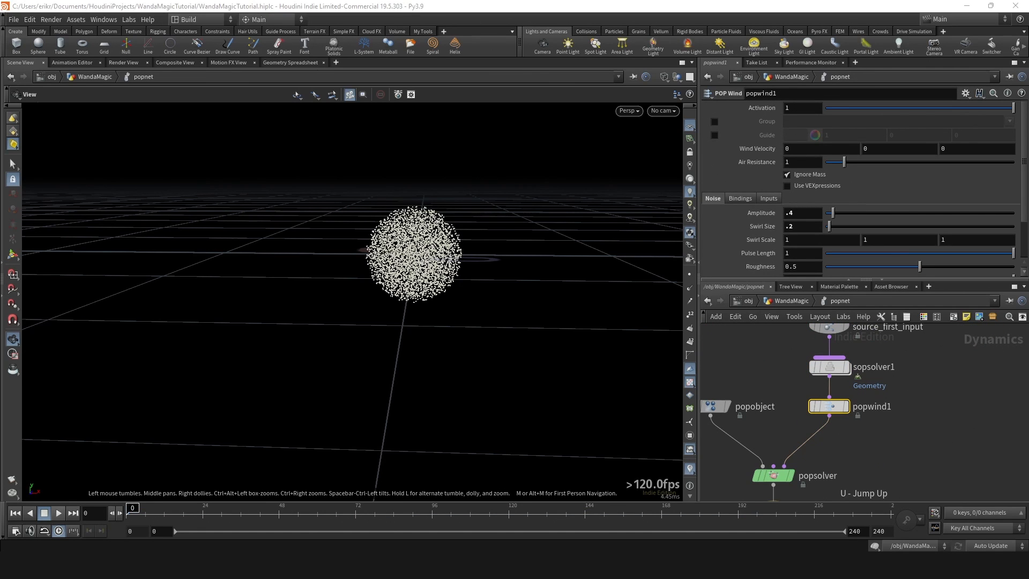
key("BackSpace")
type("6")
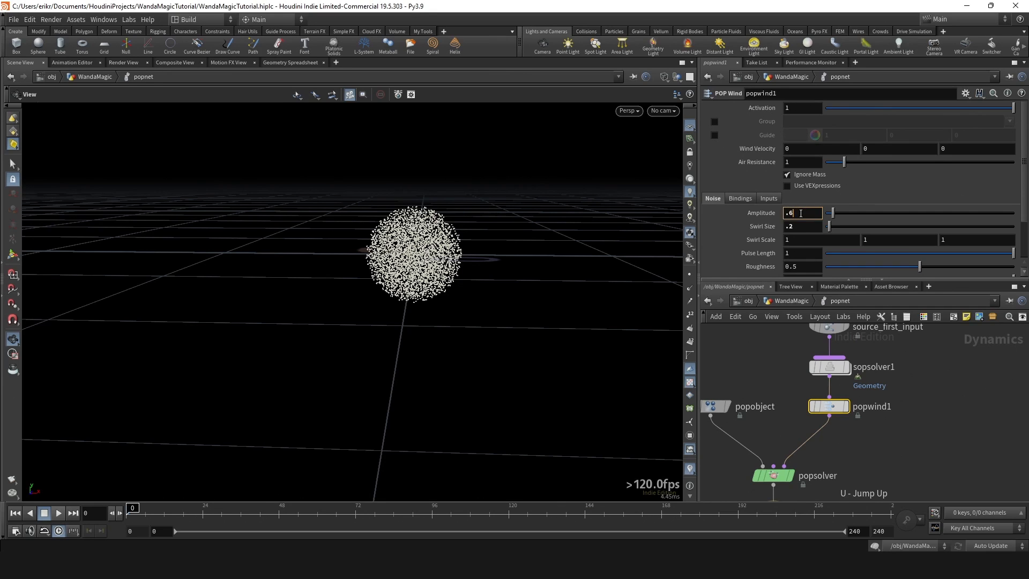
key("Return")
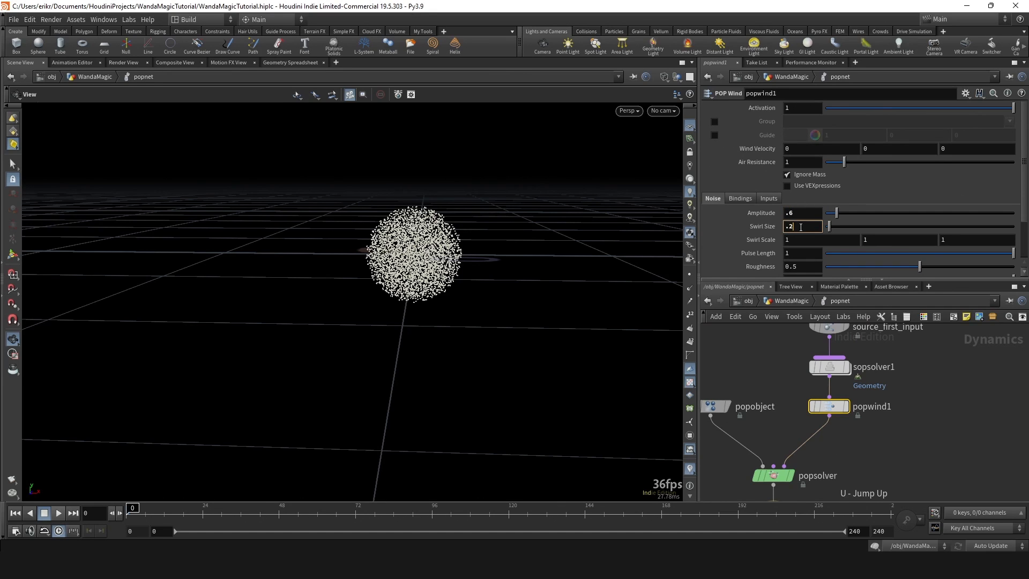
scroll(800, 222, "down", 2)
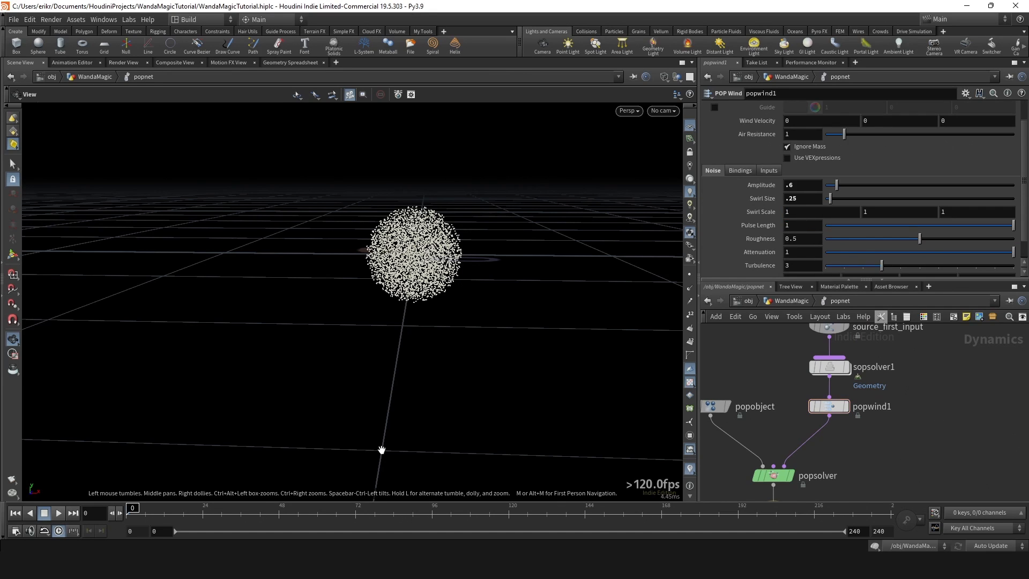
left_click(62, 513)
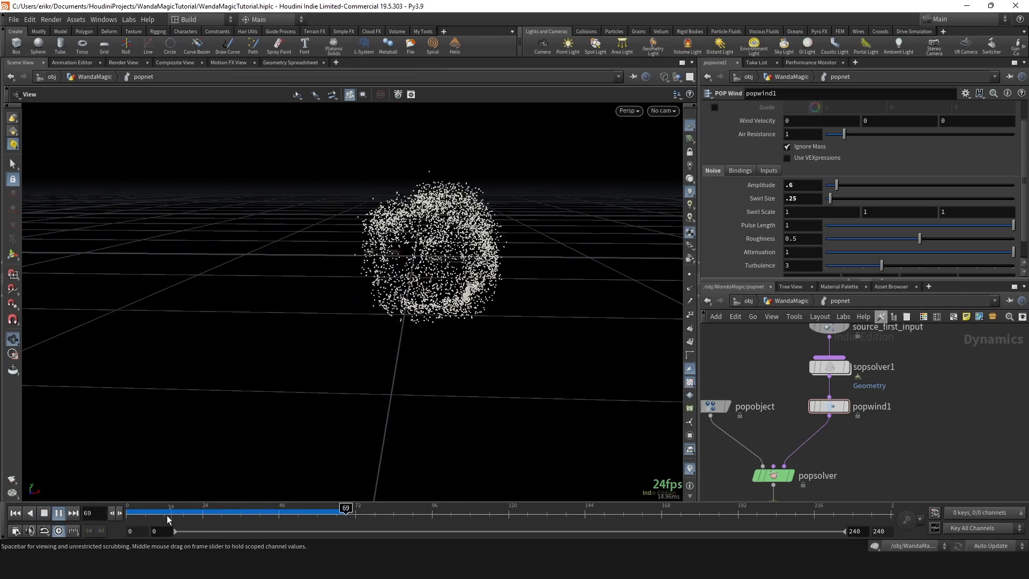
left_click_drag(168, 518, 228, 517)
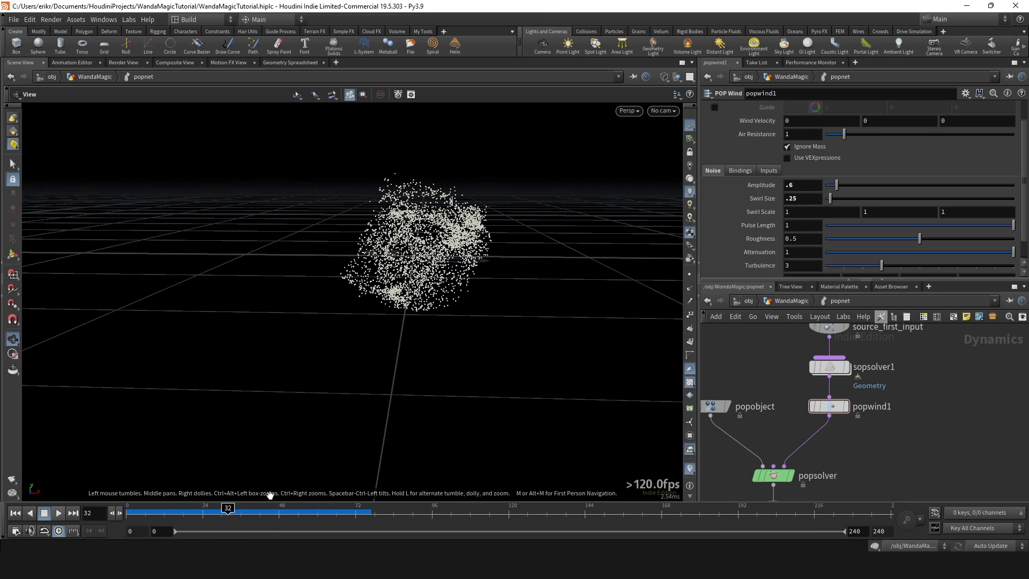
Set the popsolver's Min Substeps to 3 and replay the simulation from frame 0.
left_click(791, 476)
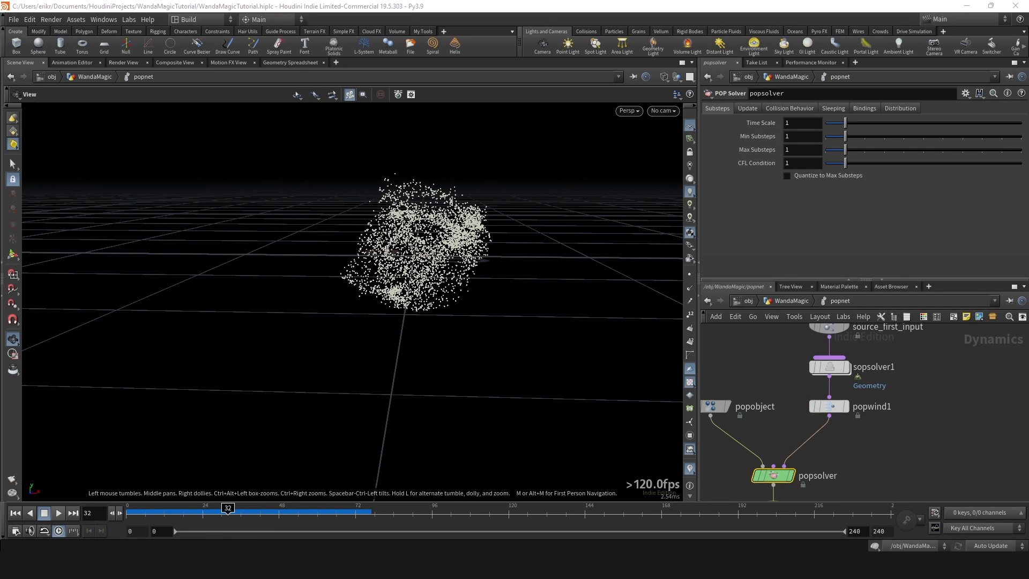
left_click(793, 137)
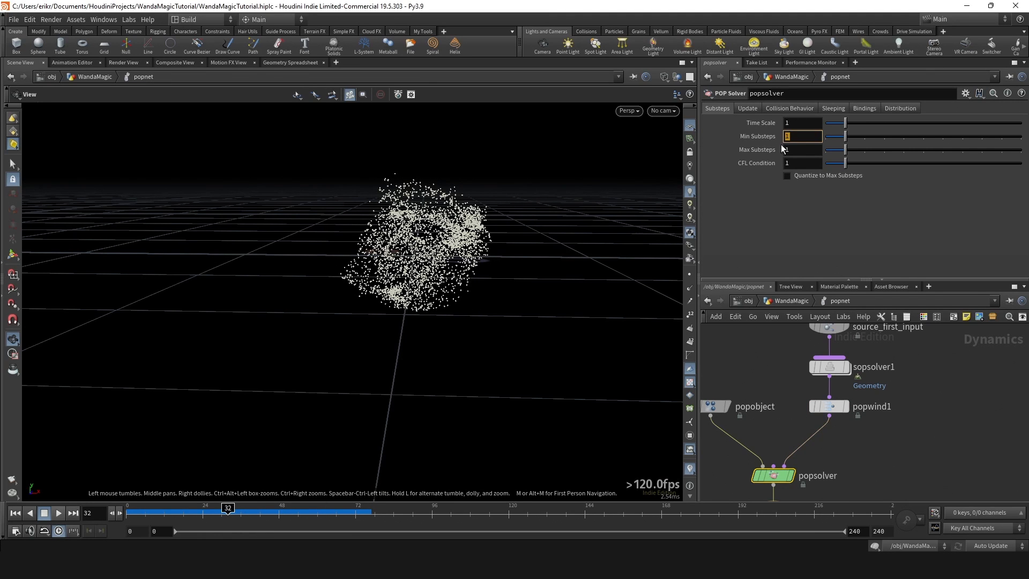
type("3")
key("Return")
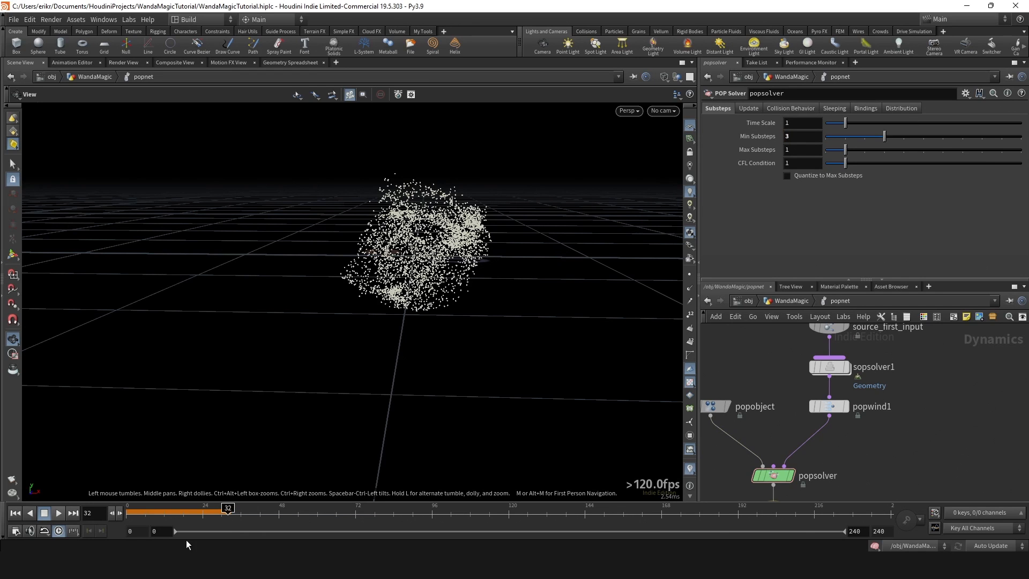
left_click(15, 512)
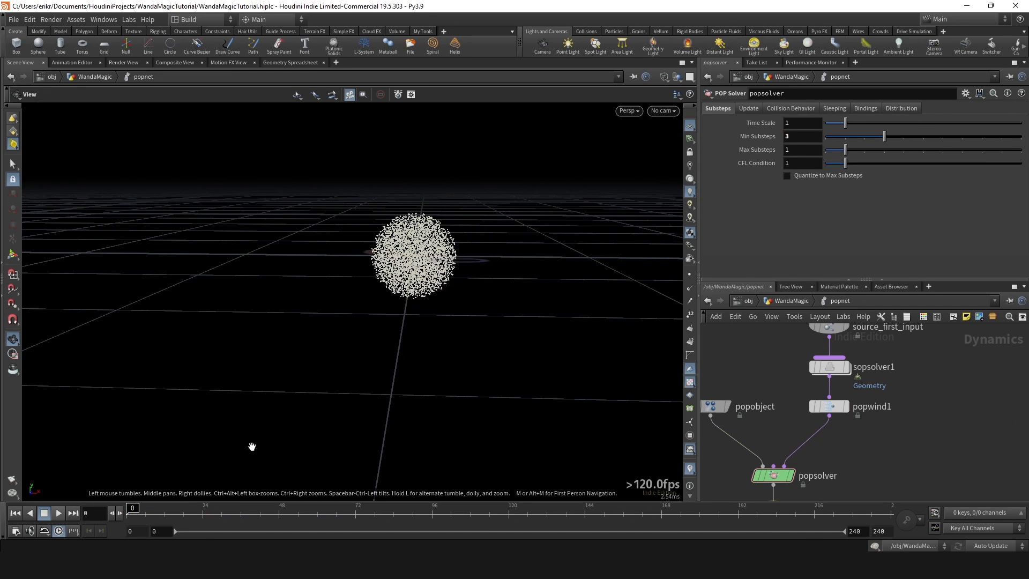
left_click(57, 513)
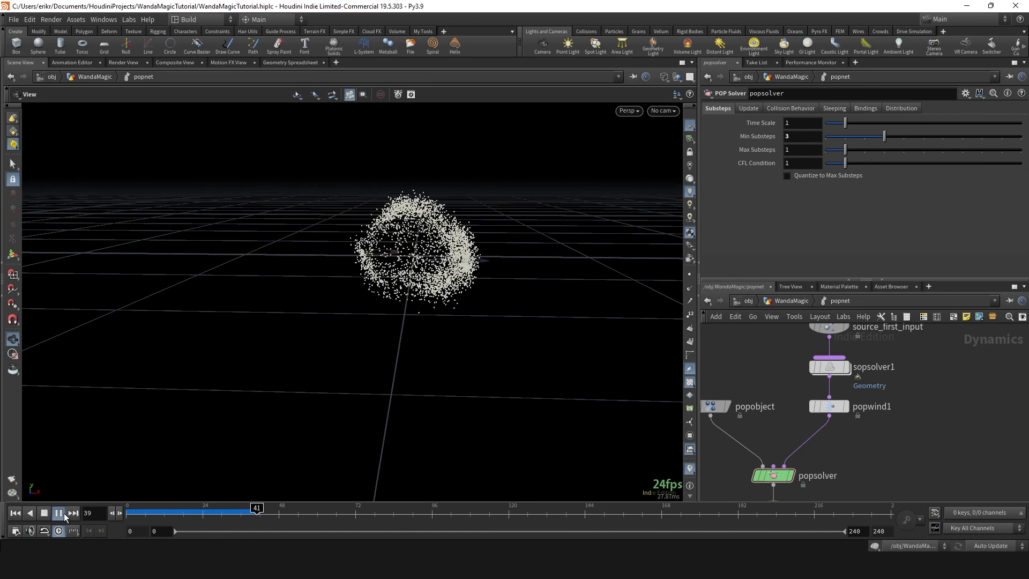
Set the popsolver's Min Substeps back to 1 and Time Scale to 3, and replay the simulation from frame 0.
left_click(64, 517)
left_click_drag(794, 137, 778, 124)
type("13")
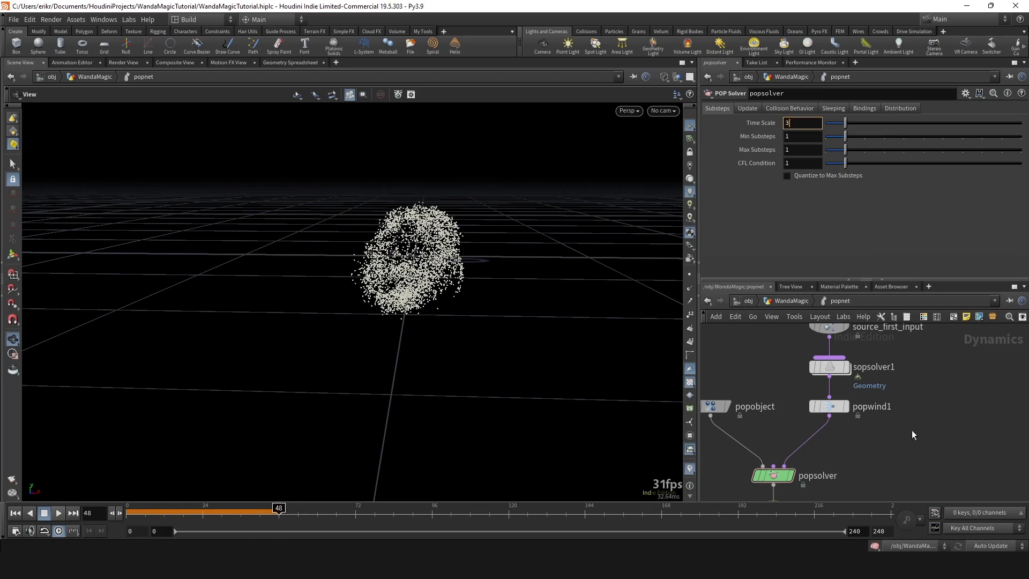
key("Return")
left_click(15, 513)
left_click(58, 512)
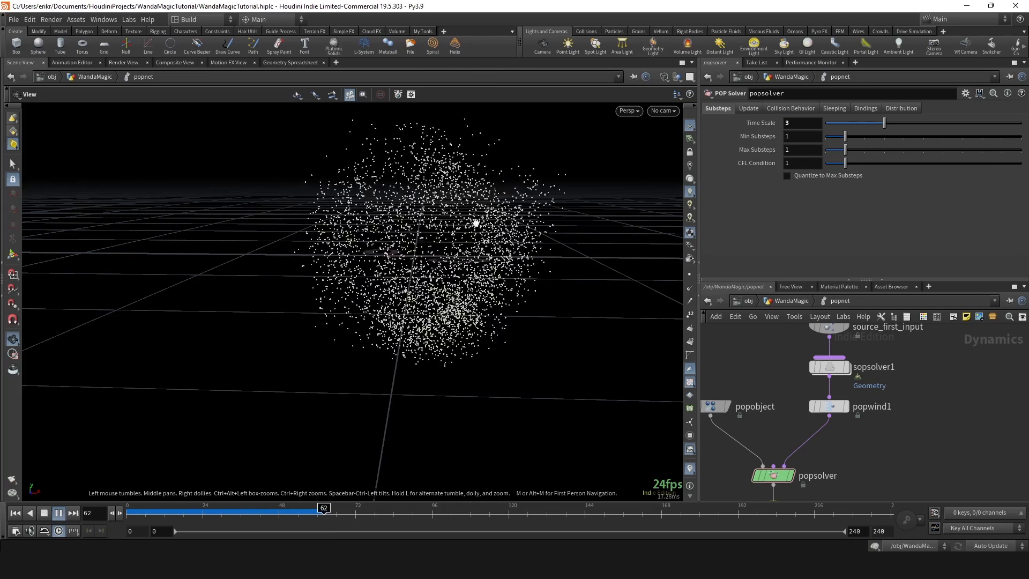
left_click_drag(185, 512, 320, 512)
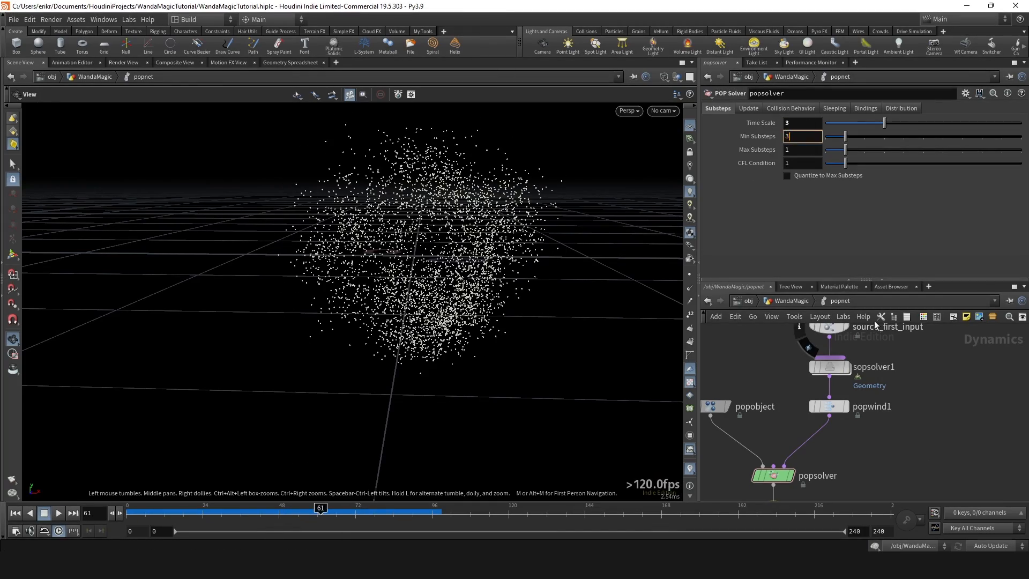
Set the popsolver's Min Substeps to 3 and replay the simulation from frame 0, inspecting the particle motion from several angles.
key("Return")
left_click(15, 513)
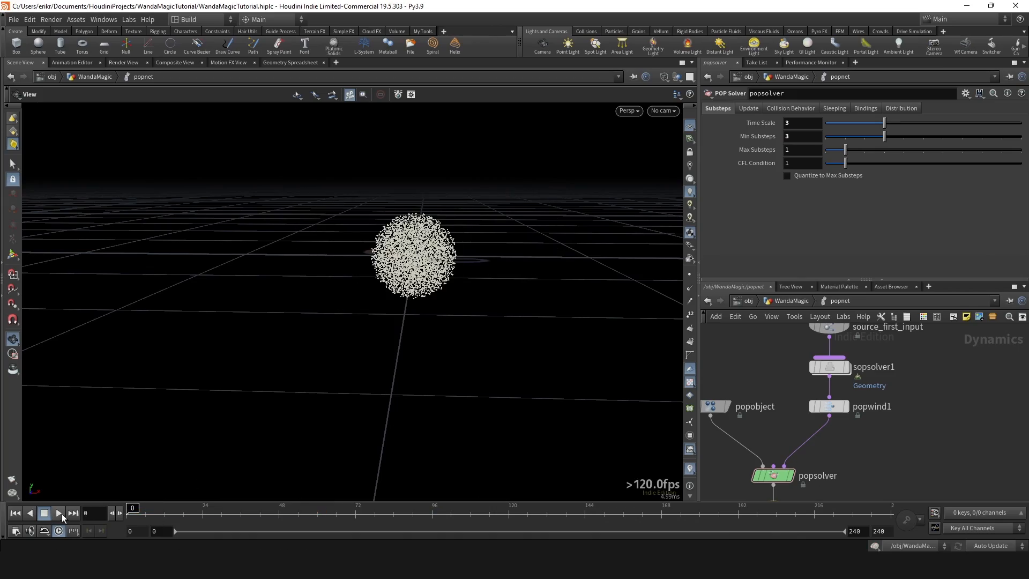
left_click(62, 513)
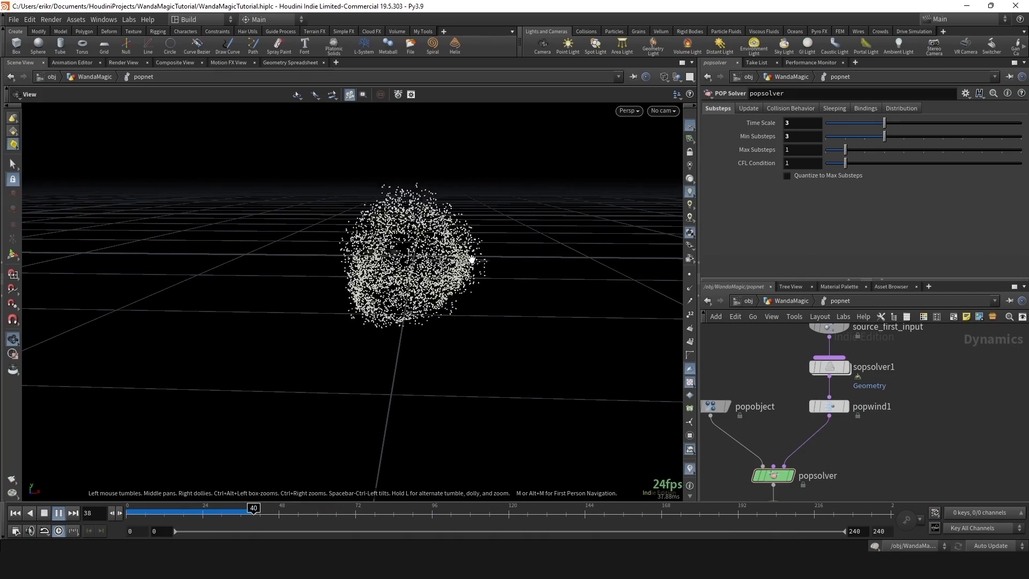
middle_click_drag(455, 192, 479, 250)
right_click_drag(479, 249, 680, 241)
middle_click_drag(680, 241, 648, 232)
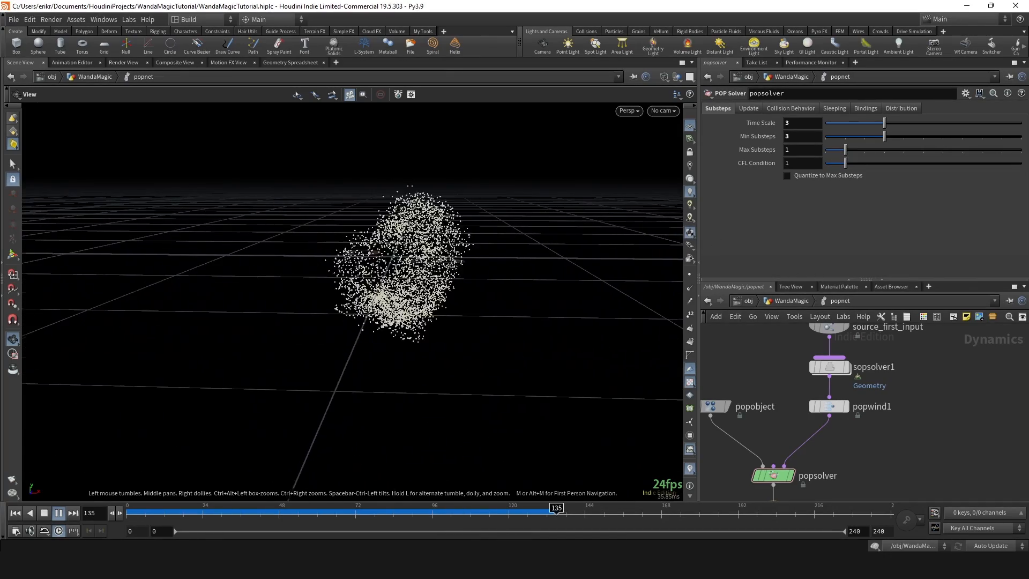
middle_click_drag(397, 252, 432, 242)
left_click_drag(227, 512, 173, 507)
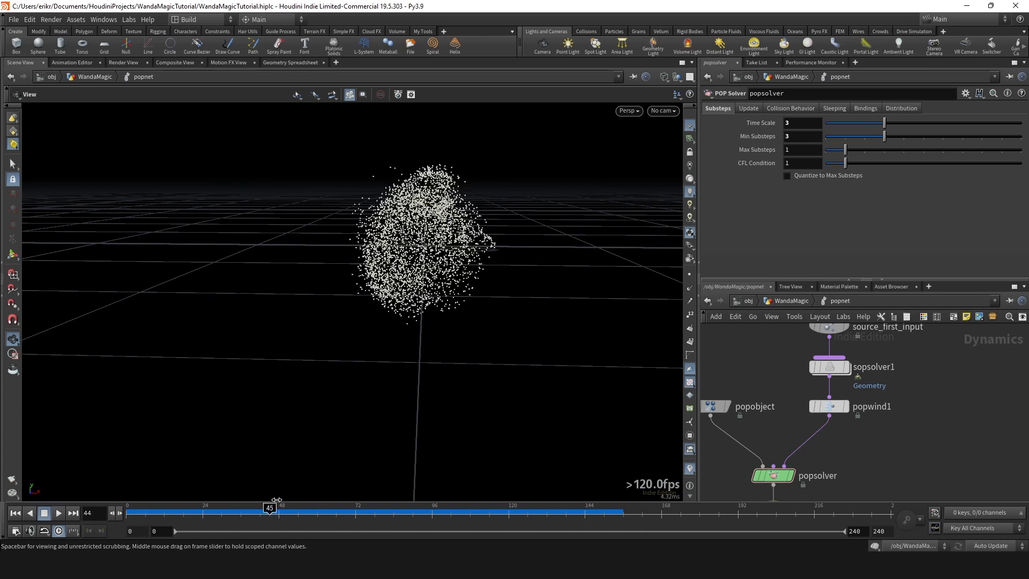
left_click_drag(277, 499, 406, 504)
Set popwind1's noise Pulse Length to 1.8 and replay the simulation from the start to check the motion.
left_click(889, 407)
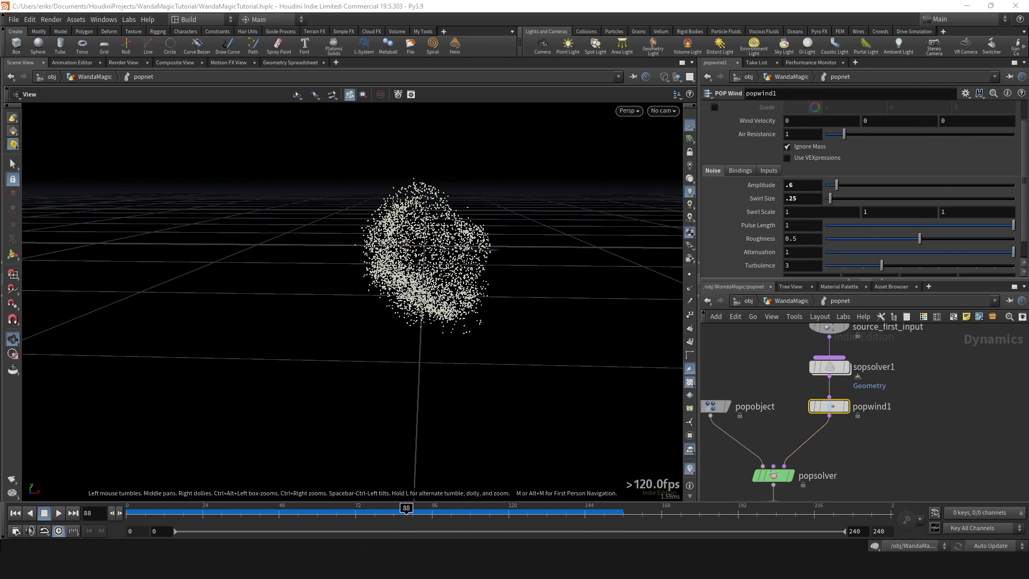
left_click(798, 226)
type(".8")
key("Return")
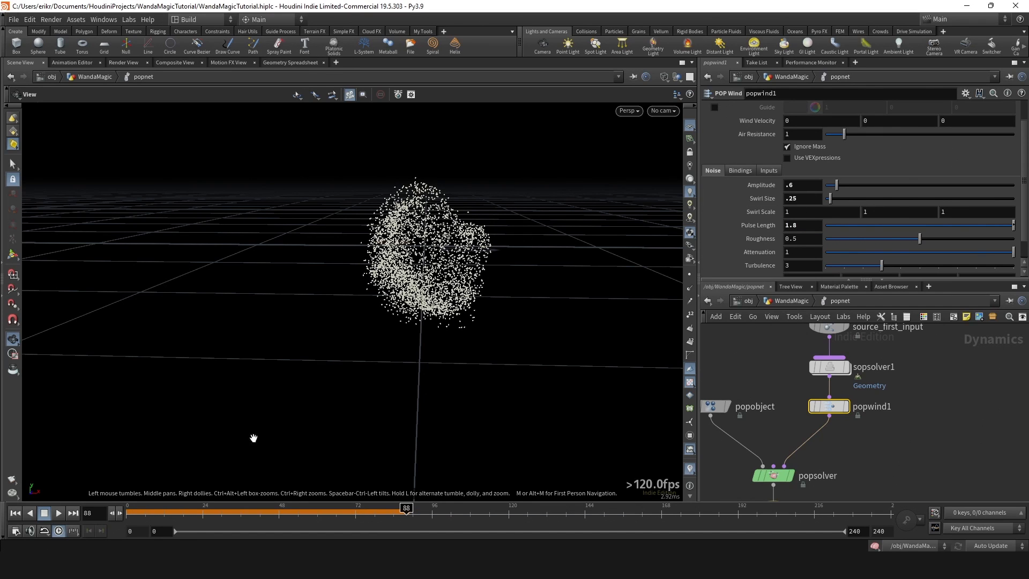
left_click(131, 512)
left_click(59, 514)
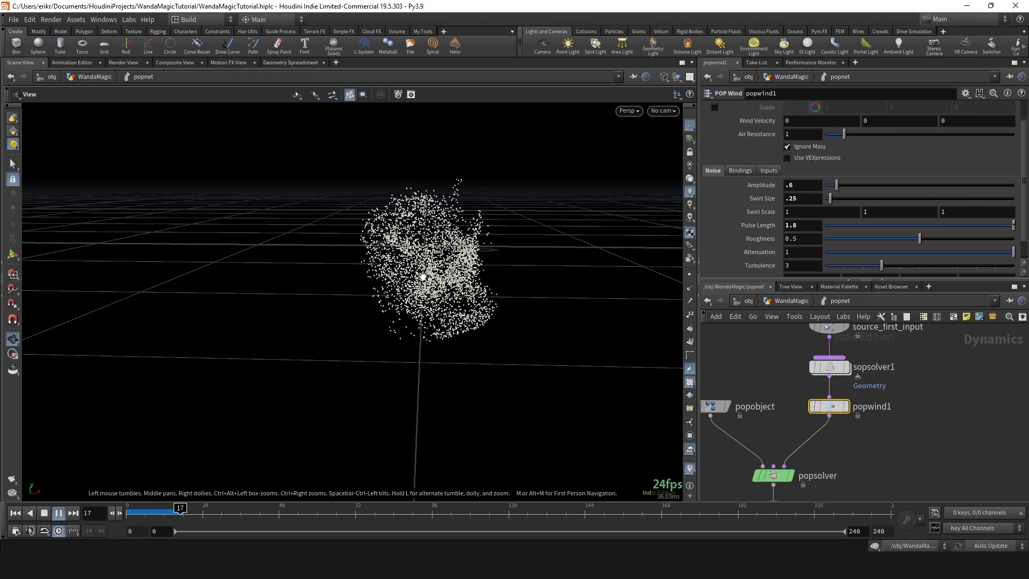
left_click_drag(422, 276, 465, 293)
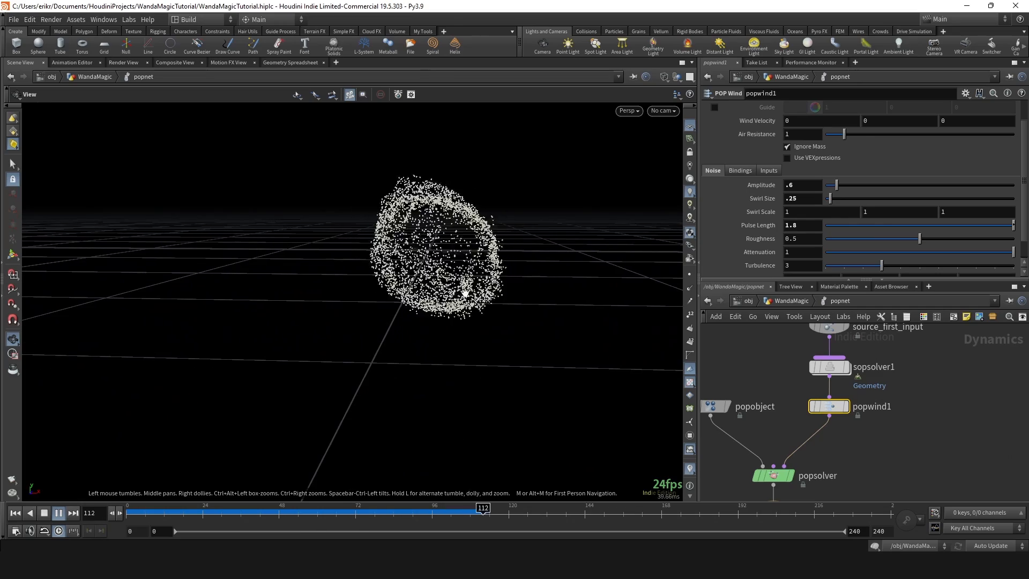
left_click_drag(143, 517, 292, 511)
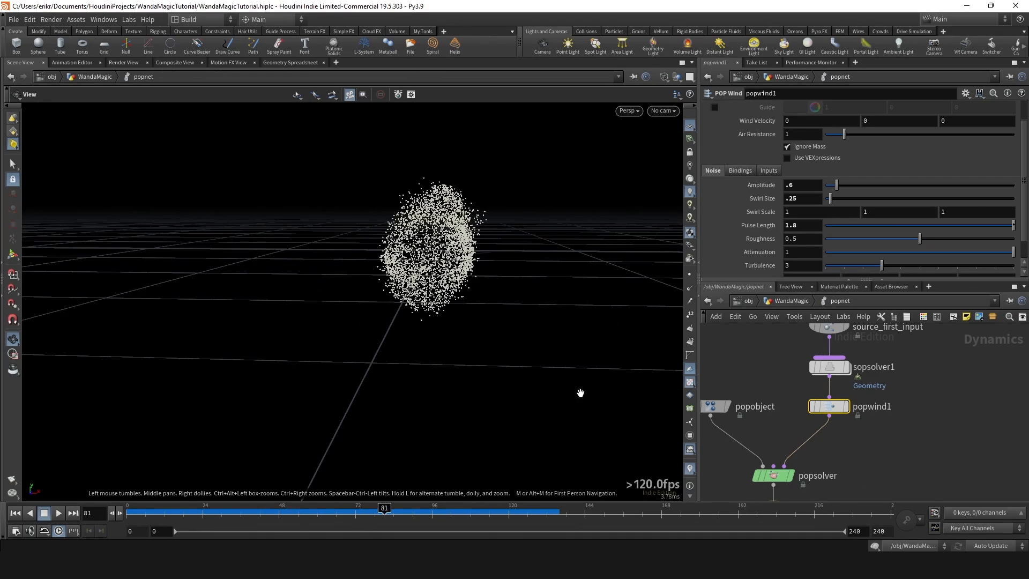
mouse_move(444, 298)
left_mouse_down()
mouse_move(429, 281)
mouse_move(436, 289)
left_mouse_up()
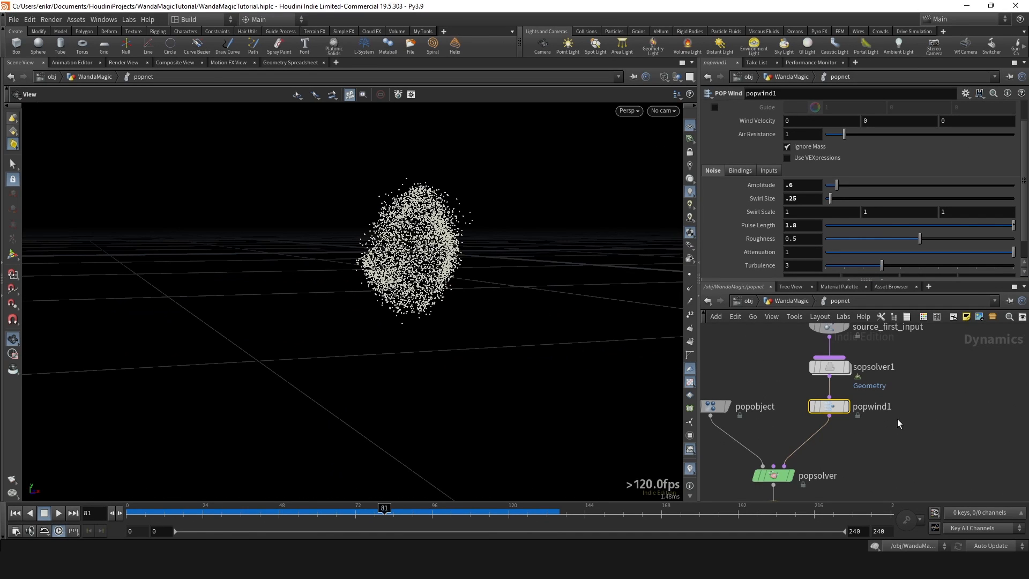
Return to the WandaMagic level and rename the popnet DOP network as core_pop_sim.
scroll(897, 419, "down", 3)
middle_click_drag(869, 411, 848, 364)
key("u")
scroll(869, 401, "down", 3)
scroll(847, 365, "up", 2)
left_click(812, 374)
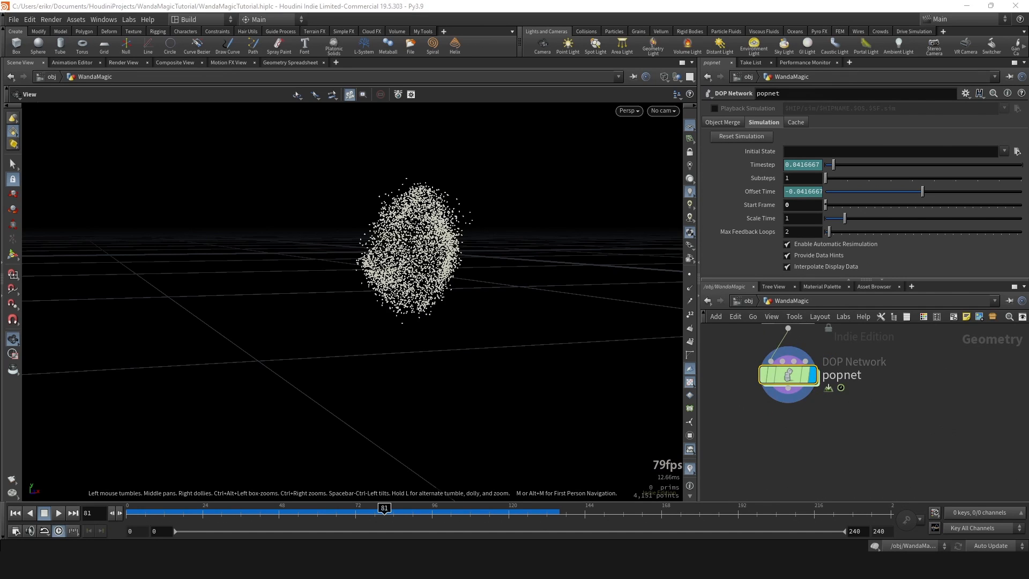
double_click(850, 375)
type("core_pop")
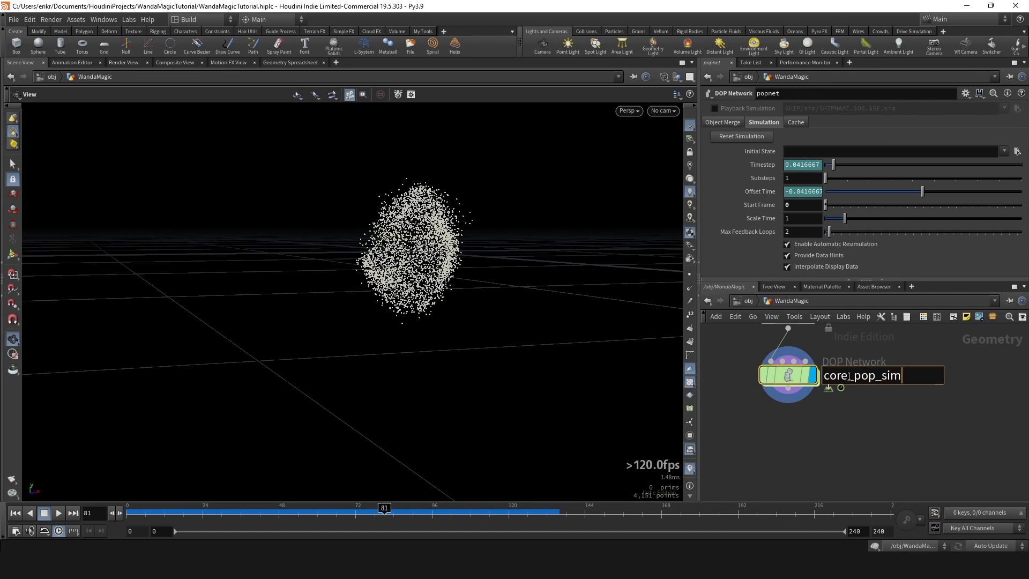
type("_sim")
key("Return")
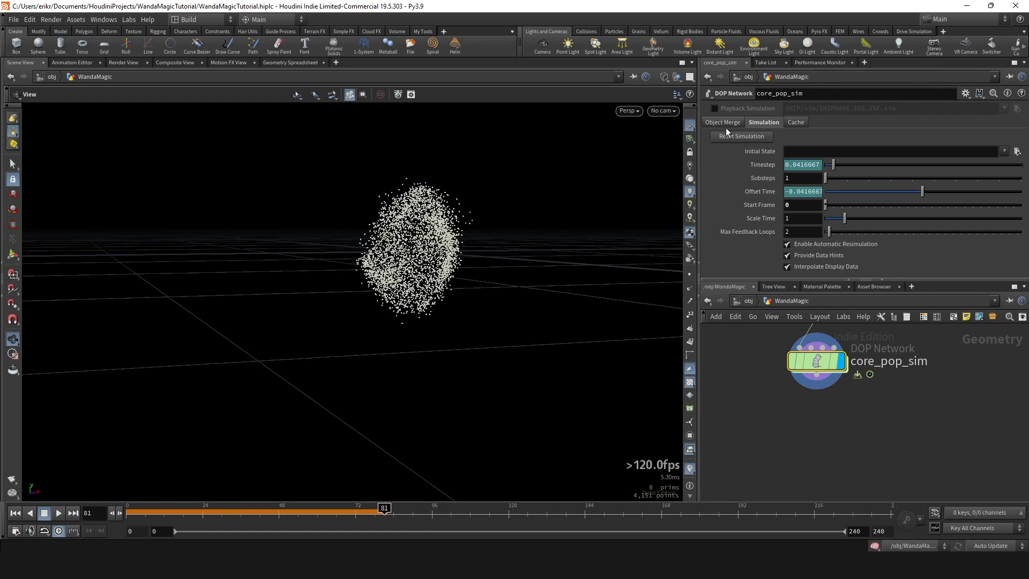
Set core_pop_sim's Object Merge object pattern to popob* and check it against the popobject node inside the network.
left_click(727, 122)
left_click_drag(129, 513, 180, 514)
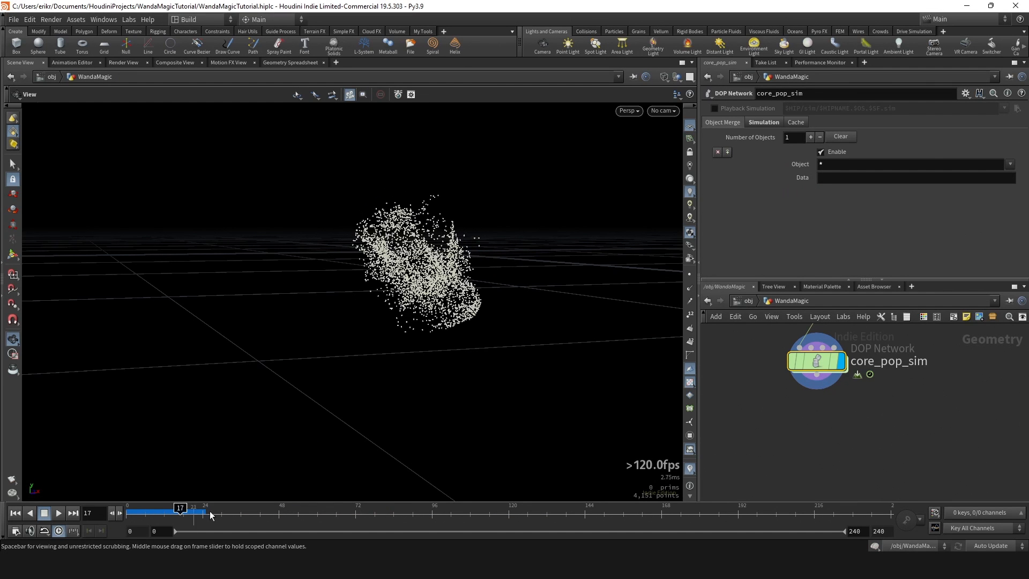
double_click(818, 367)
key("u")
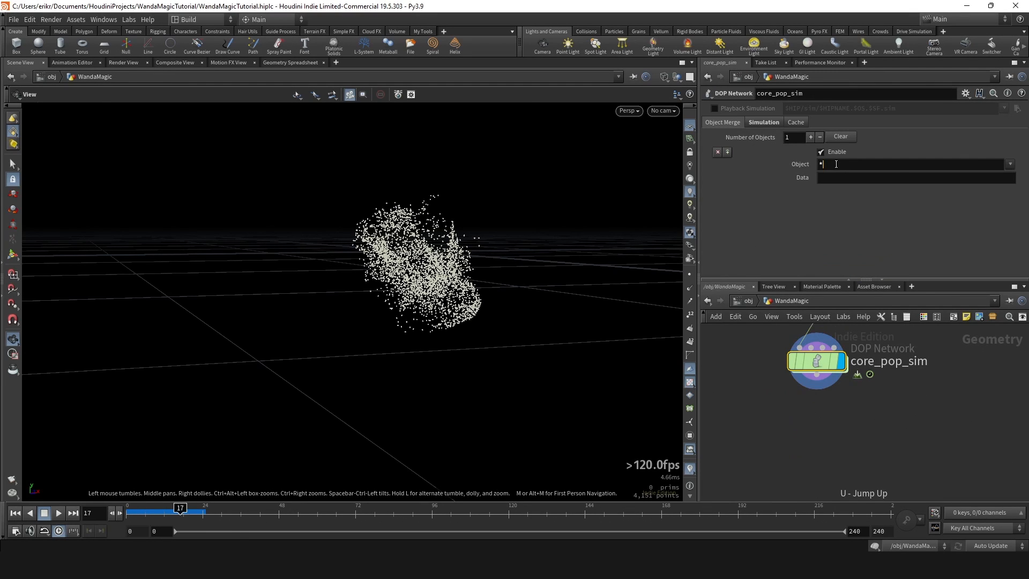
left_click_drag(836, 164, 805, 162)
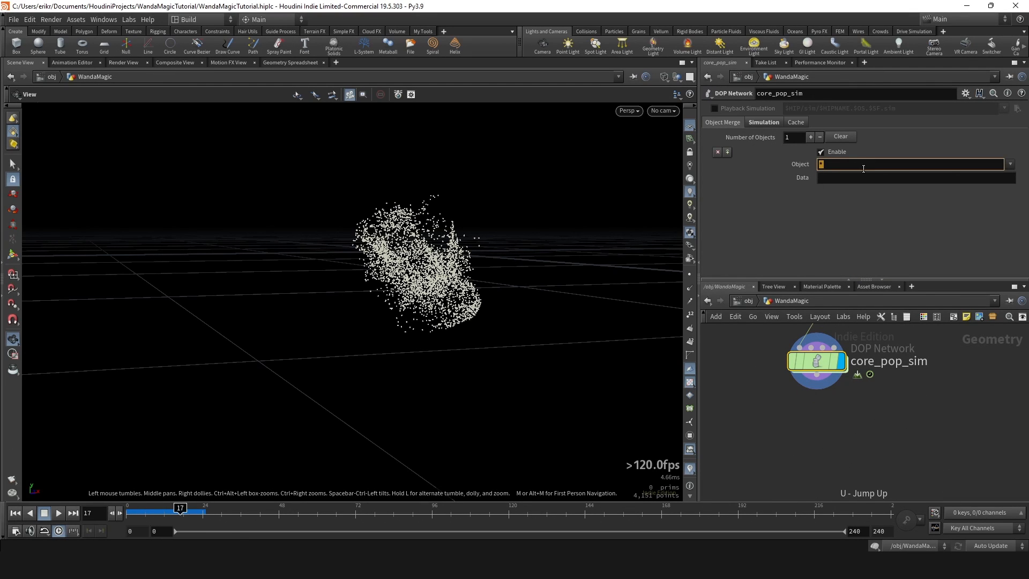
type("popob*")
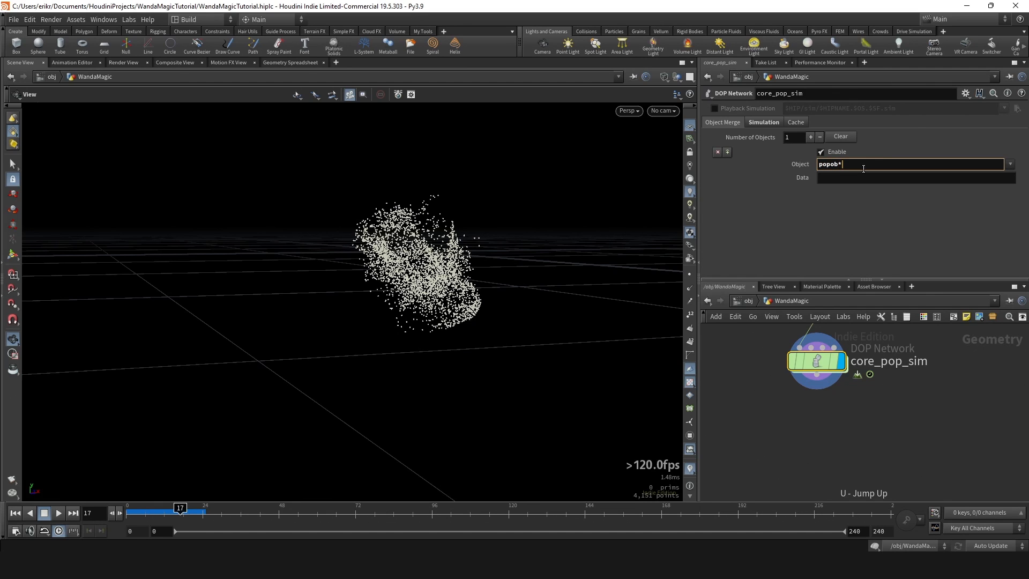
key("Return")
double_click(820, 362)
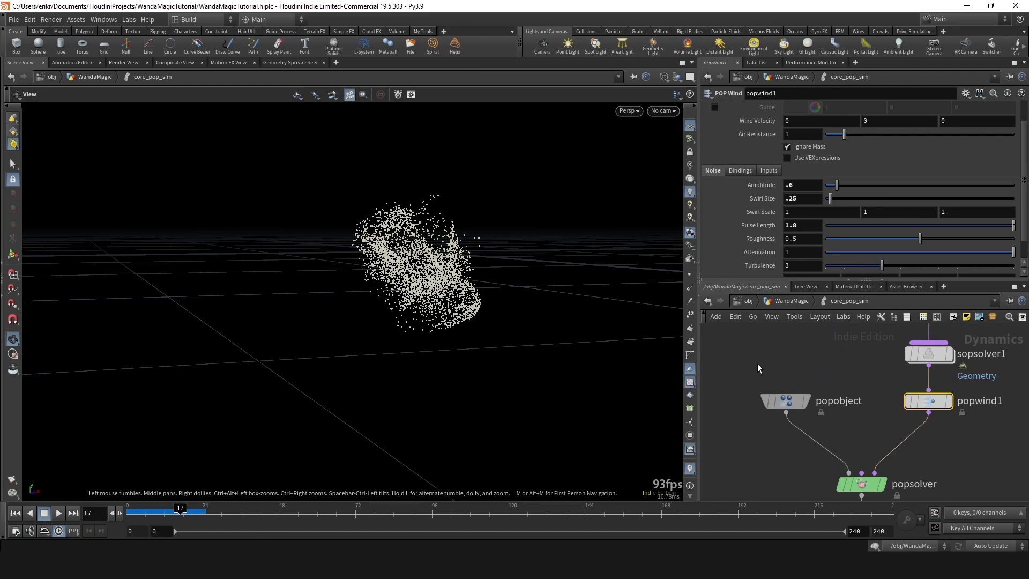
left_click(837, 403)
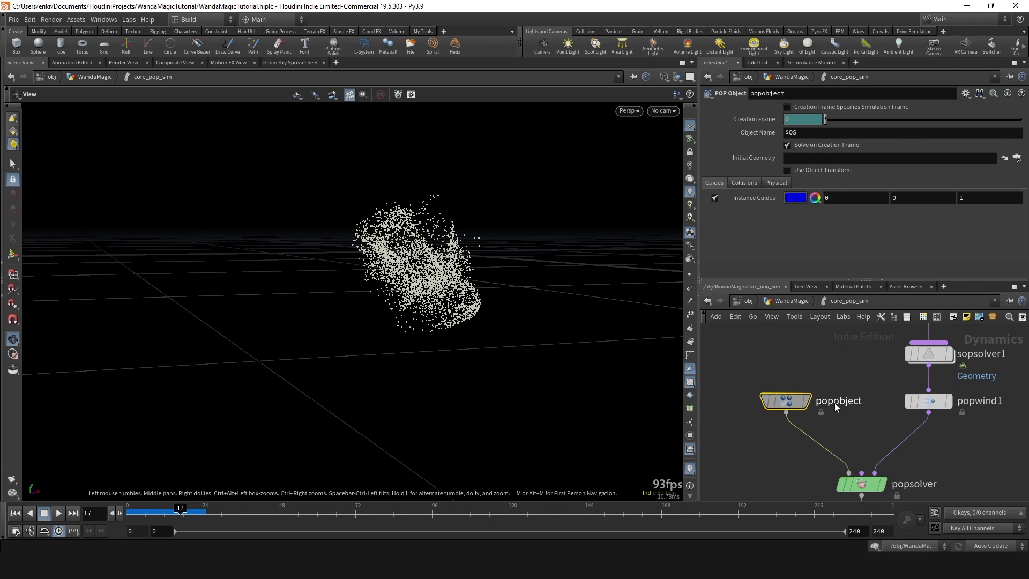
key("u")
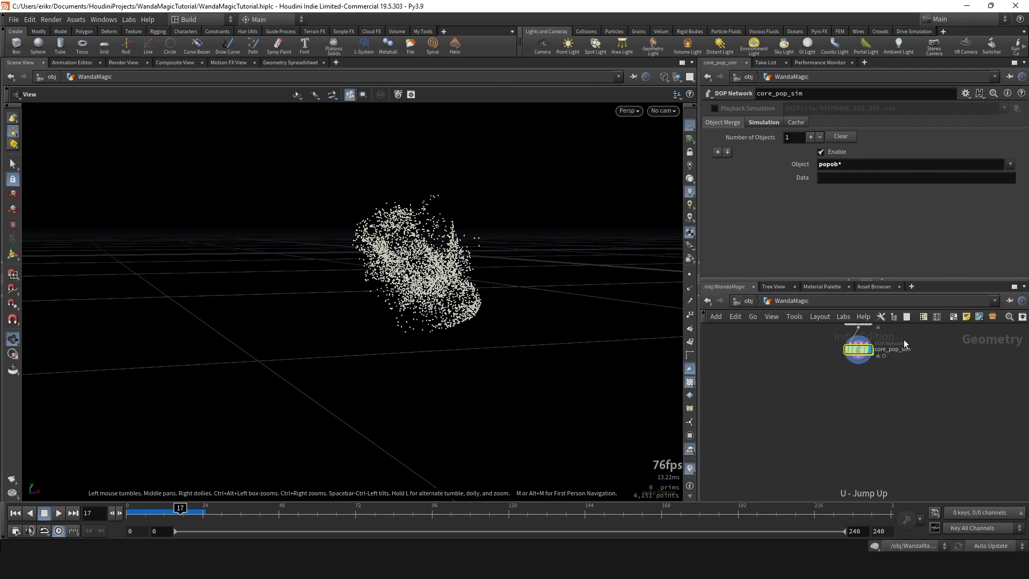
Add an Attribute Delete node fed by core_pop_sim and set its display flag.
scroll(849, 367, "up", 4)
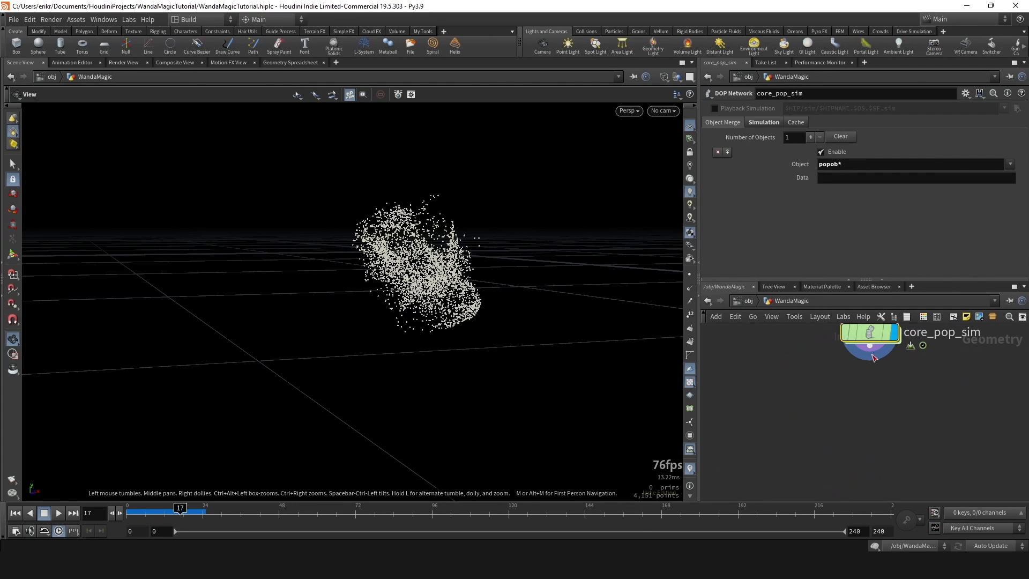
key("Tab")
scroll(892, 355, "up", 3)
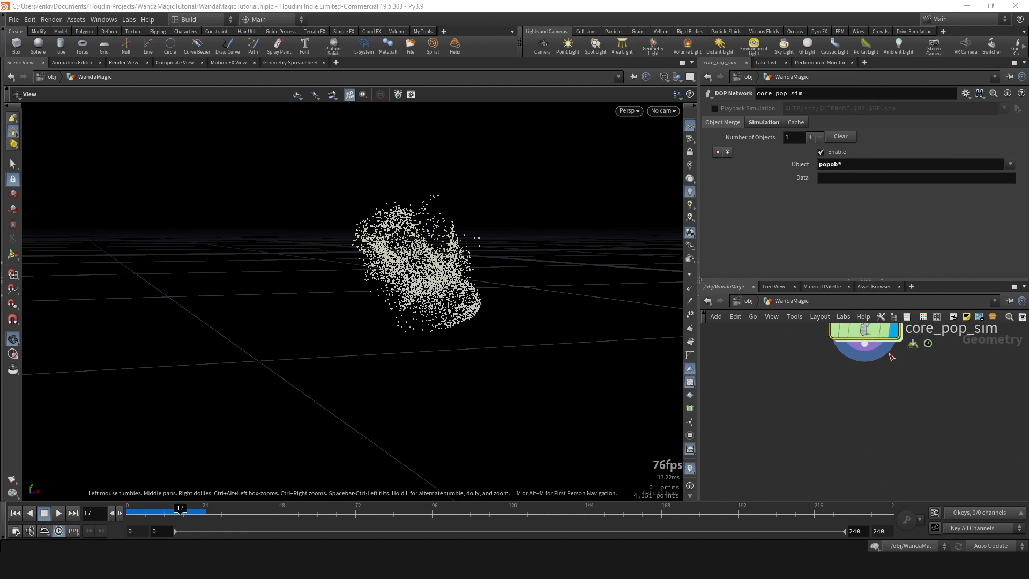
left_click(860, 342)
key("Tab")
type("adel")
key("Return")
left_click(897, 415)
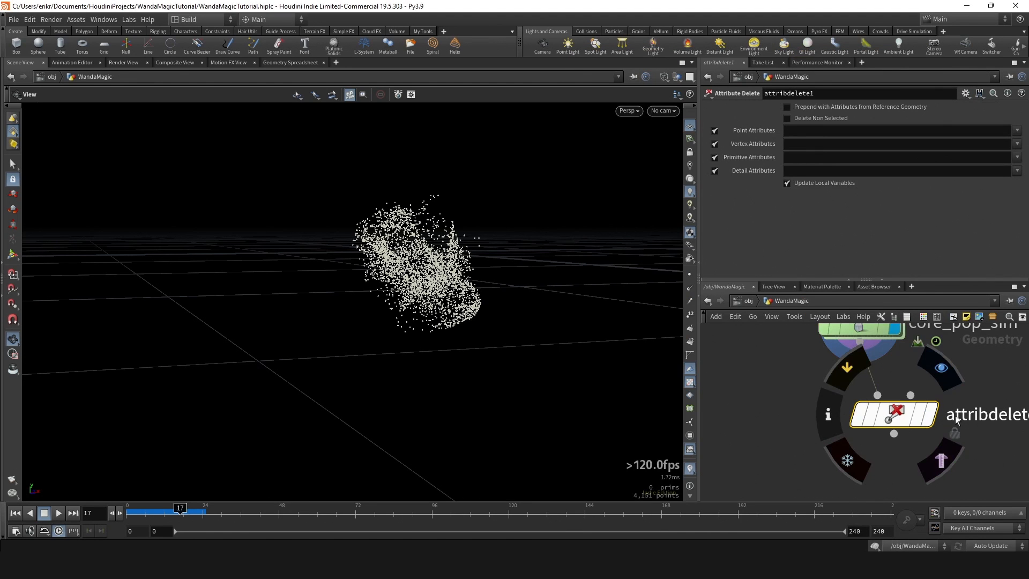
left_click_drag(900, 420, 864, 413)
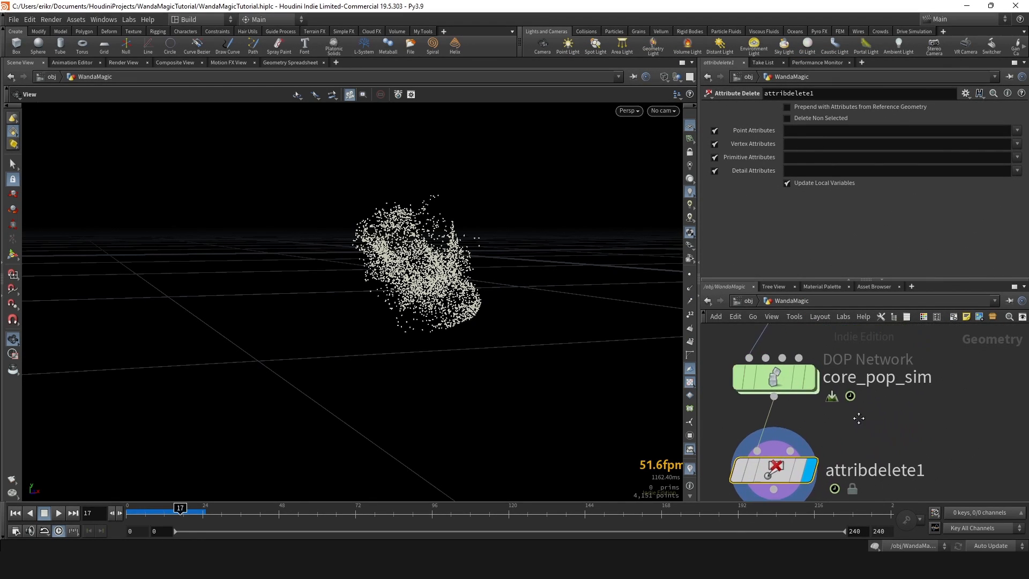
double_click(778, 378)
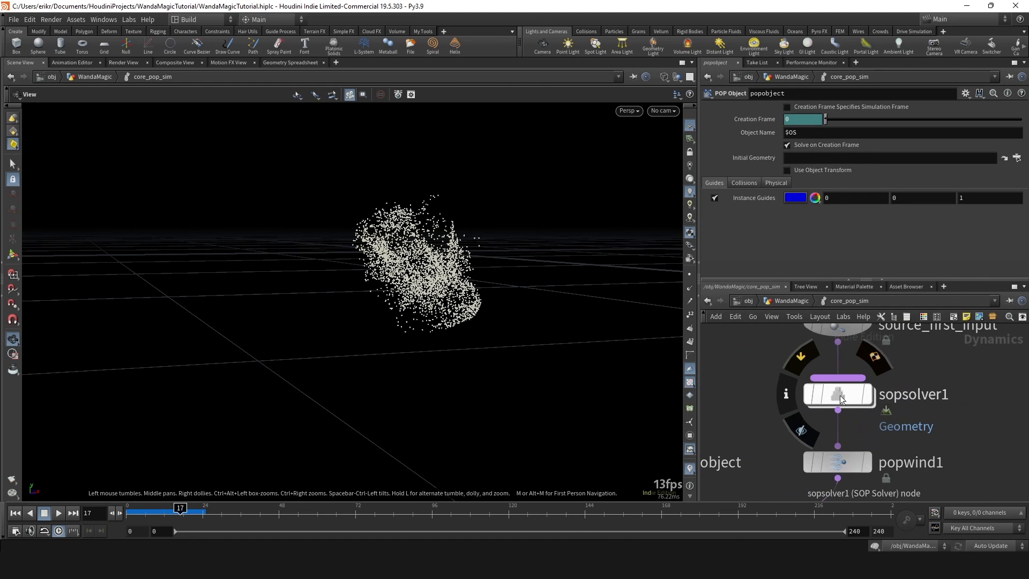
double_click(832, 395)
left_click(875, 173)
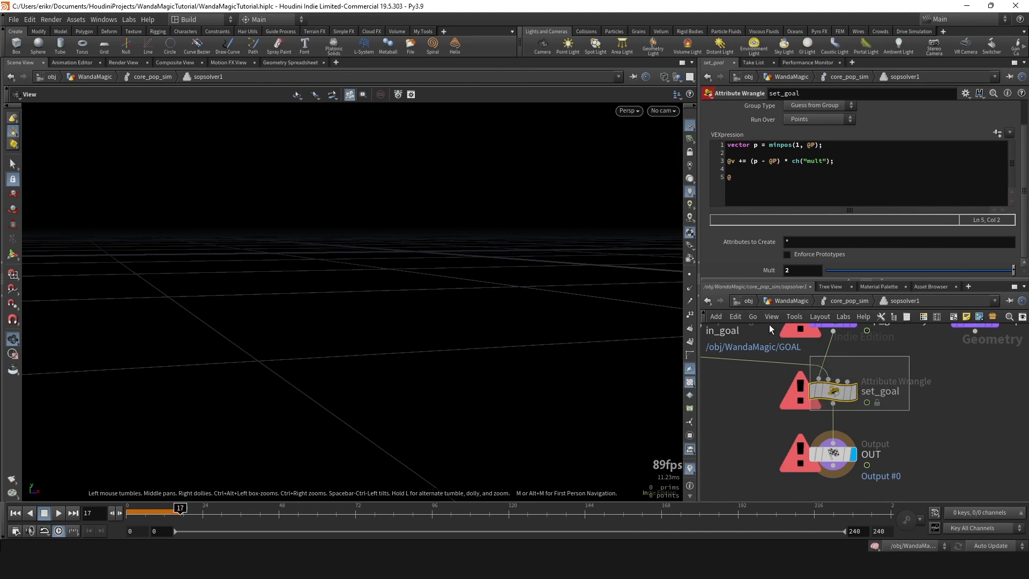
left_click(770, 171)
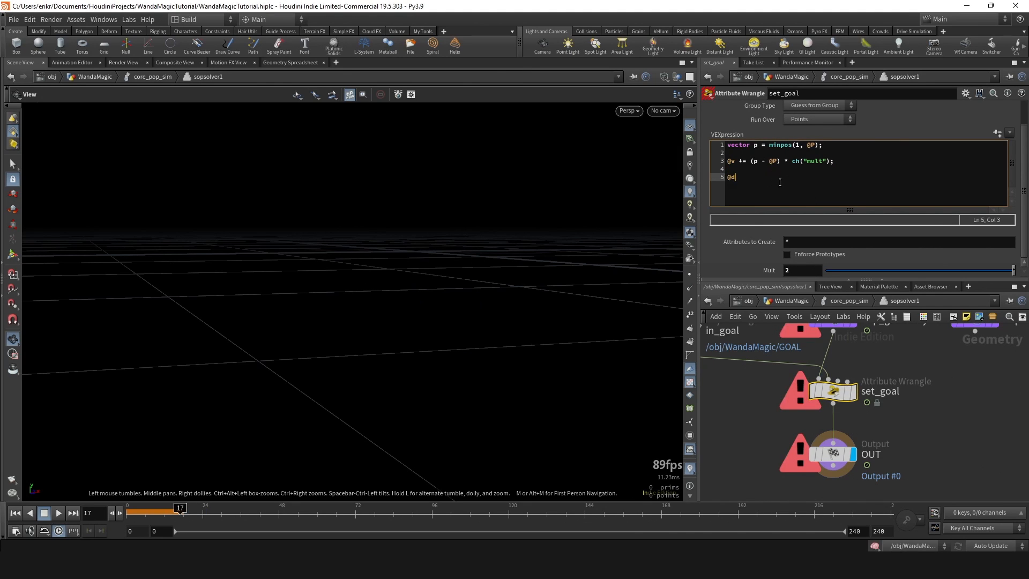
type("lengt")
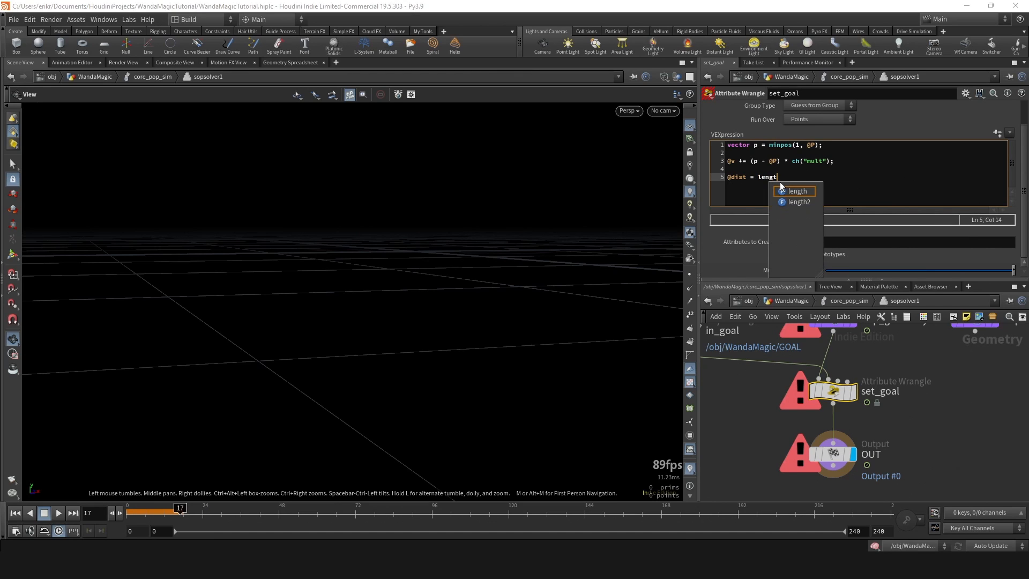
type("h()")
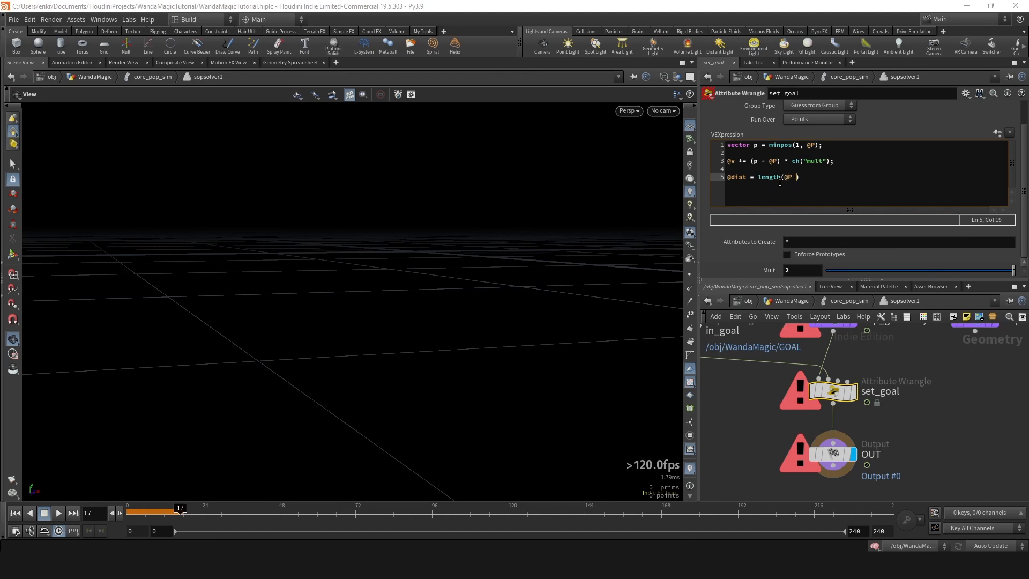
type("p);")
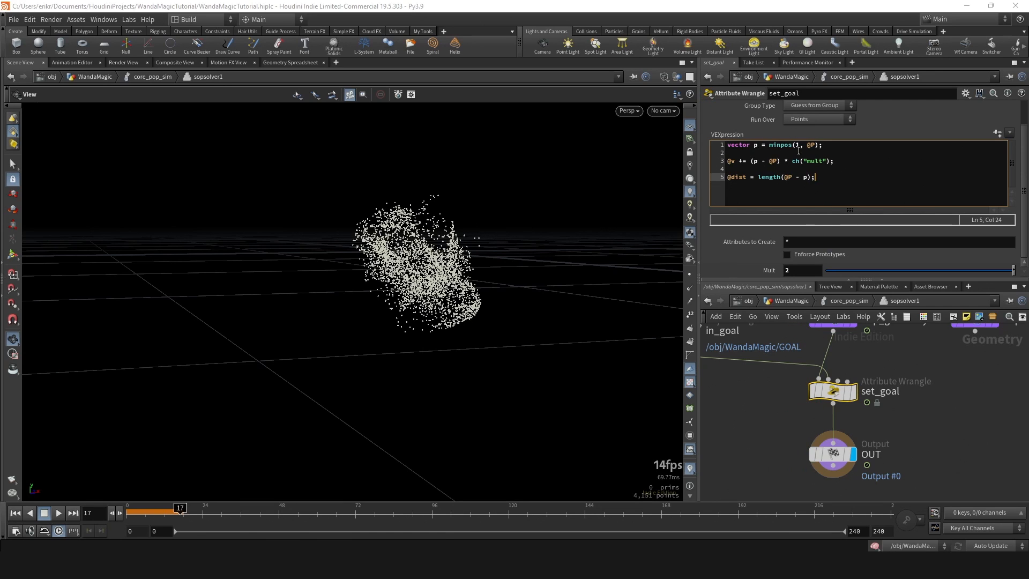
middle_click_drag(914, 408, 875, 403)
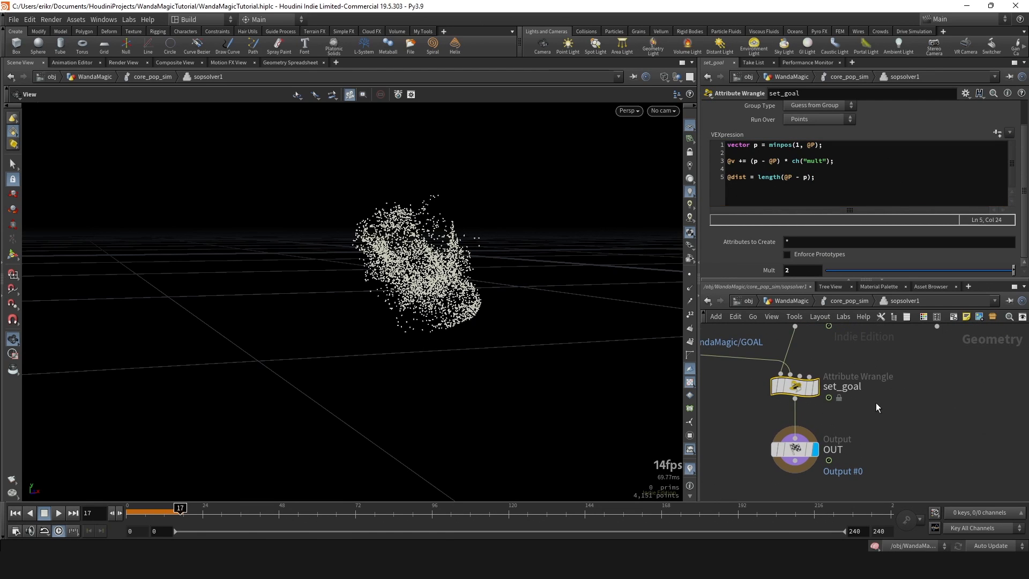
key("u")
key("u")
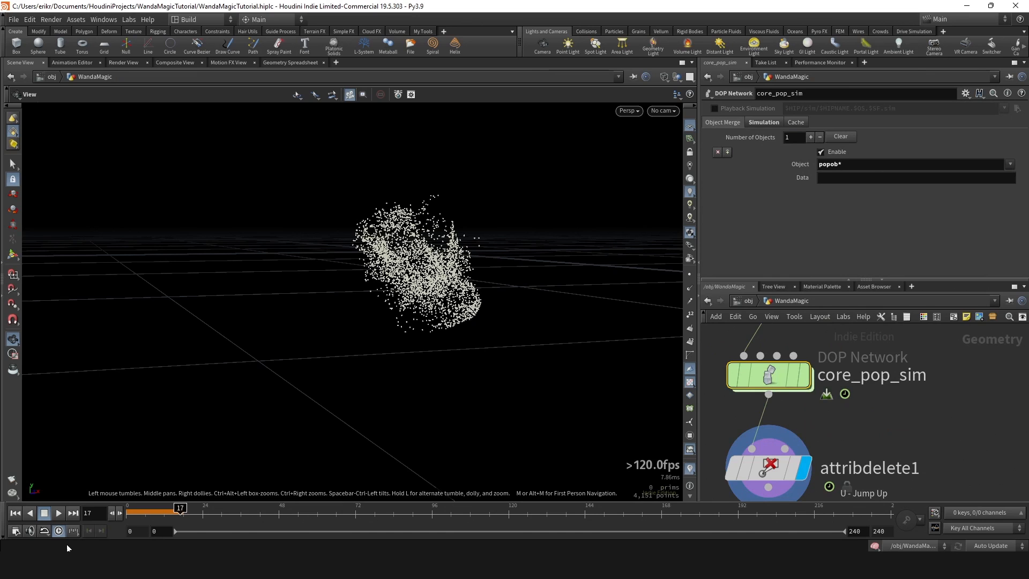
Play the particle simulation briefly and examine how the particles move around the GOAL sphere.
left_click(60, 517)
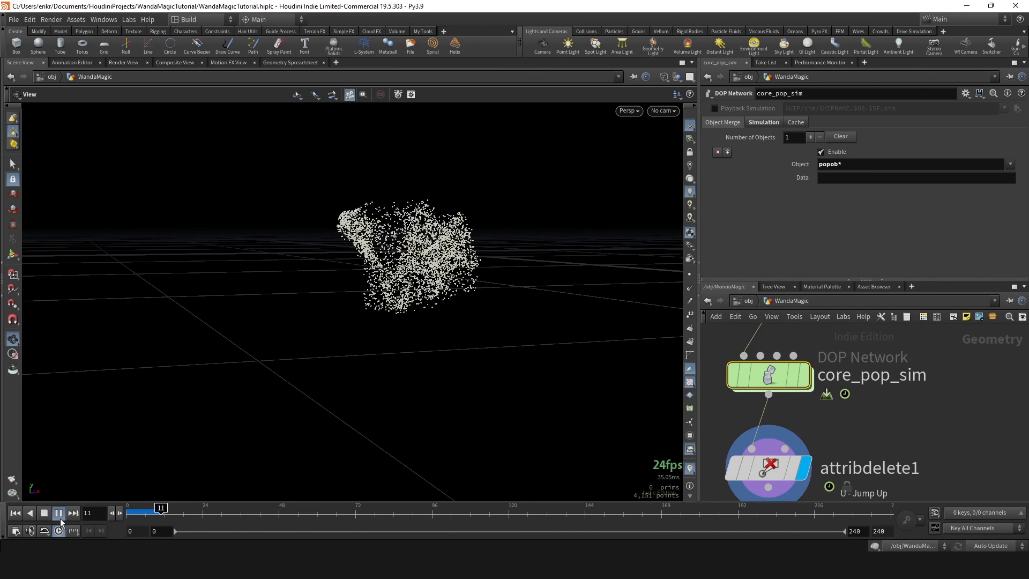
left_click(60, 515)
mouse_move(364, 217)
left_mouse_down()
mouse_move(386, 226)
mouse_move(356, 225)
left_mouse_up()
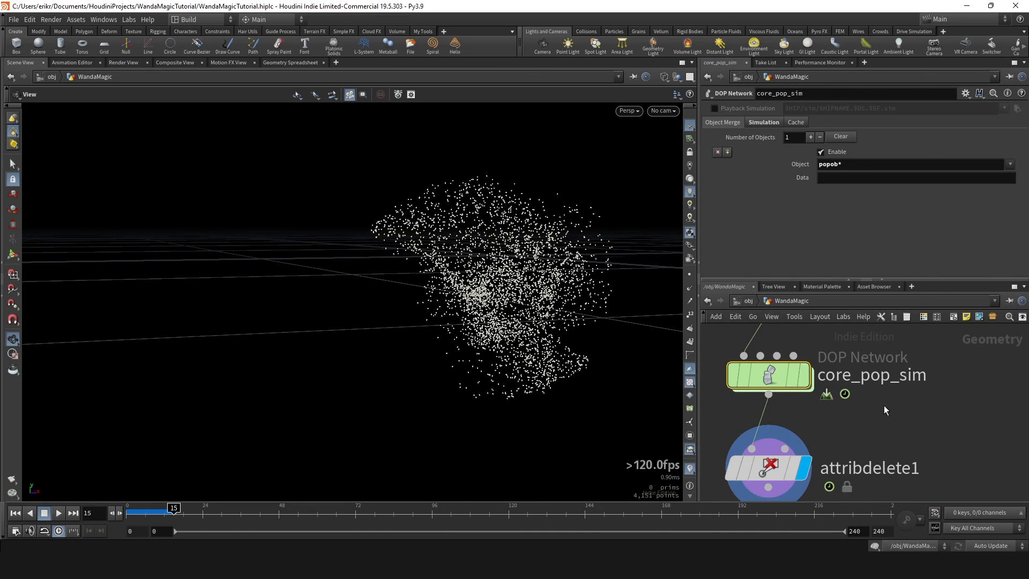
scroll(883, 406, "down", 5)
middle_click_drag(869, 332, 840, 419)
scroll(840, 419, "up", 3)
left_click(800, 423)
left_click_drag(489, 264, 397, 191)
left_click_drag(476, 222, 468, 240)
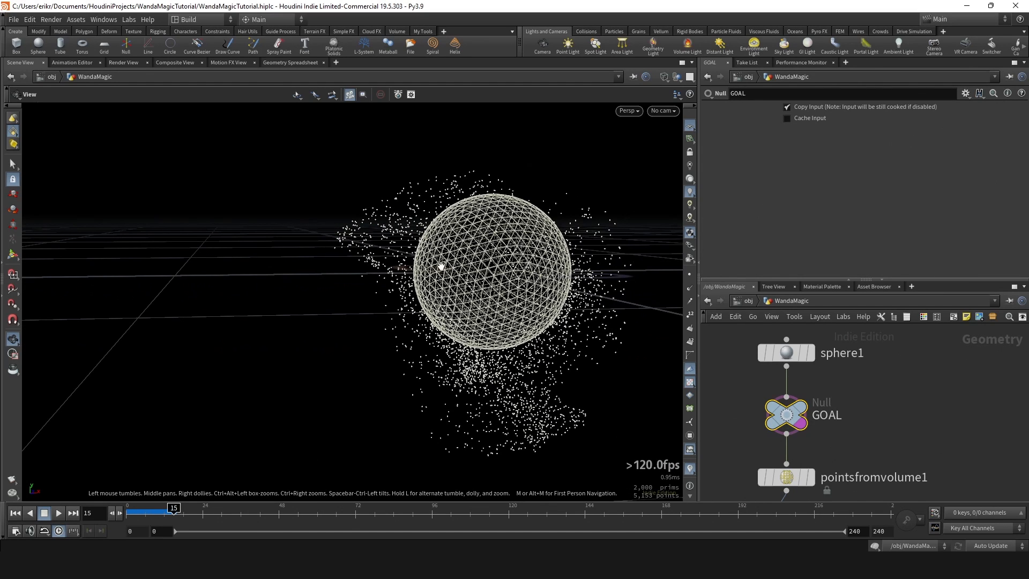
scroll(831, 339, "down", 5)
scroll(804, 370, "up", 5)
Set attribdelete1 to keep only the dist point attribute by entering dist and enabling Delete Non Selected.
left_click(817, 374)
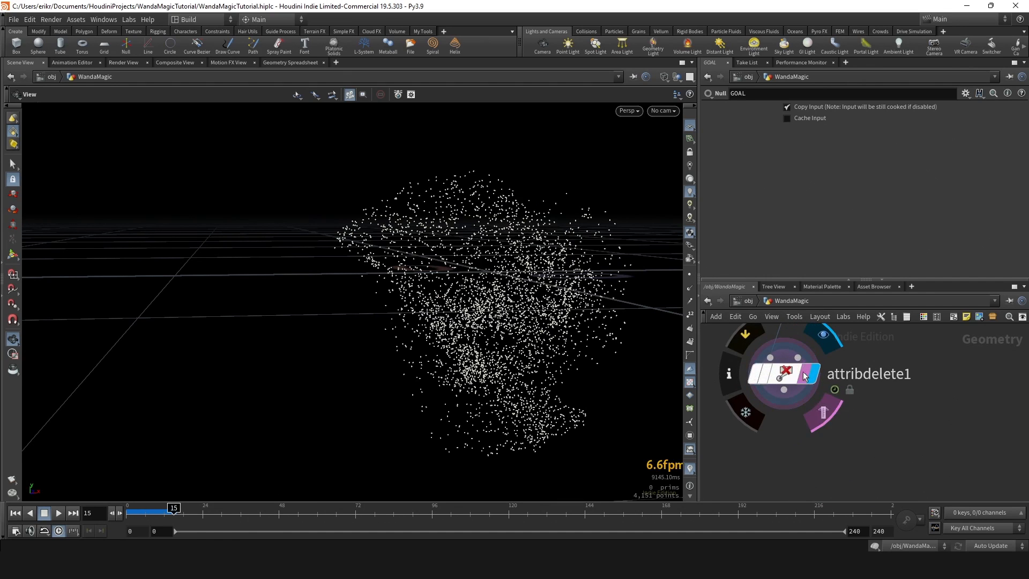
middle_click_drag(851, 354, 837, 390)
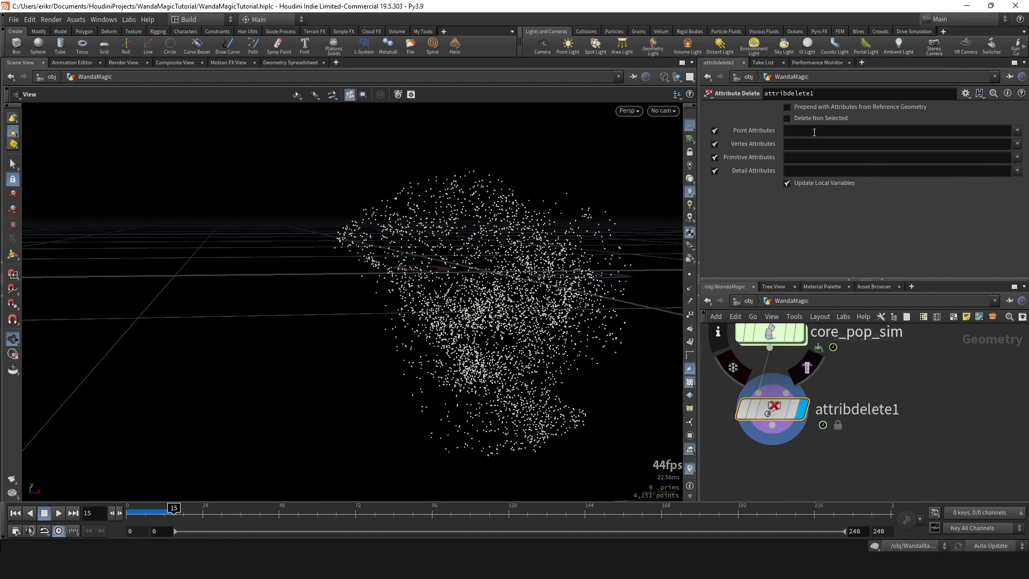
left_click(832, 132)
type("d")
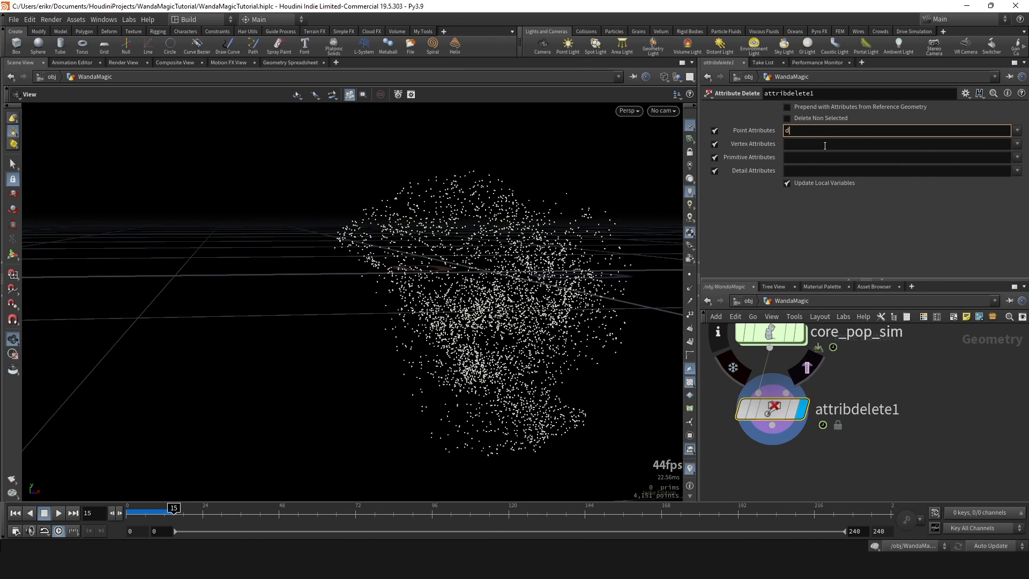
type("ist")
key("Return")
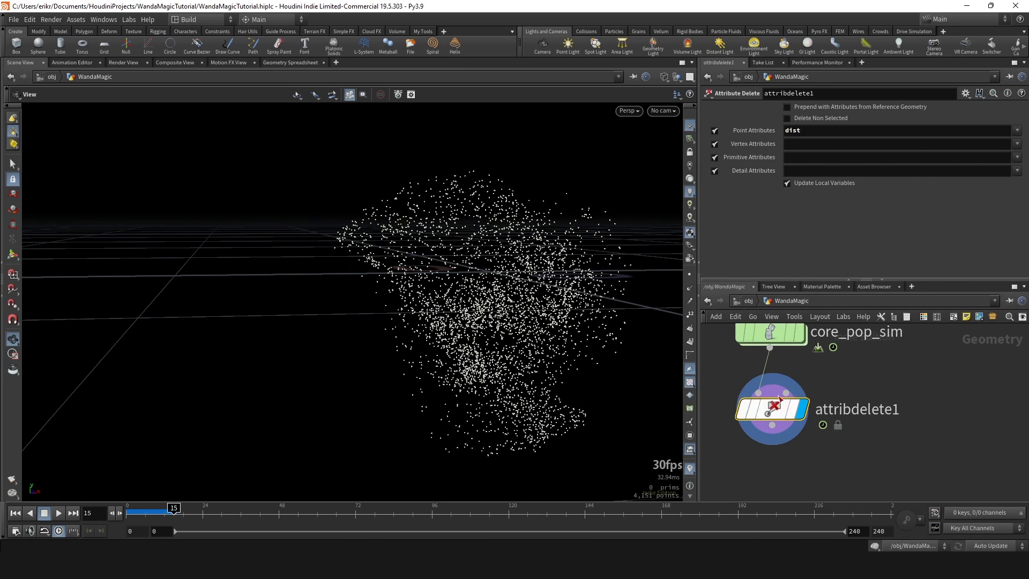
left_click(808, 117)
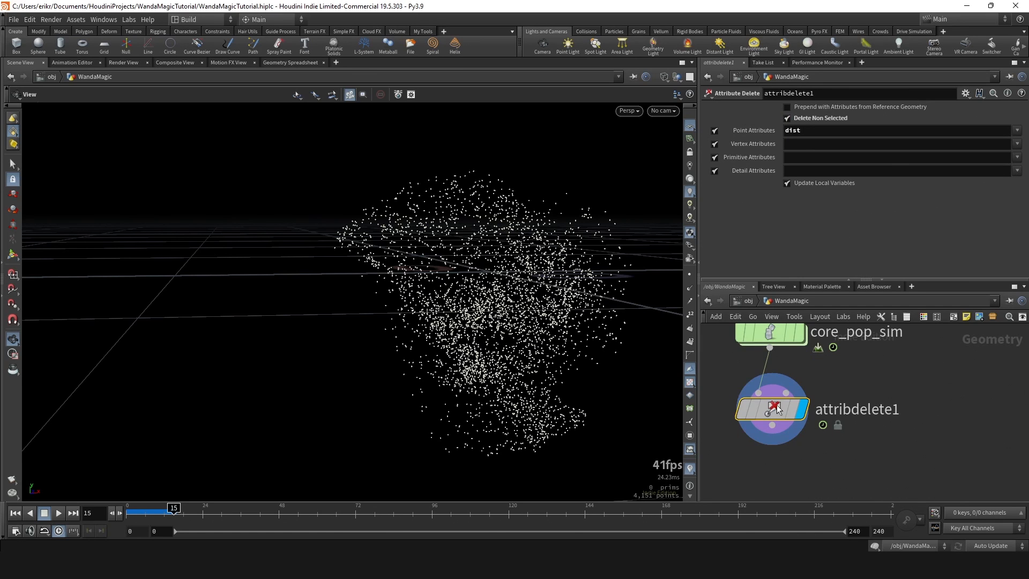
Check which point attributes remain in attribdelete1's node info, then close it.
mouse_move(745, 417)
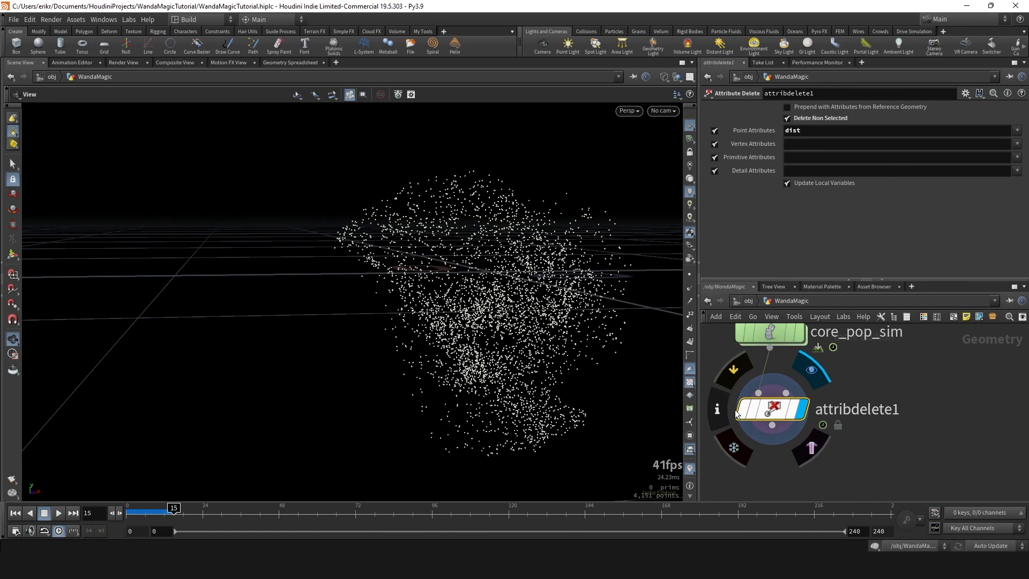
left_click(812, 371)
left_click_drag(782, 142, 561, 87)
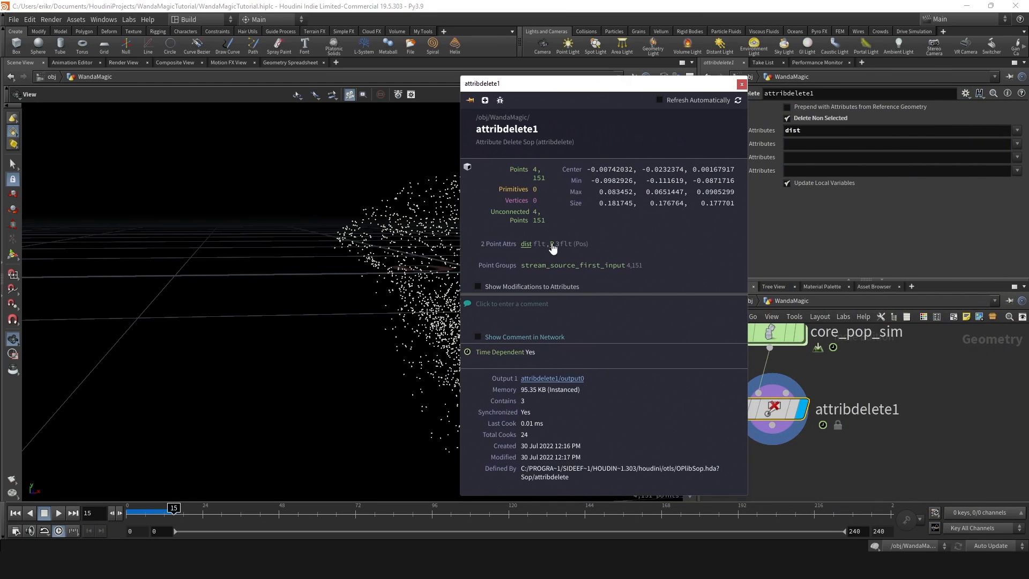
left_click(741, 84)
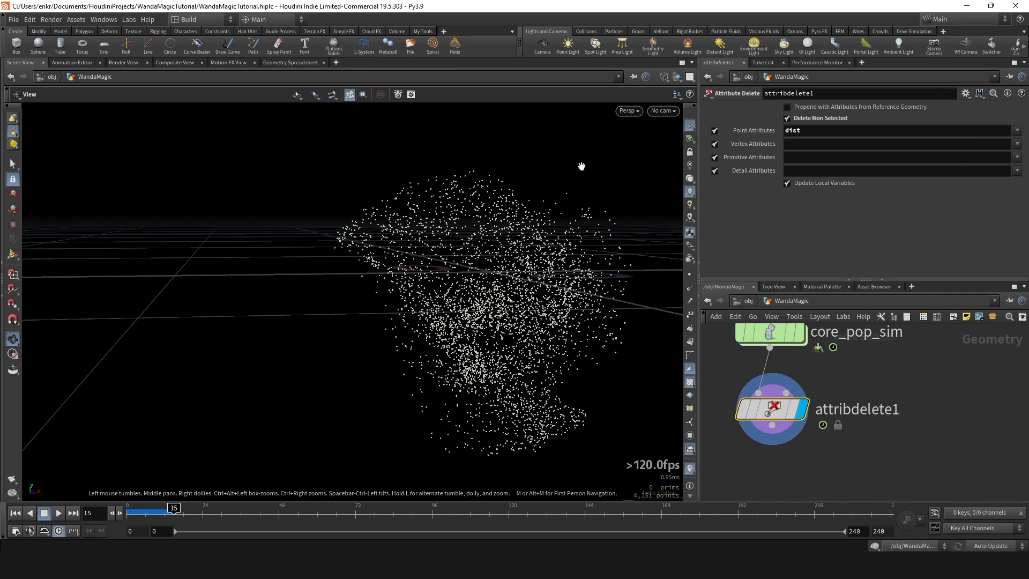
Add a File Cache node below attribdelete1, reset its file path to Constructed and turn off Load from Disk.
key("ctrl+c")
key("Tab")
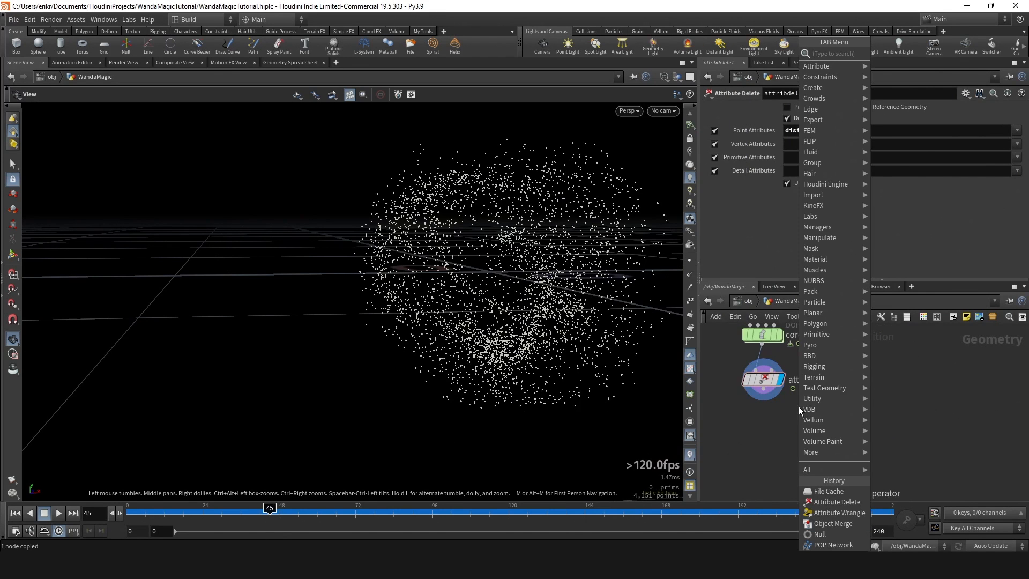
type("fileca")
key("Return")
left_click(754, 428)
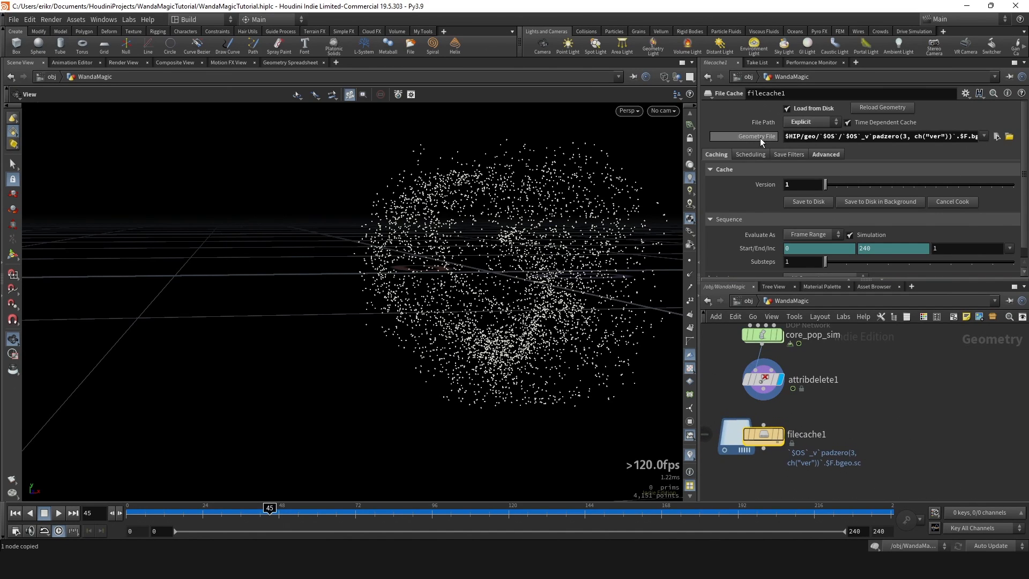
middle_click(773, 125, "ctrl")
left_click(788, 110)
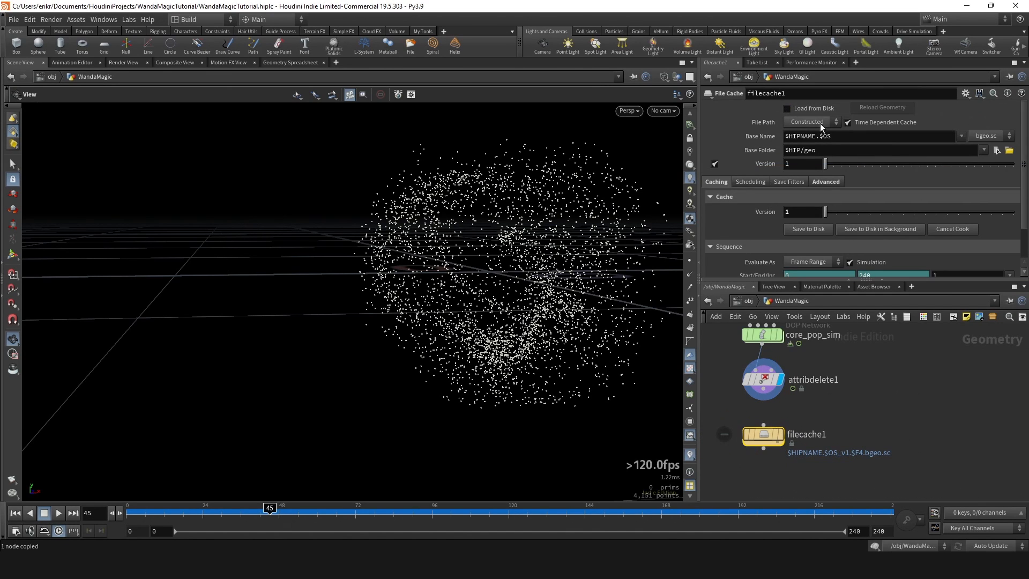
Enable Initialize Simulation OPs in filecache1's advanced save options and return to its caching settings.
left_click(825, 182)
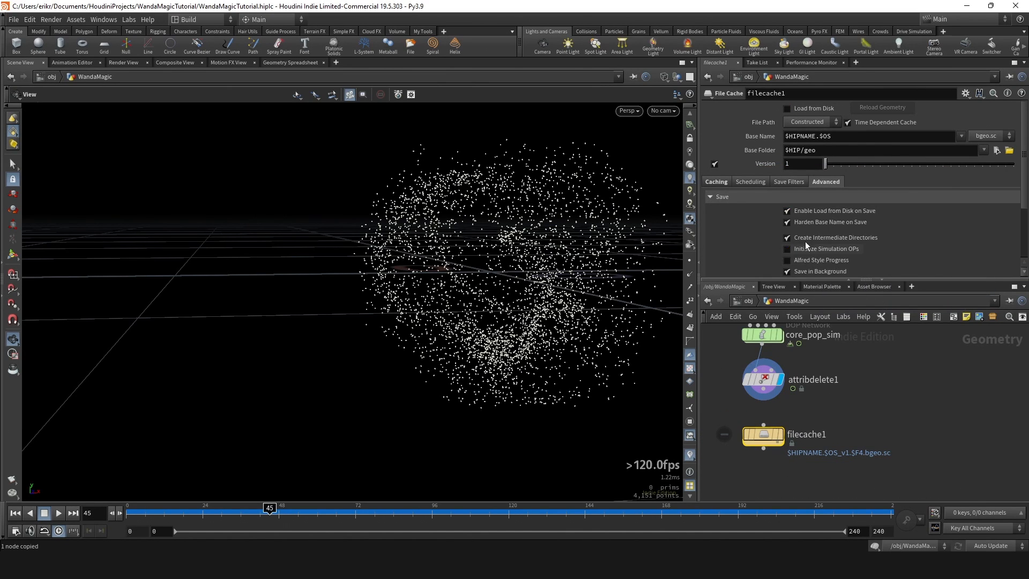
left_click(717, 181)
scroll(732, 189, "down", 3)
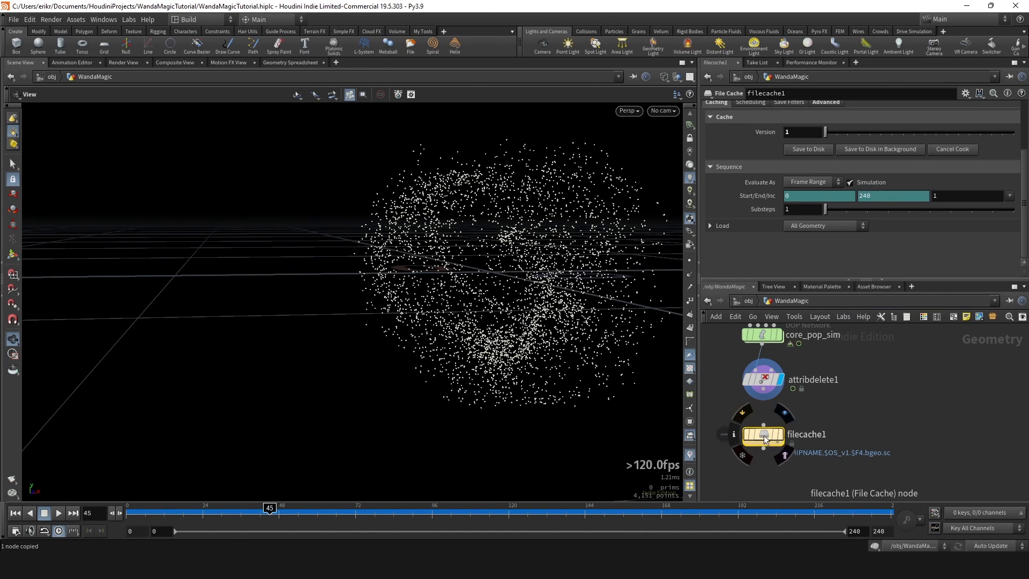
scroll(783, 156, "up", 3)
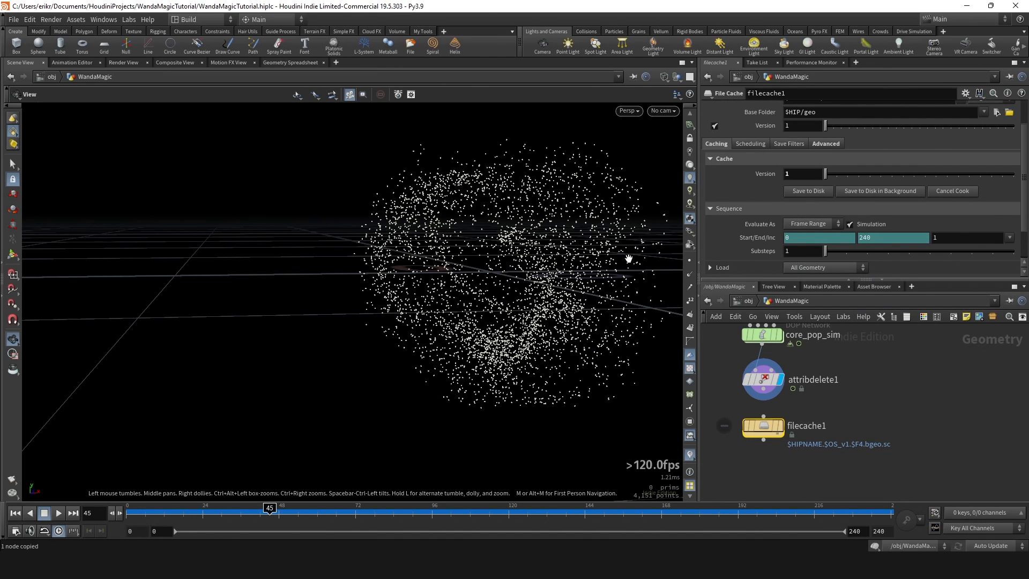
left_click(838, 147)
left_click(713, 159)
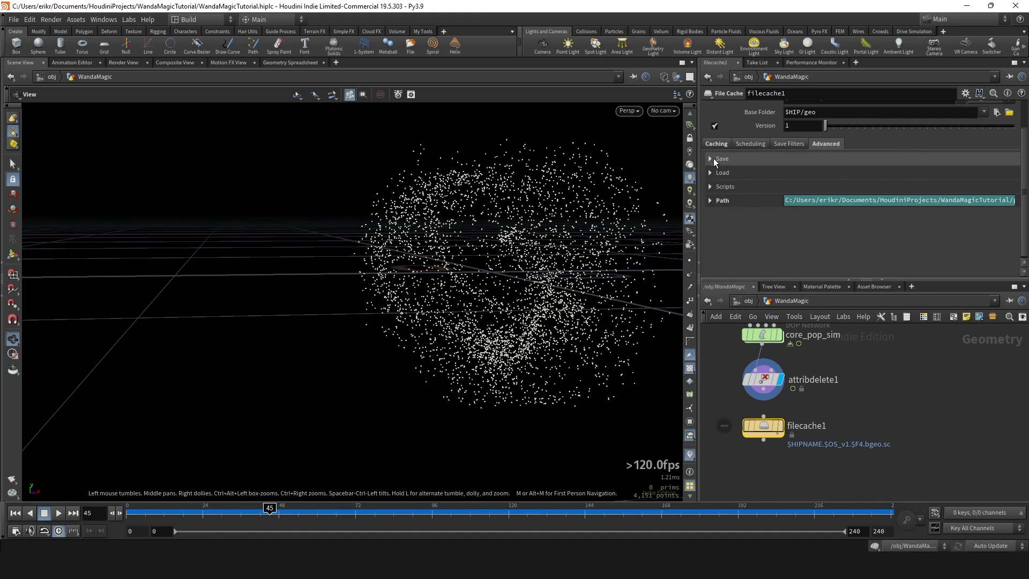
left_click(713, 159)
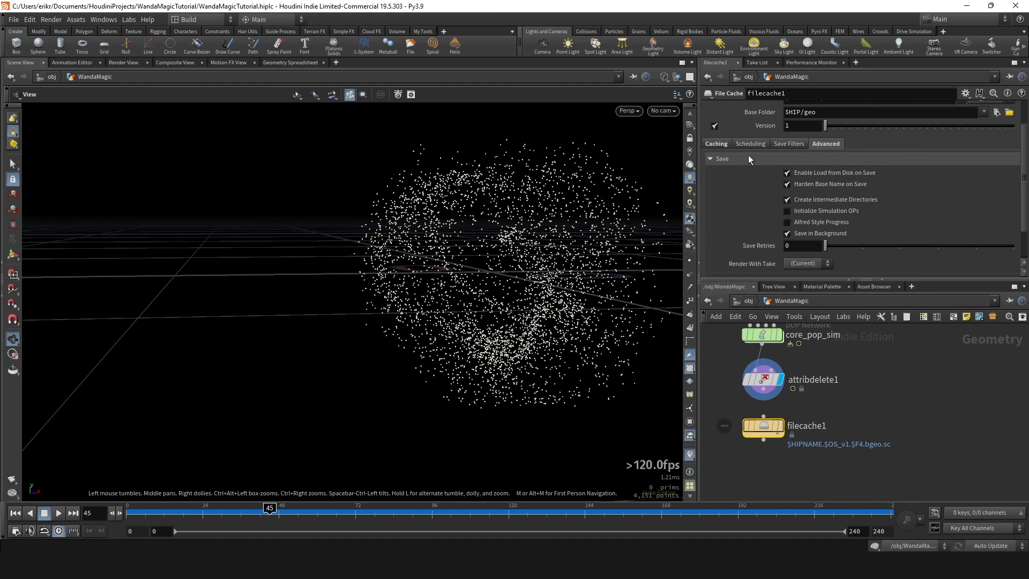
left_click(818, 211)
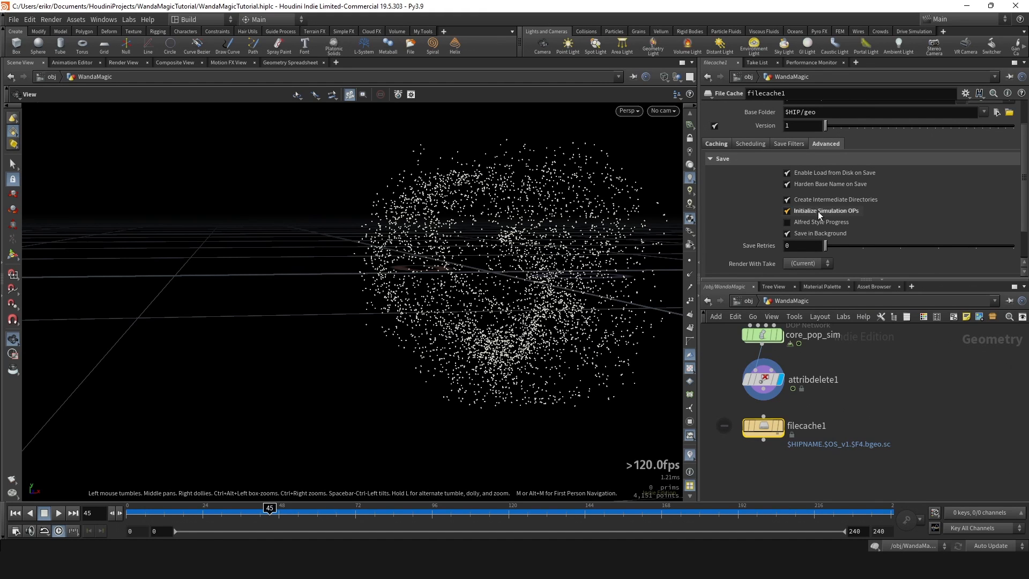
left_click(713, 145)
scroll(814, 444, "down", 2)
scroll(809, 378, "up", 3)
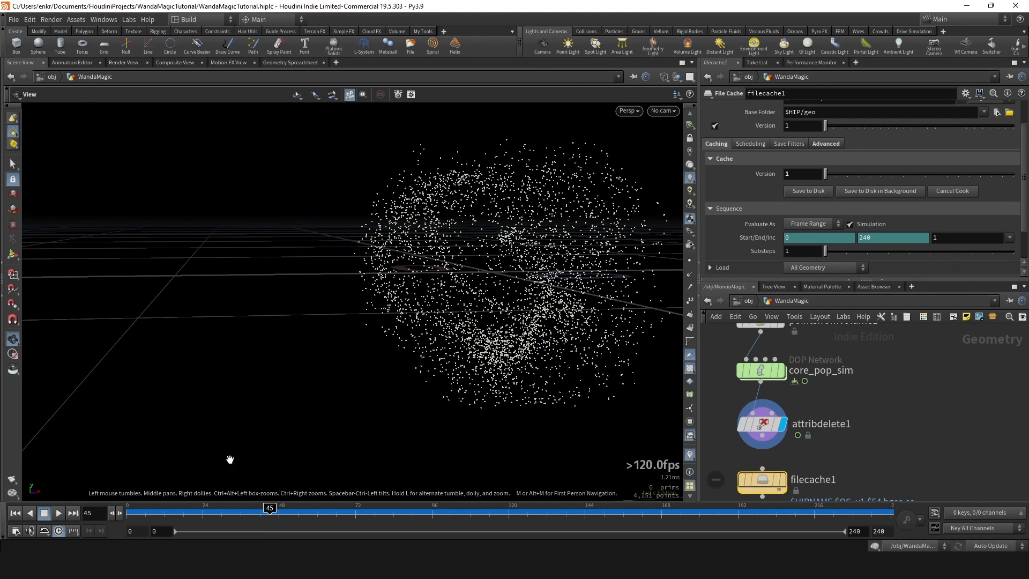
Connect attribdelete1's output to filecache1 and place the cache node directly beneath it.
scroll(766, 413, "down", 2)
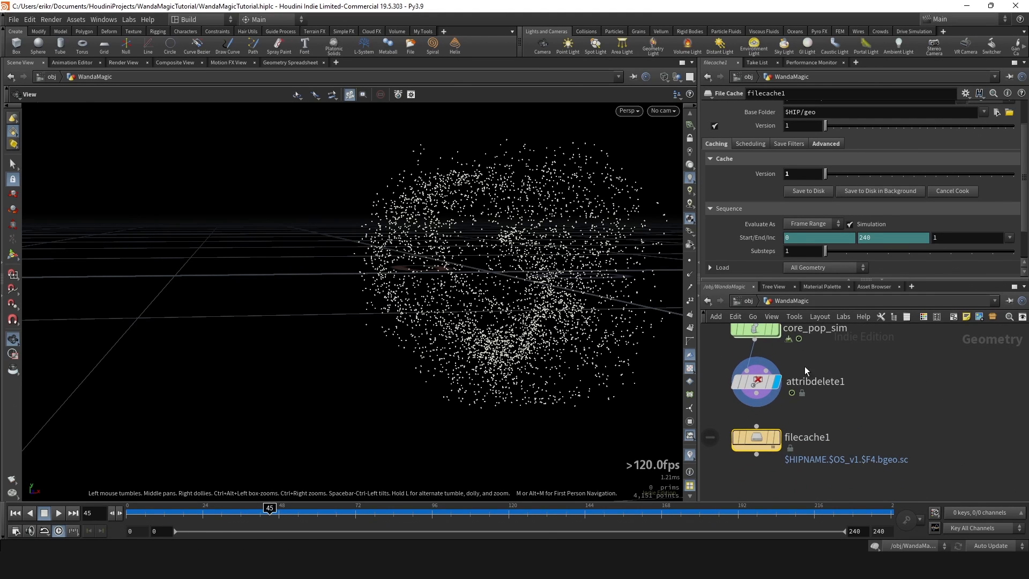
mouse_move(781, 390)
middle_click_drag(814, 403, 827, 394)
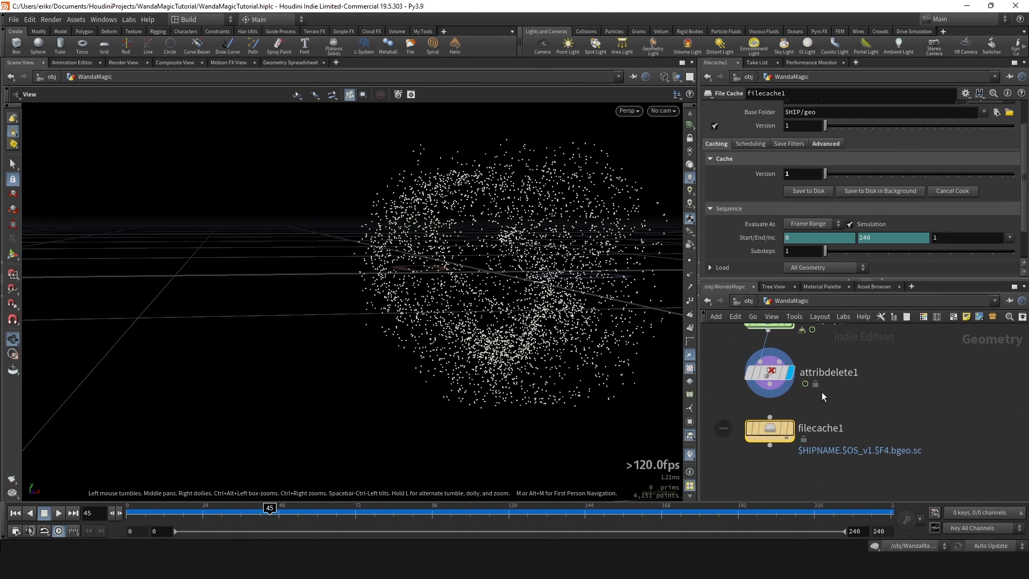
mouse_move(227, 516)
left_mouse_down()
mouse_move(159, 515)
mouse_move(215, 515)
left_mouse_up()
middle_click_drag(874, 385, 859, 379)
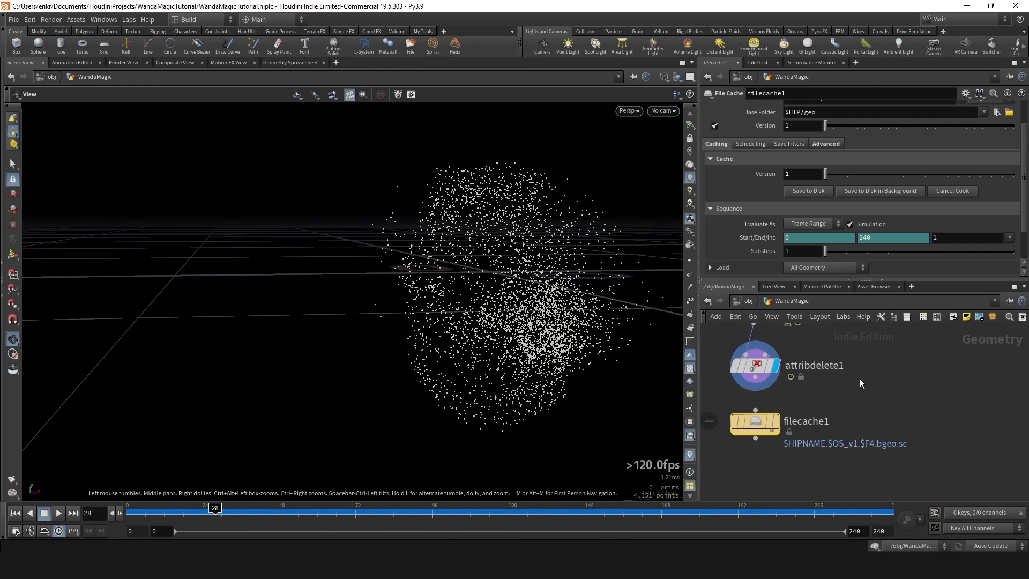
scroll(764, 381, "up", 2)
left_click(751, 376)
left_click(755, 435)
middle_click_drag(766, 437, 780, 417)
left_click_drag(781, 418, 780, 408)
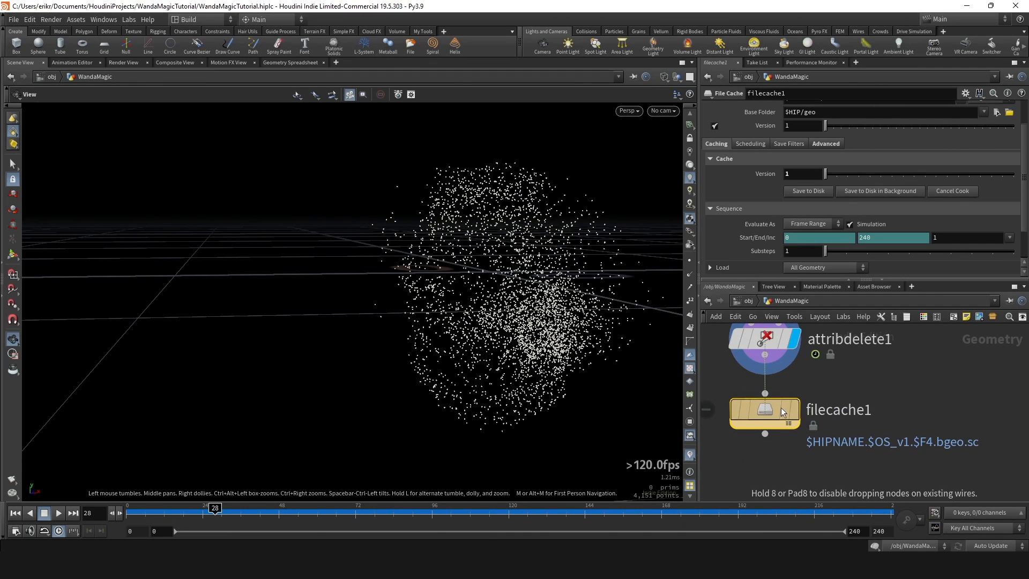
Rename the File Cache node as cache_core_popsim.
double_click(850, 410)
type("cache_core_popsim")
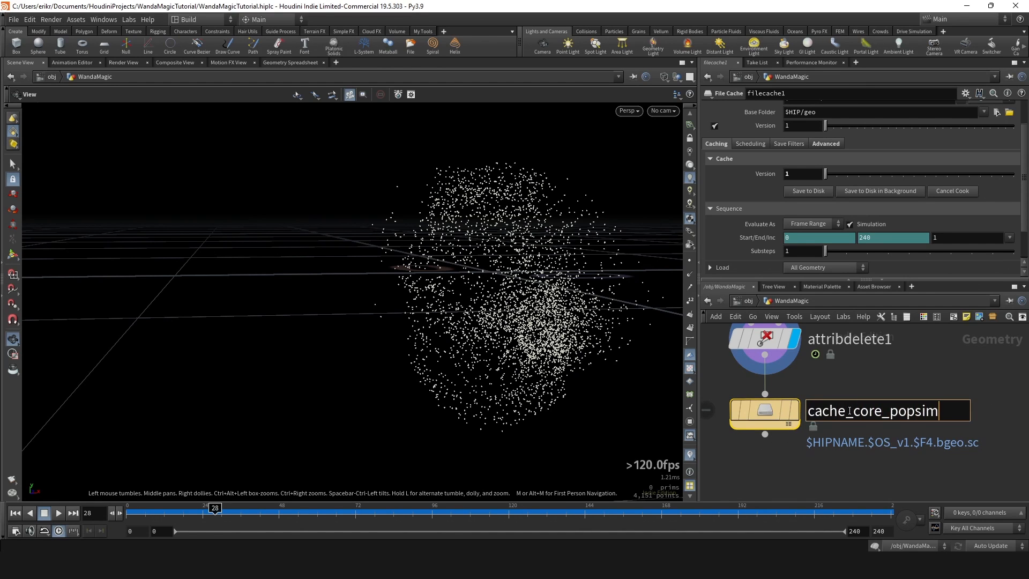
key("Return")
Copy core_pop_sim's Start Frame parameter and paste it as a reference into cache_core_popsim's sequence start frame.
scroll(843, 384, "down", 3)
middle_click_drag(835, 338, 823, 378)
scroll(814, 376, "up", 1)
left_click(777, 355)
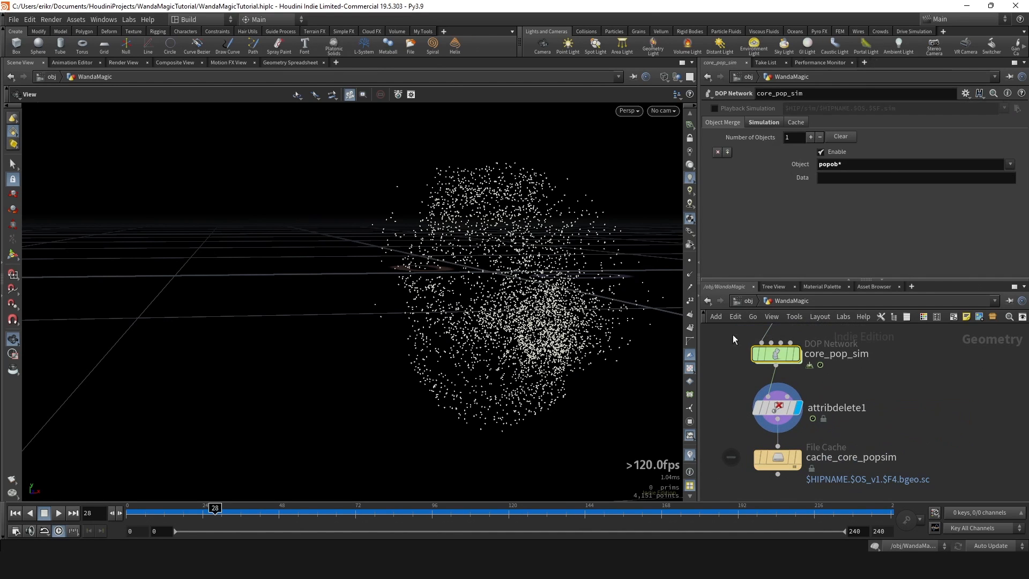
right_click(801, 207)
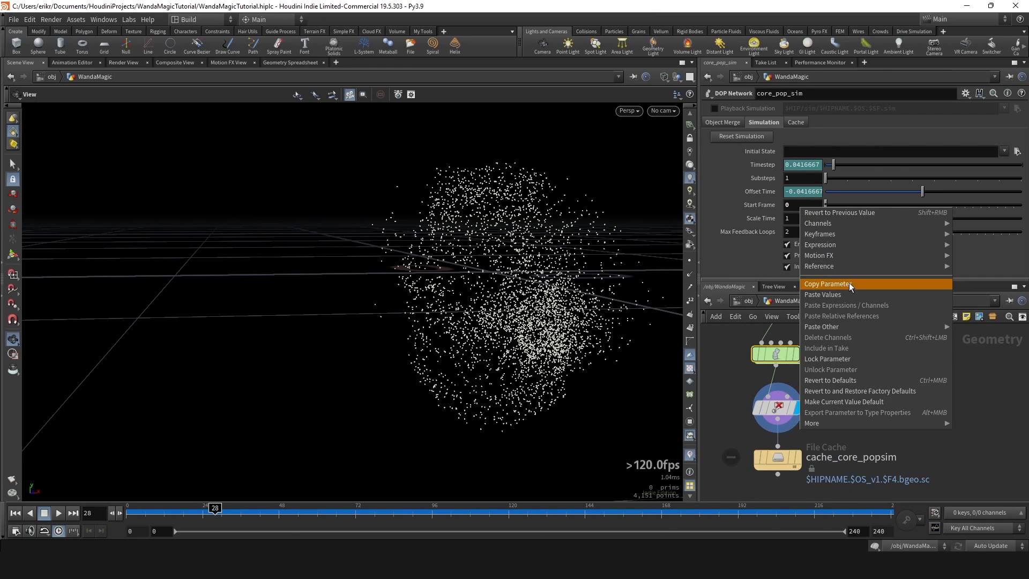
left_click(841, 285)
scroll(886, 405, "down", 1)
middle_click_drag(887, 404, 883, 367)
left_click(795, 411)
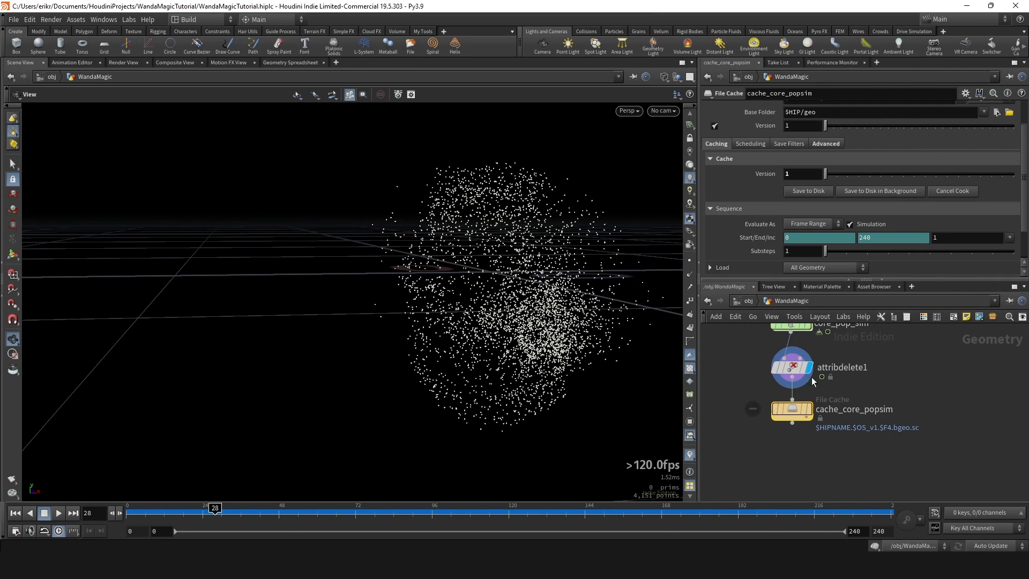
right_click(810, 237)
left_click(855, 355)
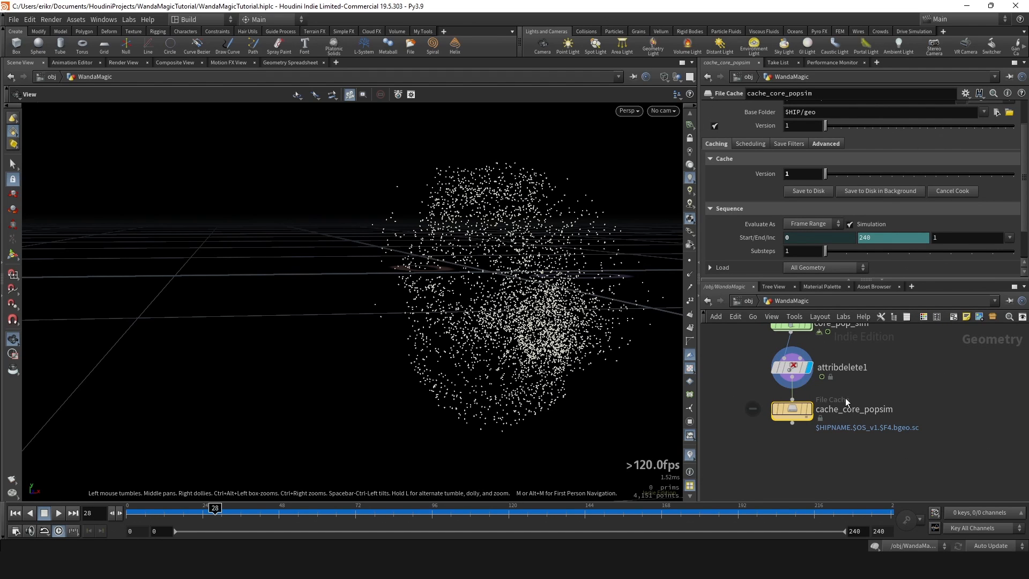
Set the display flag on cache_core_popsim and review its cache settings.
left_click(783, 412)
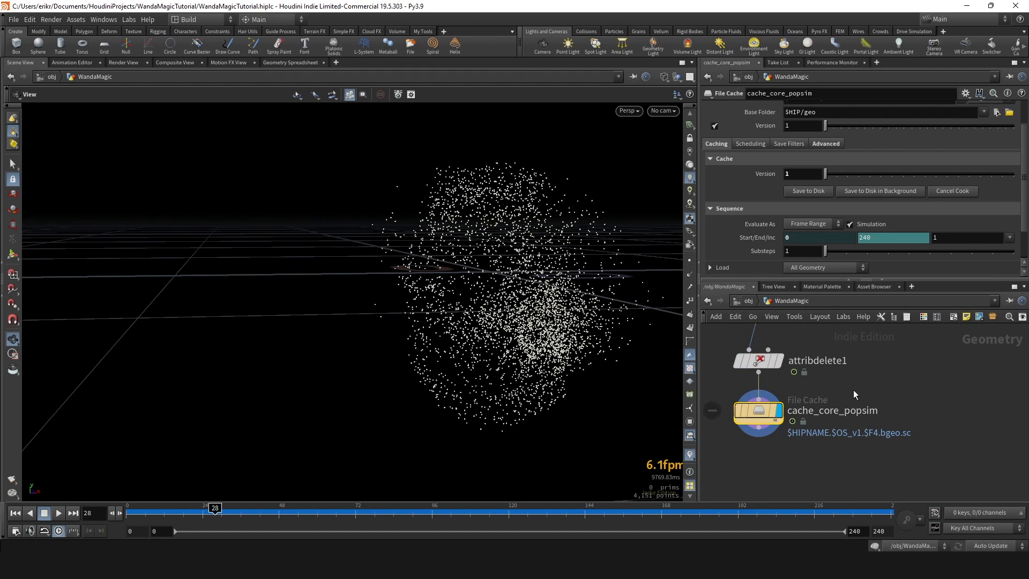
scroll(841, 396, "down", 3)
scroll(766, 227, "down", 1)
scroll(763, 211, "up", 1)
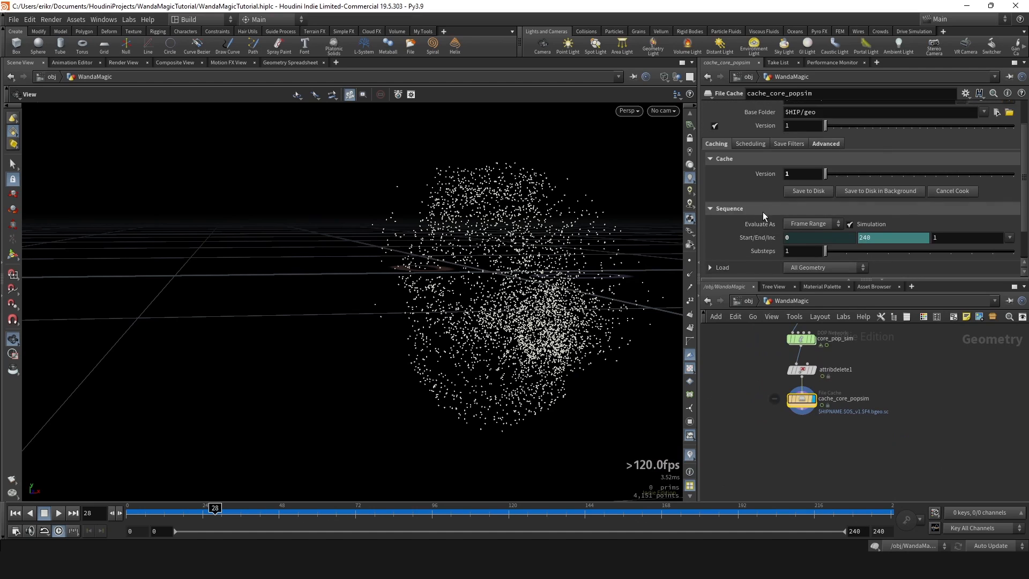
scroll(763, 211, "up", 1)
Set both the playback range end and the global end frame of the timeline to 120.
double_click(862, 529)
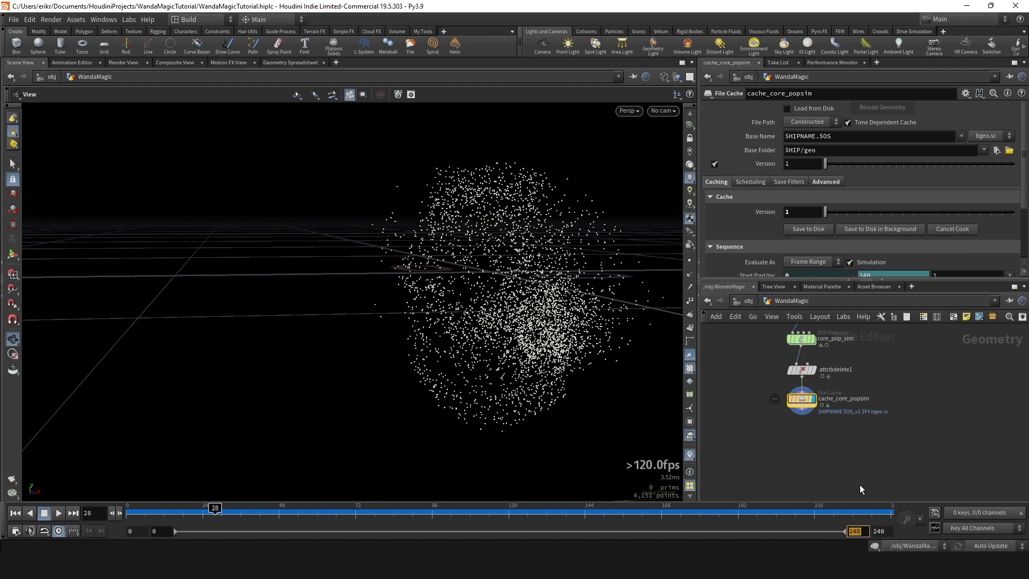
type("120")
key("Return")
scroll(860, 484, "up", 2)
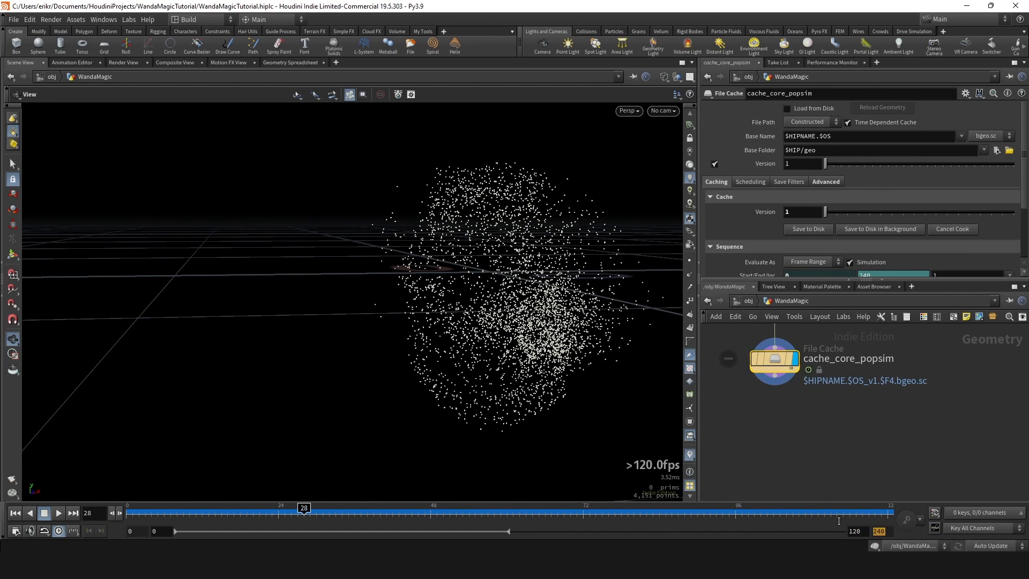
type("120")
key("Return")
left_click_drag(871, 421, 735, 348)
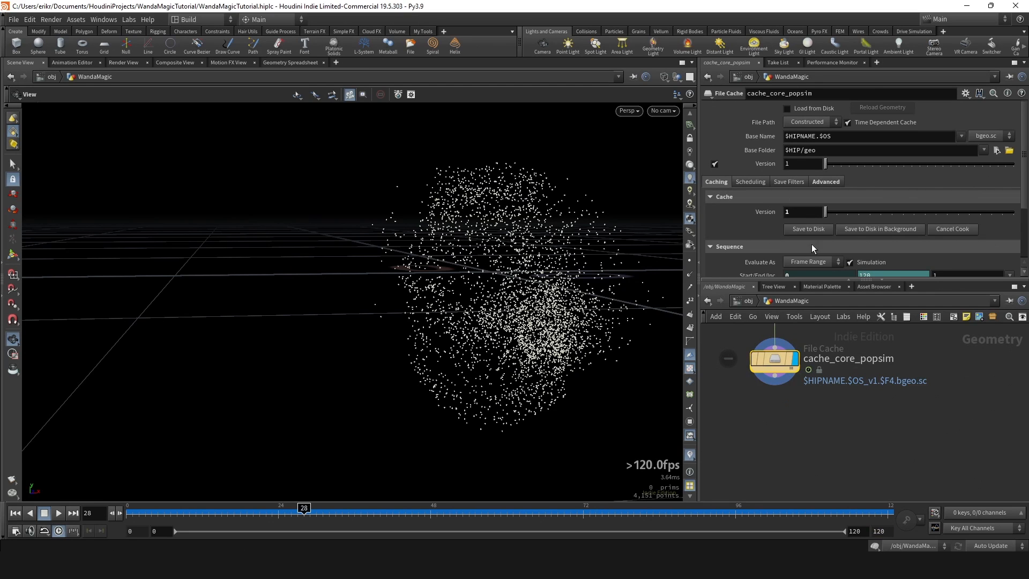
Save the cache_core_popsim frame range to disk and play back the cached particles.
left_click(809, 229)
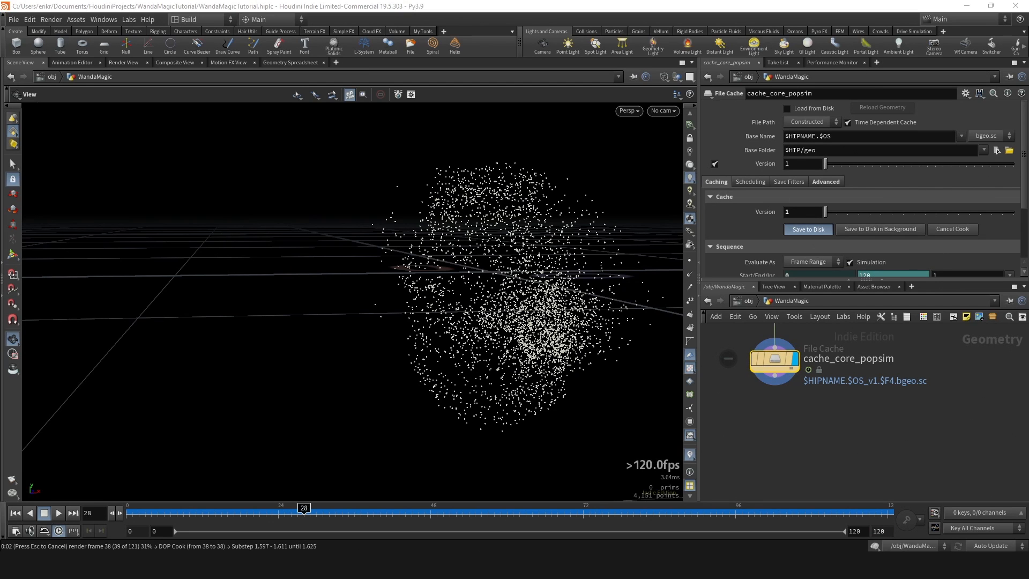
left_click_drag(637, 188, 456, 184)
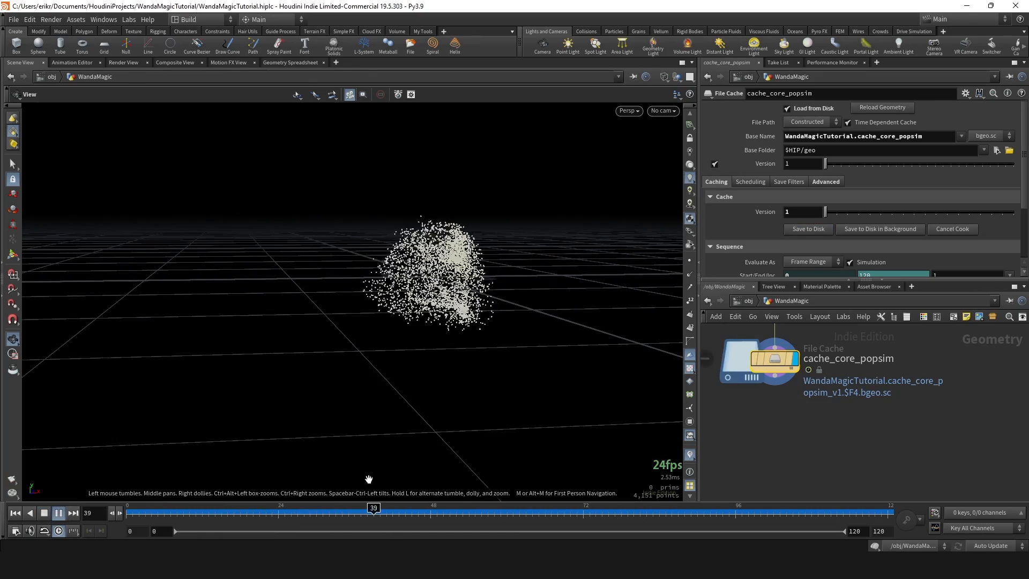
scroll(778, 410, "down", 2)
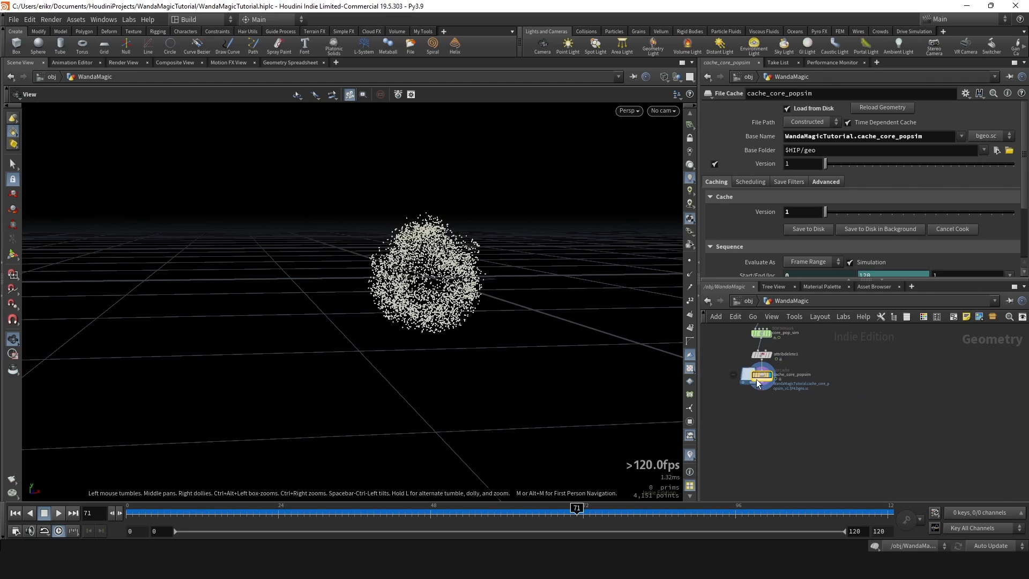
Add a Trail node below cache_core_popsim, display it, and set its Result Type to Compute Velocity.
left_click(773, 406)
type("trail")
key("Return")
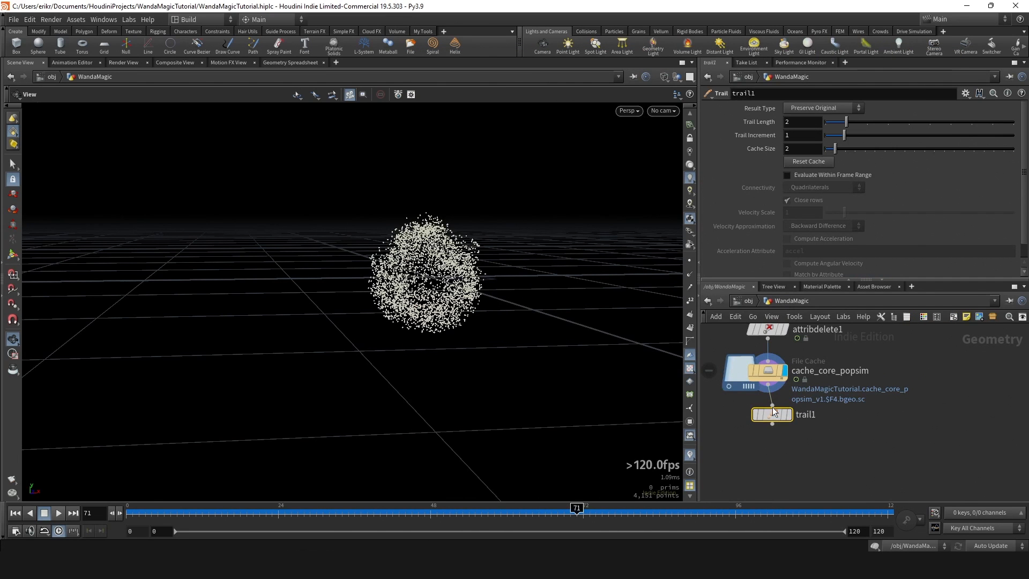
left_click(789, 410)
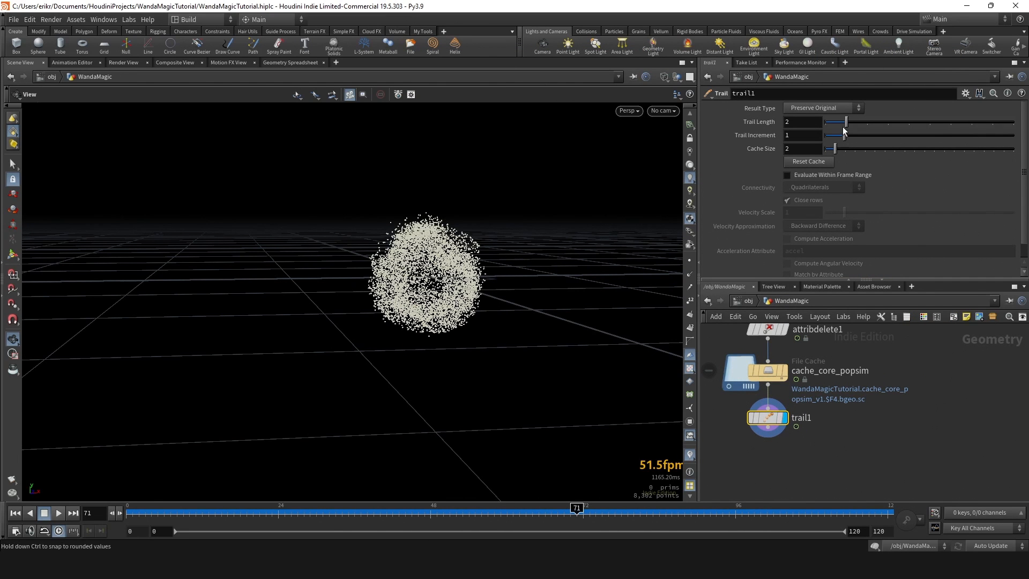
left_click(830, 108)
left_click(820, 150)
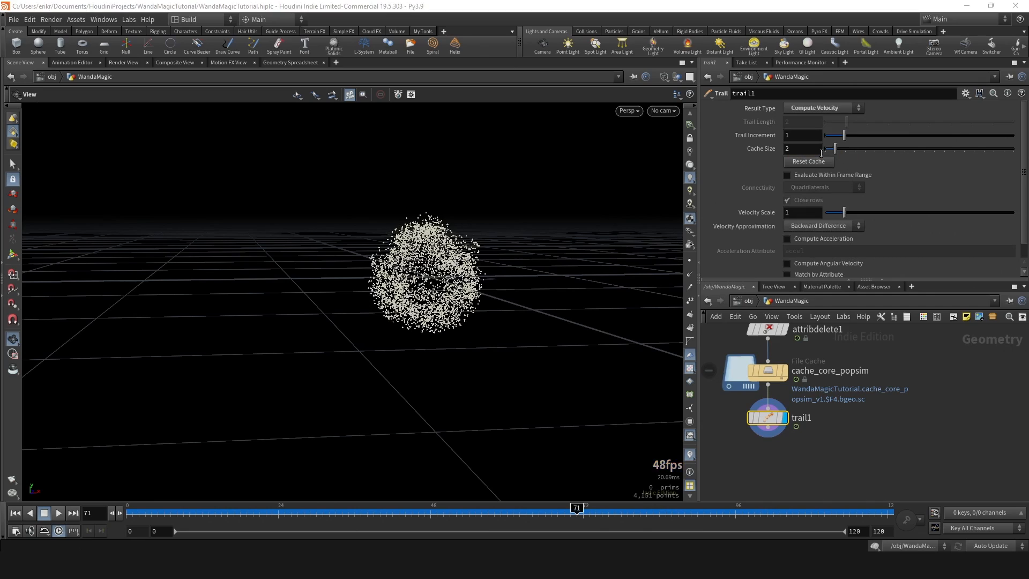
Show velocity trails on the points and display core_pop_sim at frame 51 to examine the simulation's own velocities.
left_click(690, 289)
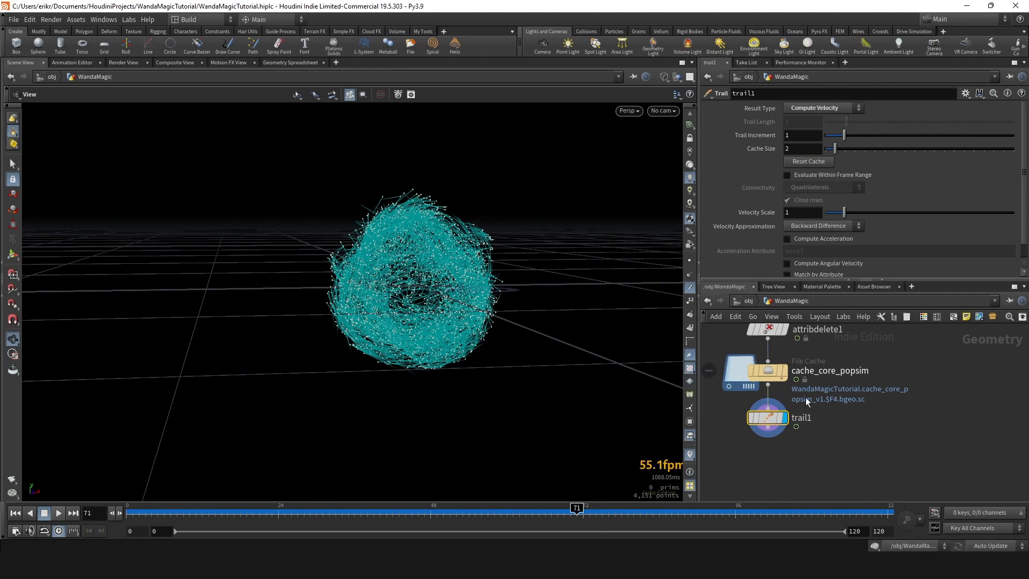
right_click_drag(366, 268, 613, 265)
middle_click_drag(818, 348, 782, 330)
left_click(781, 353)
scroll(776, 362, "up", 2)
middle_click_drag(786, 408, 810, 466)
left_click_drag(354, 515, 449, 506)
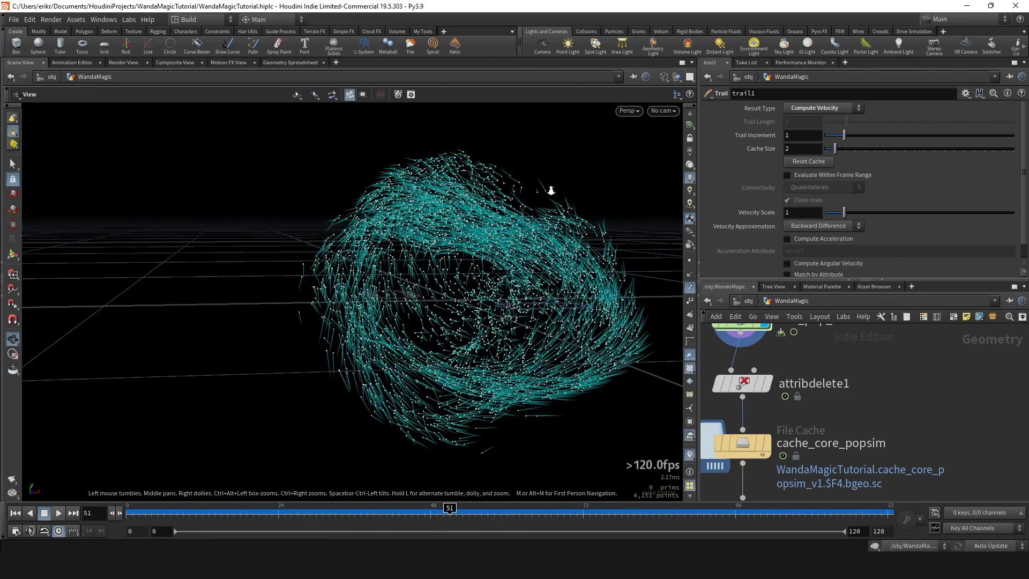
Display trail1 again and scrub through the frames to compare its computed velocities with those of the simulation.
scroll(551, 191, "up", 4)
scroll(823, 386, "down", 2)
middle_click_drag(822, 389, 820, 431)
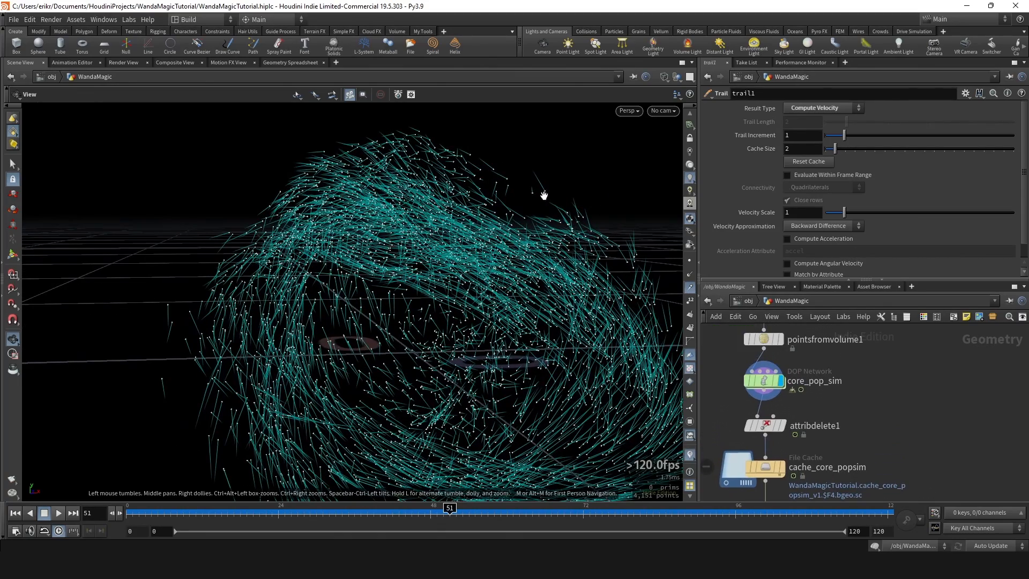
middle_click_drag(800, 394, 786, 317)
left_click(768, 437)
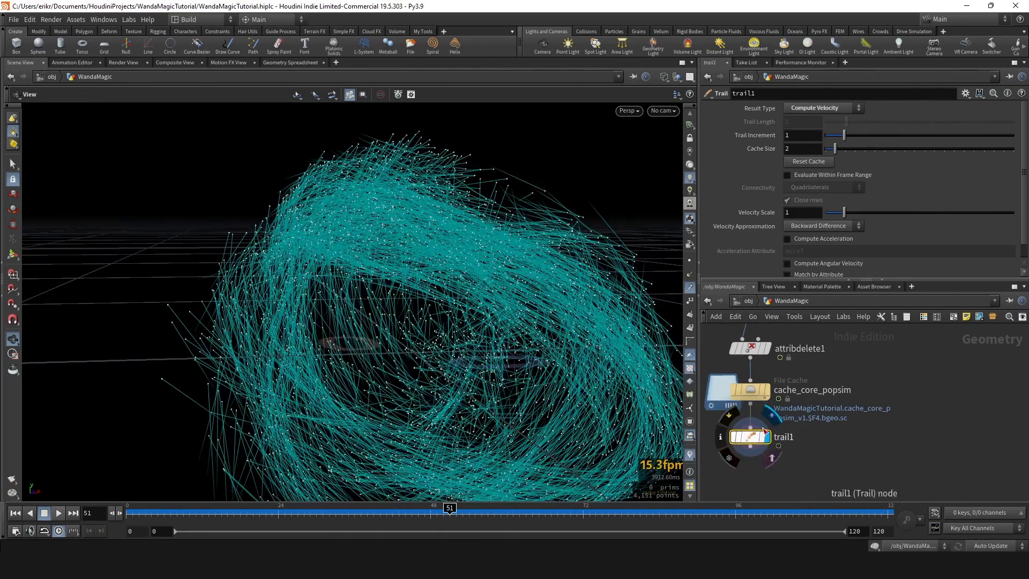
scroll(527, 244, "down", 1)
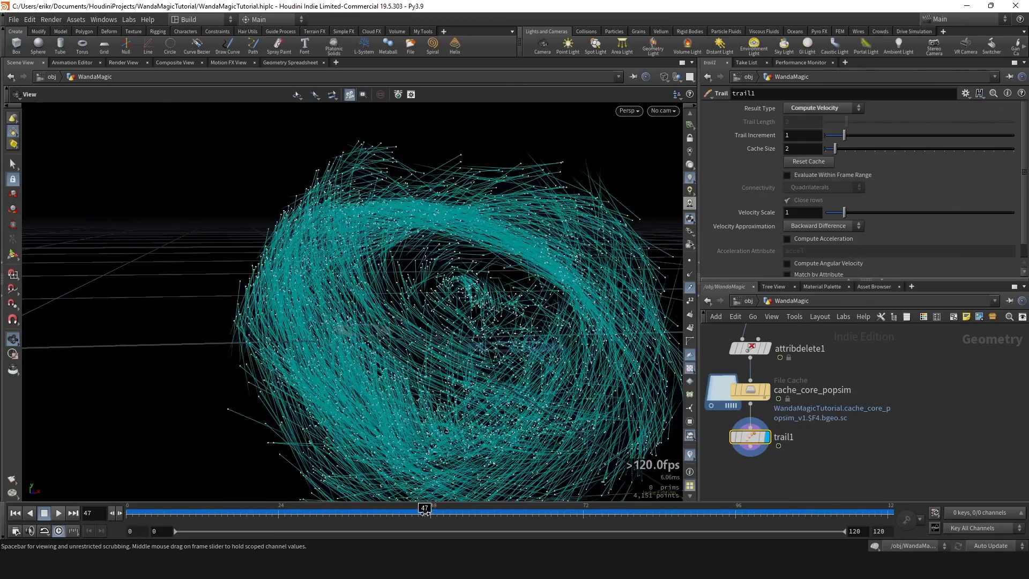
scroll(778, 221, "down", 1)
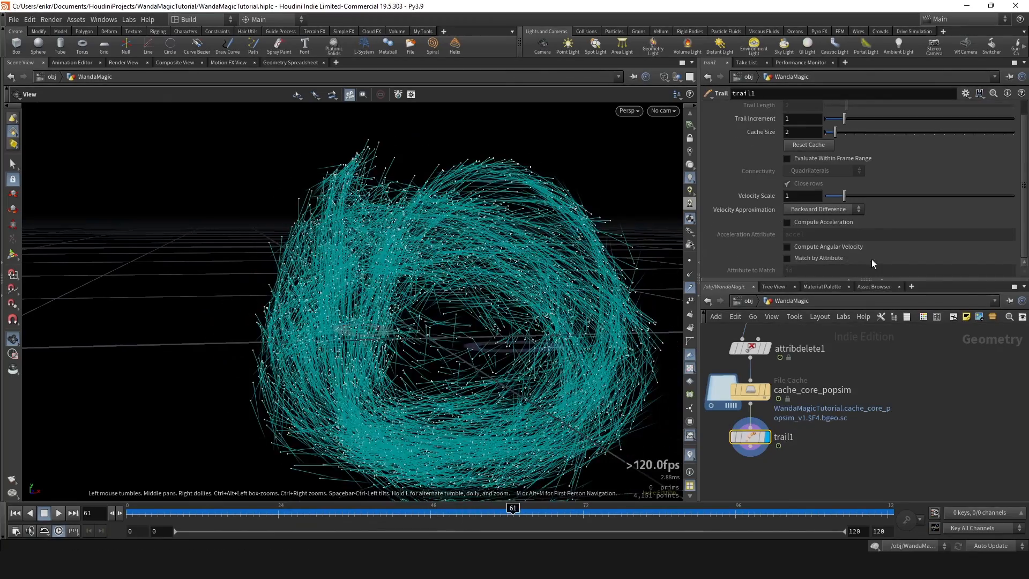
left_click_drag(301, 512, 450, 513)
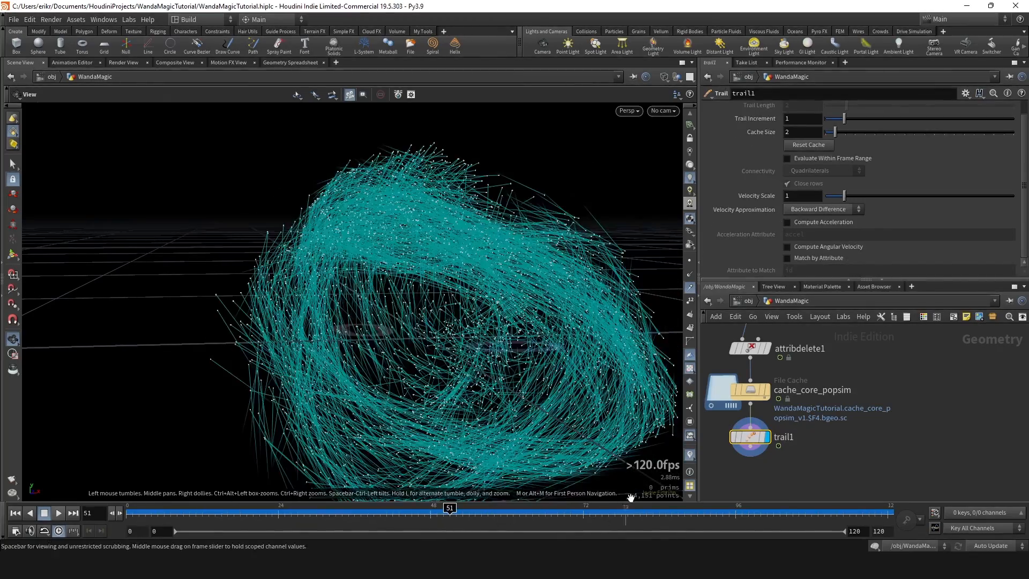
scroll(475, 272, "down", 3)
left_click_drag(300, 513, 507, 496)
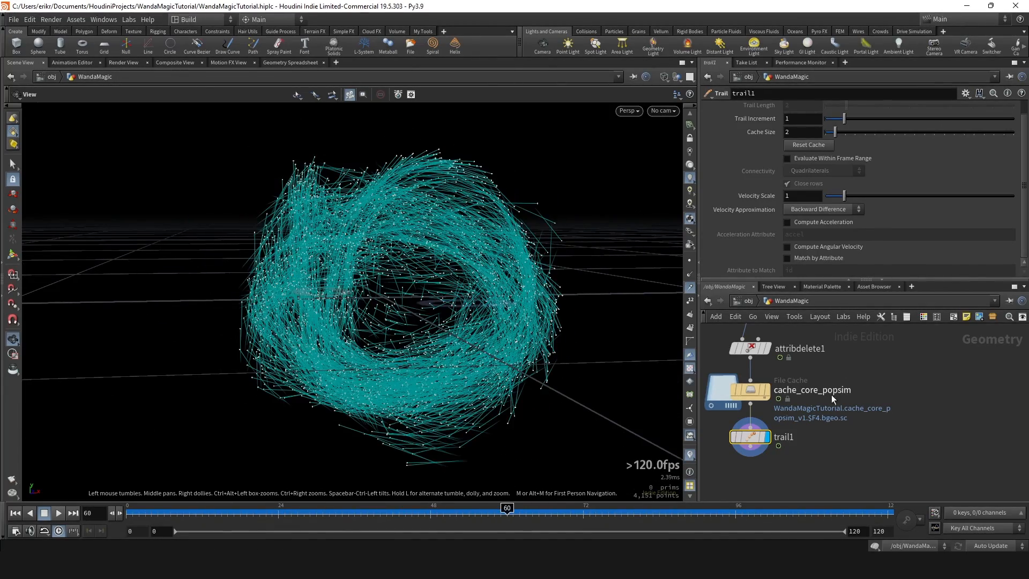
Set trail1's Velocity Approximation to Central Difference, comparing it with the previous method through undo and redo.
key("Tab")
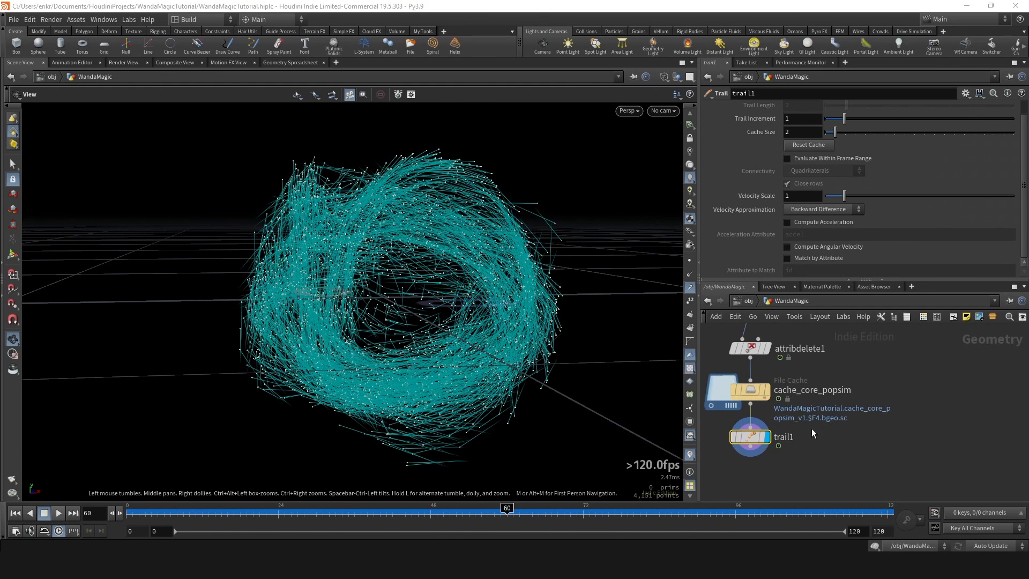
left_click(834, 209)
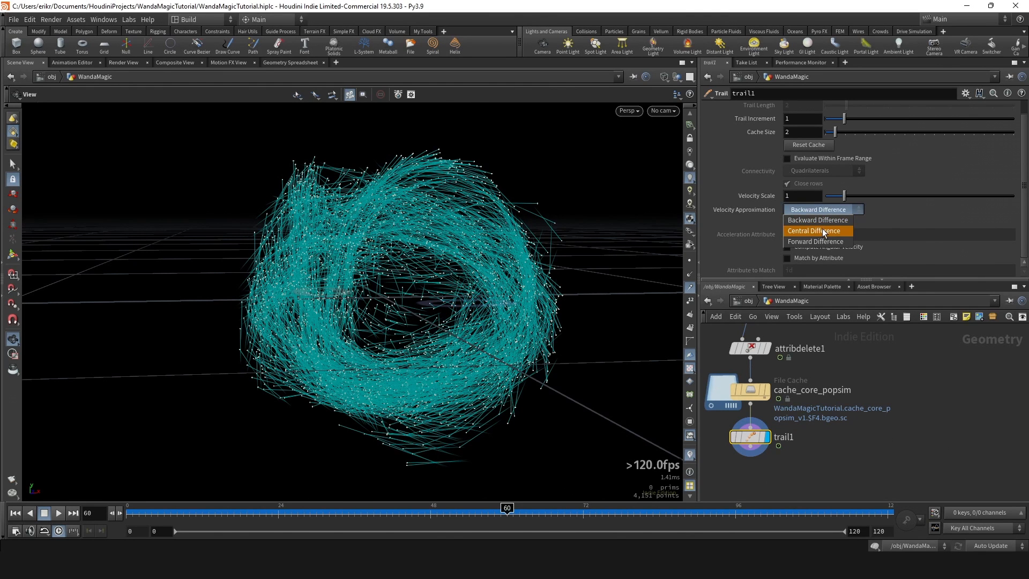
left_click(824, 232)
scroll(561, 222, "up", 2)
key("ctrl+z")
key("ctrl+shift+z")
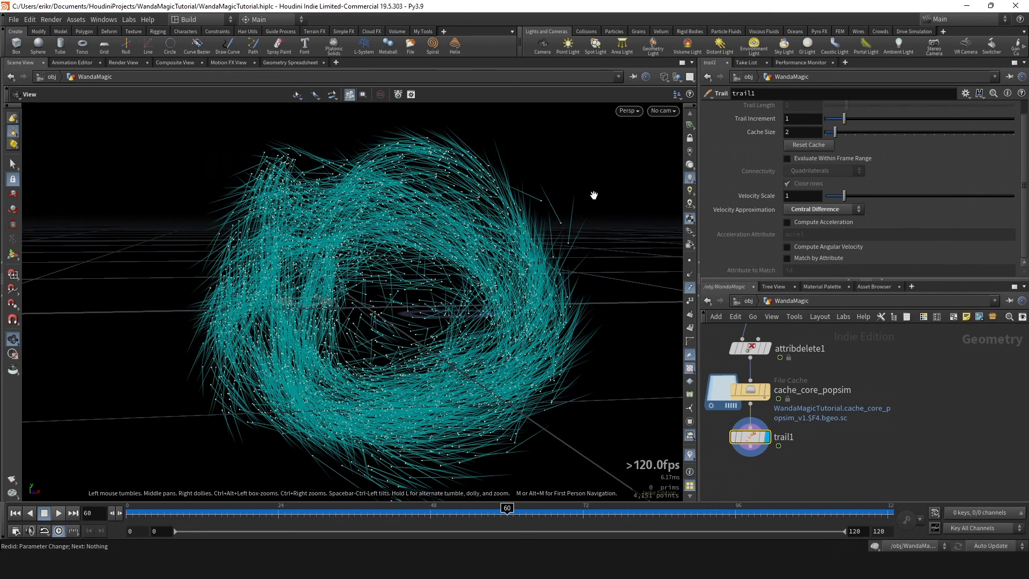
Examine the computed velocities on other frames, ending at frame 53, and hide the point velocity trails.
left_click_drag(506, 512, 645, 484)
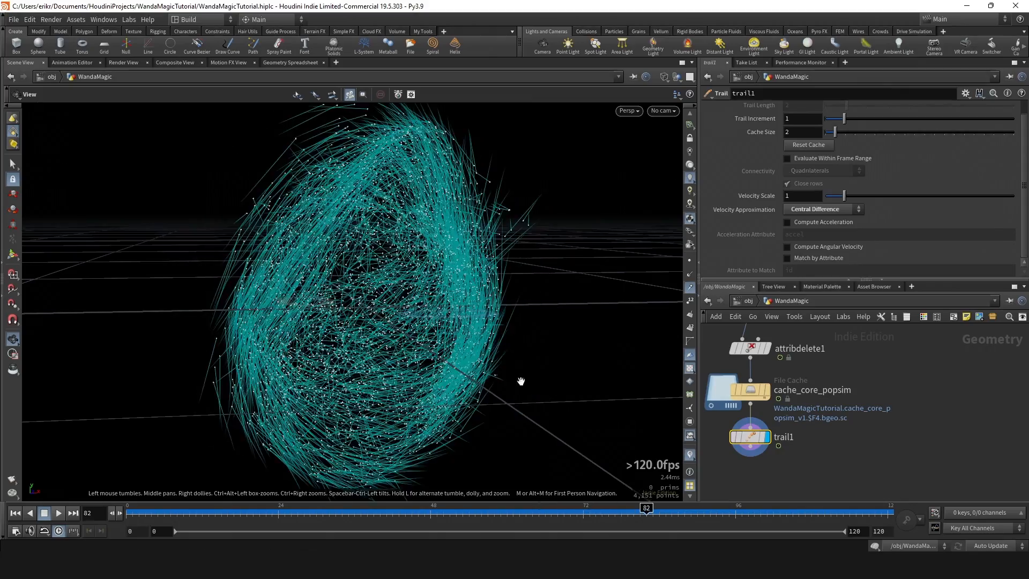
right_click_drag(521, 381, 521, 484)
mouse_move(485, 510)
left_mouse_down()
mouse_move(379, 510)
mouse_move(487, 506)
left_mouse_up()
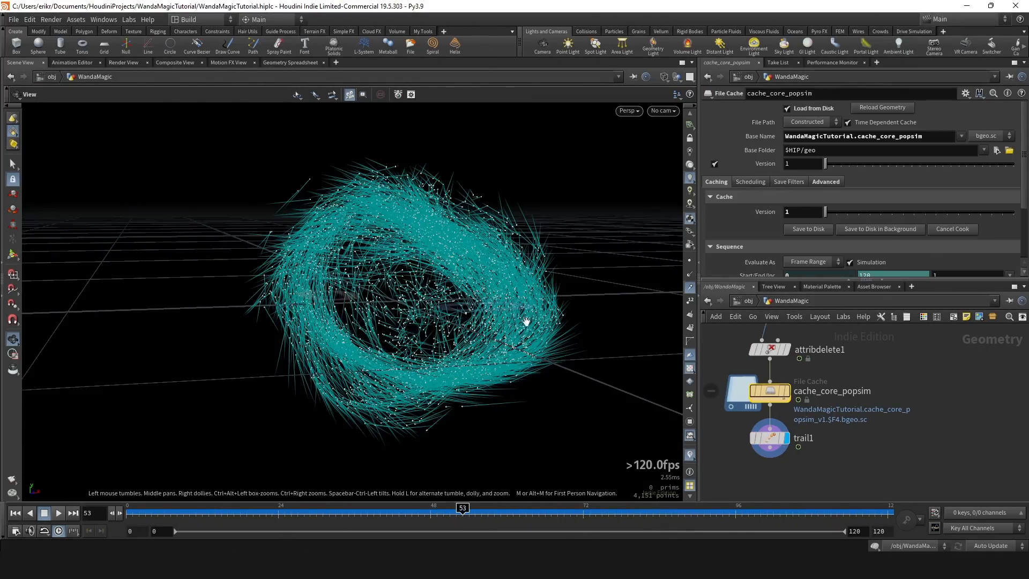
left_click_drag(525, 322, 533, 294)
left_click(689, 286)
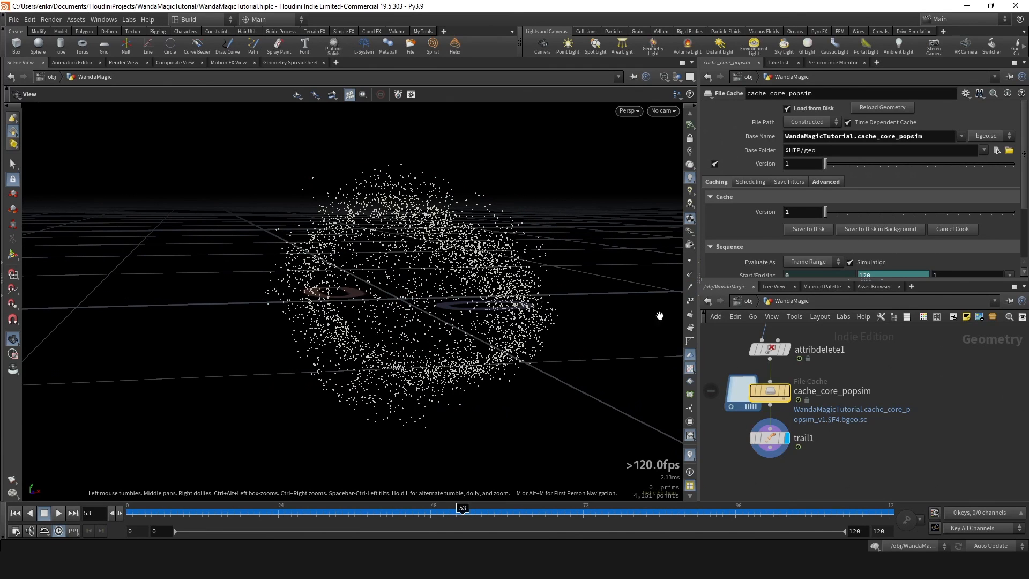
scroll(878, 388, "down", 2)
scroll(825, 388, "up", 3)
left_click_drag(906, 421, 747, 368)
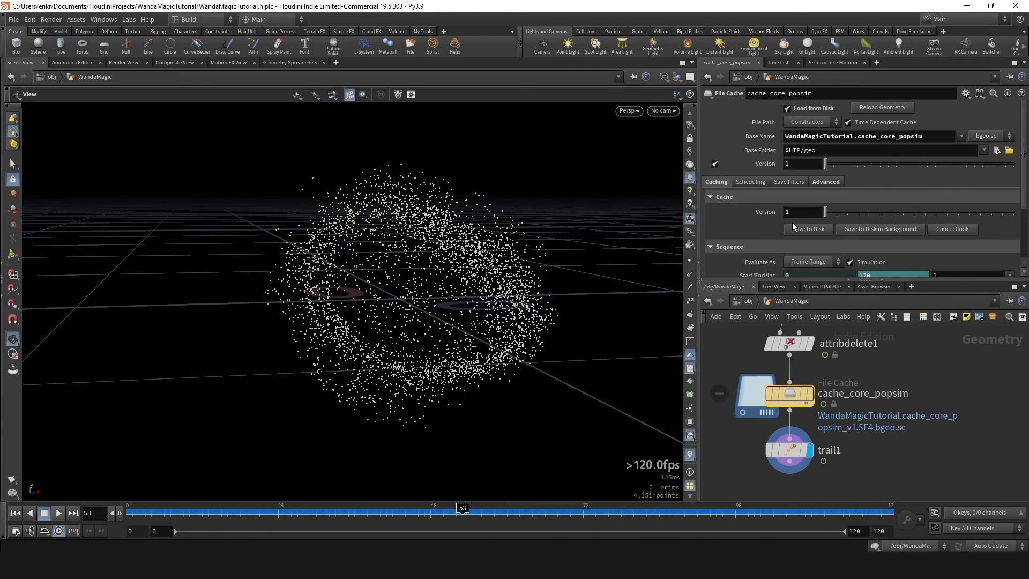
Display pointsfromvolume1 and set its Point Separation to .0015 for a denser particle source.
scroll(826, 420, "down", 5)
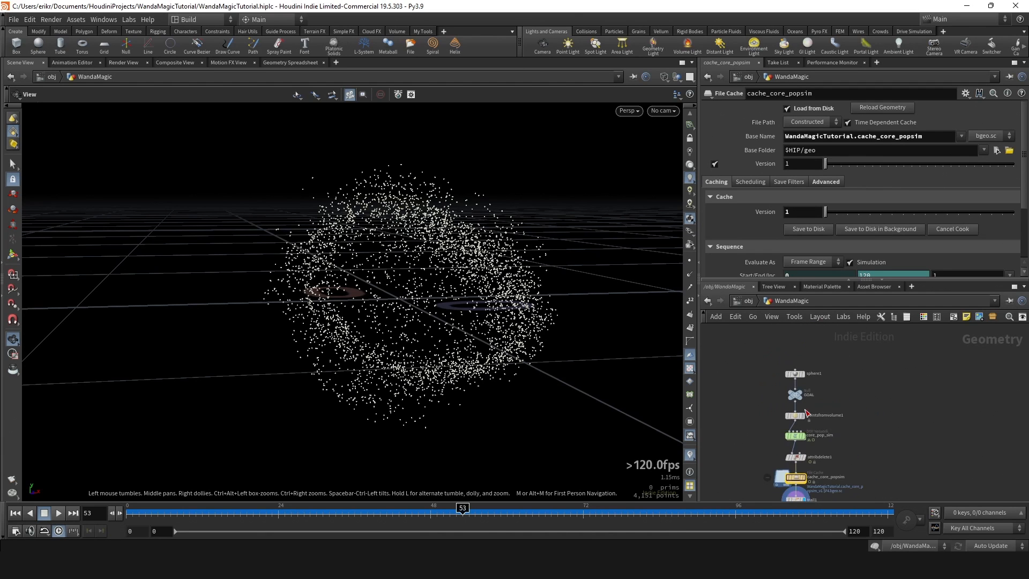
scroll(806, 411, "up", 4)
left_click(801, 422)
middle_click_drag(889, 408, 888, 404)
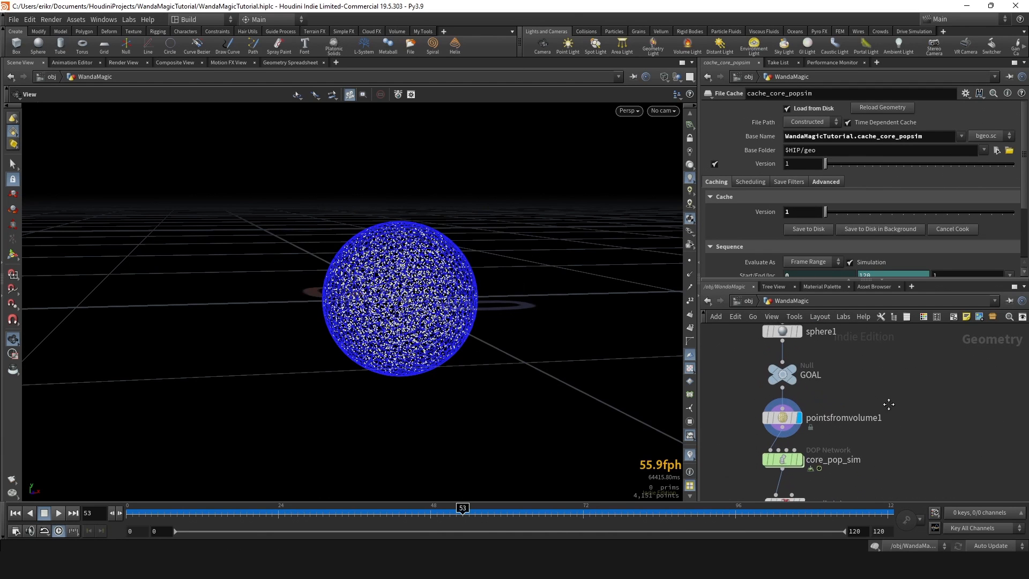
left_click(780, 412)
scroll(507, 281, "up", 3)
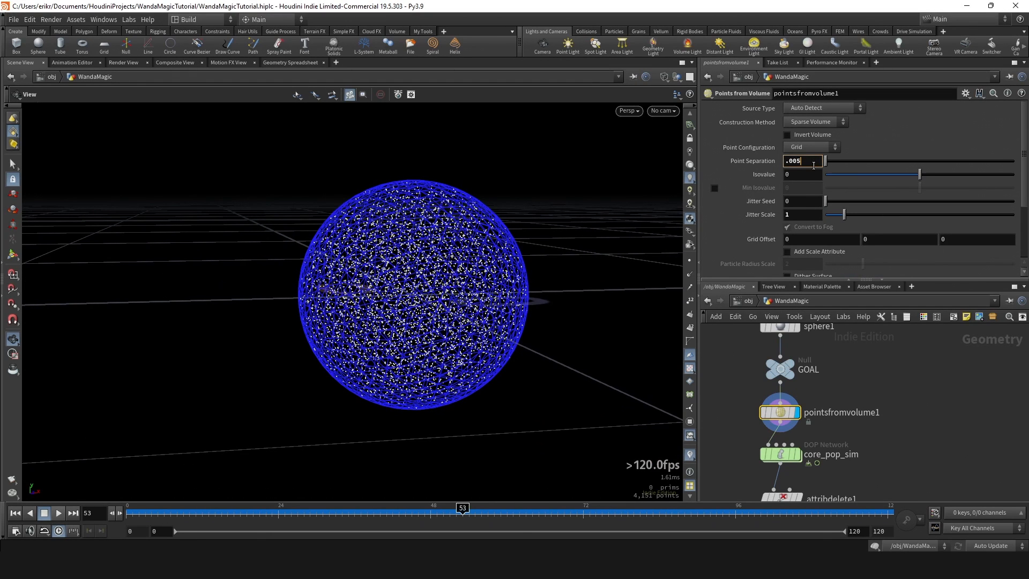
key("Return")
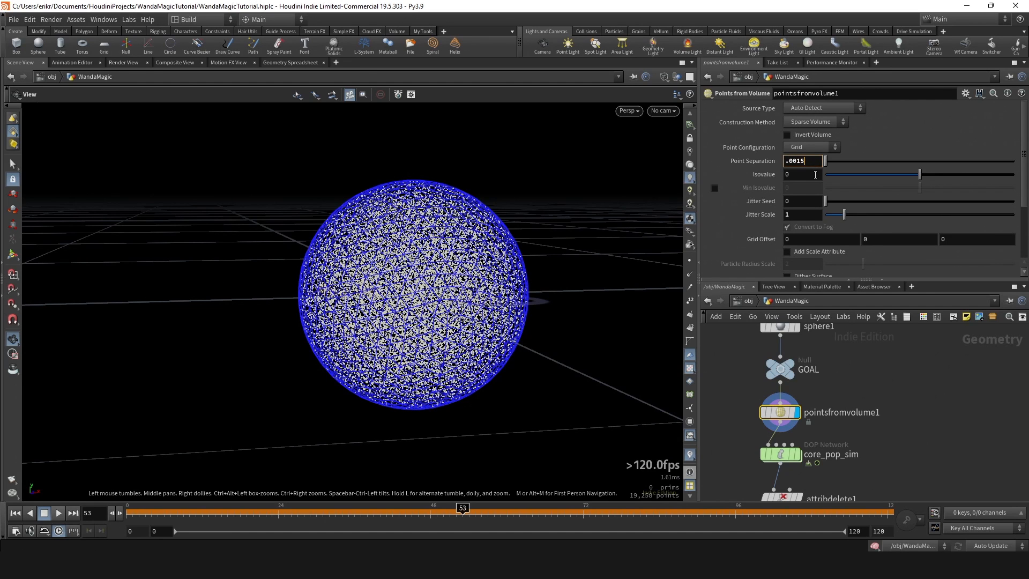
key("Return")
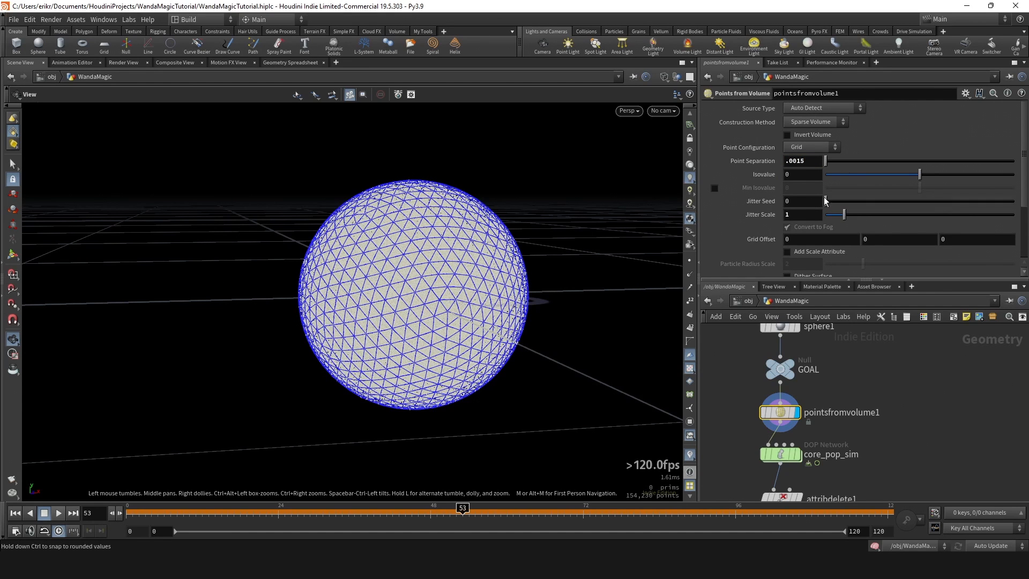
middle_click_drag(496, 346, 492, 319)
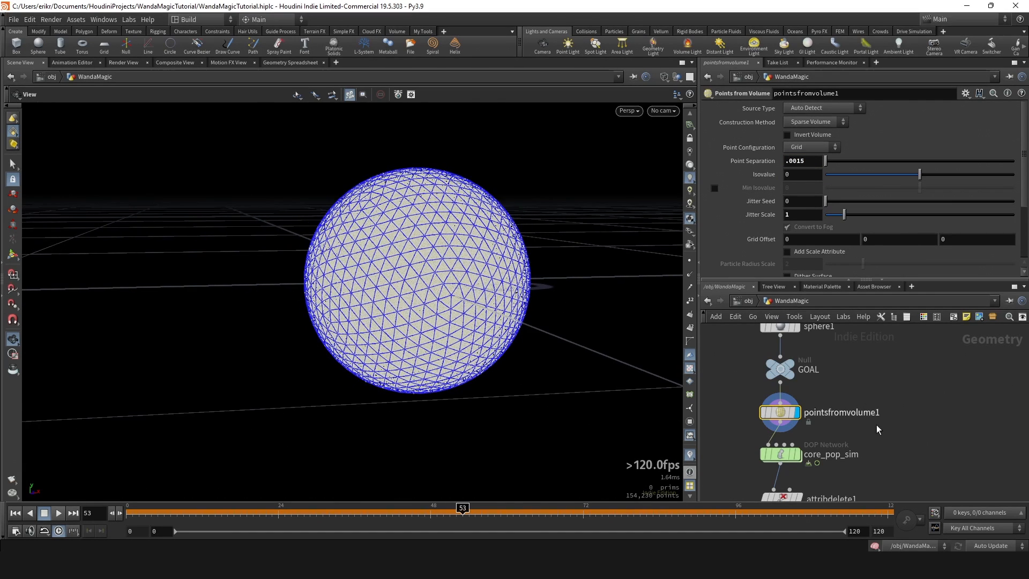
Display cache_core_popsim, set its cache version to 2, and save the denser simulation to disk.
scroll(868, 428, "down", 1)
middle_click_drag(857, 450, 828, 338)
scroll(783, 406, "up", 4)
left_click(765, 417)
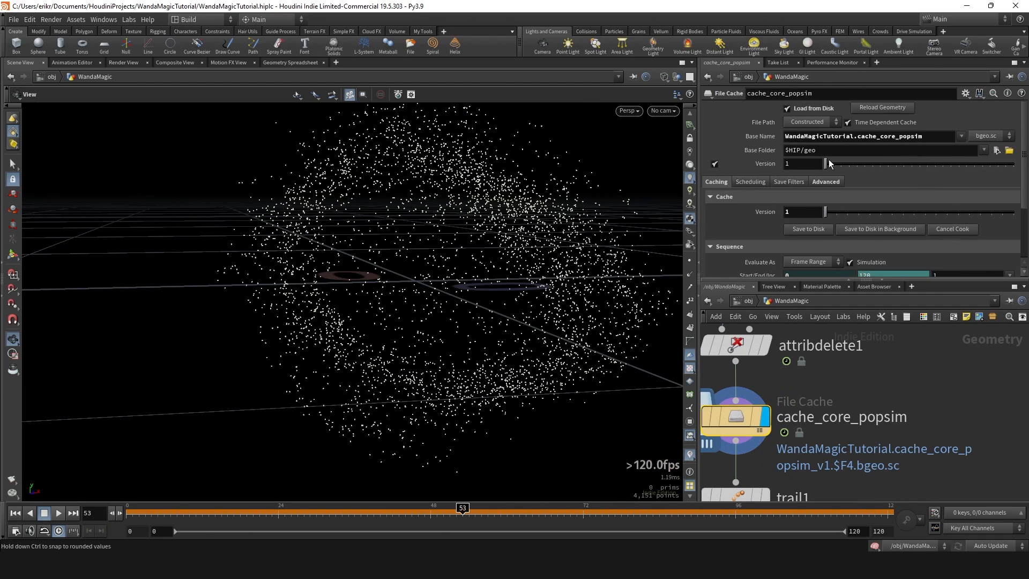
left_click(833, 165)
left_click(804, 228)
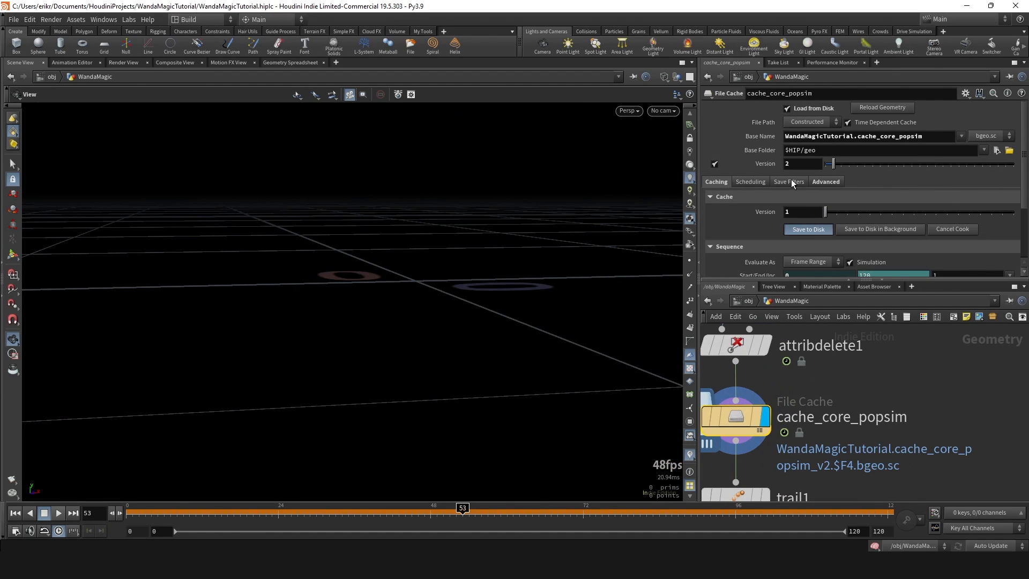
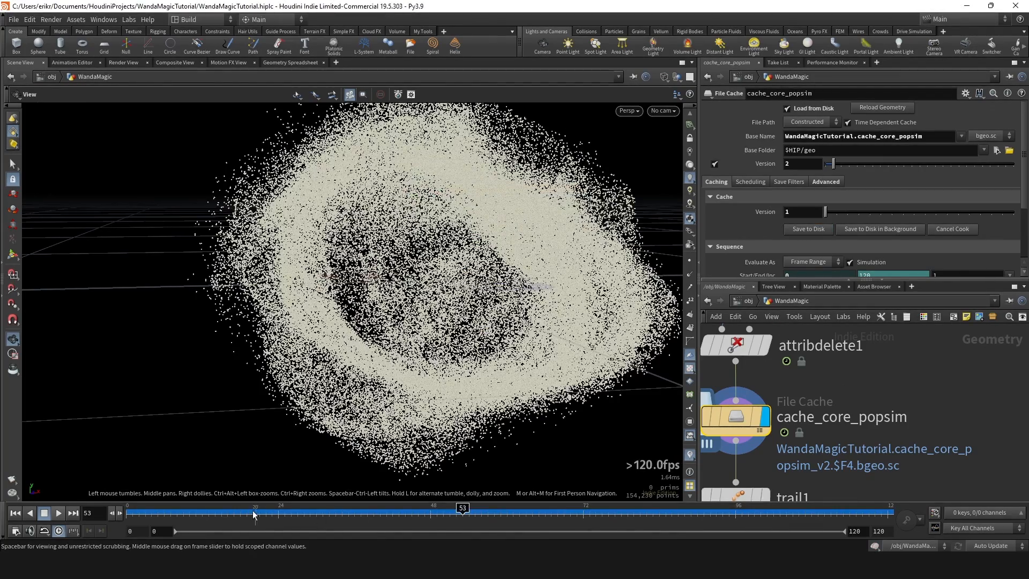
Display trail1 with velocity trails visible at frame 41 and set its Velocity Scale to .3.
scroll(537, 349, "down", 2)
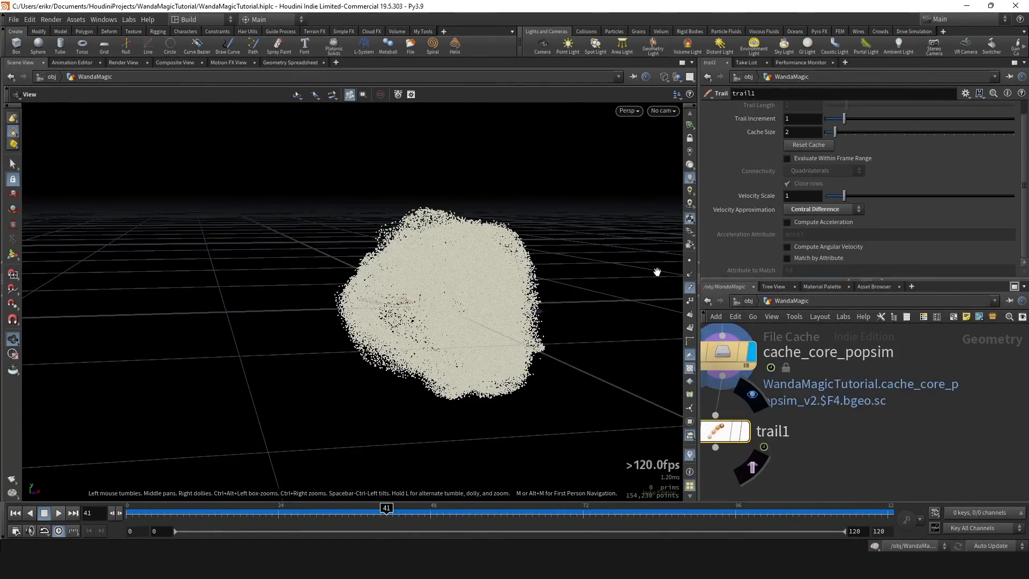
left_click(749, 430)
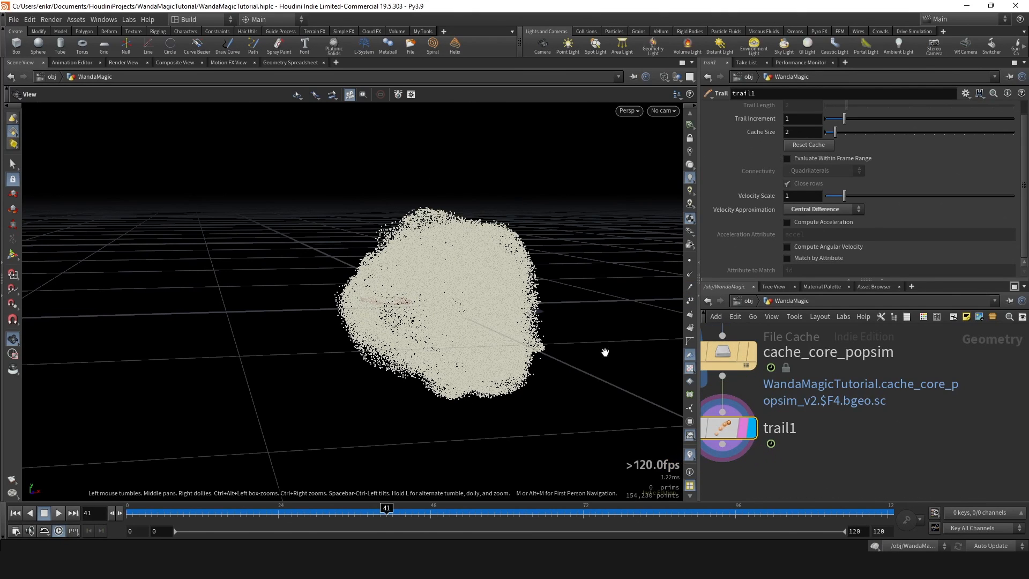
left_click_drag(785, 197, 906, 213)
type(".3")
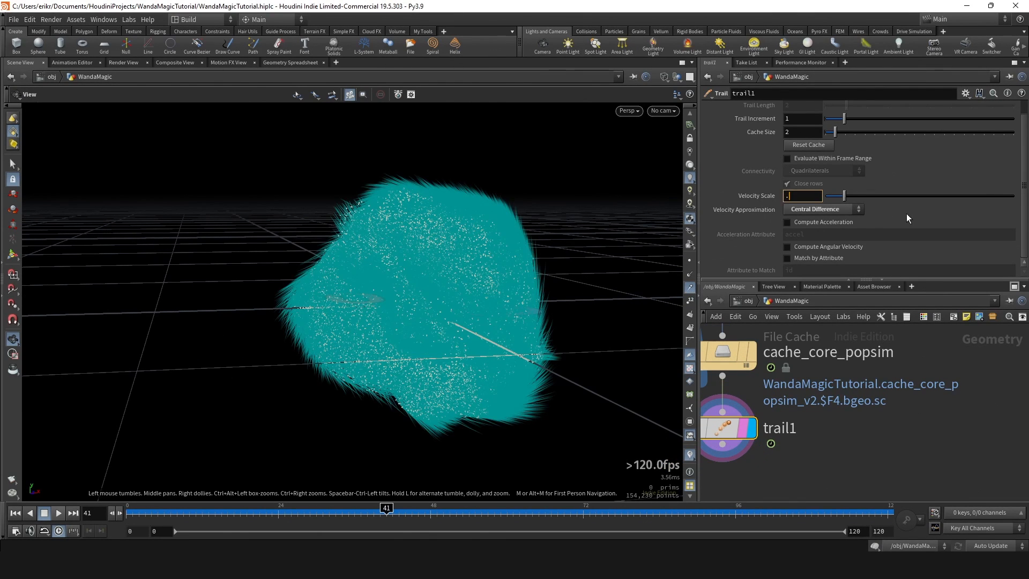
key("Return")
scroll(425, 244, "down", 2)
left_click_drag(473, 230, 358, 140)
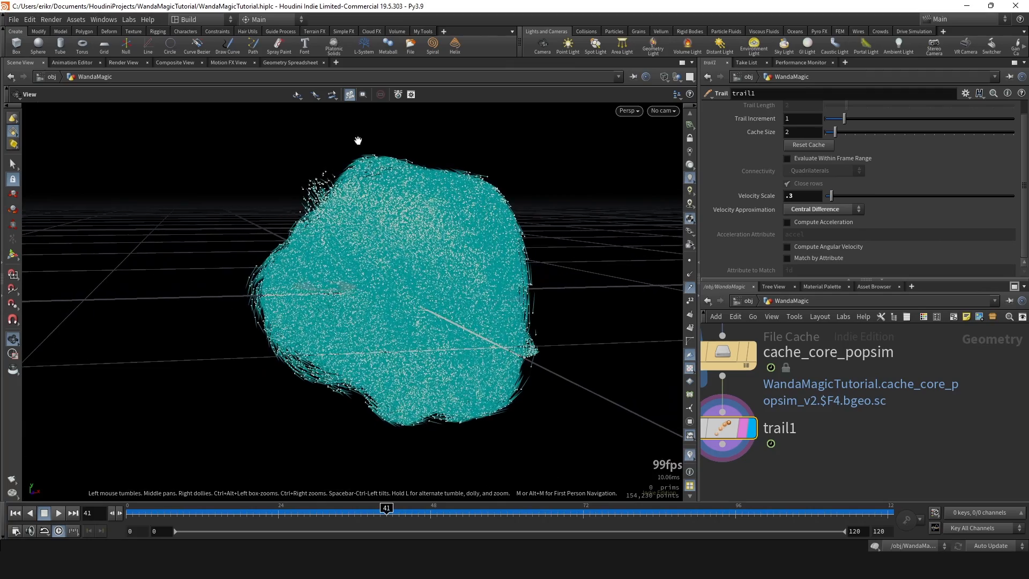
left_click_drag(449, 204, 439, 241)
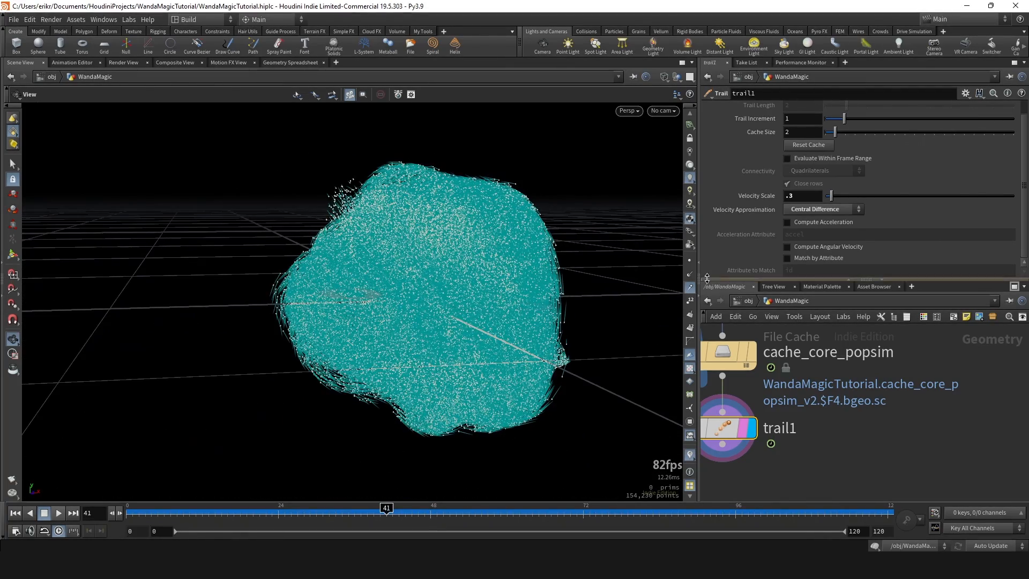
Go to frame 35 without velocity trails, then add an Attribute Wrangle after trail1 and display it.
left_click(348, 512)
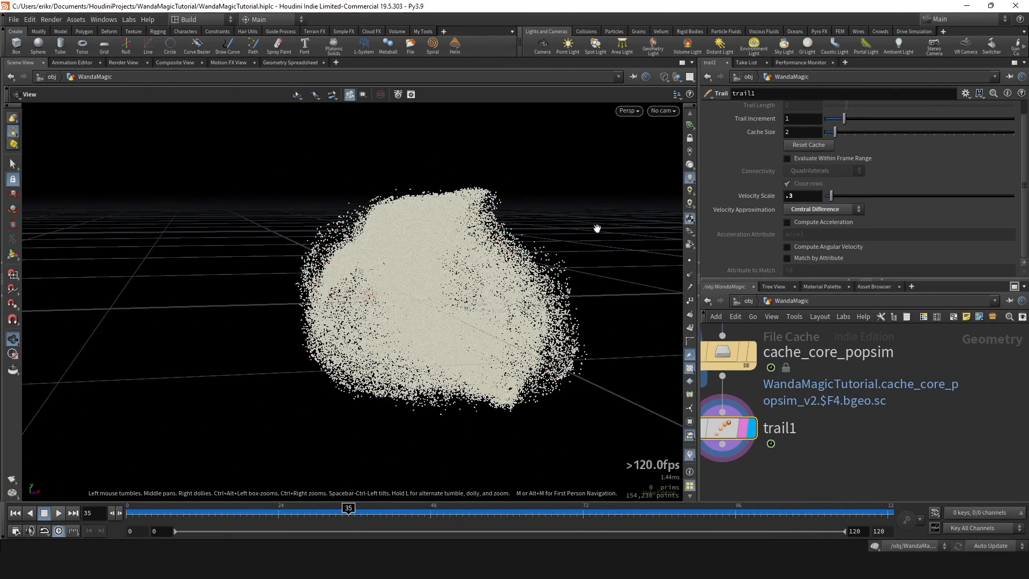
scroll(754, 374, "down", 2)
scroll(782, 355, "up", 3)
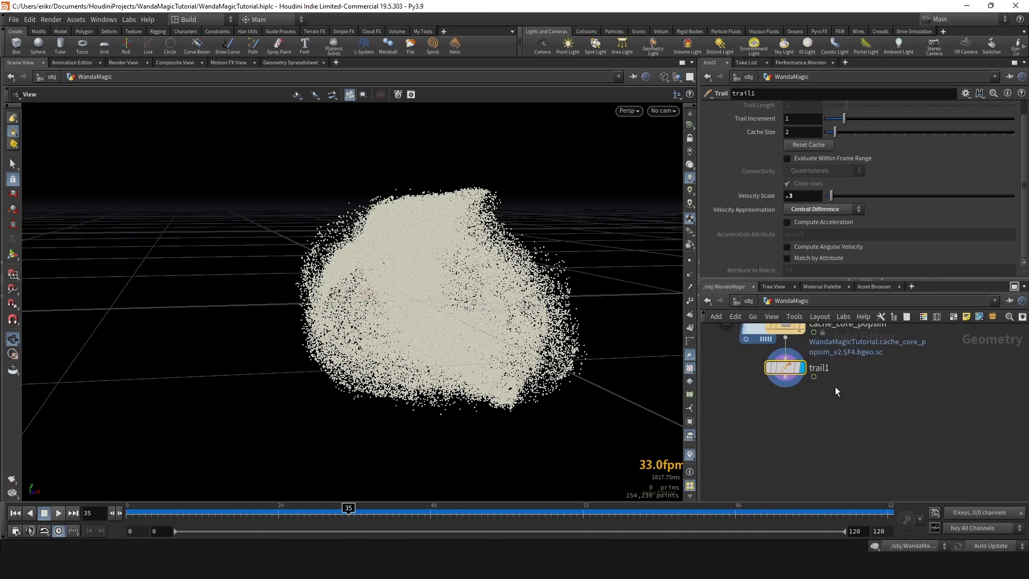
key("Tab")
left_click(777, 428)
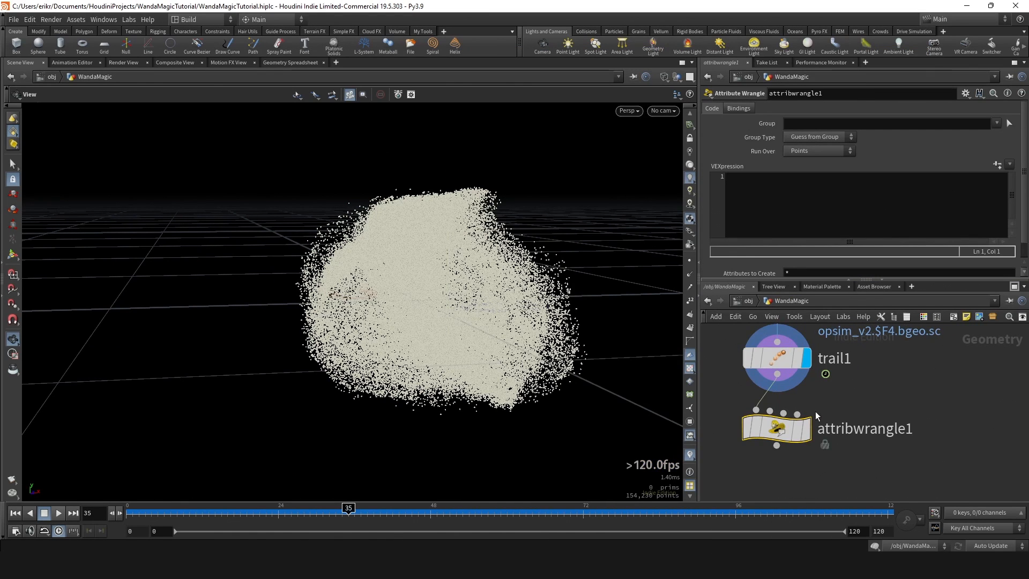
left_click_drag(809, 439, 809, 451)
left_click(773, 211)
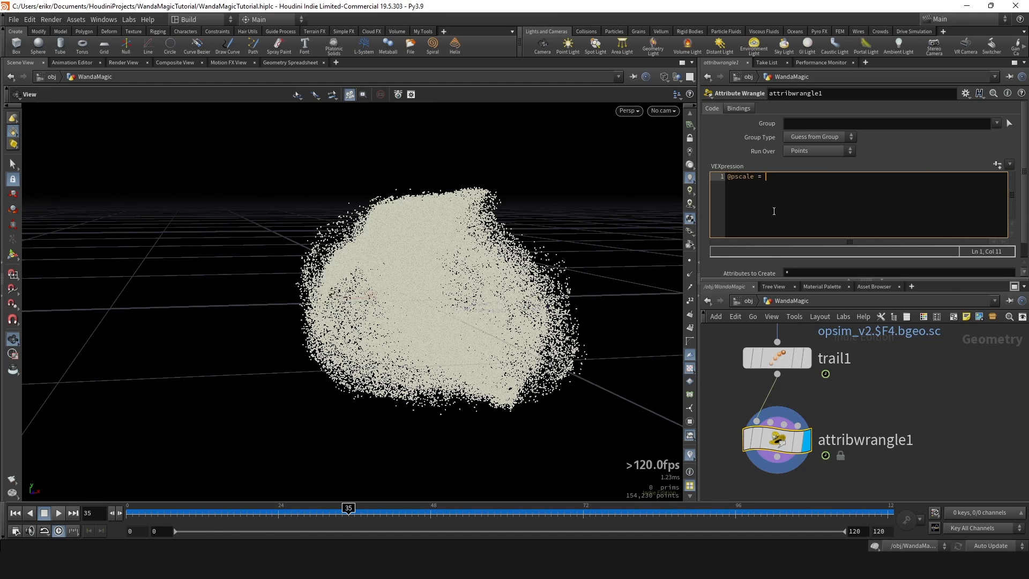
type("ch(")
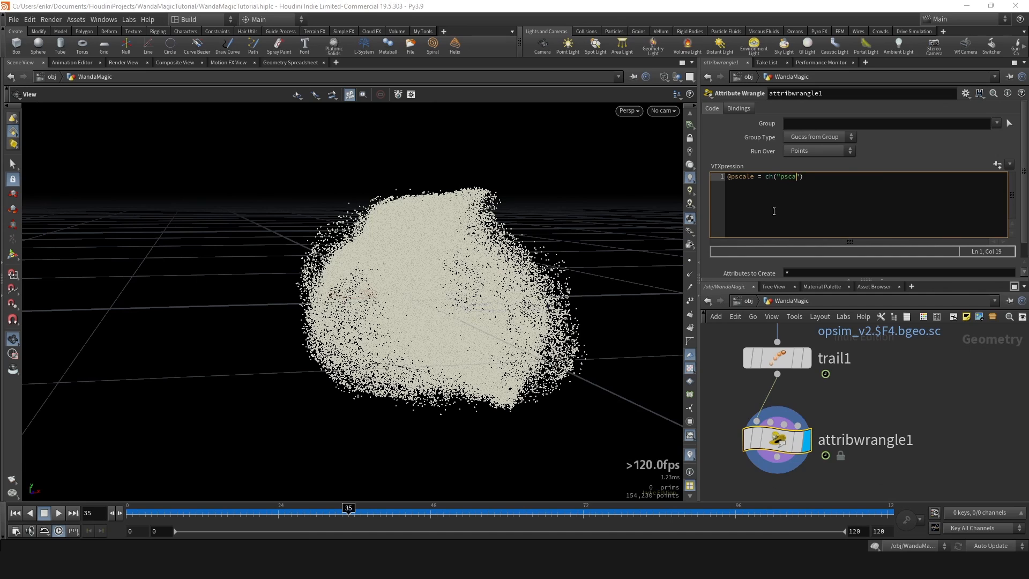
type("\"pscale\");")
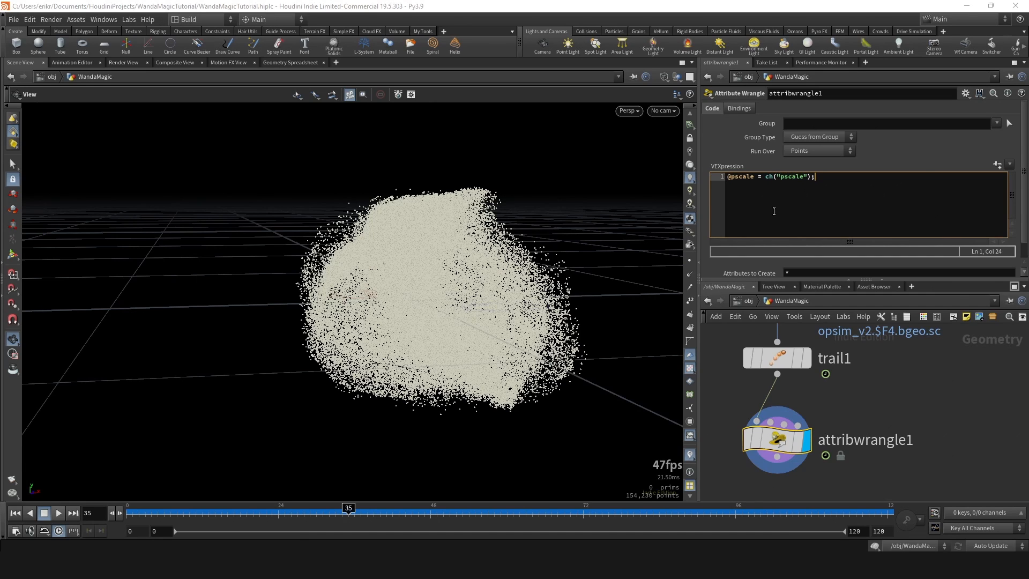
left_click(996, 164)
scroll(817, 254, "down", 2)
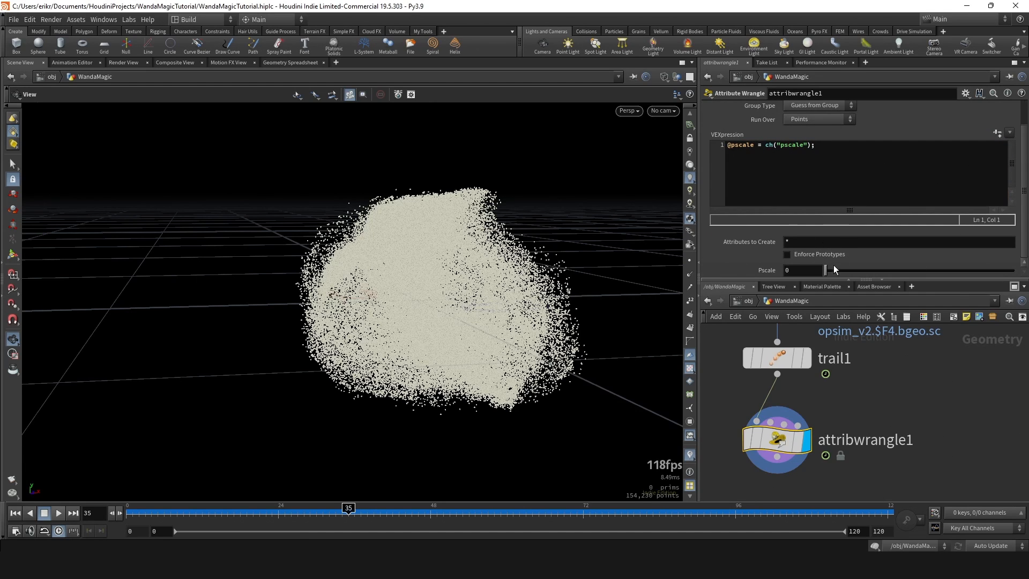
Set attribwrangle1's Pscale to 0.04 and adjust the viewport's particle display and shading to preview the particle size.
left_click(834, 270)
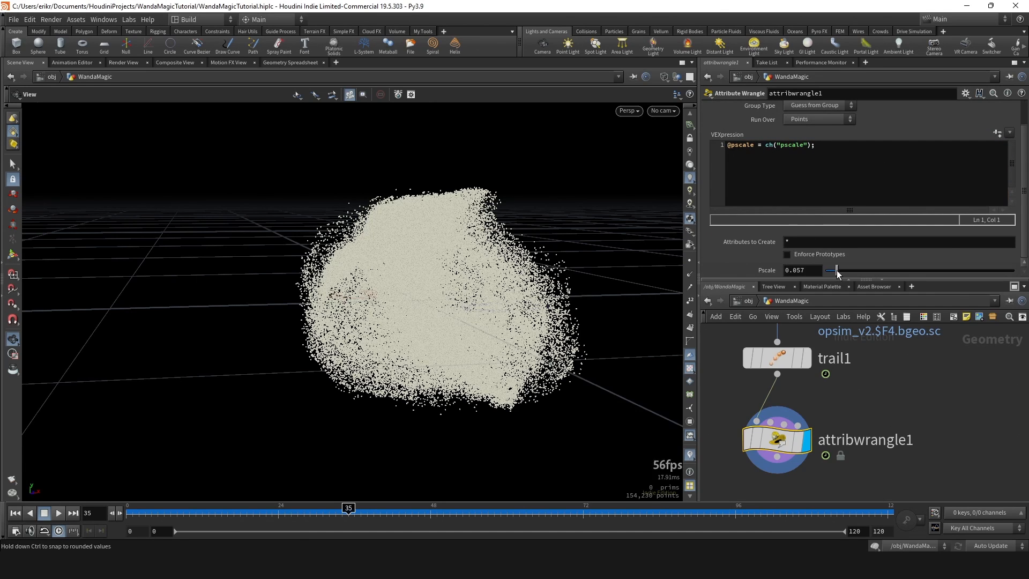
right_click(688, 221)
left_click(733, 493)
left_click_drag(834, 269, 833, 268)
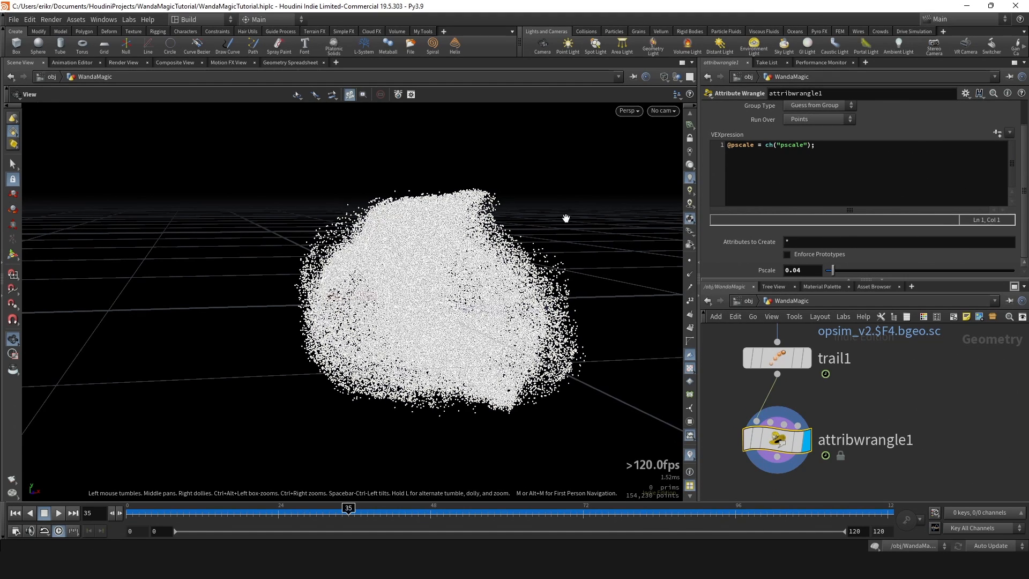
left_click(669, 75)
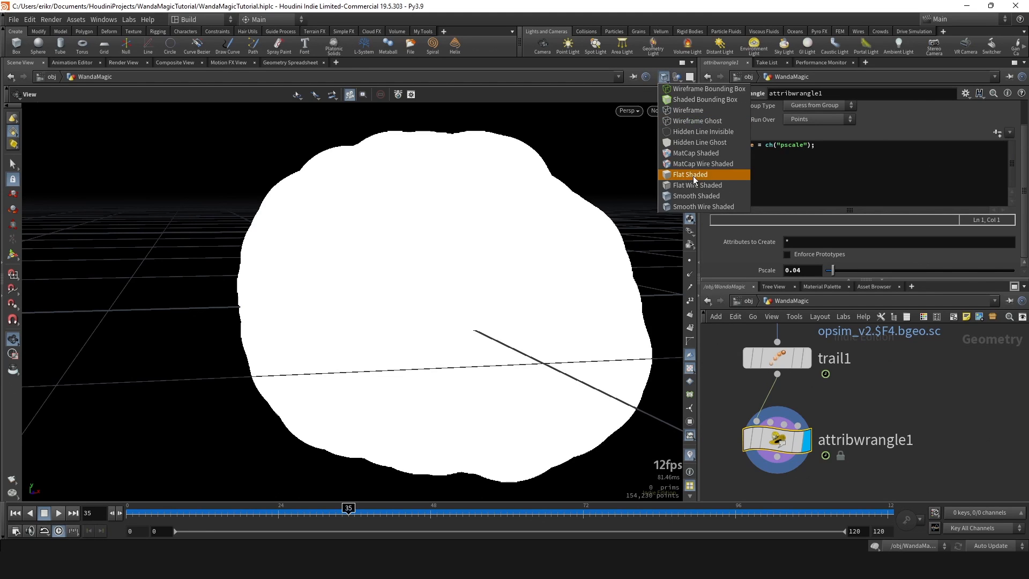
Switch the viewport to Smooth Shaded and reduce the wrangle's Pscale to 0.0003, previewing the particles at frame 43.
left_click(698, 197)
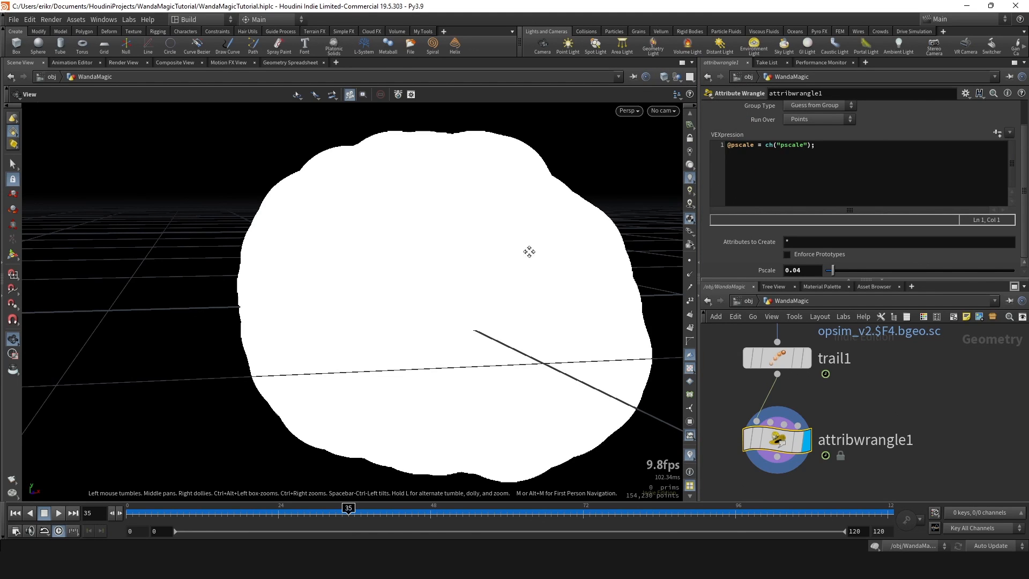
left_click_drag(832, 270, 822, 272)
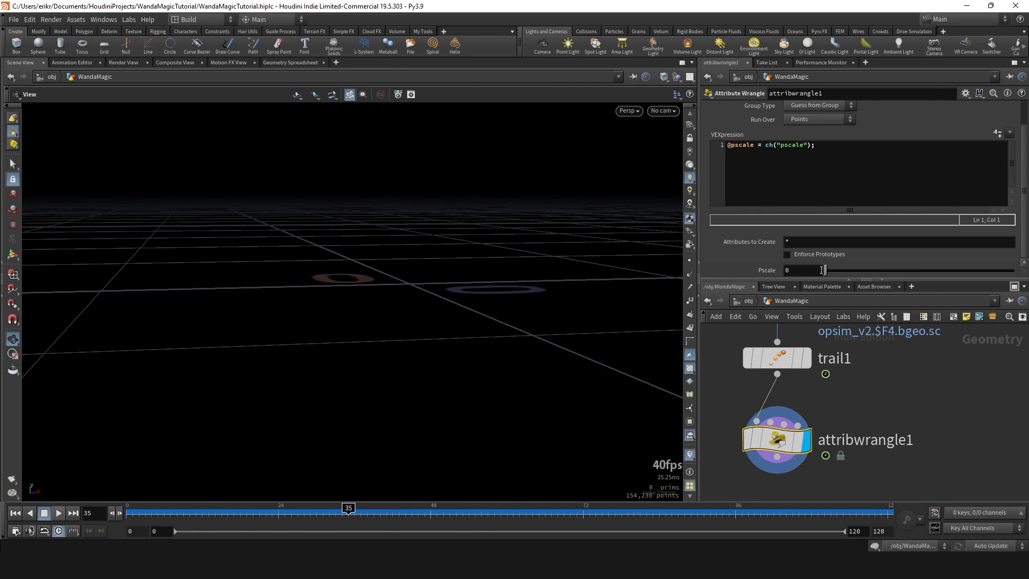
middle_click_drag(810, 270, 822, 343)
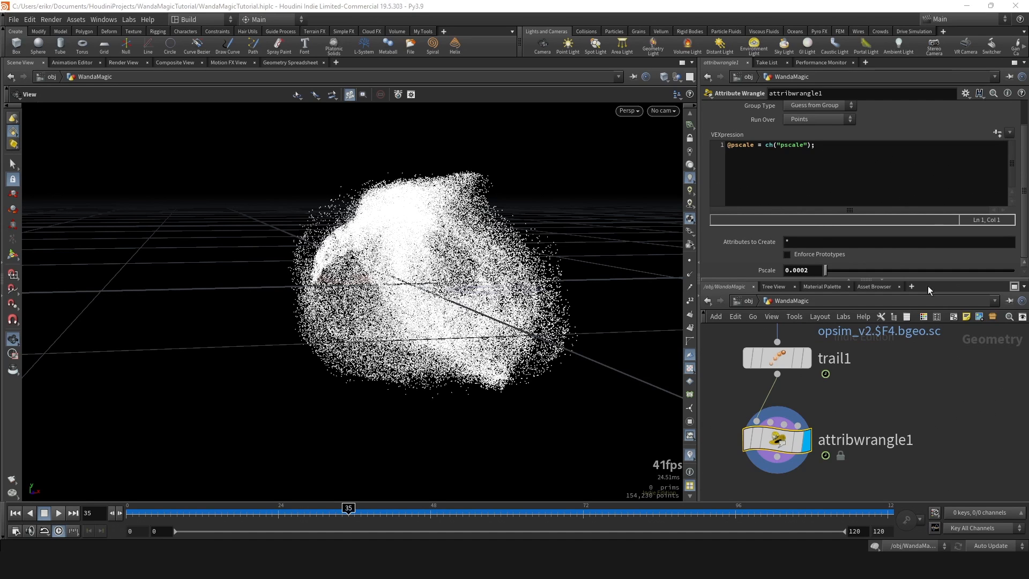
left_click(810, 270)
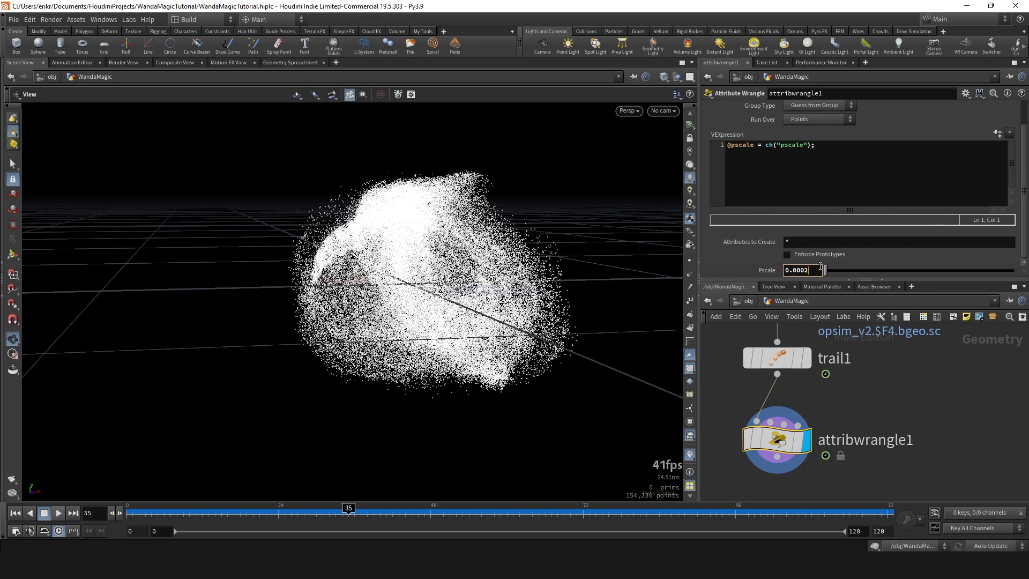
key("BackSpace")
type("3")
key("Return")
scroll(514, 321, "up", 2)
left_click_drag(331, 515, 398, 510)
left_click(842, 155)
key("Return")
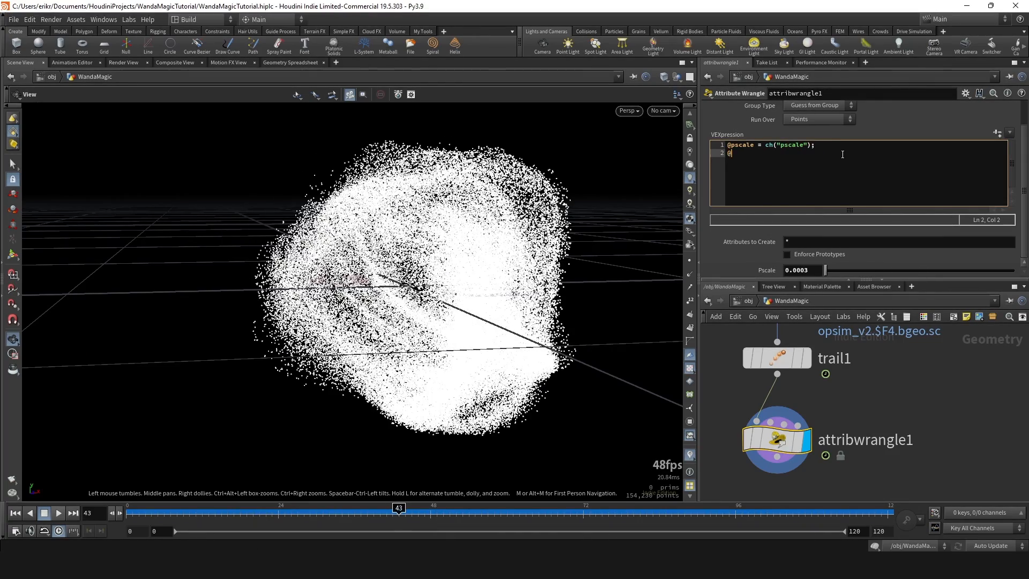
type("@Alpha = ch()")
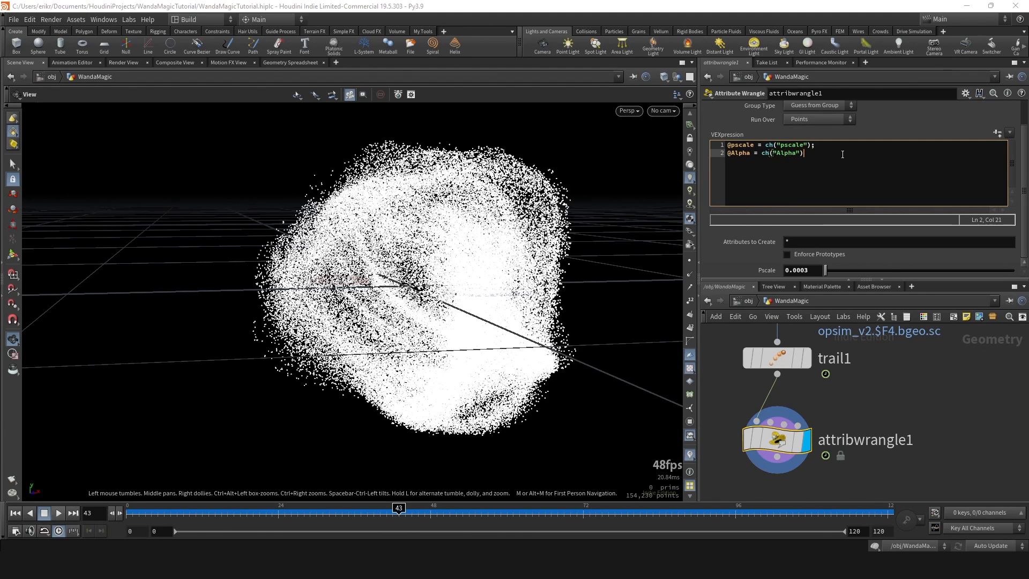
left_click(997, 133)
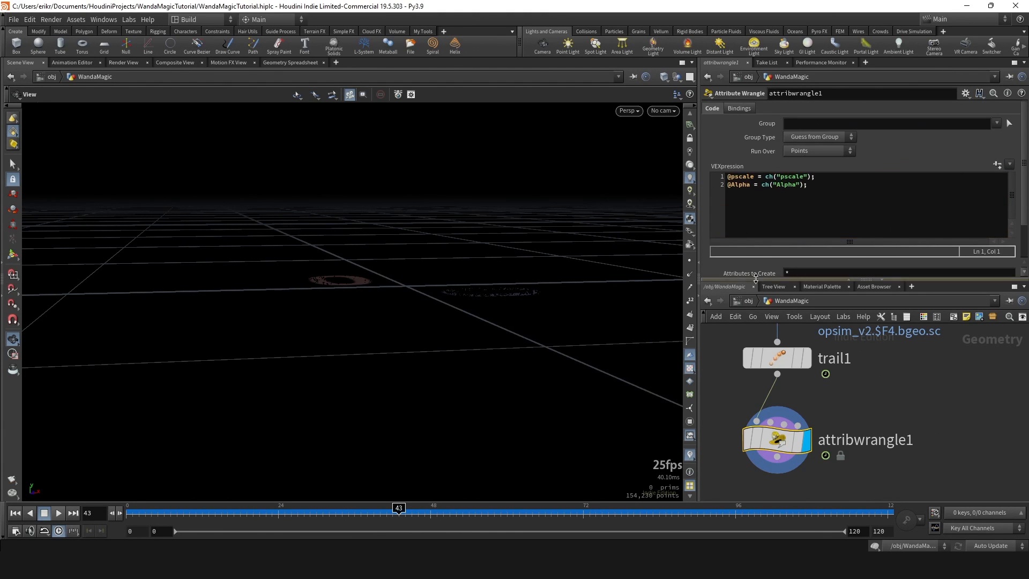
mouse_move(831, 268)
left_mouse_down()
mouse_move(940, 270)
mouse_move(825, 273)
mouse_move(851, 274)
mouse_move(835, 275)
left_mouse_up()
left_click_drag(485, 305, 410, 301)
left_click_drag(396, 507, 424, 491)
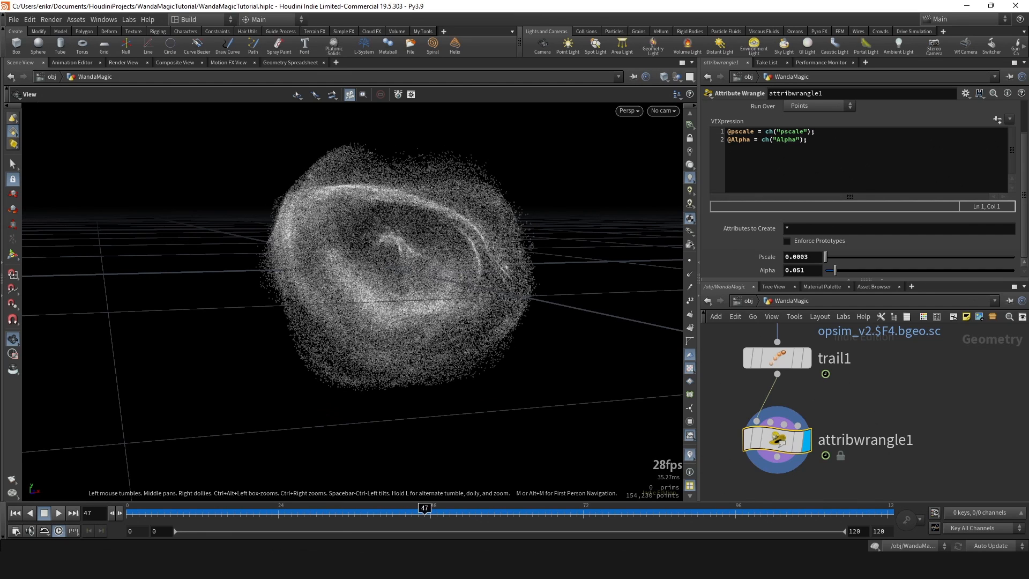
left_click(838, 161)
key("Return")
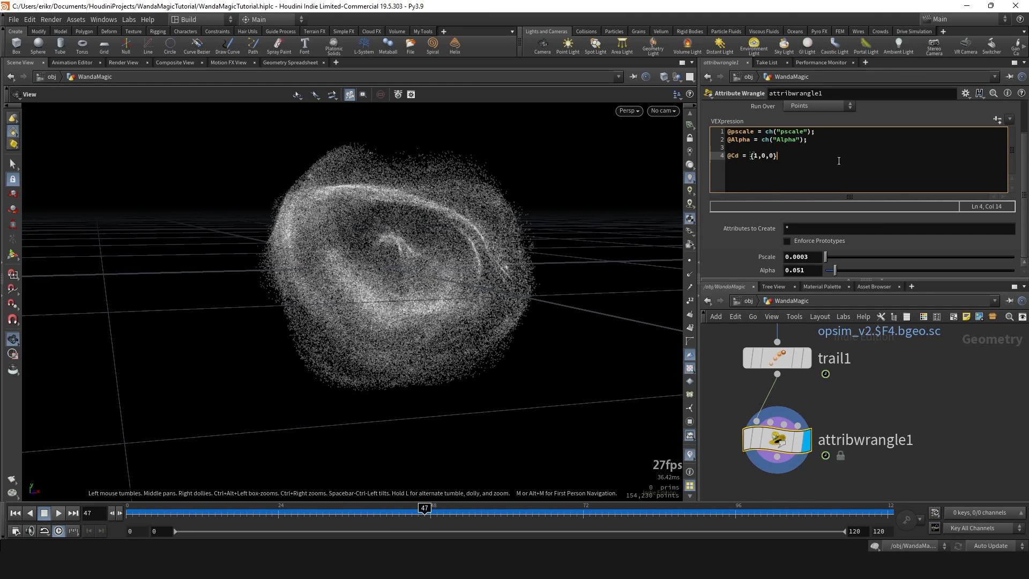
type(";")
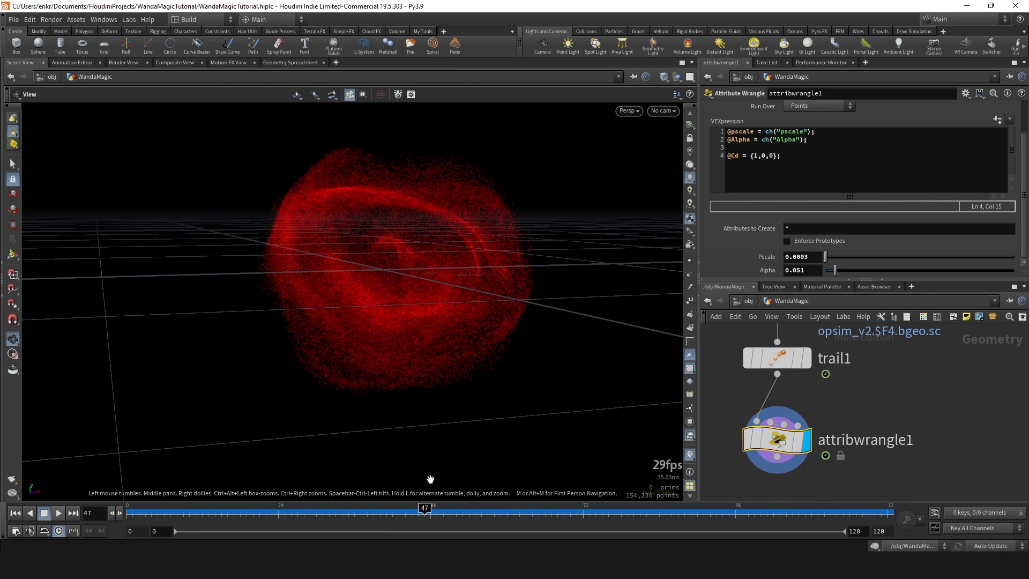
left_click_drag(430, 510, 401, 507)
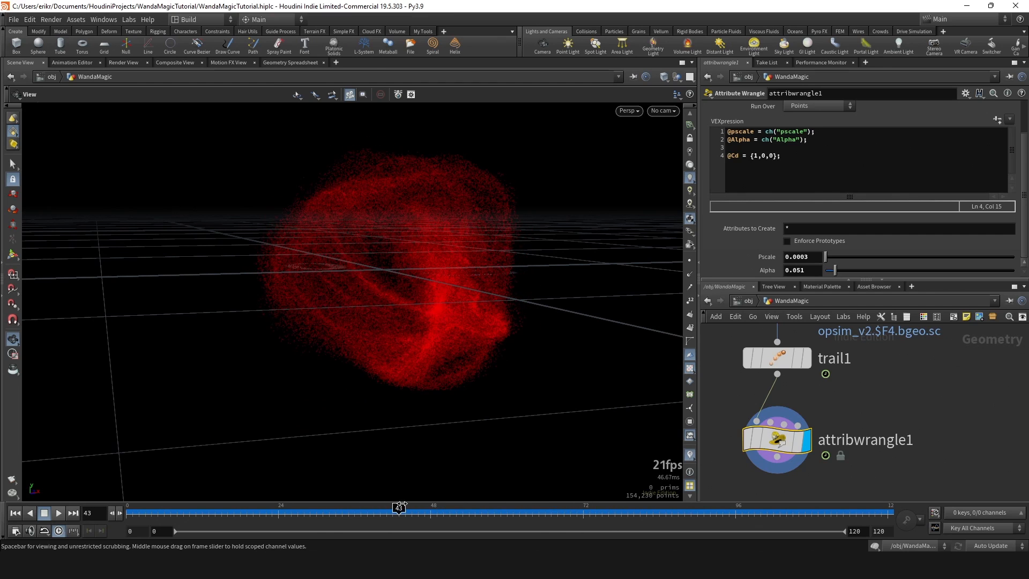
Set the wrangle's Alpha to 0.015 and check the particles across several frames.
left_click(821, 270)
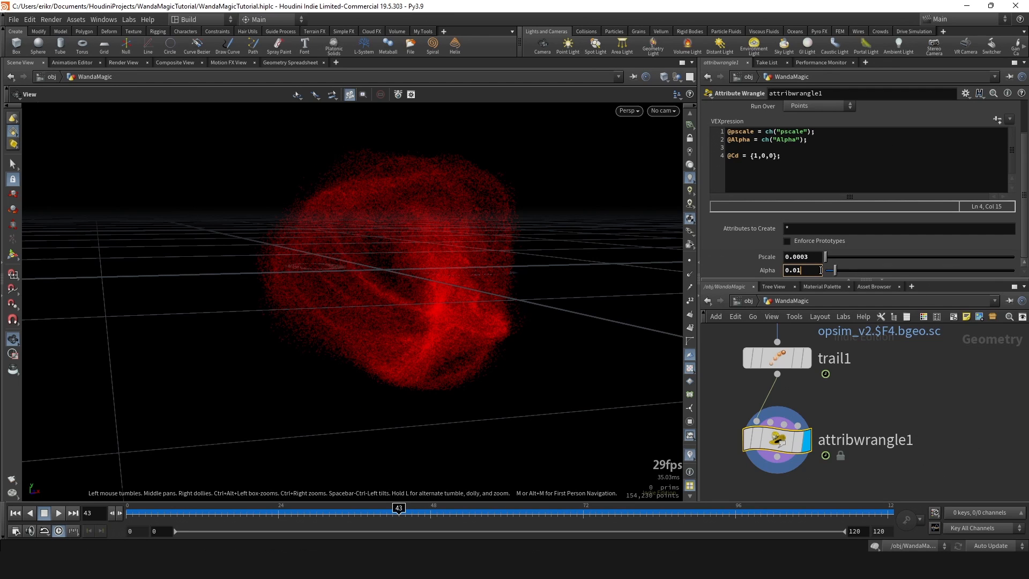
key("Return")
mouse_move(426, 257)
right_mouse_down()
mouse_move(594, 247)
mouse_move(439, 262)
right_mouse_up()
middle_click_drag(439, 262, 472, 270)
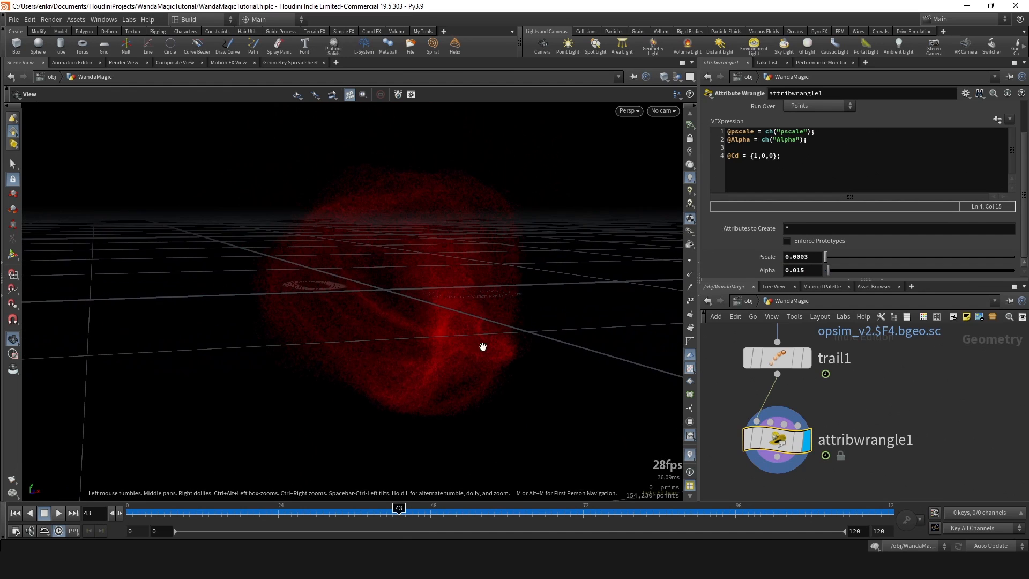
mouse_move(386, 513)
left_mouse_down()
mouse_move(300, 512)
mouse_move(378, 512)
mouse_move(475, 485)
mouse_move(622, 478)
mouse_move(360, 468)
mouse_move(412, 461)
left_mouse_up()
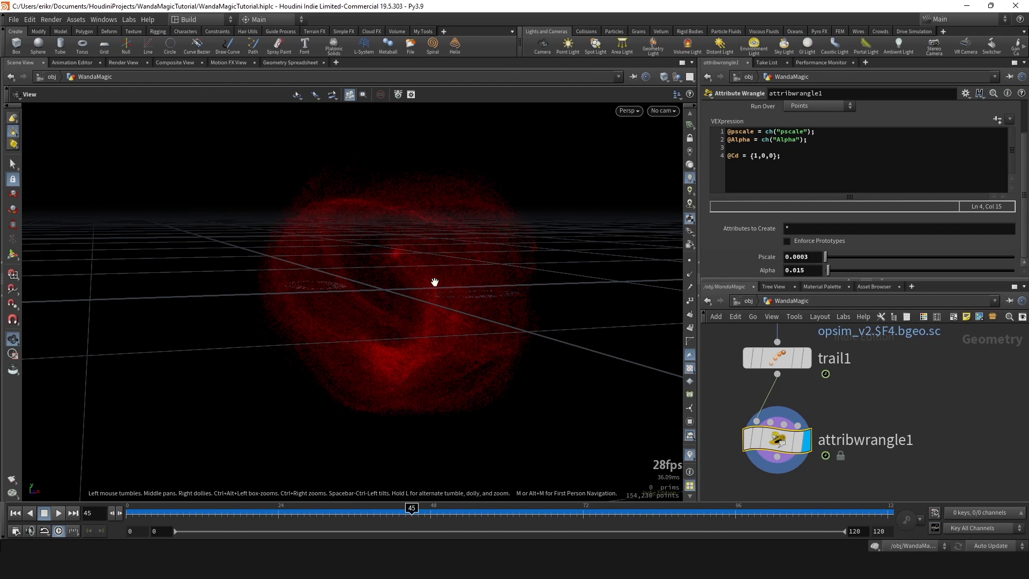
mouse_move(407, 512)
left_mouse_down()
mouse_move(280, 512)
mouse_move(340, 498)
mouse_move(552, 494)
mouse_move(491, 493)
left_mouse_up()
mouse_move(458, 289)
right_mouse_down()
mouse_move(645, 284)
mouse_move(462, 284)
mouse_move(331, 355)
right_mouse_up()
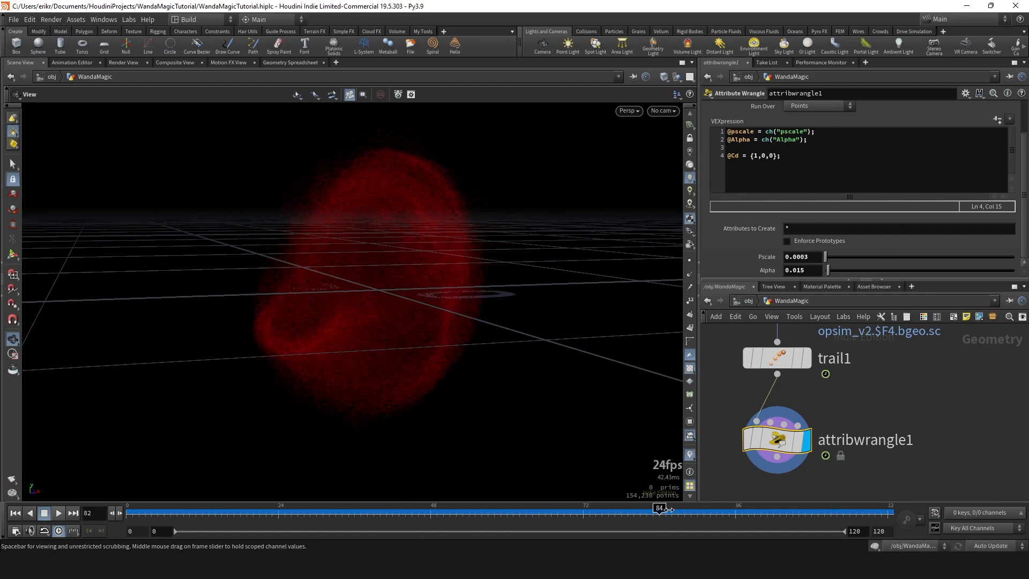
Undo the last parameter change, set the wrangle's Pscale to 0.0015, and preview the particles at frame 71.
key("ctrl+z")
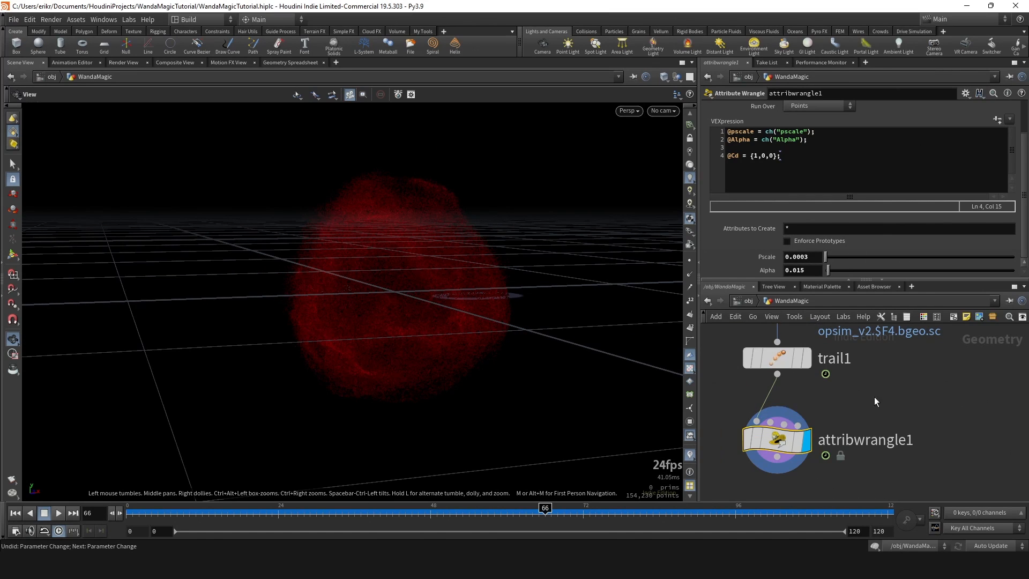
left_click(818, 257)
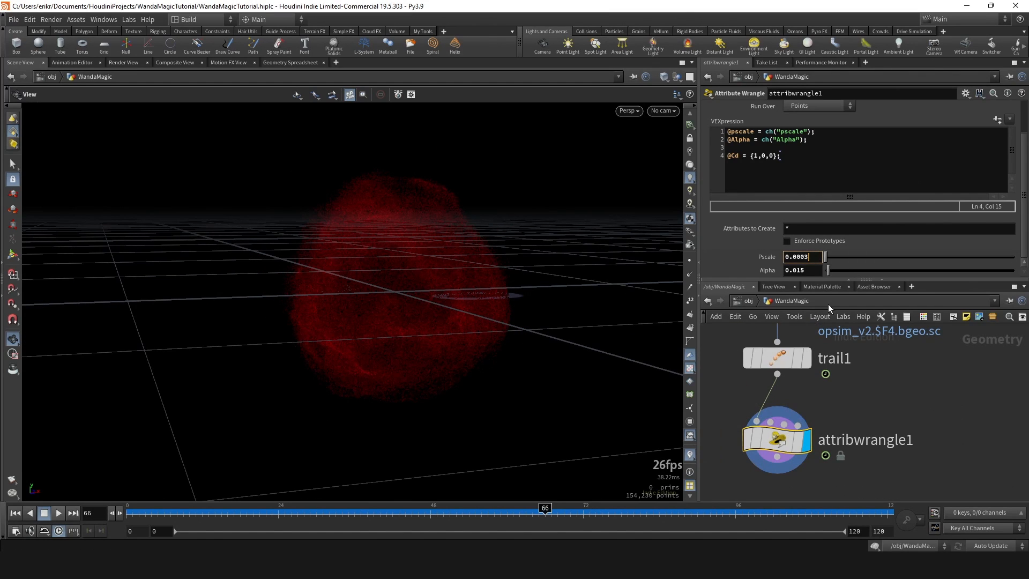
key("BackSpace")
key("BackSpace")
type("15")
key("Return")
left_click_drag(544, 511, 577, 509)
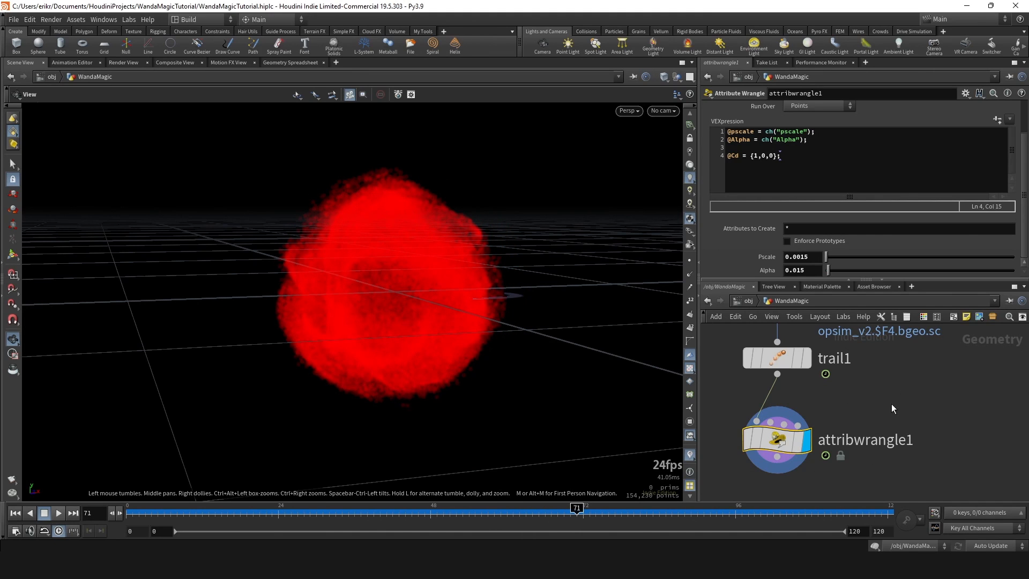
Rename the attribwrangle1 node as set_attribs.
double_click(854, 440)
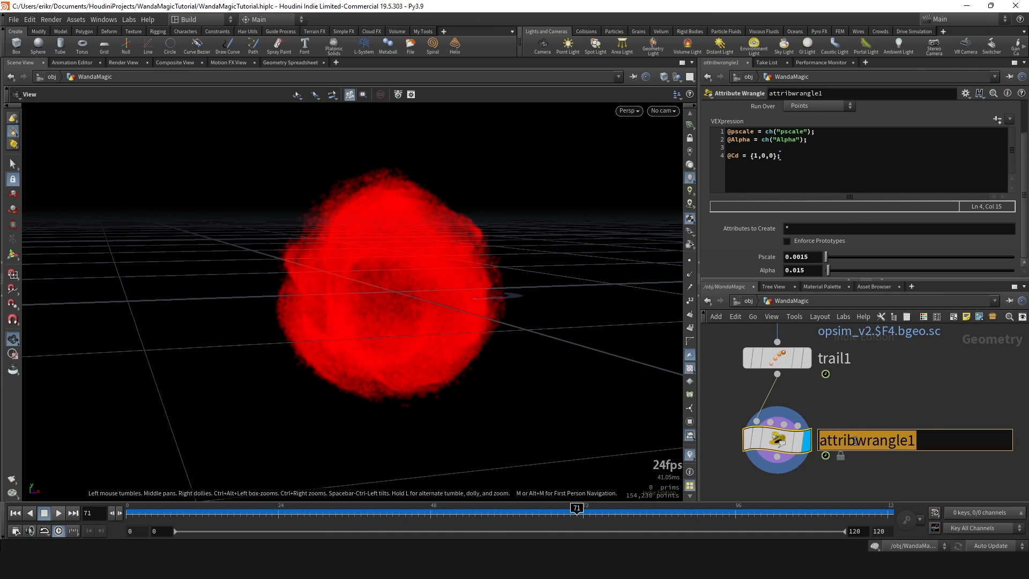
type("set_attribs")
key("Return")
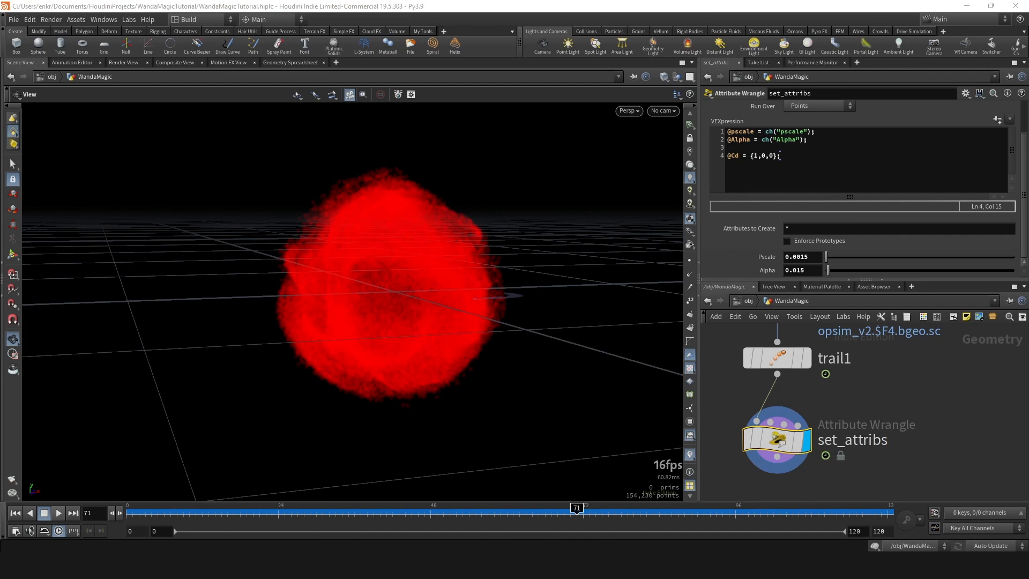
middle_click_drag(883, 447, 856, 379)
key("Tab")
type("anio")
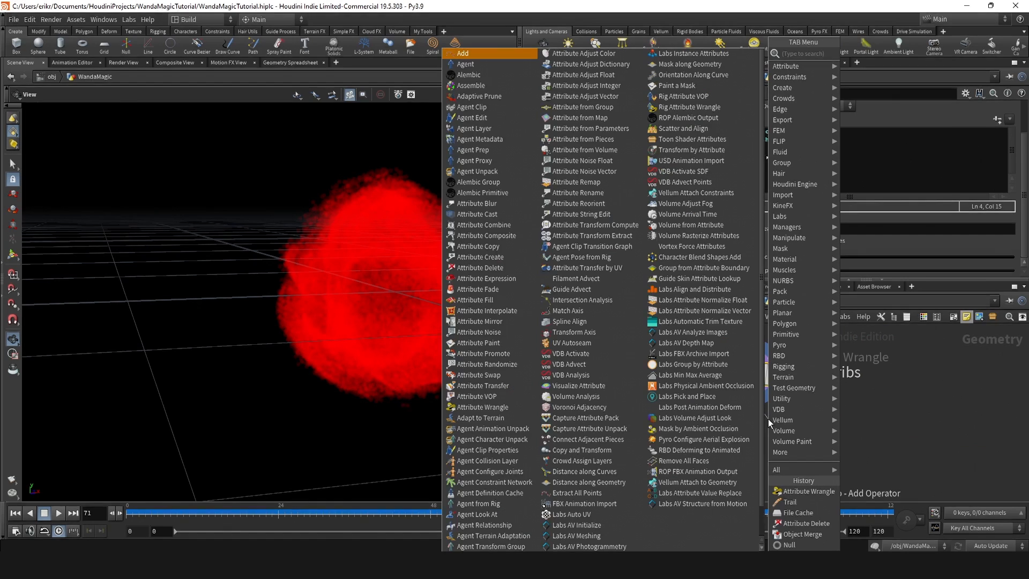
key("Return")
key("ctrl+z")
Add an Attribute Noise node below set_attribs, connected to its output and displayed.
key("Tab")
type("anoi")
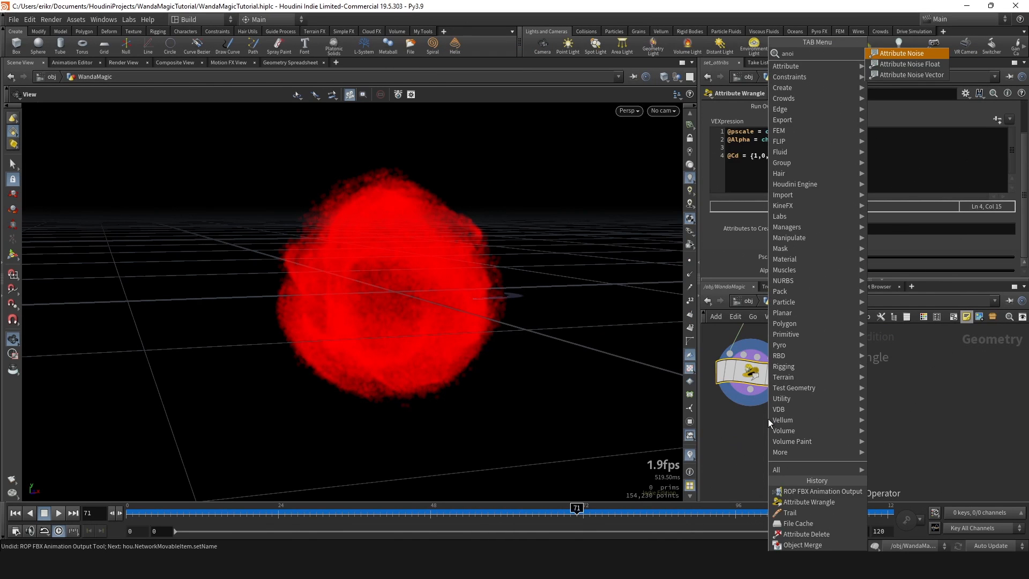
key("Return")
left_click(763, 425)
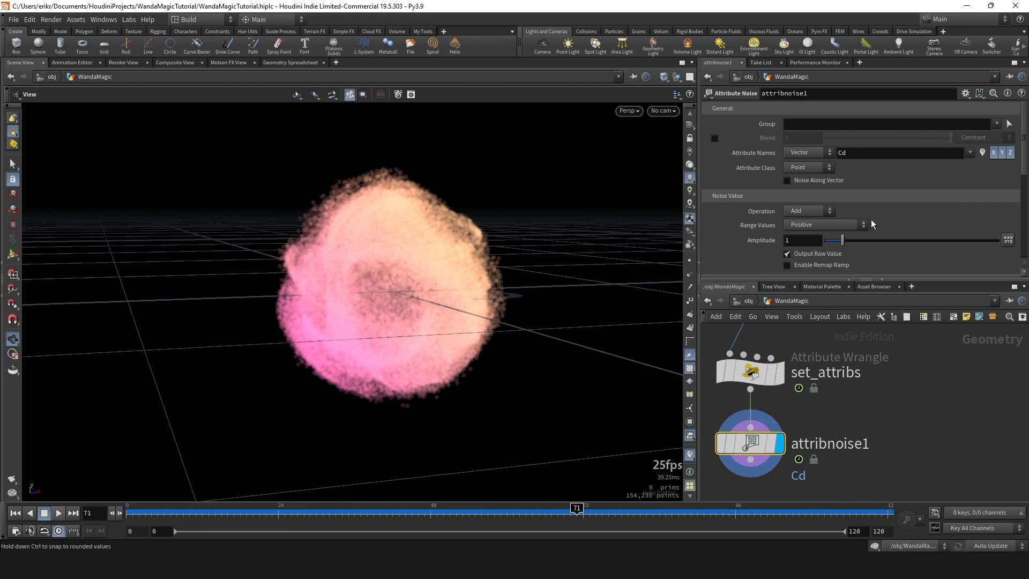
Make the noise node write a Float attribute named noise and turn on that attribute's visualization.
double_click(890, 155)
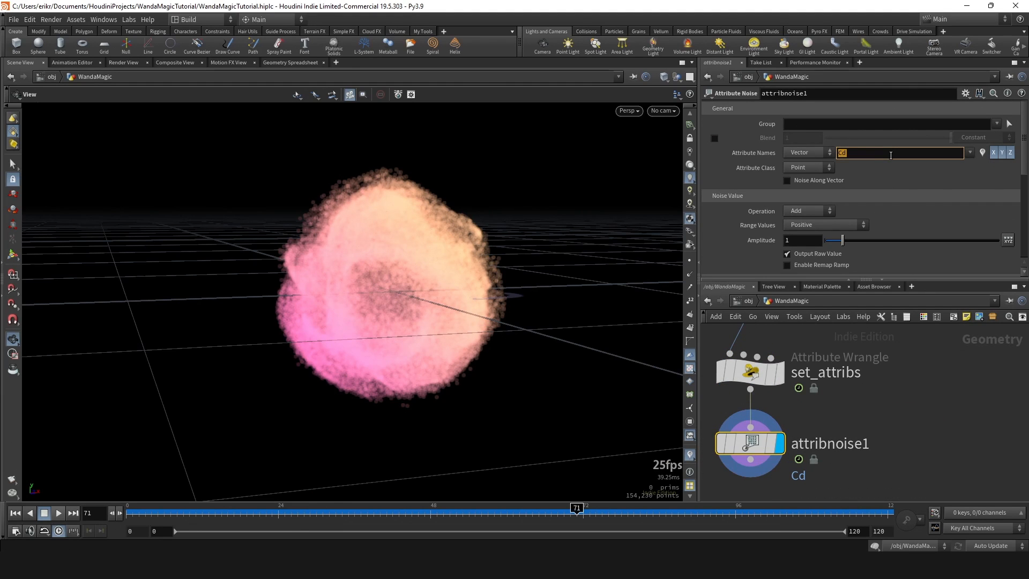
key("Return")
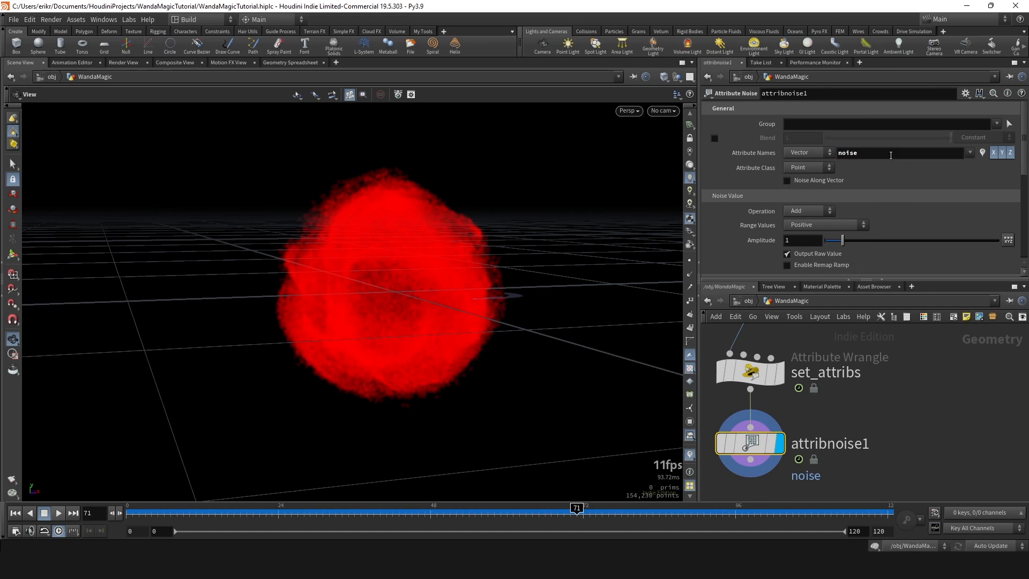
left_click(830, 154)
left_click(801, 152)
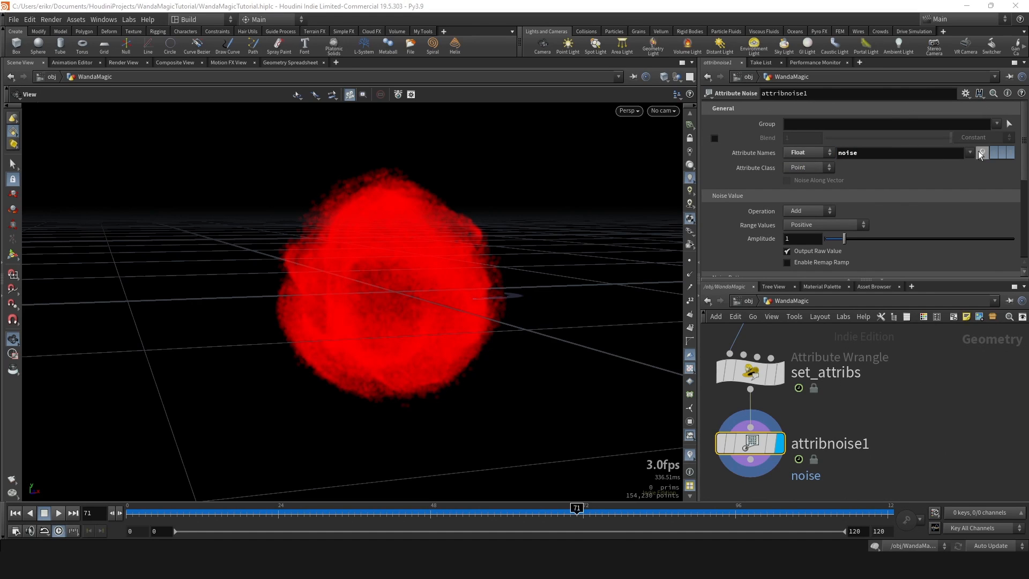
left_click(982, 155)
middle_click_drag(456, 265, 500, 260)
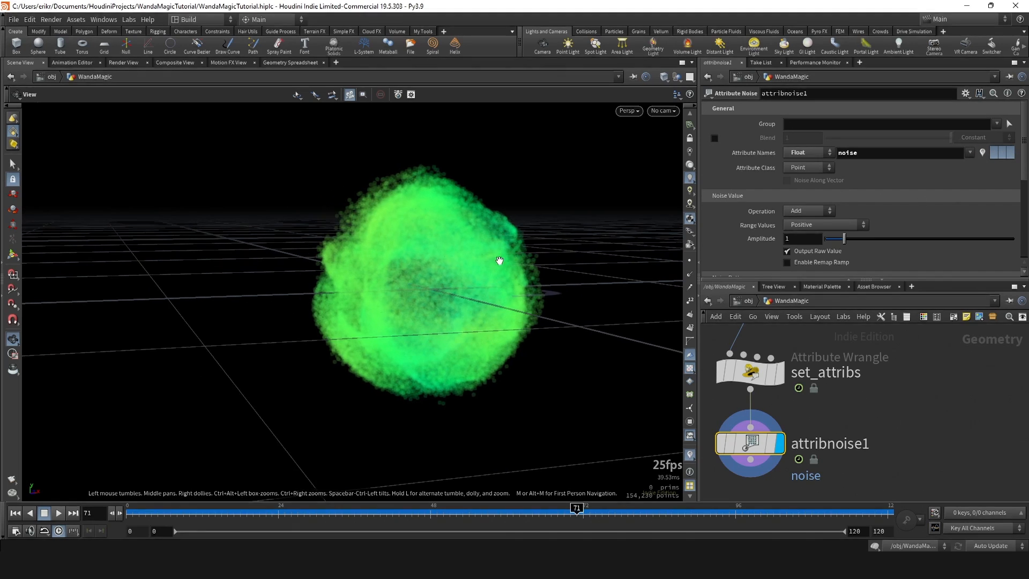
scroll(504, 258, "down", 2)
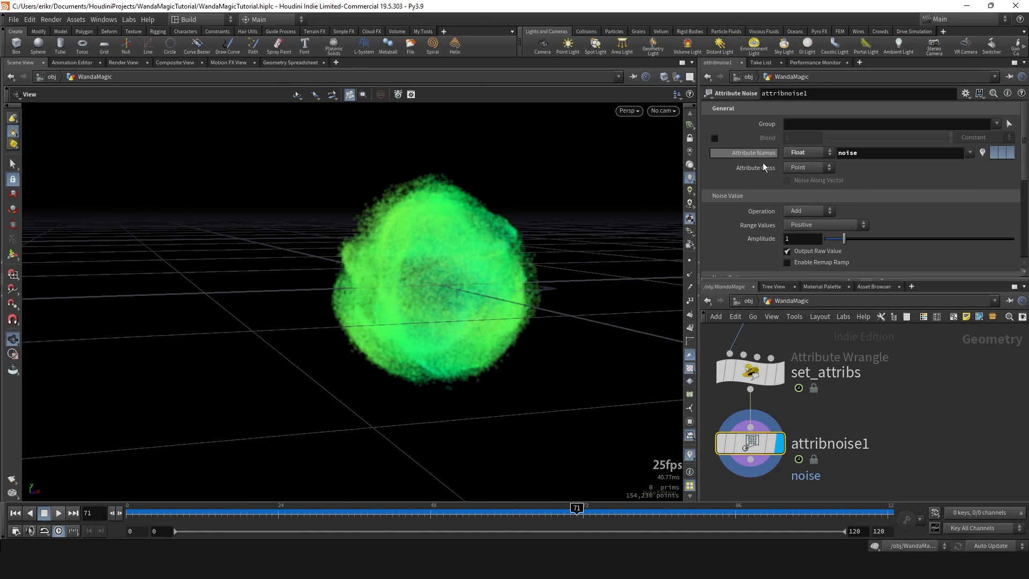
Reduce the noise pattern's Element Size to 0.1 and check the pattern over several frames.
scroll(805, 167, "down", 3)
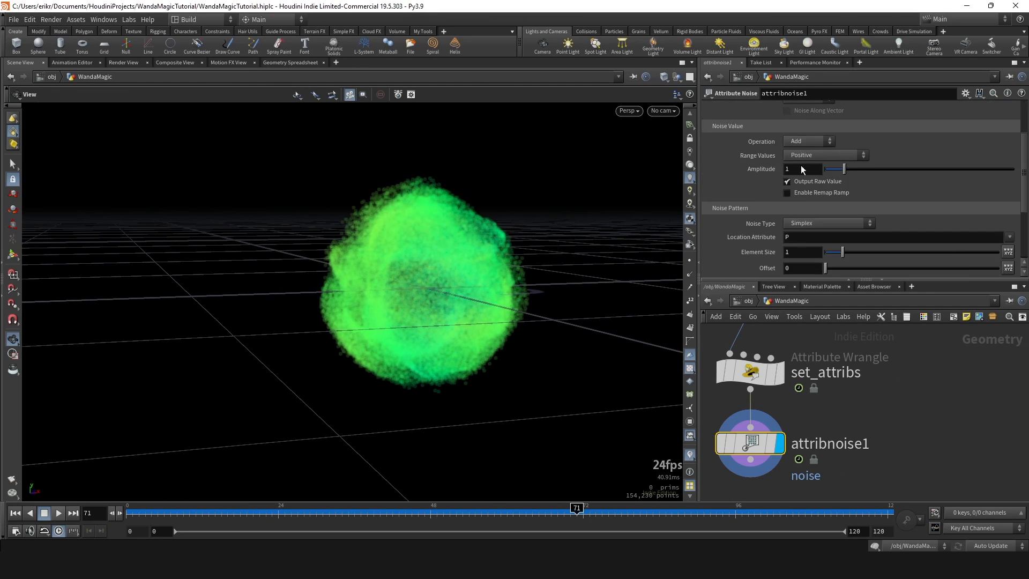
scroll(801, 170, "down", 2)
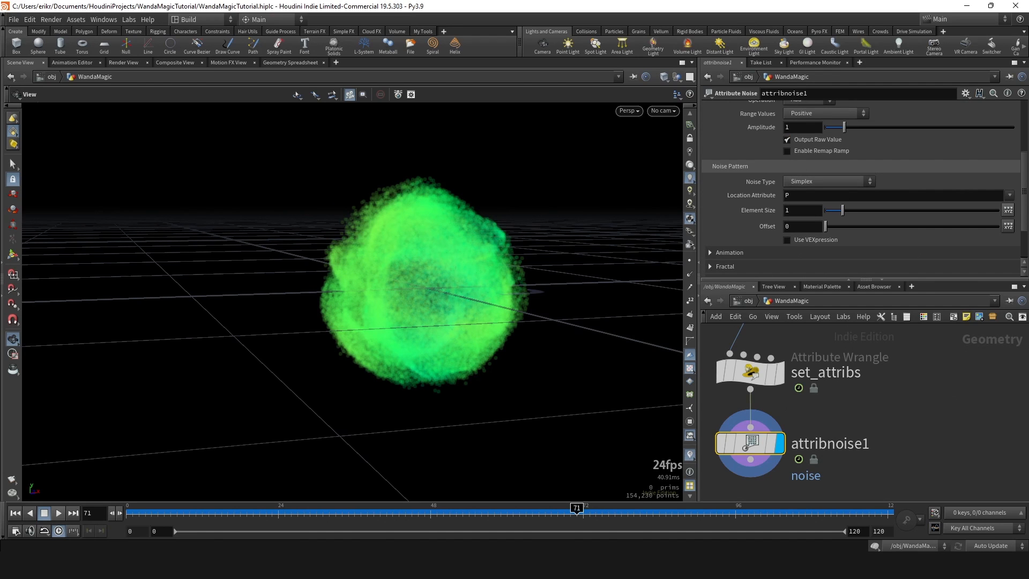
left_click_drag(842, 211, 826, 212)
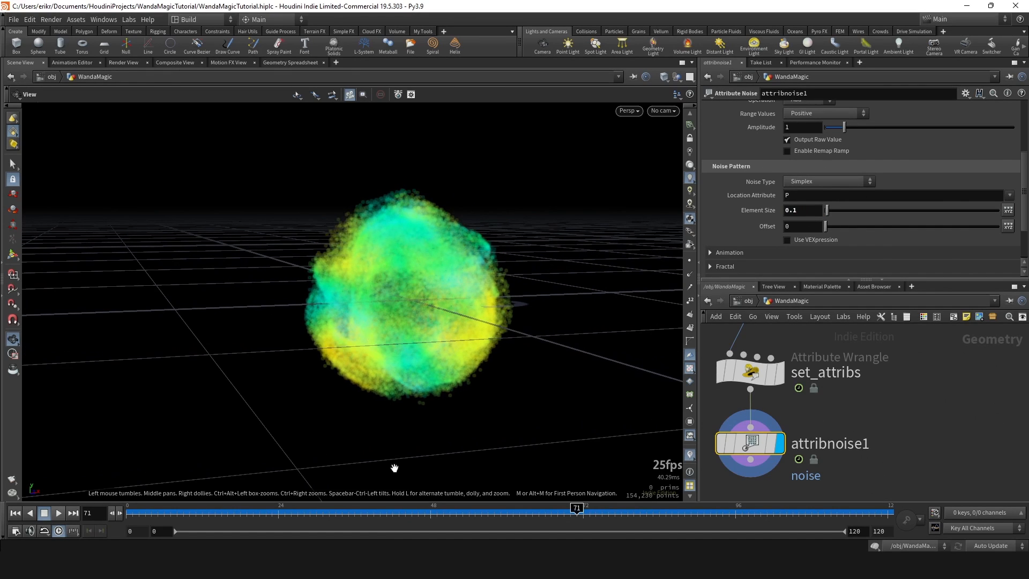
left_click(479, 509)
left_click_drag(483, 508, 577, 508)
Enable Animate Noise on the noise node with a Pulse Duration of .25.
scroll(835, 223, "down", 4)
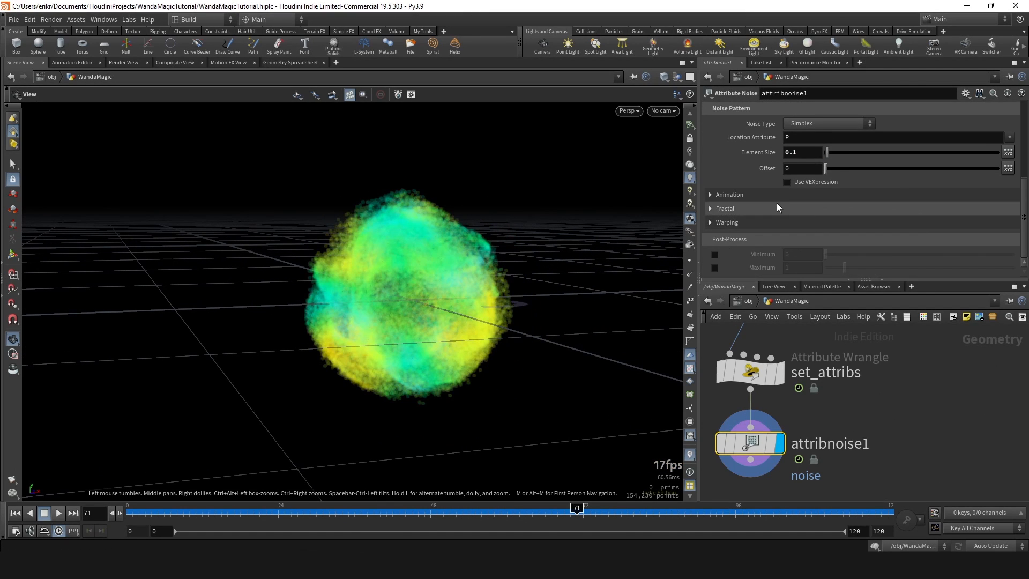
left_click(728, 195)
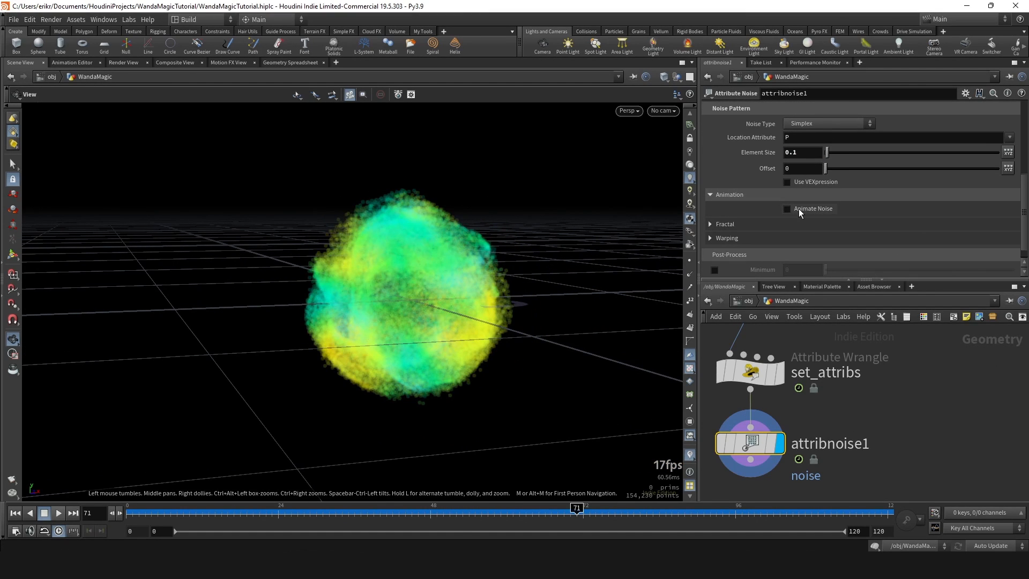
left_click(798, 208)
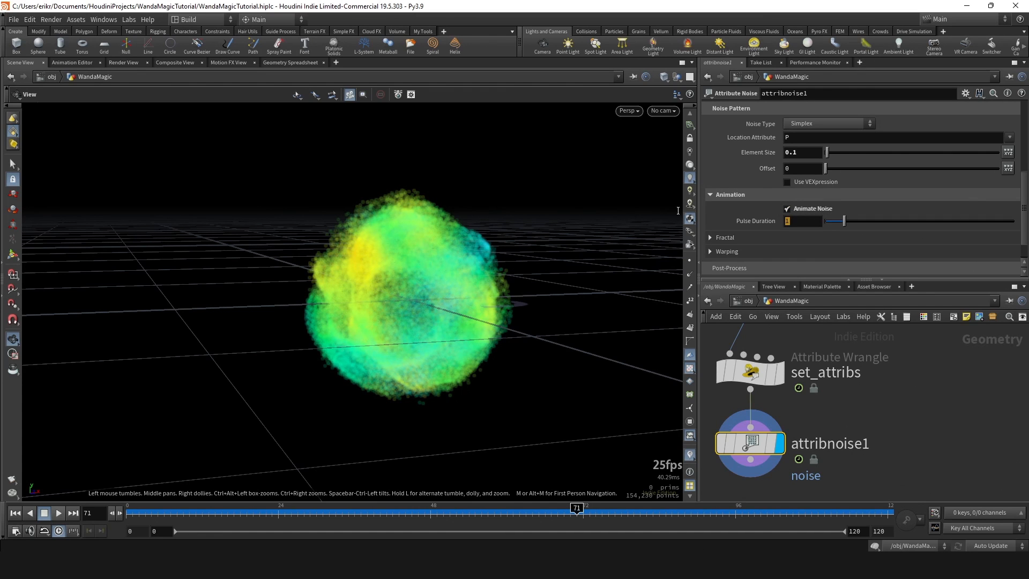
type(".25")
key("Return")
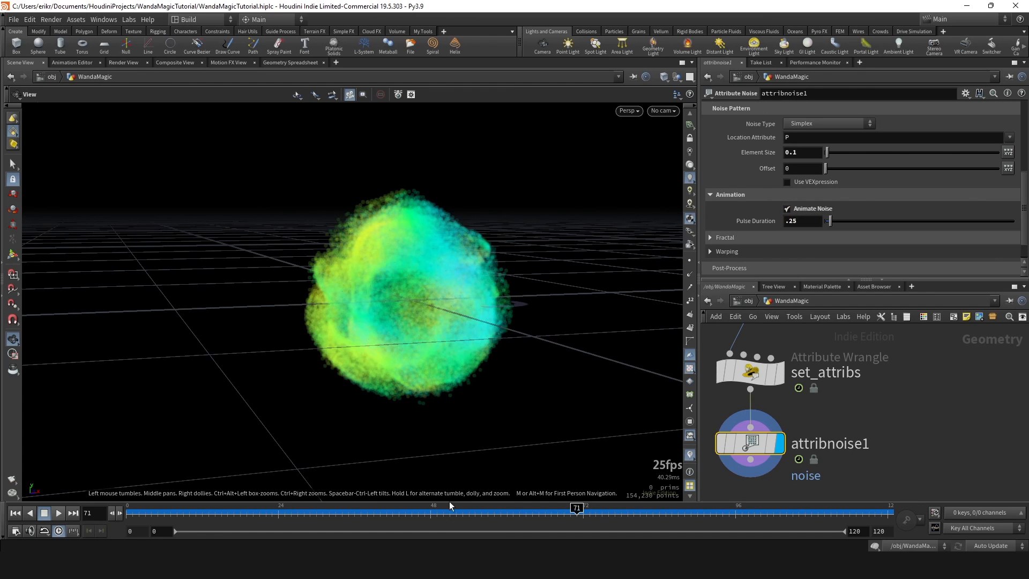
Scrub and play through several frames to check the animated noise pattern on the particles.
left_click(480, 509)
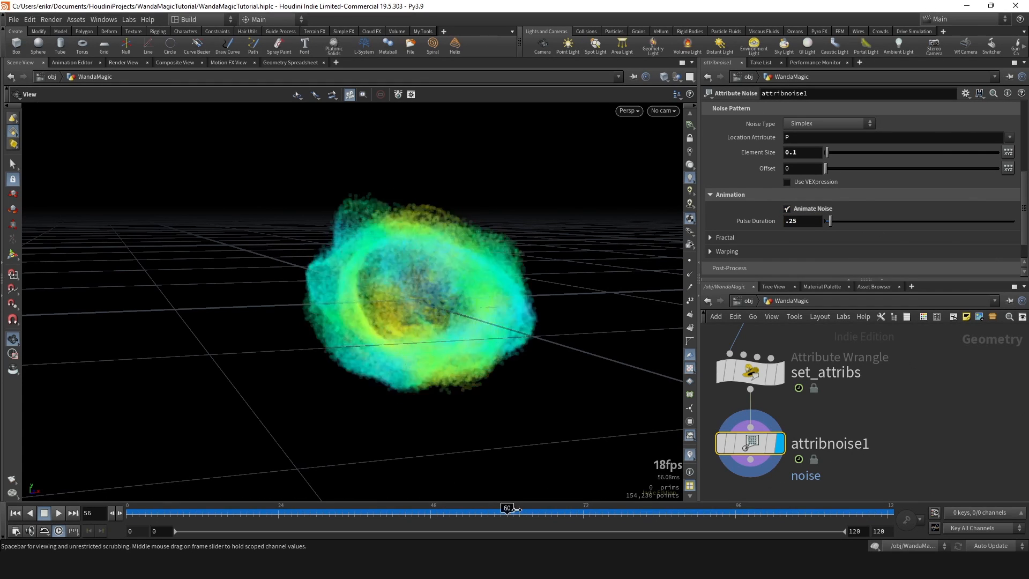
left_click(59, 514)
mouse_move(463, 512)
left_mouse_down()
mouse_move(571, 506)
mouse_move(564, 498)
left_mouse_up()
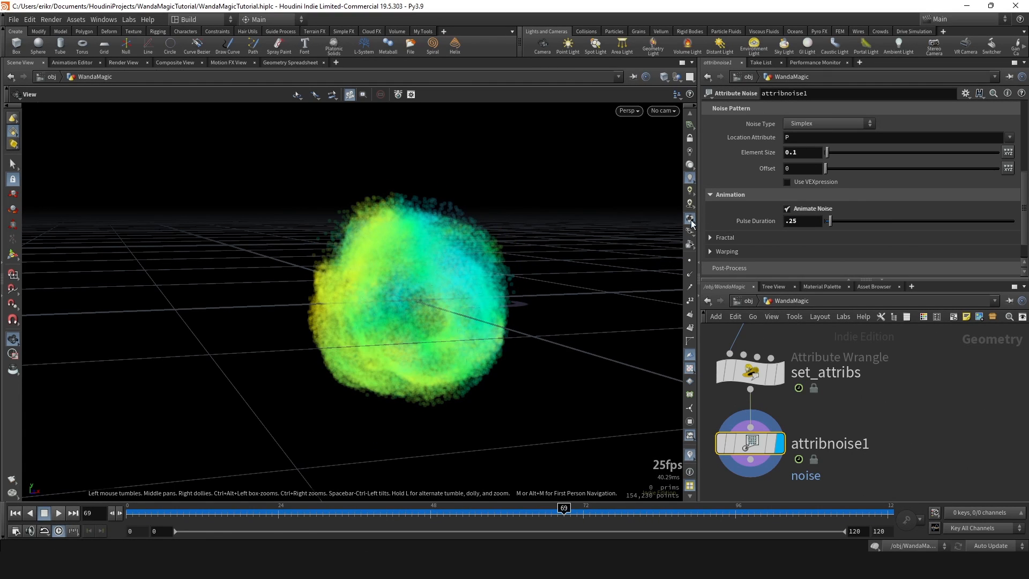
Add an Attribute Wrangle below attribnoise1, connected to its output and displayed.
scroll(754, 221, "up", 4)
left_click(752, 374)
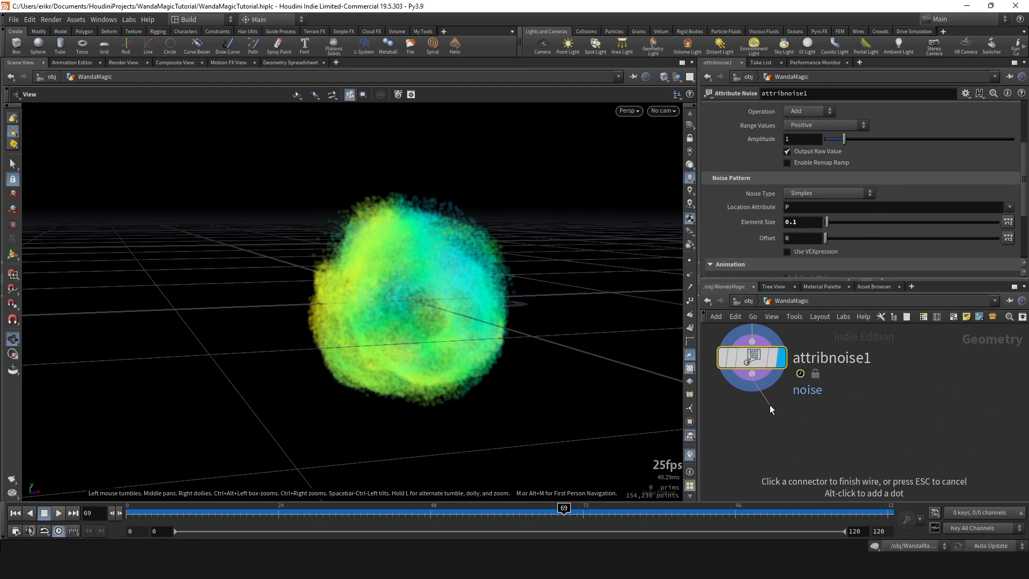
key("Tab")
type("aw")
key("Return")
left_click(799, 431)
left_click_drag(798, 433, 760, 433)
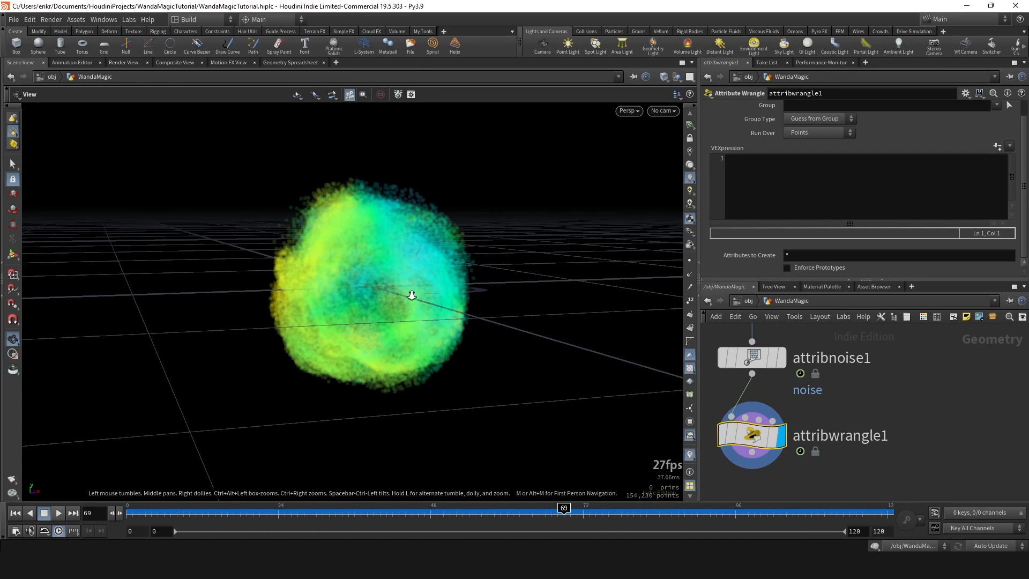
Rename the new wrangle mult_noise_Alpha and the Attribute Noise node noise_noise.
double_click(850, 437)
type("mult_noise_")
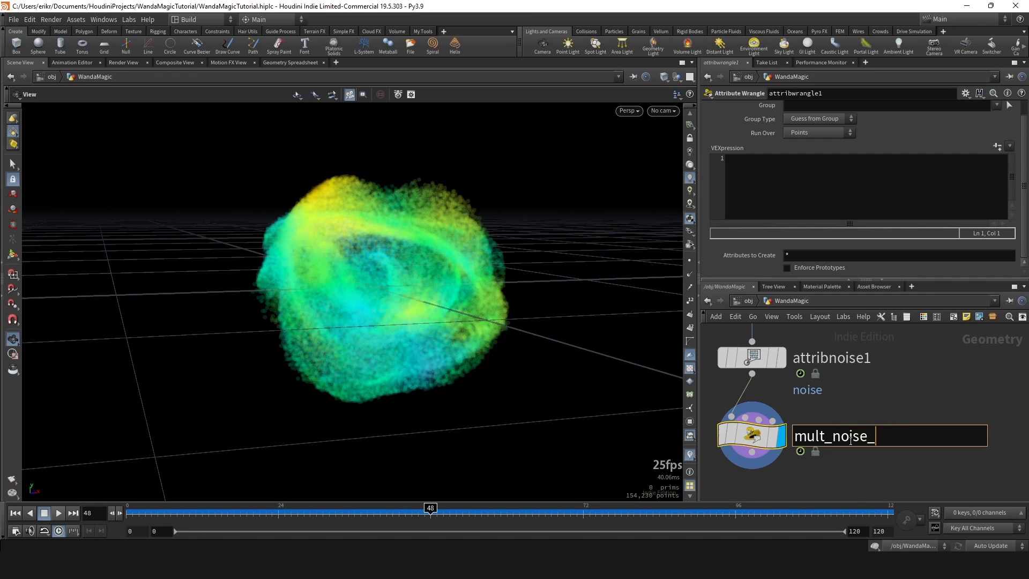
type("Alpha")
key("Return")
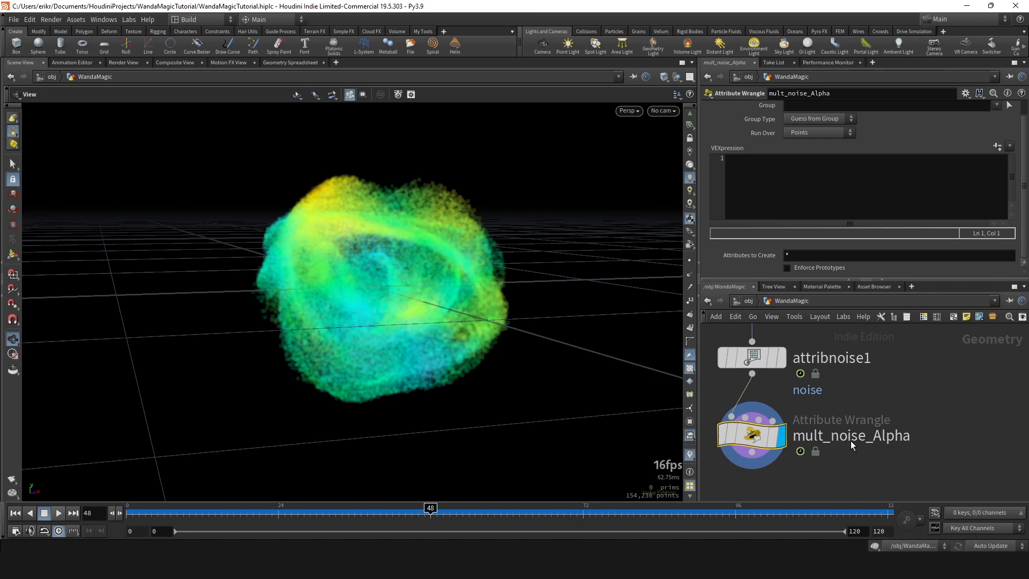
double_click(852, 367)
type("noise_noise")
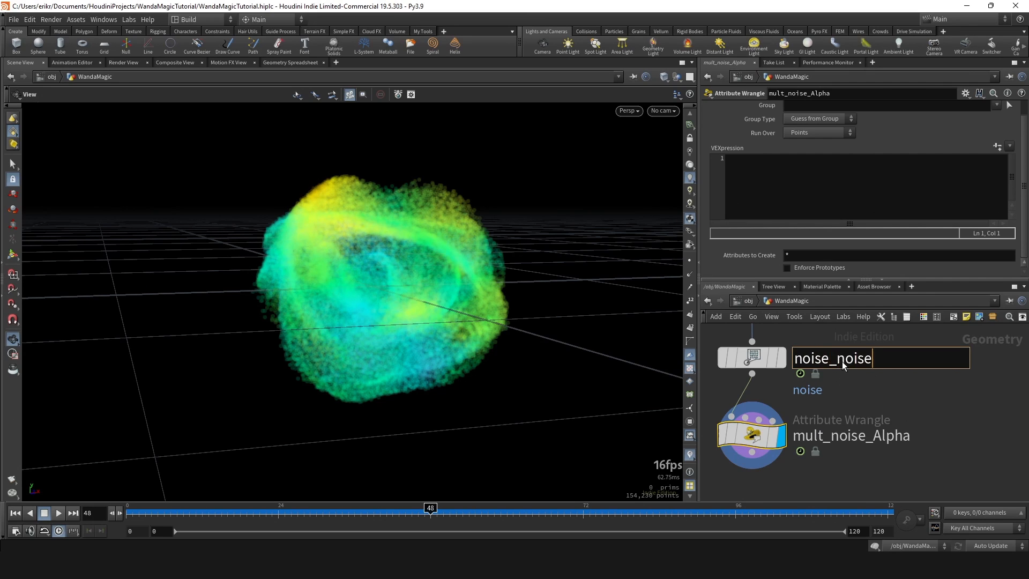
key("Return")
left_click(830, 191)
type("@Alpha")
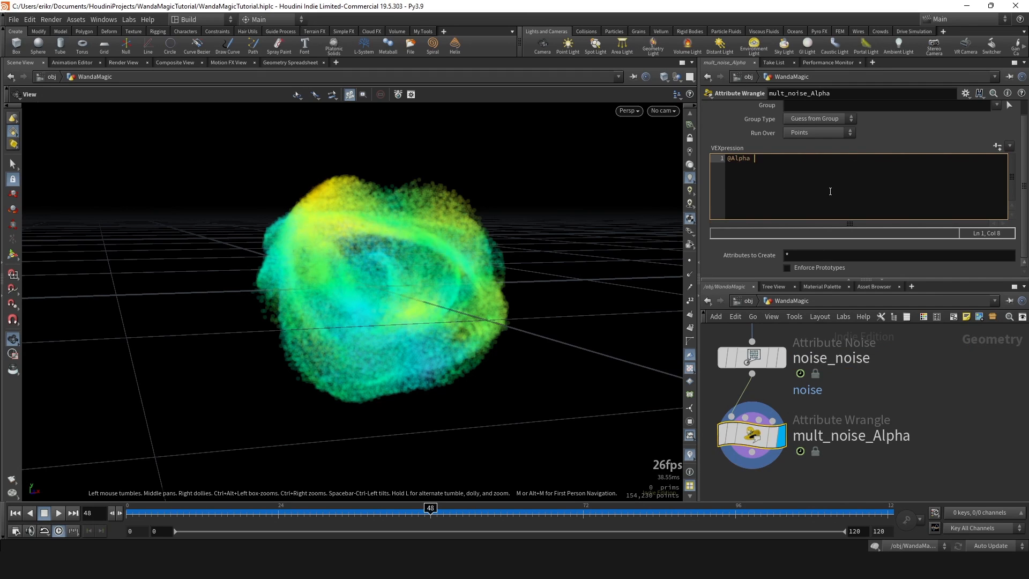
type(" *= chramp)")
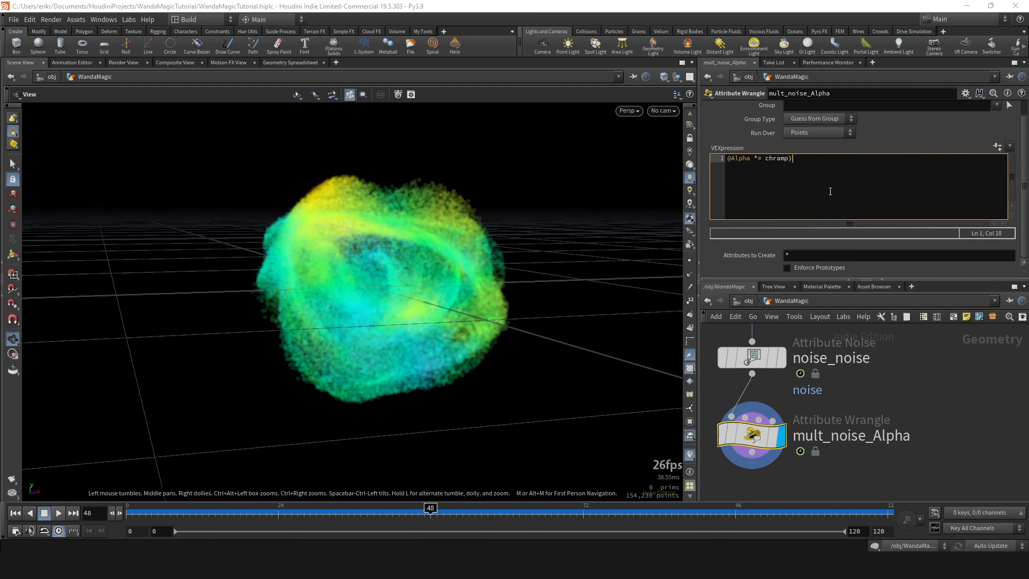
type("(\"ramp\", @noise")
key("ctrl+Return")
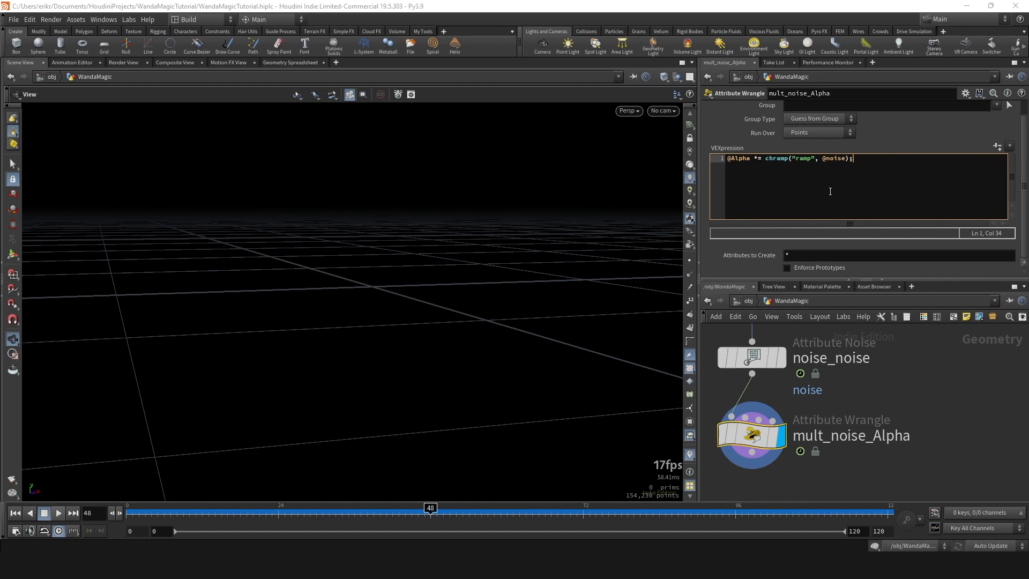
left_click(997, 146)
scroll(801, 256, "down", 3)
scroll(755, 241, "down", 2)
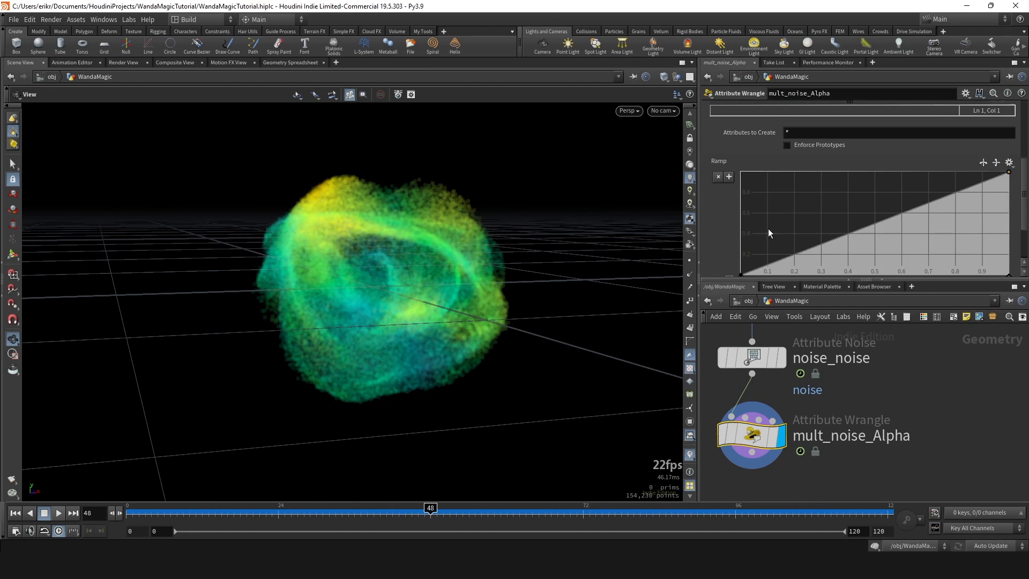
scroll(797, 238, "up", 3)
scroll(964, 235, "down", 3)
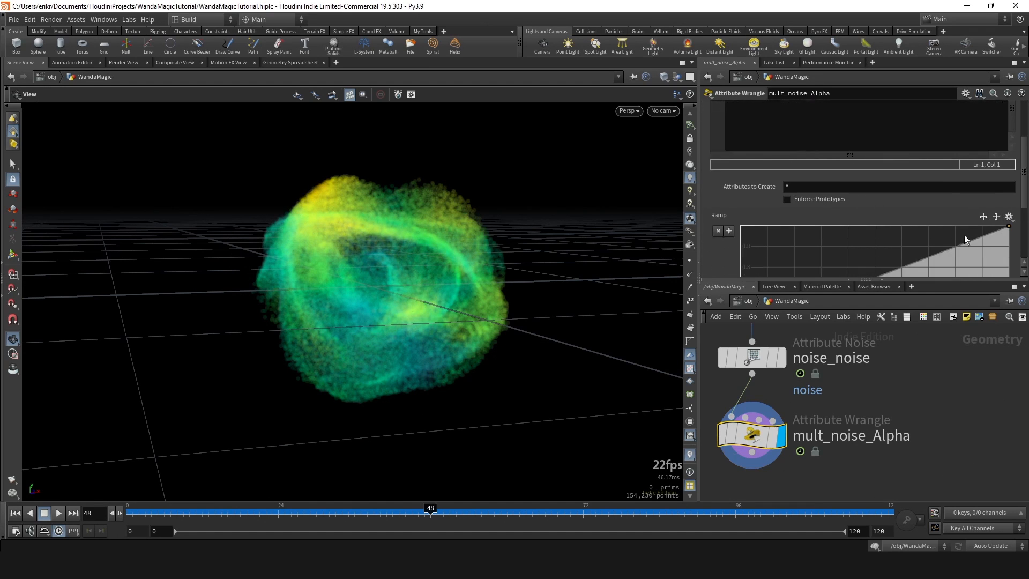
Try the Min/Max option for Range Values on noise_noise and return it to Positive.
left_click(756, 357)
scroll(767, 220, "down", 1)
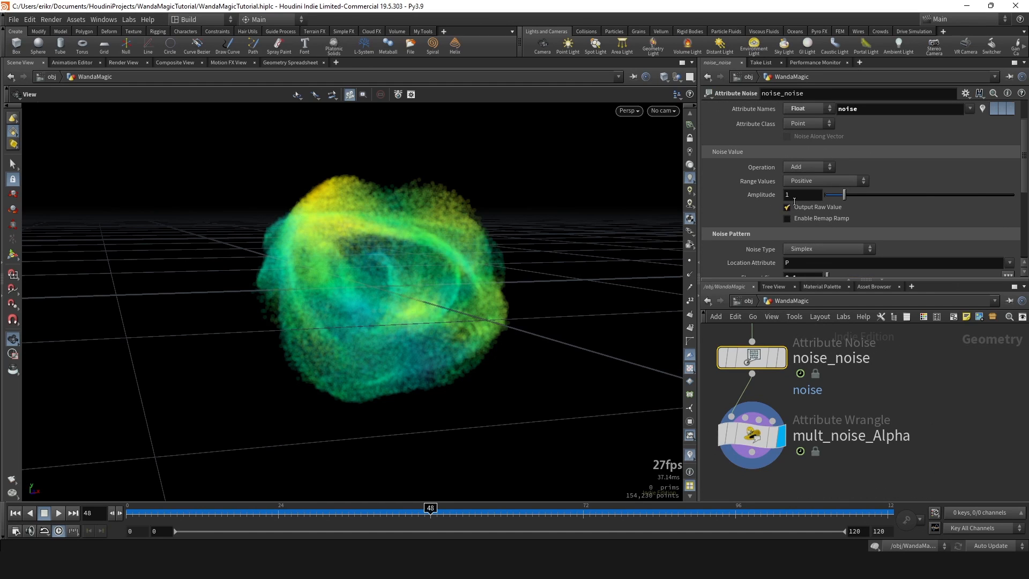
left_click(814, 182)
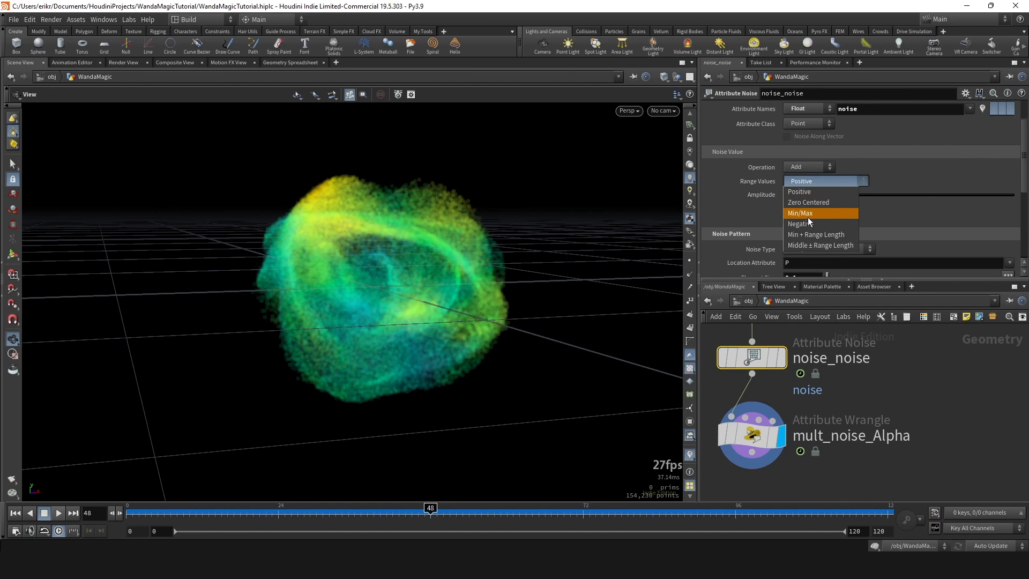
left_click(808, 214)
left_click(828, 181)
left_click(826, 183)
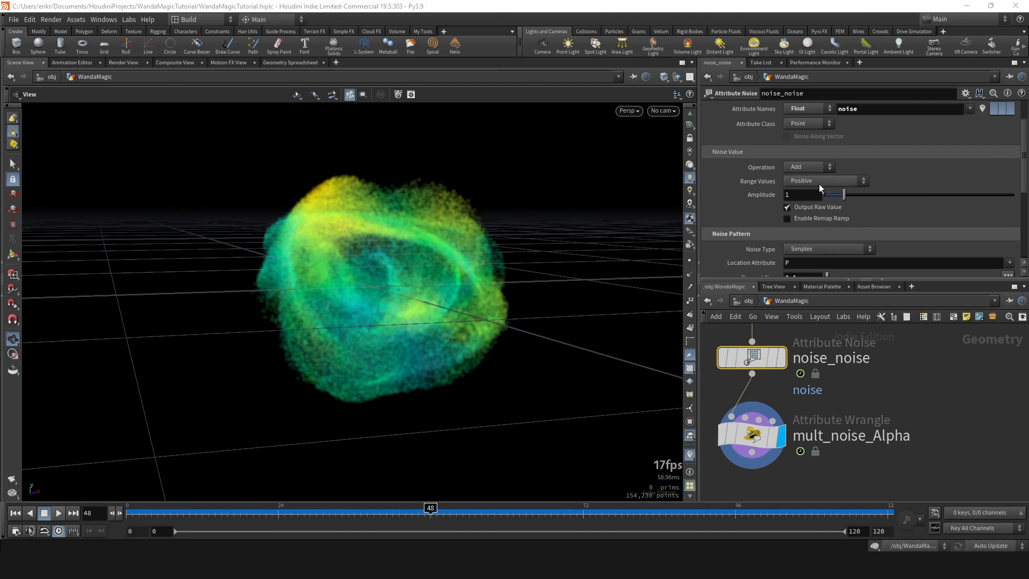
left_click(819, 184)
left_click(814, 211)
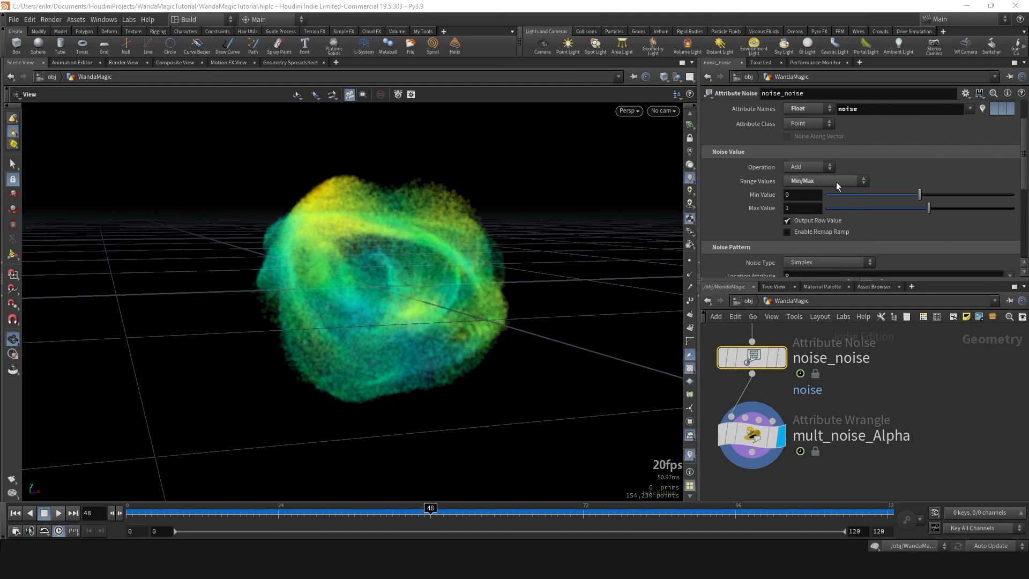
left_click(837, 185)
left_click(809, 192)
Turn off the noise attribute's visualization on the noise_noise node.
left_click(780, 435)
scroll(785, 241, "up", 2)
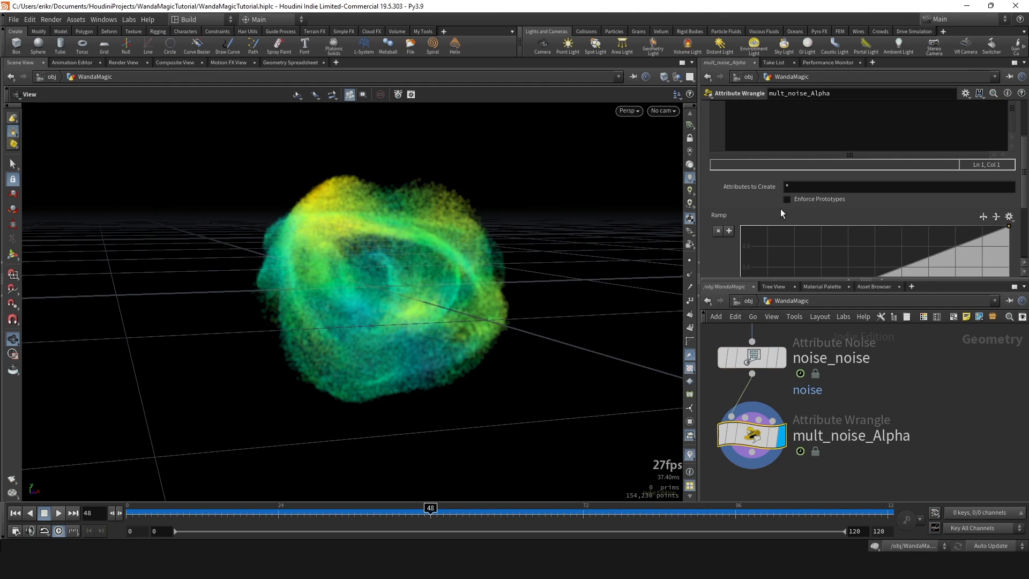
scroll(783, 211, "down", 3)
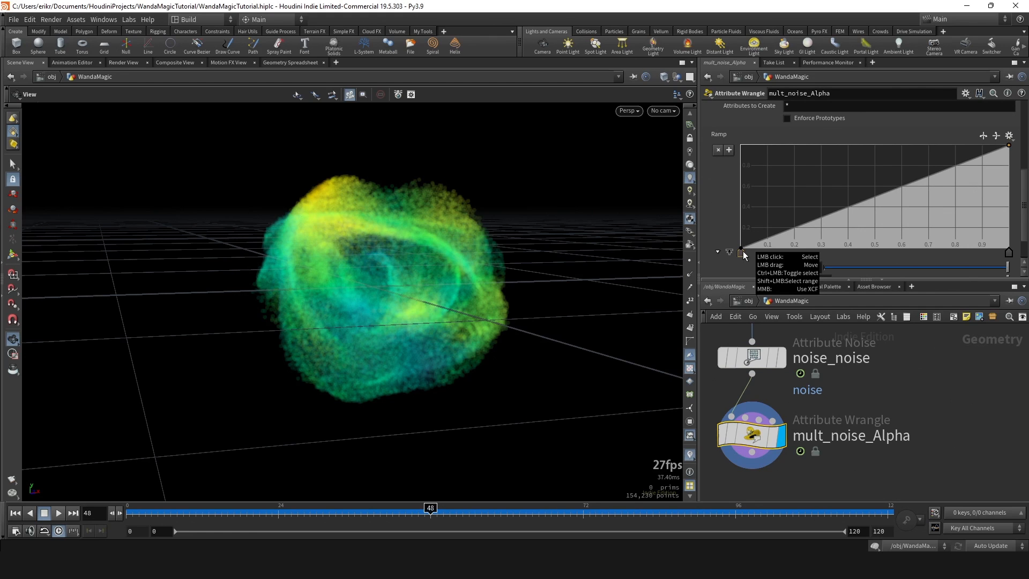
left_click(752, 357)
scroll(839, 233, "up", 2)
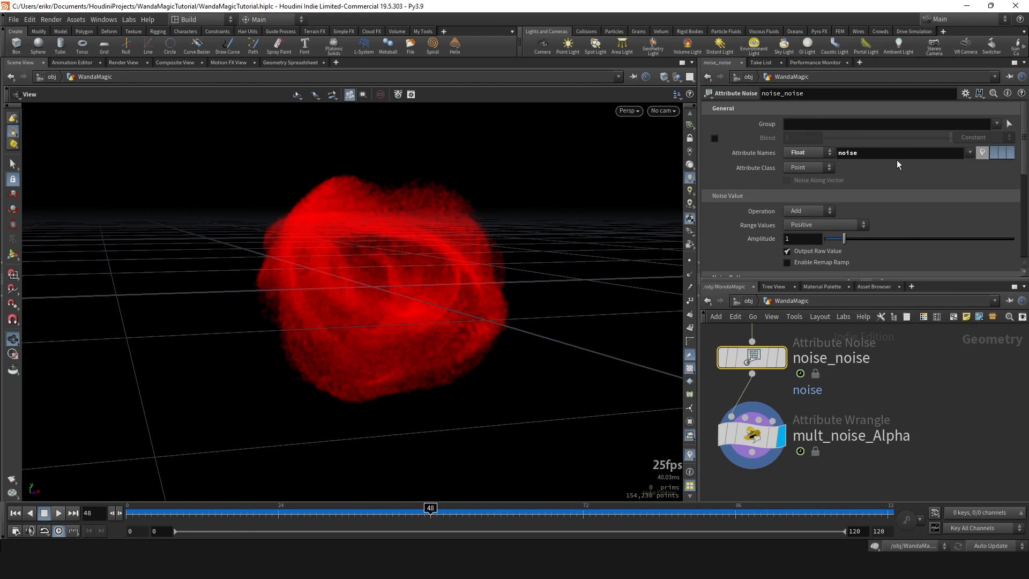
Move the zero-value point of the mult_noise_Alpha ramp to position 0.402.
left_click(758, 431)
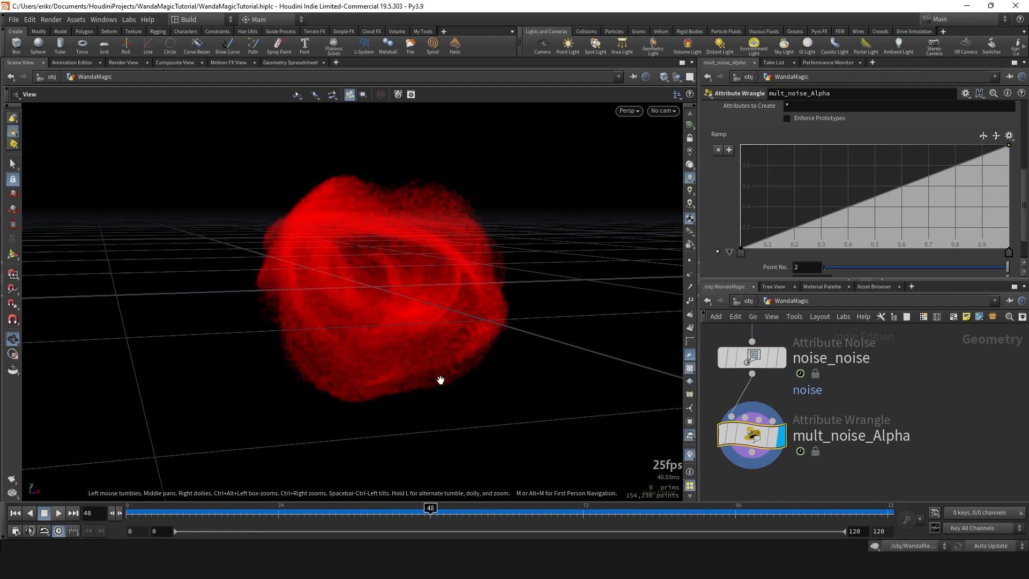
scroll(782, 220, "up", 3)
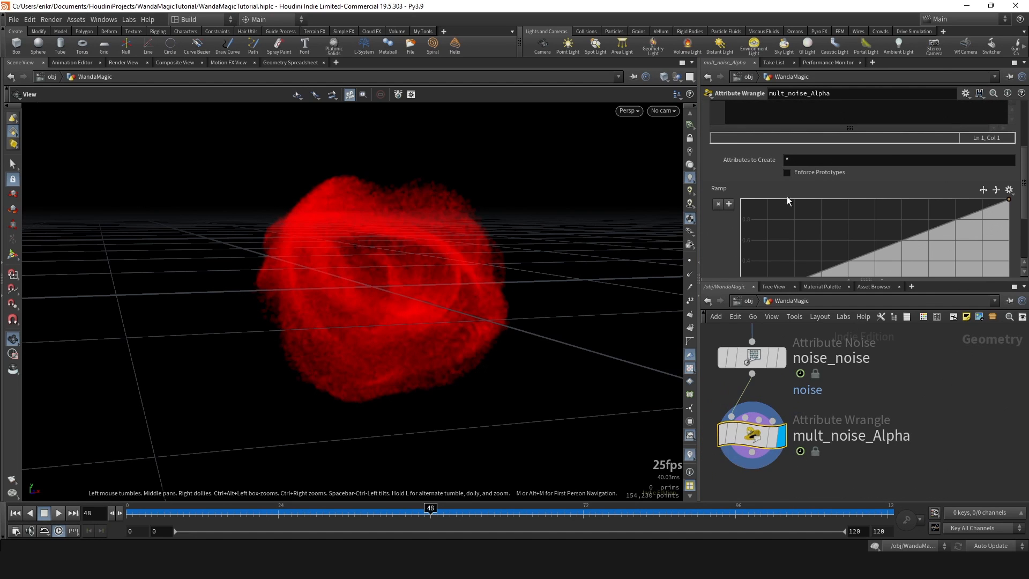
scroll(773, 220, "up", 1)
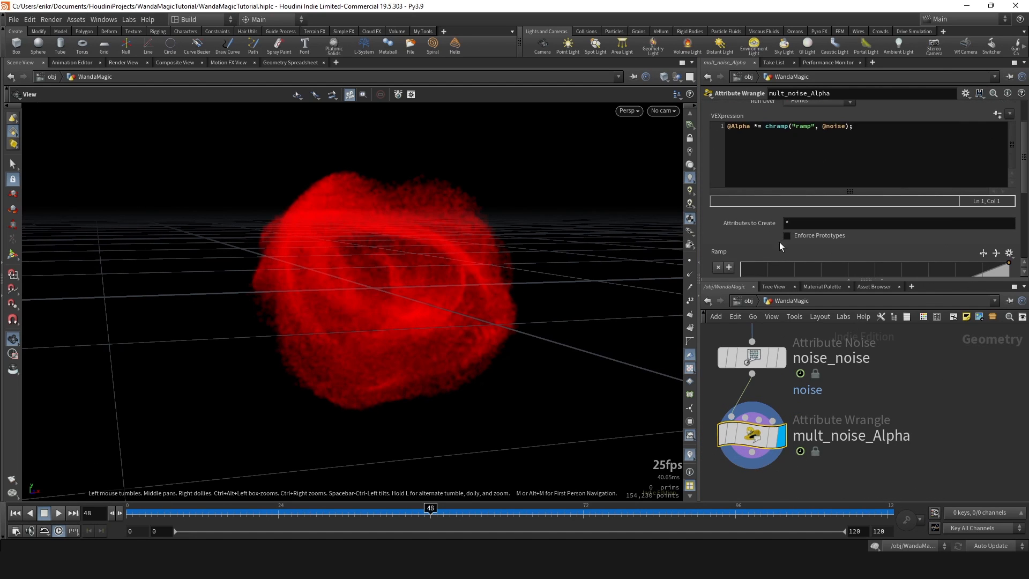
scroll(779, 243, "down", 2)
scroll(804, 220, "down", 3)
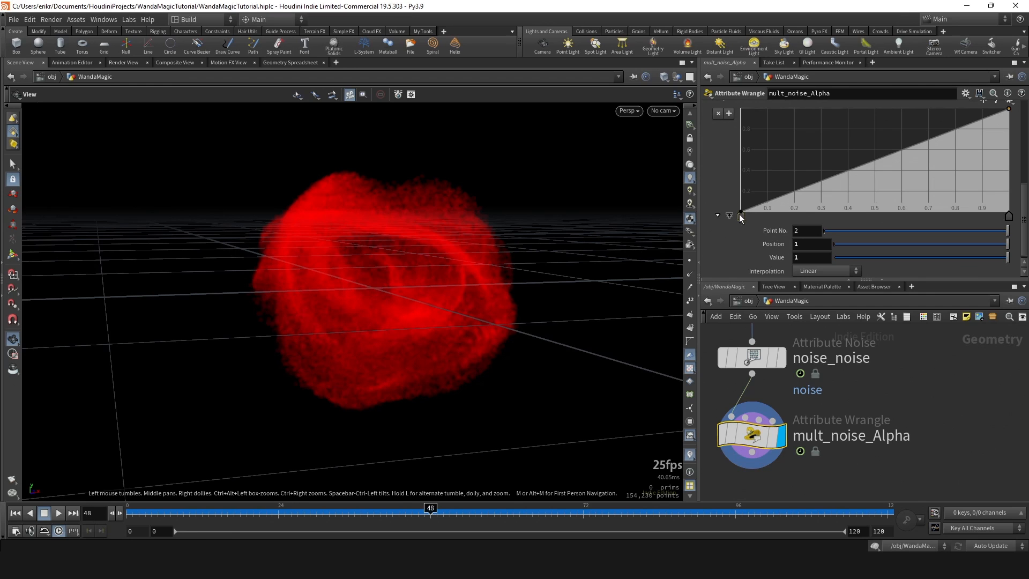
left_click_drag(741, 214, 850, 215)
Examine at several frames how the ramped noise masks the particles' alpha.
scroll(379, 279, "down", 1)
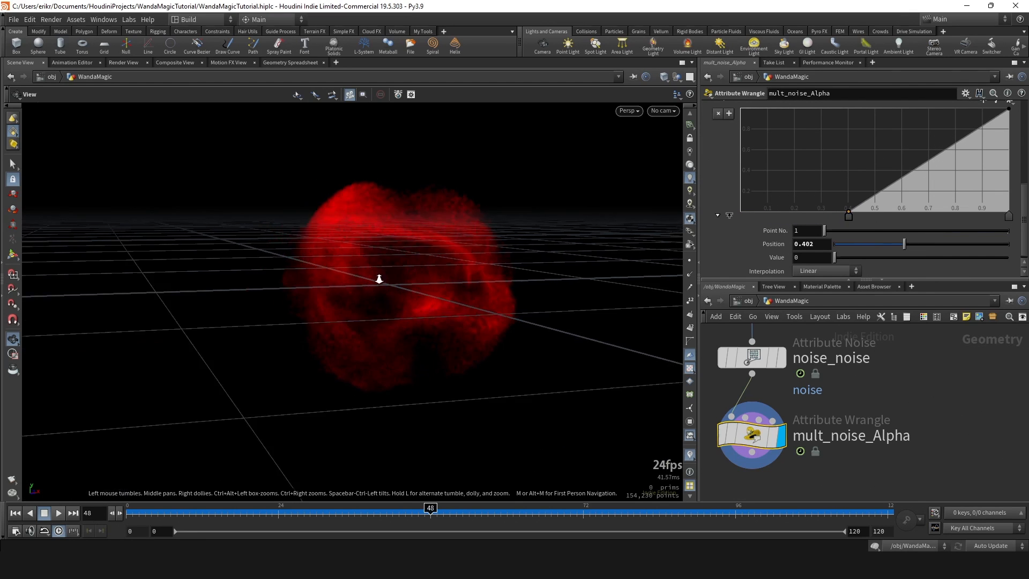
scroll(378, 279, "down", 4)
left_click_drag(351, 512, 575, 510)
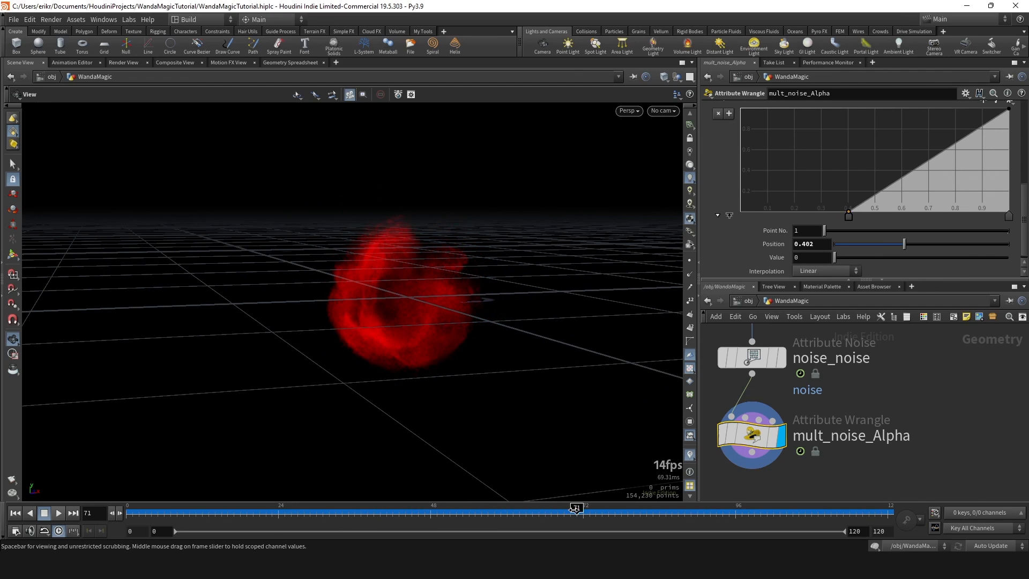
left_click(722, 436)
left_click(722, 436)
scroll(451, 331, "up", 1)
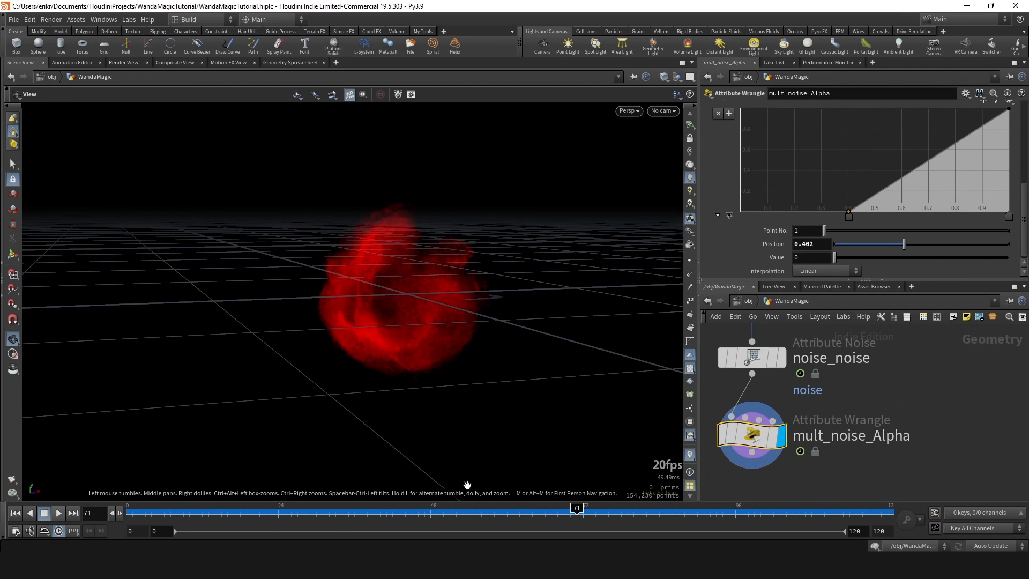
left_click_drag(433, 513, 532, 511)
scroll(637, 421, "down", 1)
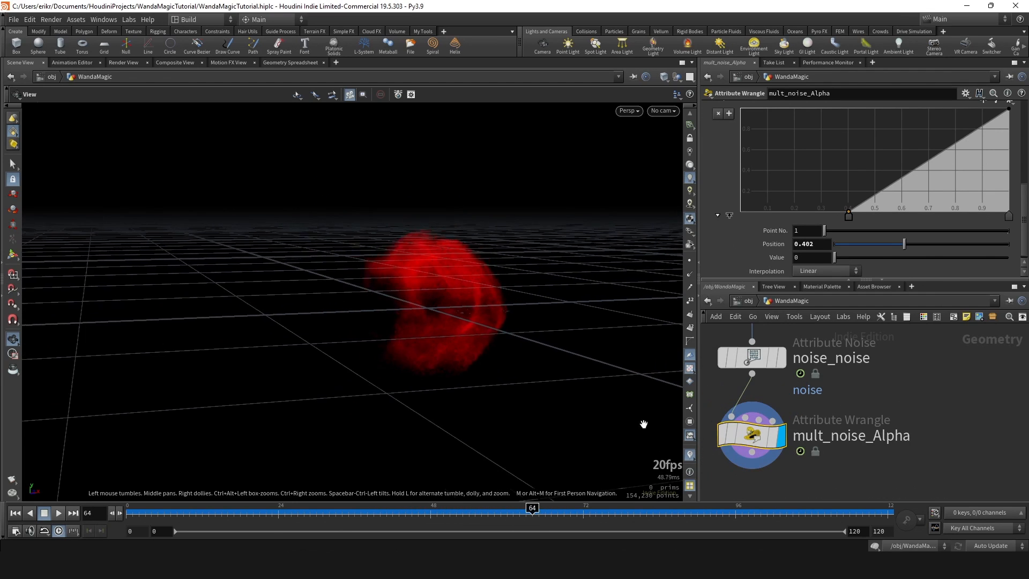
left_click(722, 443)
left_click_drag(722, 443, 710, 437)
middle_click_drag(453, 439, 378, 456)
left_click(711, 432)
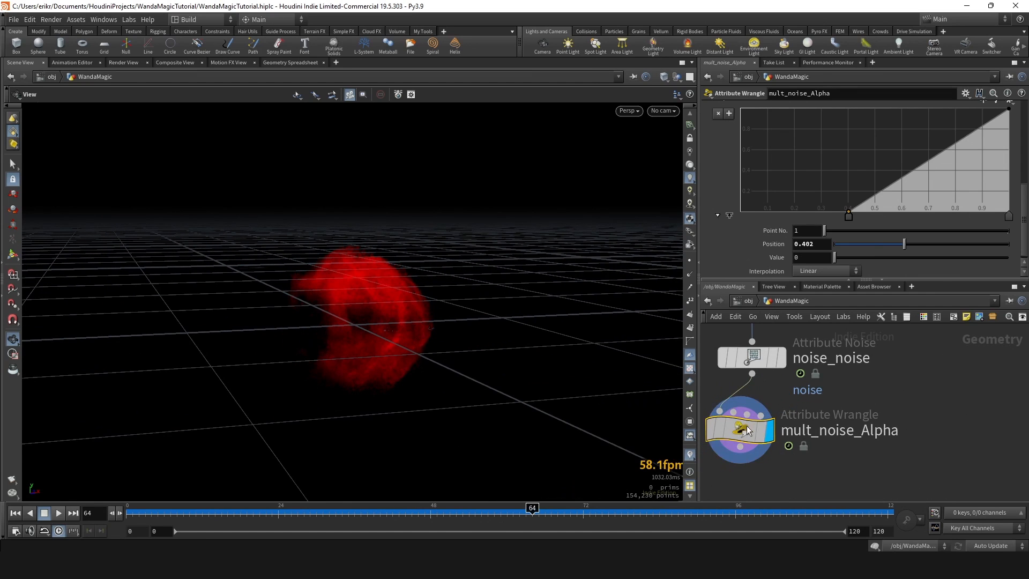
left_click_drag(748, 430, 761, 433)
Check more frames and pull the ramp's zero-value point back to position 0.342.
left_click_drag(260, 512, 481, 512)
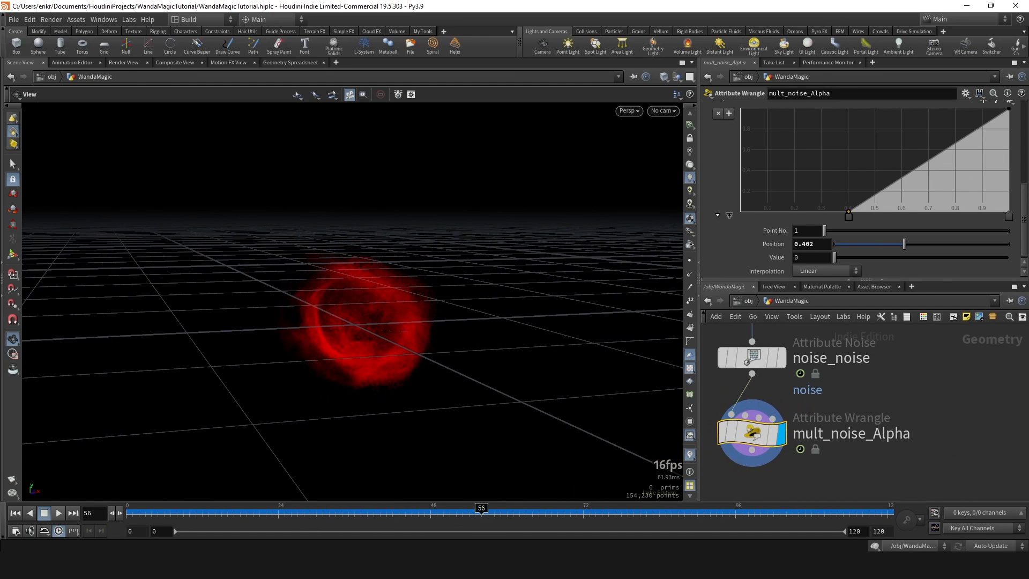
left_click(638, 513)
middle_click_drag(379, 324, 437, 311)
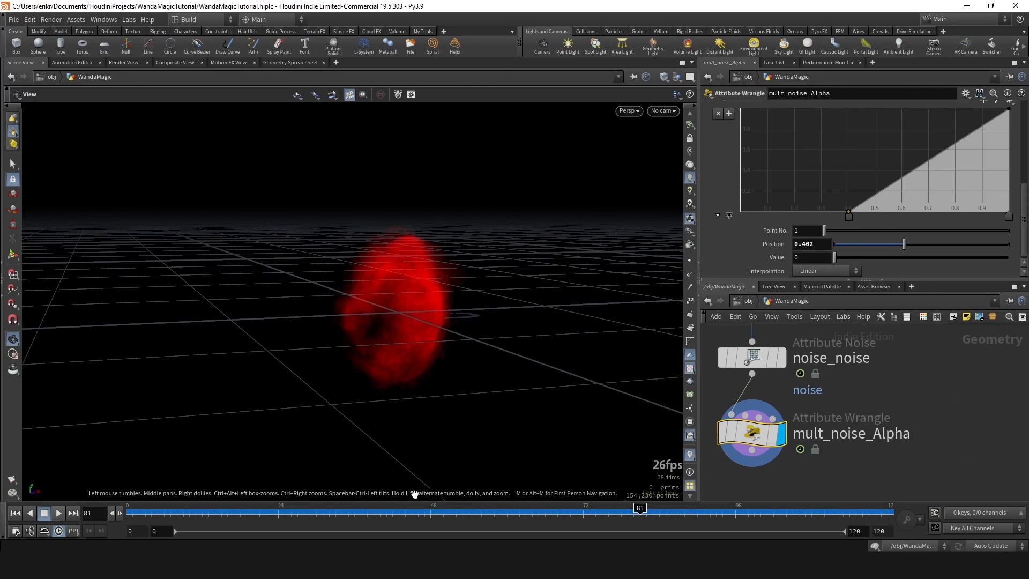
left_click_drag(423, 515, 469, 517)
left_click_drag(848, 216, 833, 222)
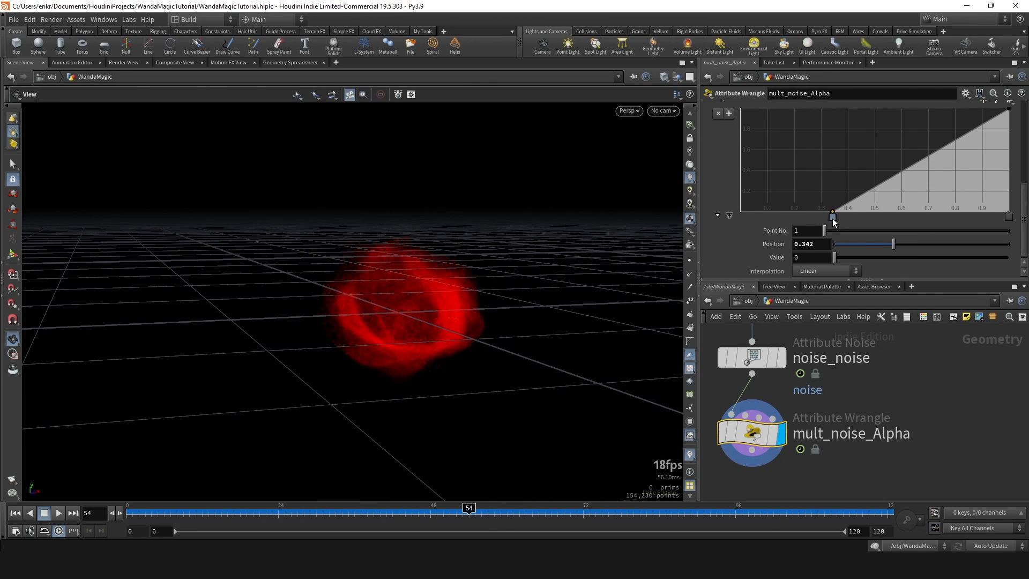
Add another Attribute Wrangle below mult_noise_Alpha, connected to its output and displayed.
scroll(402, 319, "down", 3)
scroll(885, 373, "down", 3)
middle_click_drag(873, 397, 903, 341)
left_click(822, 370)
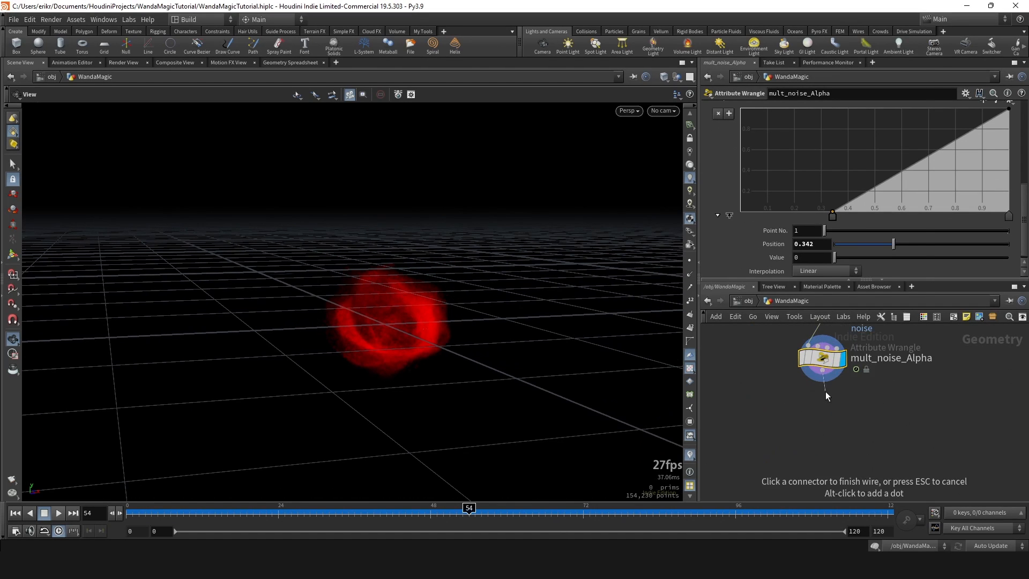
key("Tab")
type("aw")
key("Return")
left_click(842, 410)
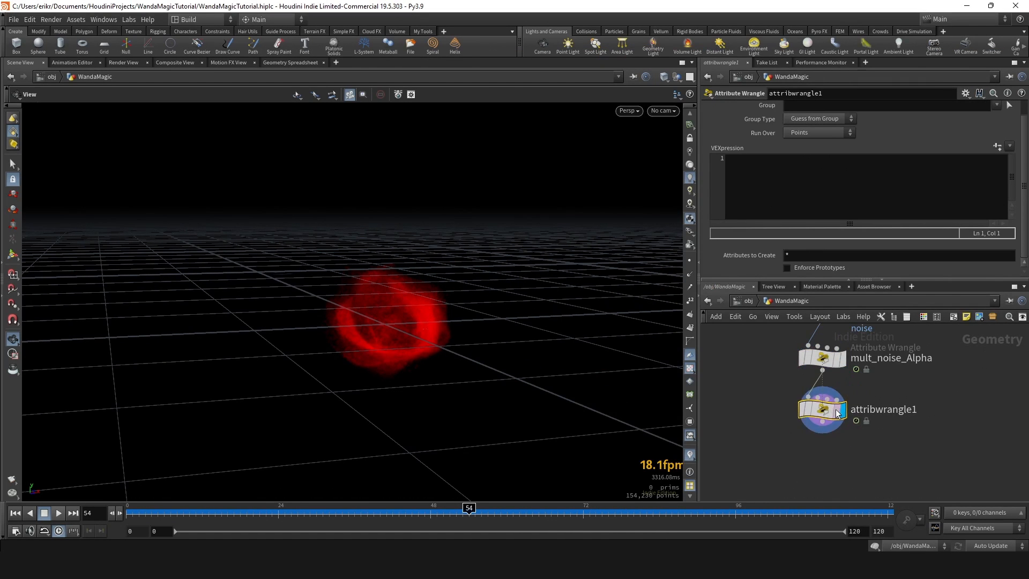
Inspect which point attributes attribdelete1 keeps upstream, and return to the new wrangle.
scroll(892, 412, "down", 3)
middle_click_drag(872, 422, 843, 483)
middle_click_drag(883, 334, 855, 468)
left_click_drag(854, 412, 774, 431)
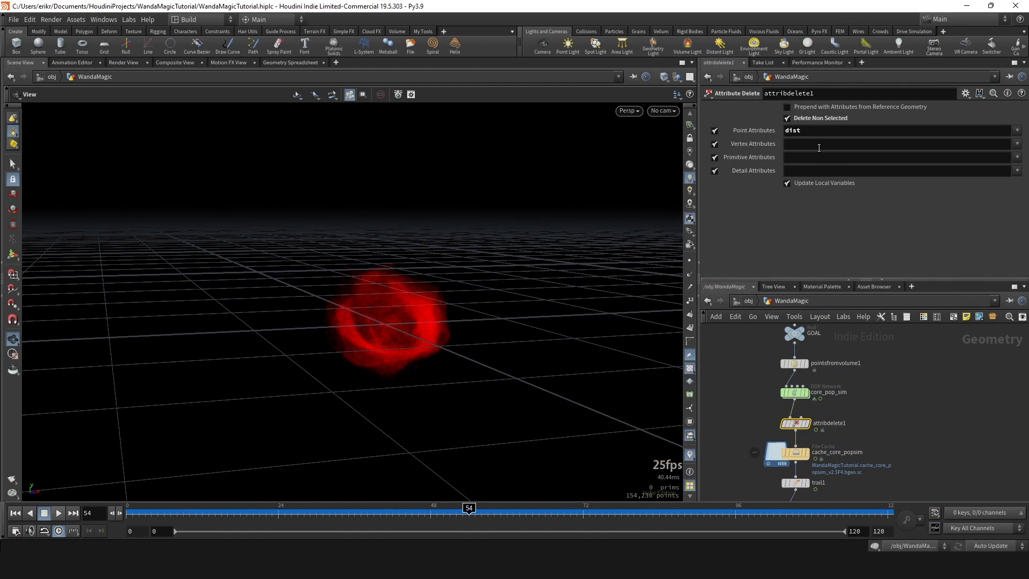
scroll(845, 379, "down", 3)
middle_click_drag(841, 429, 804, 335)
scroll(785, 435, "up", 8)
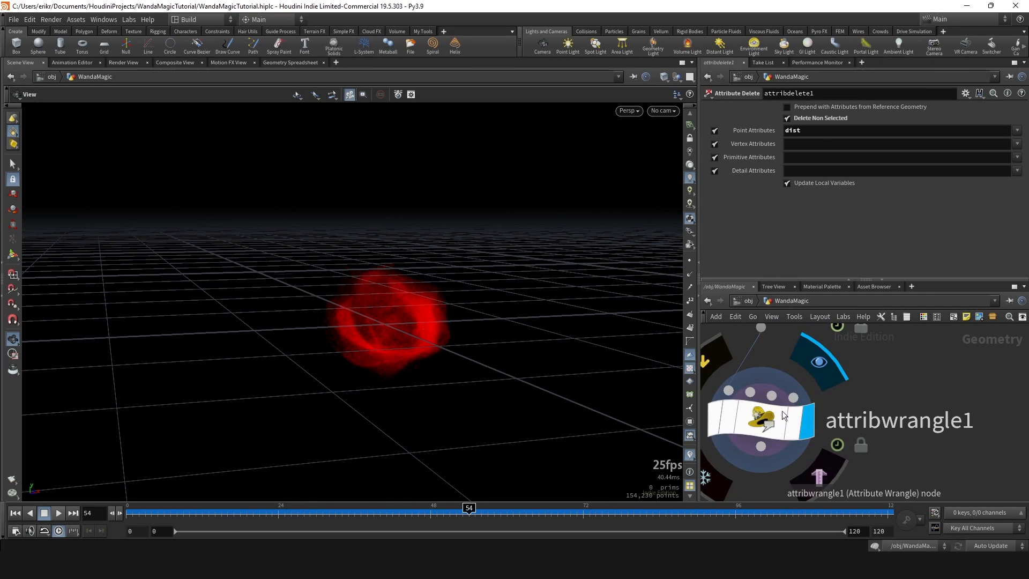
Select the new wrangle and examine the particles' shape and opacity at several frames around frame 59.
left_click(766, 418)
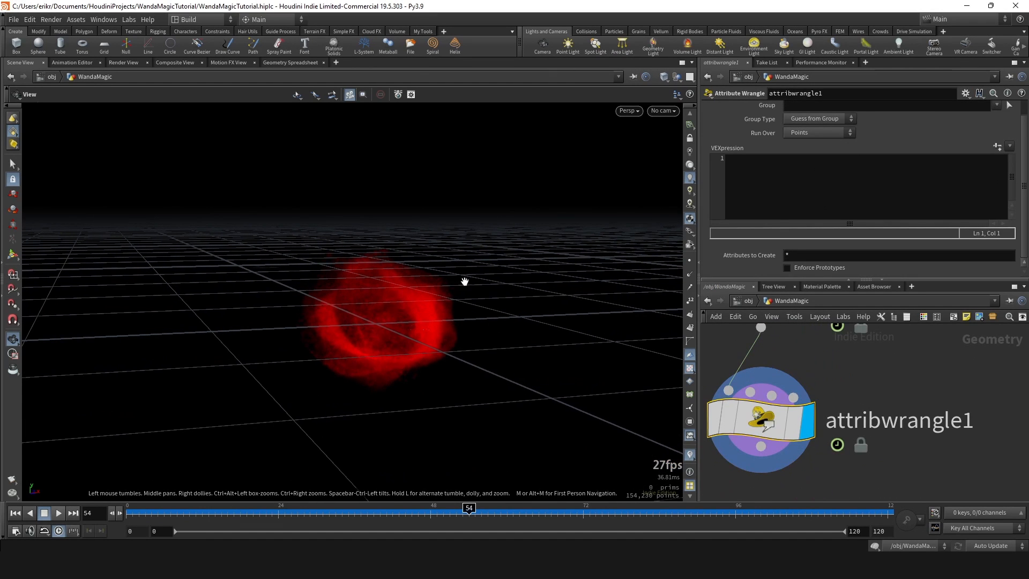
scroll(433, 293, "up", 4)
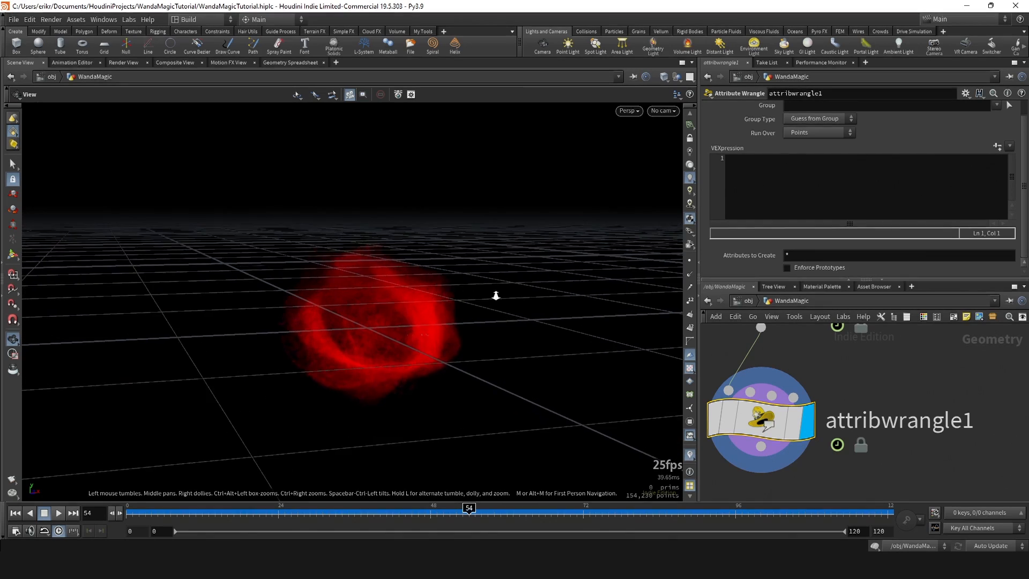
middle_click_drag(869, 382, 878, 379)
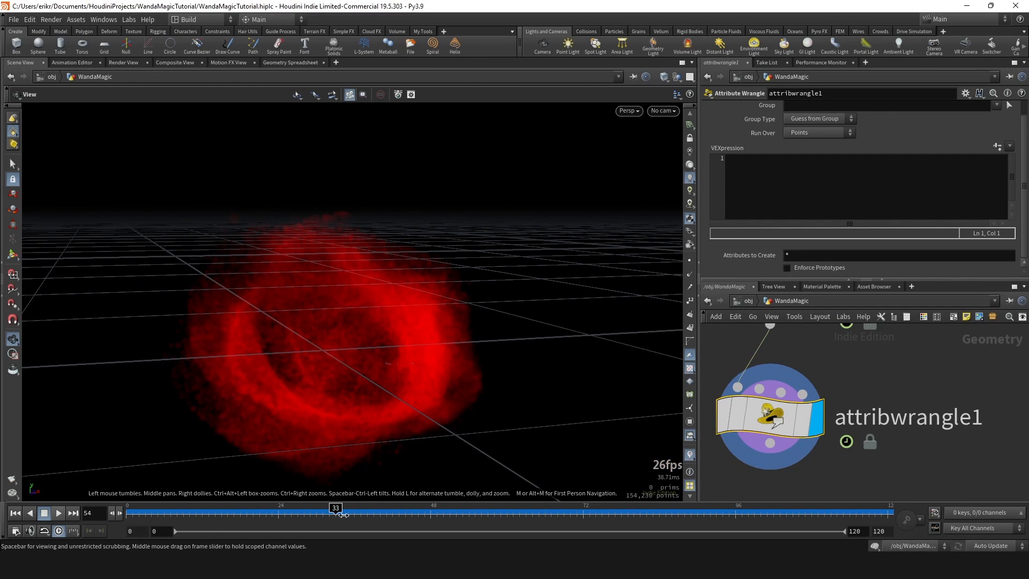
scroll(450, 332, "down", 6)
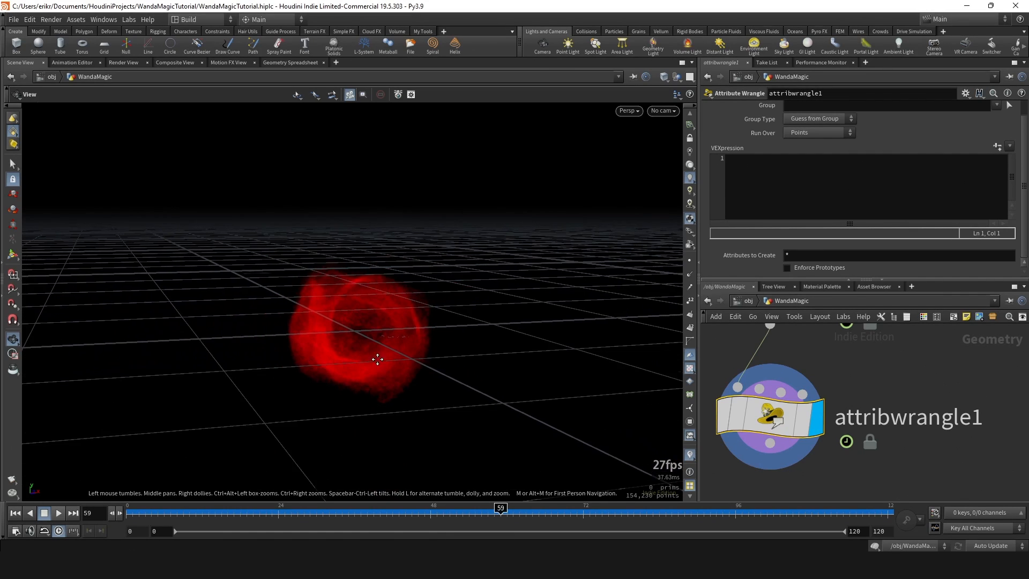
scroll(392, 439, "up", 2)
left_click_drag(381, 513, 545, 513)
left_click_drag(402, 514, 501, 514)
left_click(896, 189)
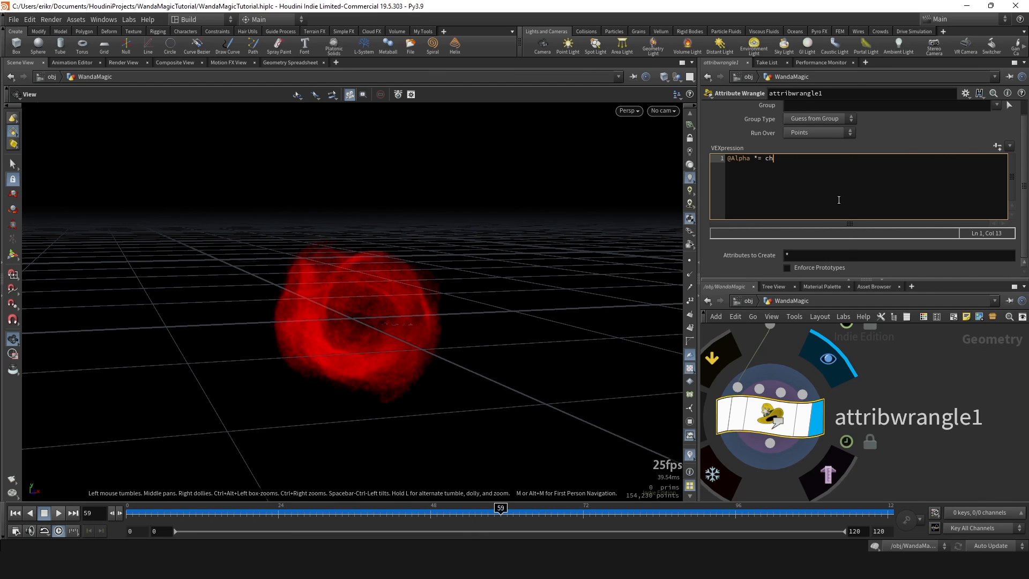
type("@Alpha *= ch")
key("BackSpace")
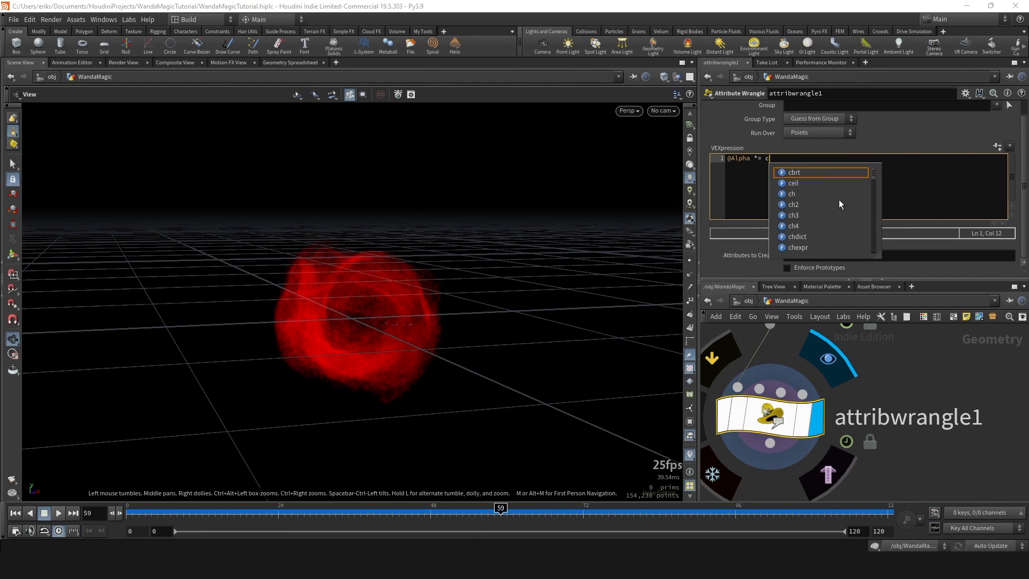
key("BackSpace")
type("fit(")
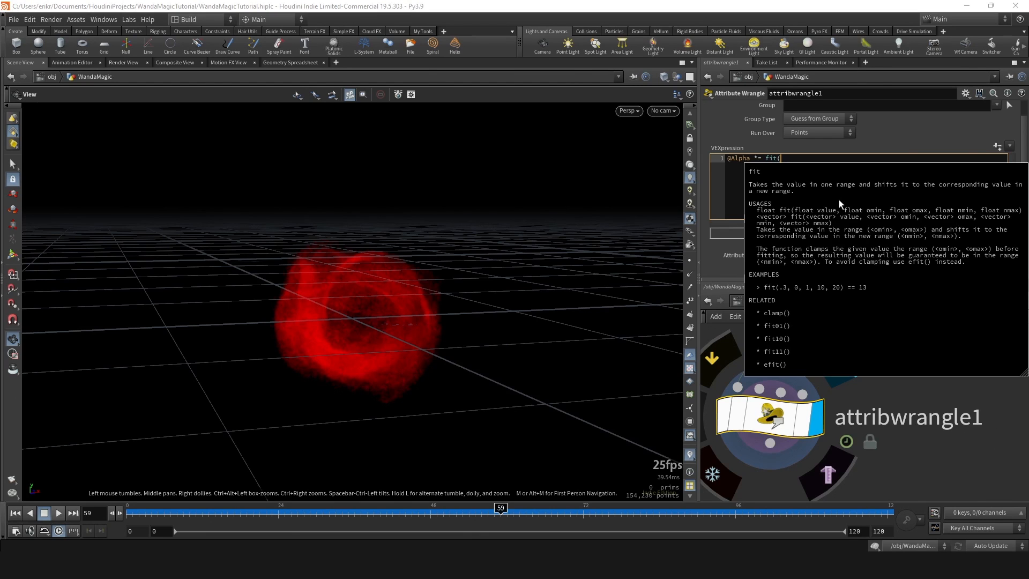
type(")")
key("Left")
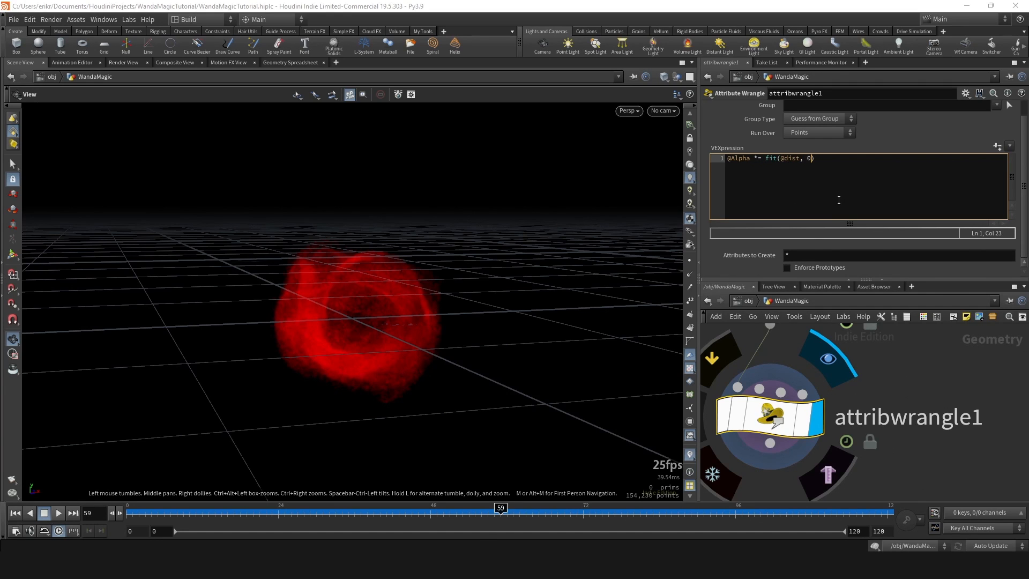
type("@dist, 0, ch()")
type(";")
left_click(997, 146)
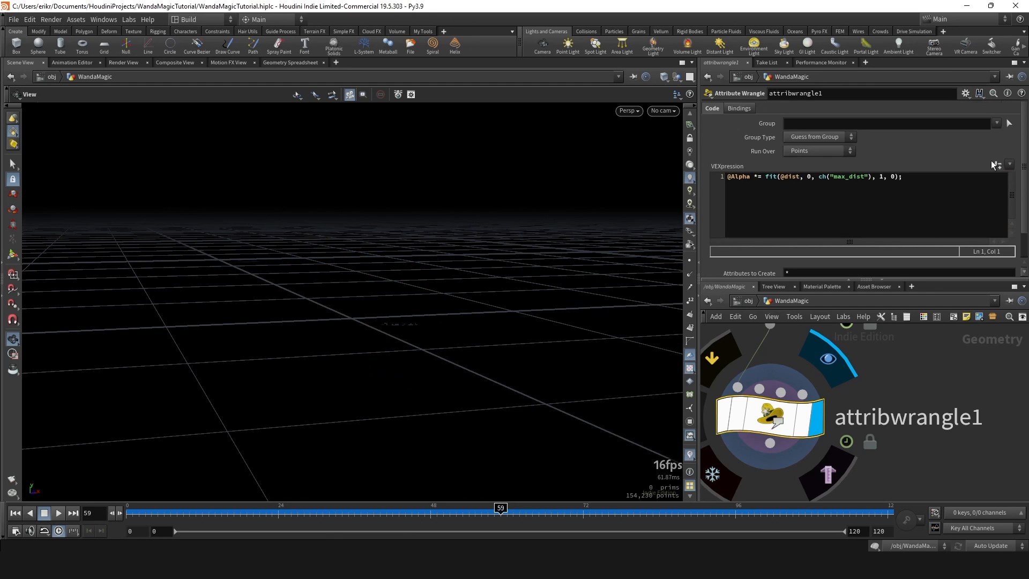
Set the wrangle's Max Dist to 0.046.
scroll(842, 271, "down", 2)
left_click_drag(832, 269, 835, 270)
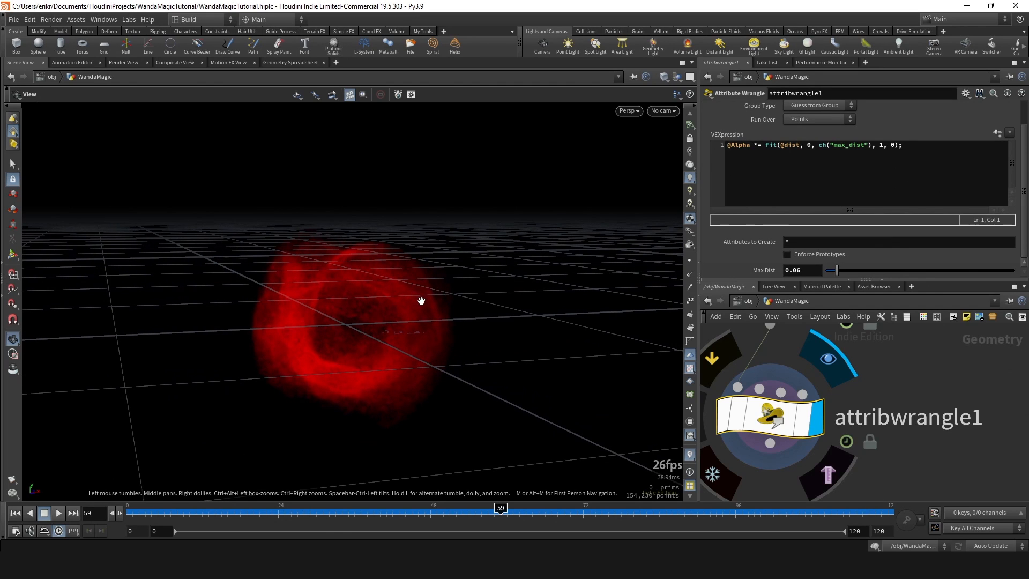
mouse_move(835, 270)
left_mouse_down()
mouse_move(976, 276)
mouse_move(835, 270)
left_mouse_up()
Show the GOAL null's sphere as a shaded template together with the particles.
scroll(862, 469, "down", 5)
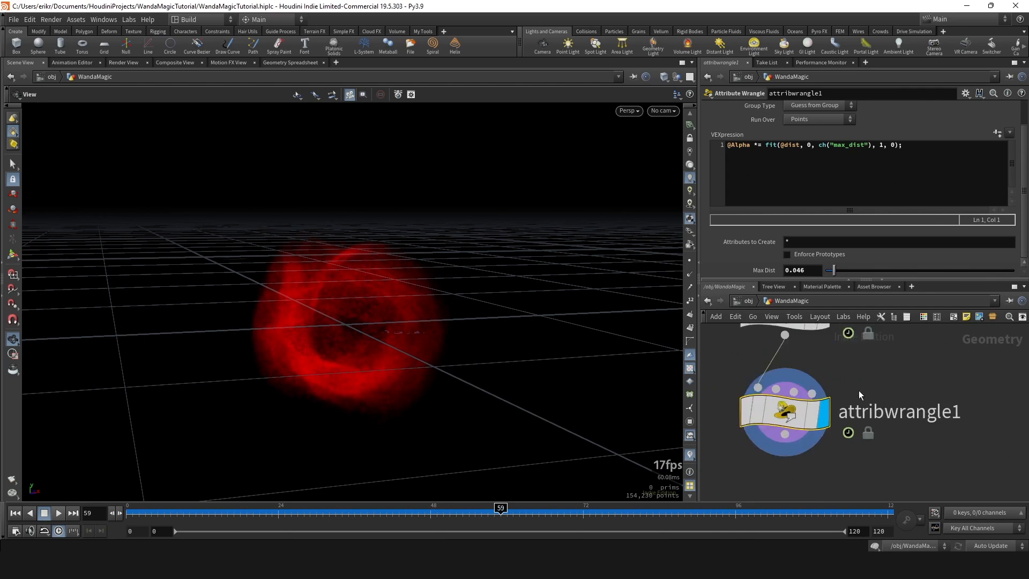
scroll(849, 382, "up", 8)
mouse_move(839, 403)
left_click(877, 444)
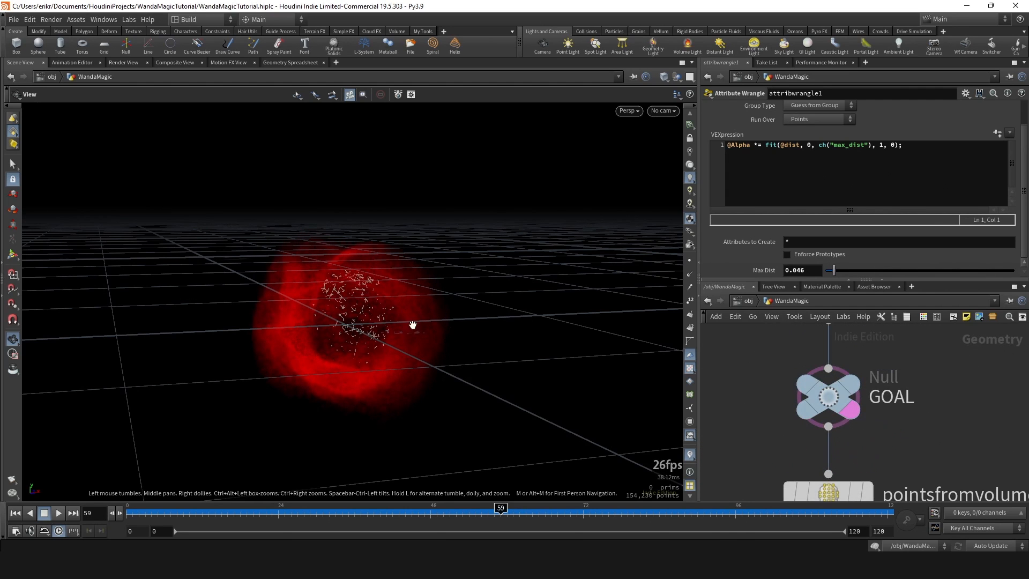
left_click_drag(397, 315, 475, 317)
left_click(839, 397)
key("w")
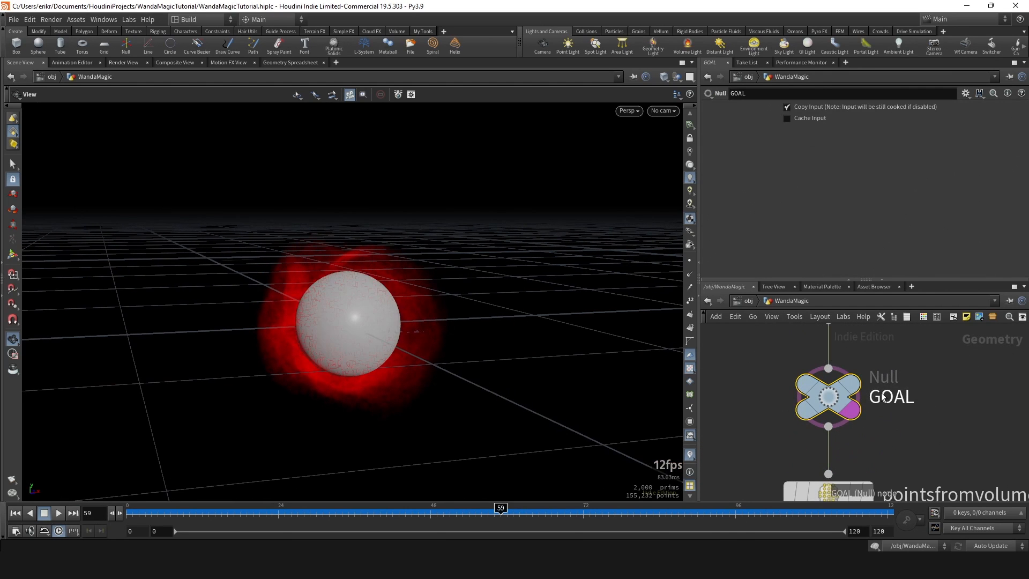
Set attribwrangle1's Max Dist to 0.055, checking the fade around the sphere at frames between about 48 and 61.
right_click_drag(449, 295, 461, 320)
scroll(859, 393, "down", 6)
middle_click_drag(881, 480, 827, 389)
scroll(826, 393, "up", 6)
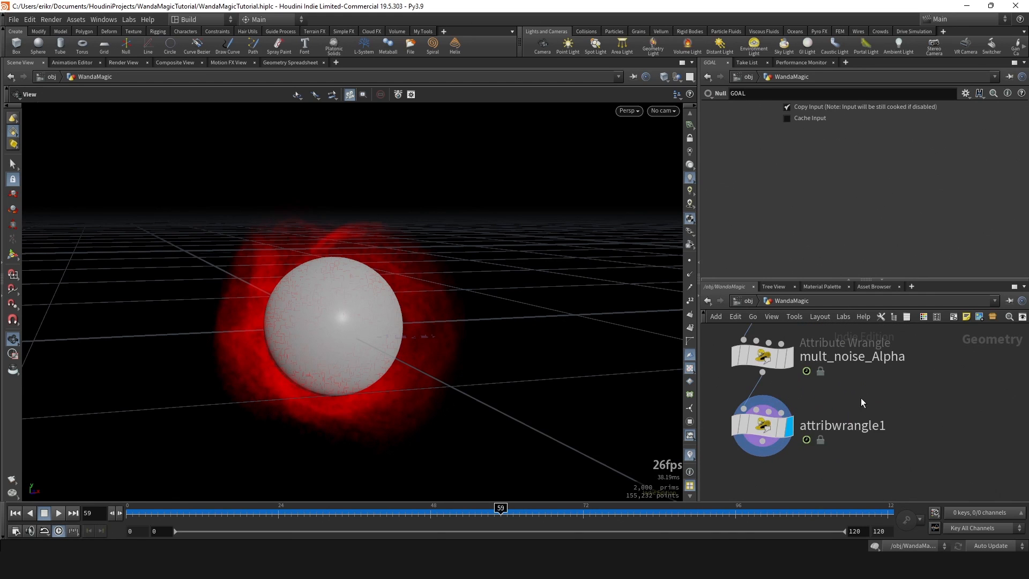
left_click(771, 426)
mouse_move(448, 514)
left_mouse_down()
mouse_move(317, 506)
mouse_move(449, 498)
left_mouse_up()
mouse_move(835, 271)
left_mouse_down()
mouse_move(846, 270)
mouse_move(830, 275)
left_mouse_up()
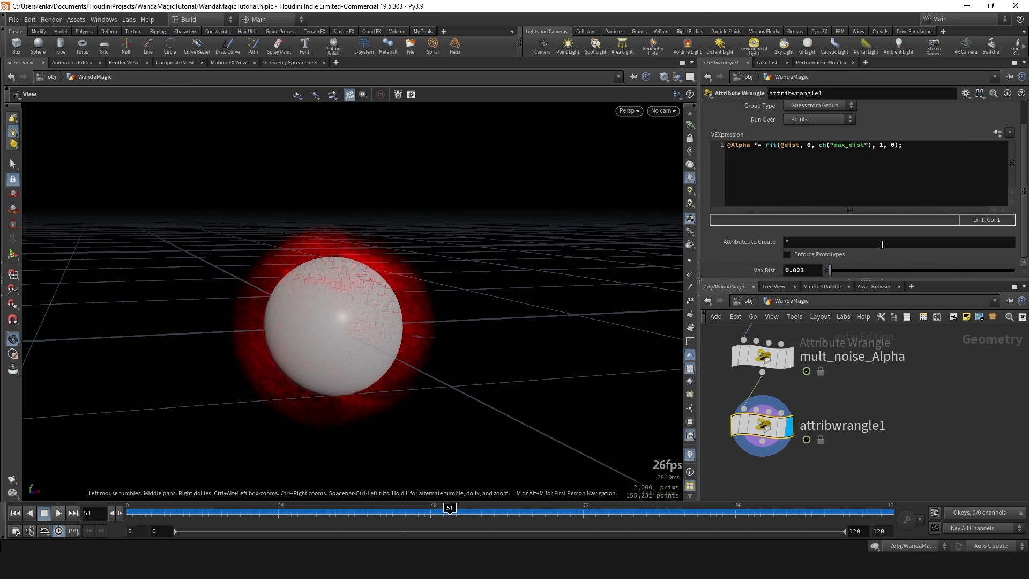
mouse_move(829, 271)
left_mouse_down()
mouse_move(841, 271)
mouse_move(828, 271)
left_mouse_up()
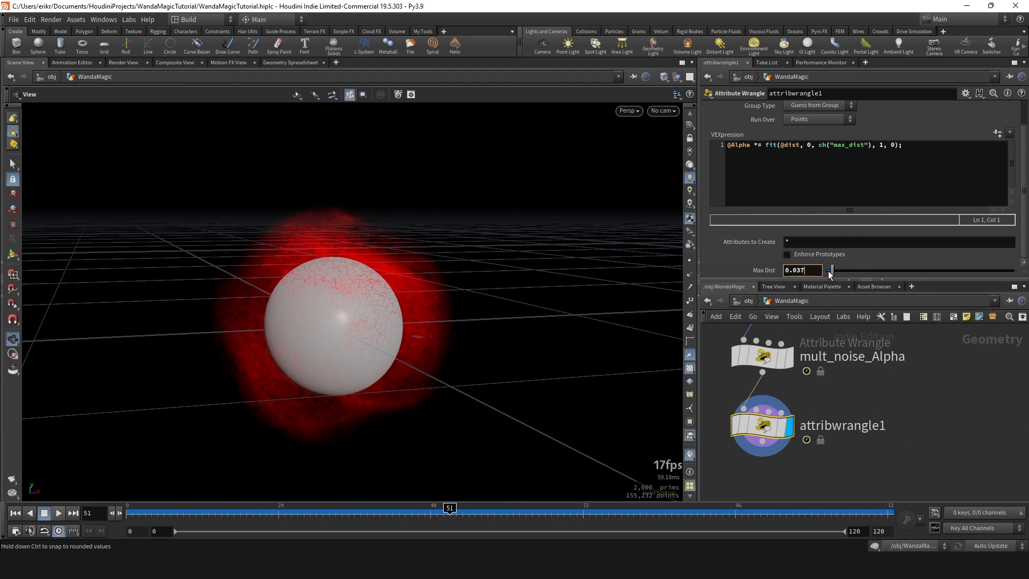
type("55")
key("Return")
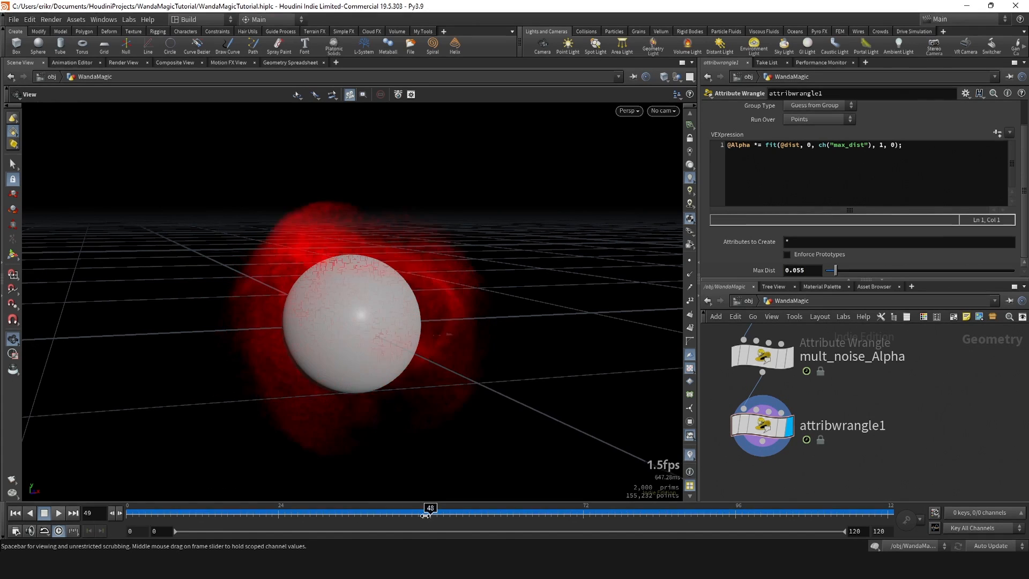
left_click_drag(425, 510, 513, 513)
Wrap the wrangle's fit expression in chramp("ramp", ...) and generate the ramp parameter.
left_click(765, 145)
type("chra")
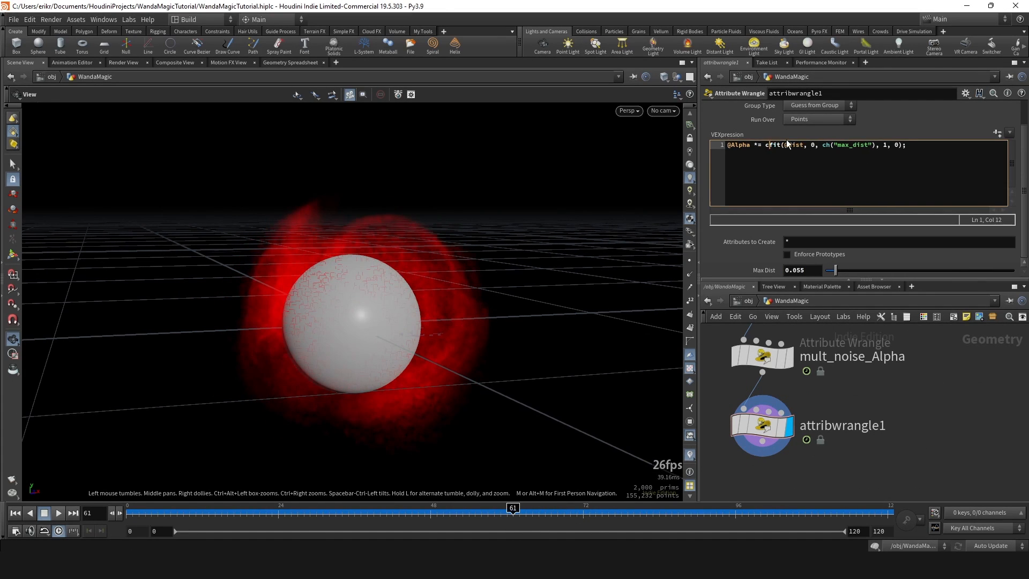
type("mp(\"\"")
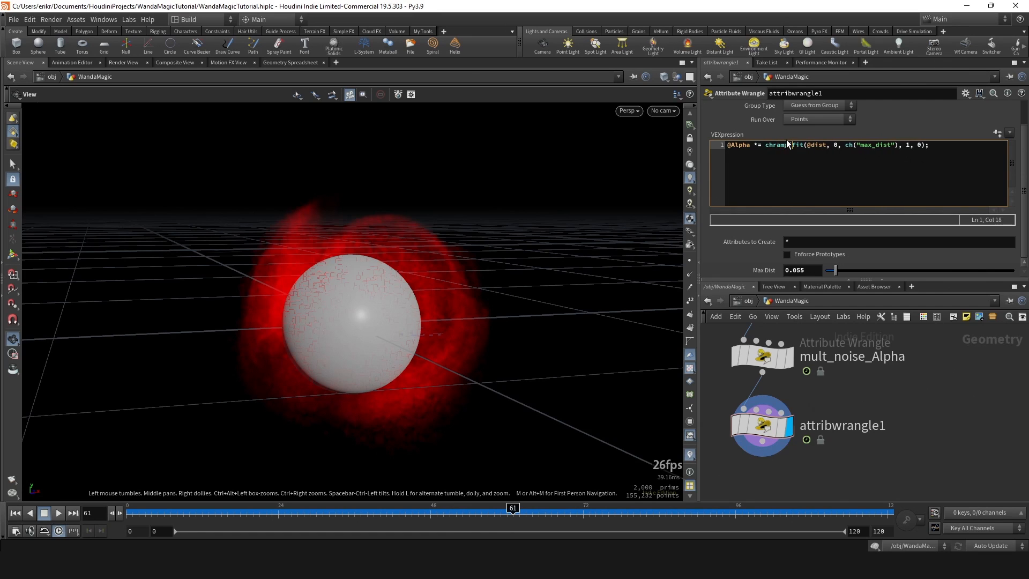
type("ramp")
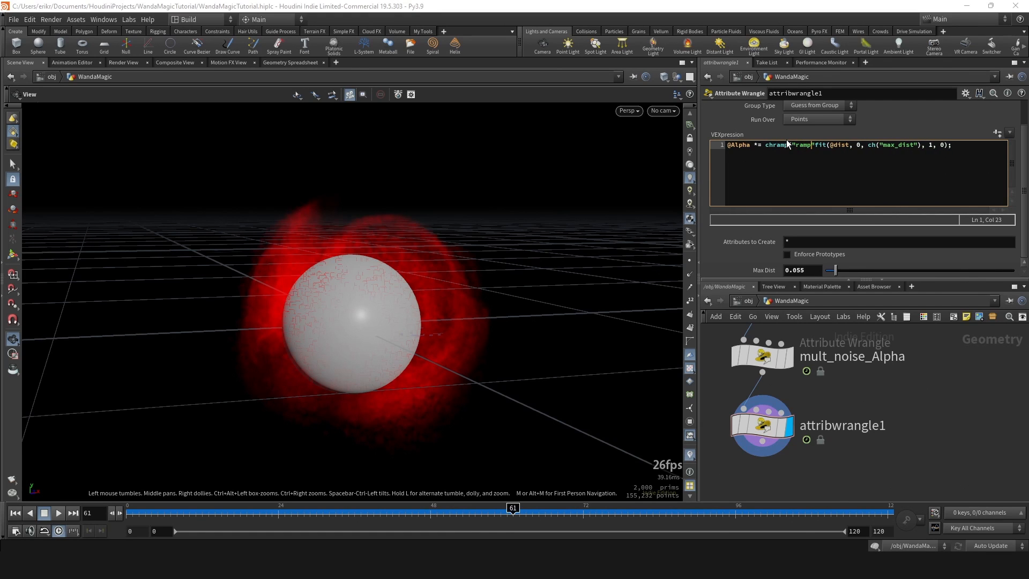
type(",")
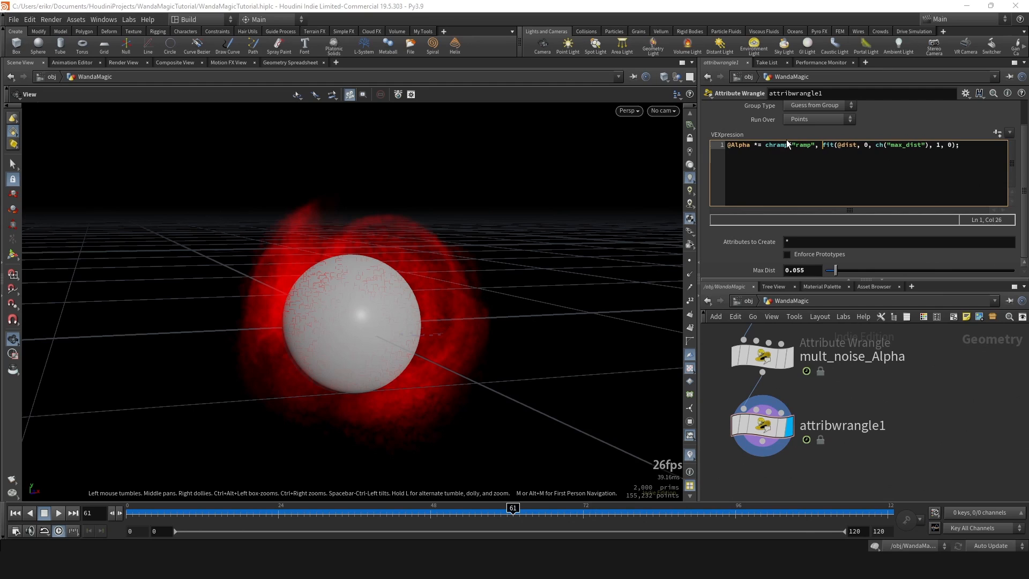
key("ctrl+Right")
key("ctrl+Right")
key("ctrl+Right")
key("ctrl+Right")
key("ctrl+Right")
key("ctrl+Right")
key("ctrl+Right")
key("ctrl+Right")
key("ctrl+Right")
key("ctrl+Right")
left_click(997, 133)
Add a middle ramp point at position 0.658, value 0.359375, use B-Spline interpolation, and compare the result with the wrangle bypassed.
scroll(751, 225, "down", 5)
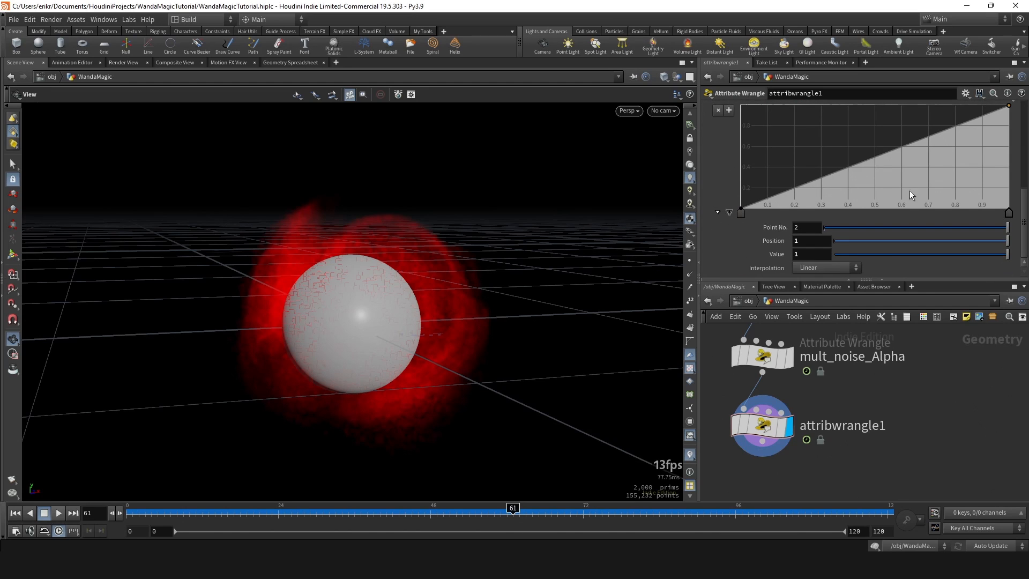
left_click_drag(874, 162, 895, 171)
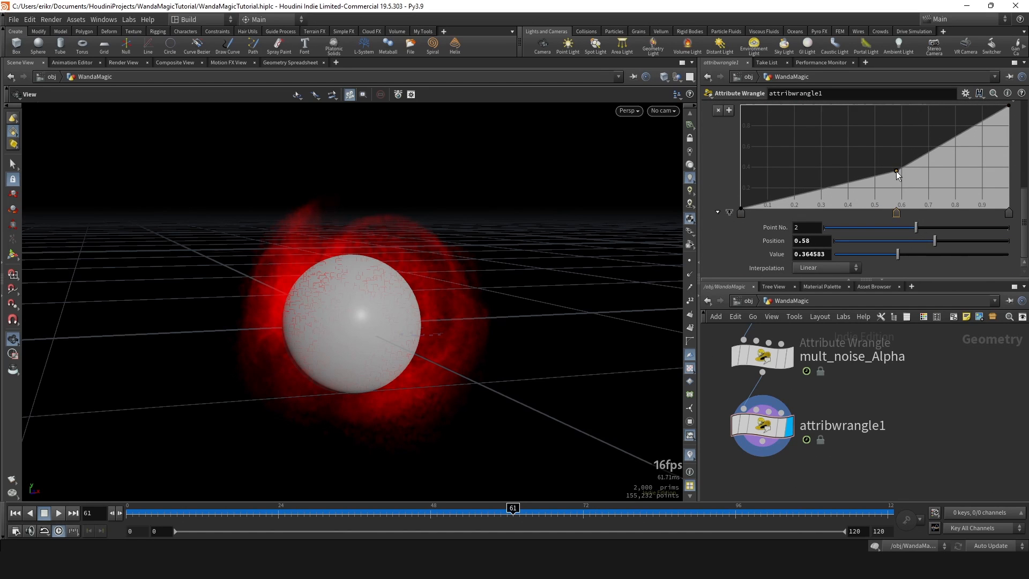
left_click(1009, 213)
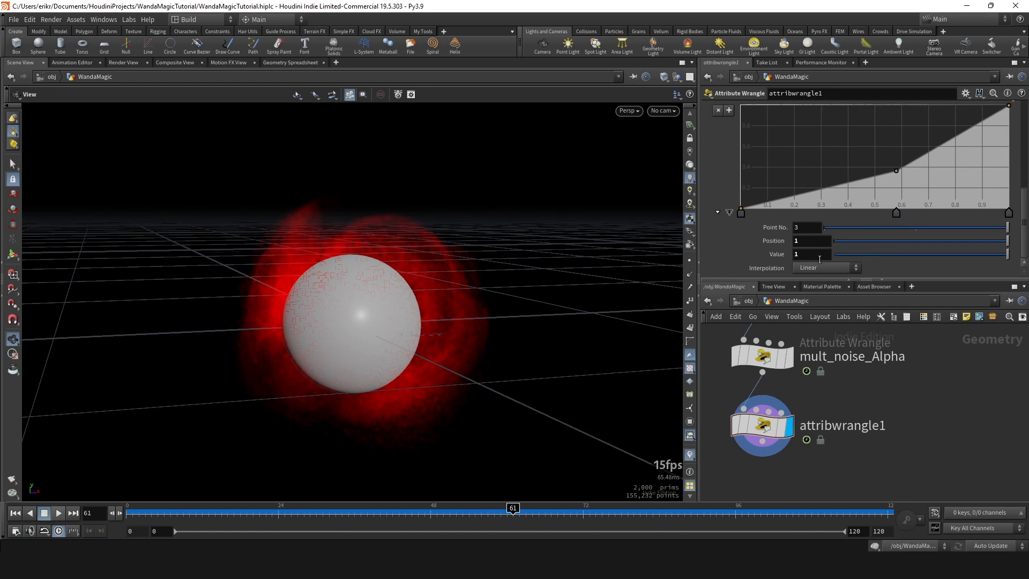
left_click(827, 267)
left_click(815, 329)
left_click(897, 213)
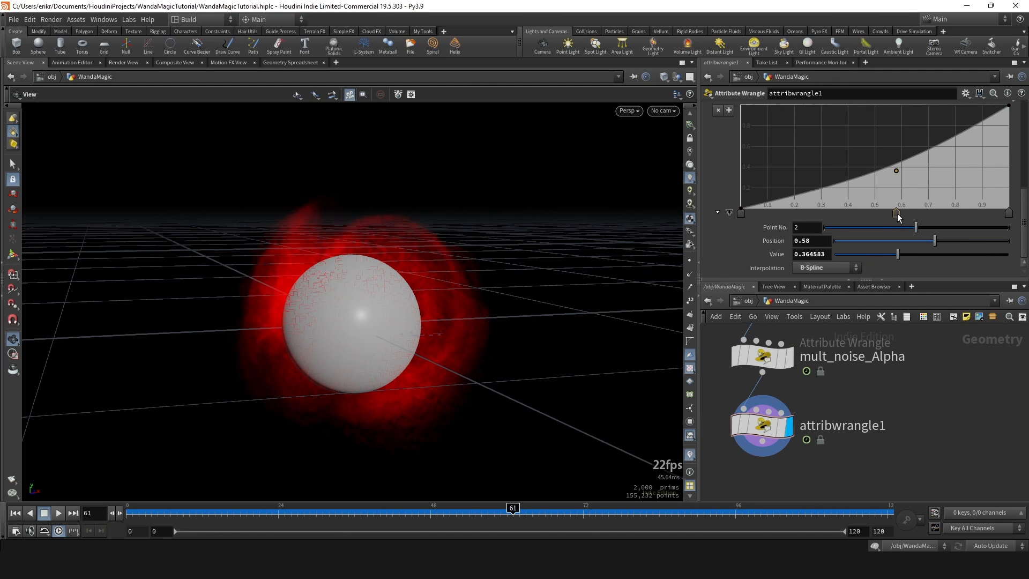
mouse_move(898, 169)
left_mouse_down()
mouse_move(923, 189)
mouse_move(881, 156)
mouse_move(885, 143)
mouse_move(909, 165)
mouse_move(807, 103)
mouse_move(925, 178)
mouse_move(902, 156)
mouse_move(922, 166)
mouse_move(905, 172)
mouse_move(917, 170)
left_mouse_up()
mouse_move(734, 424)
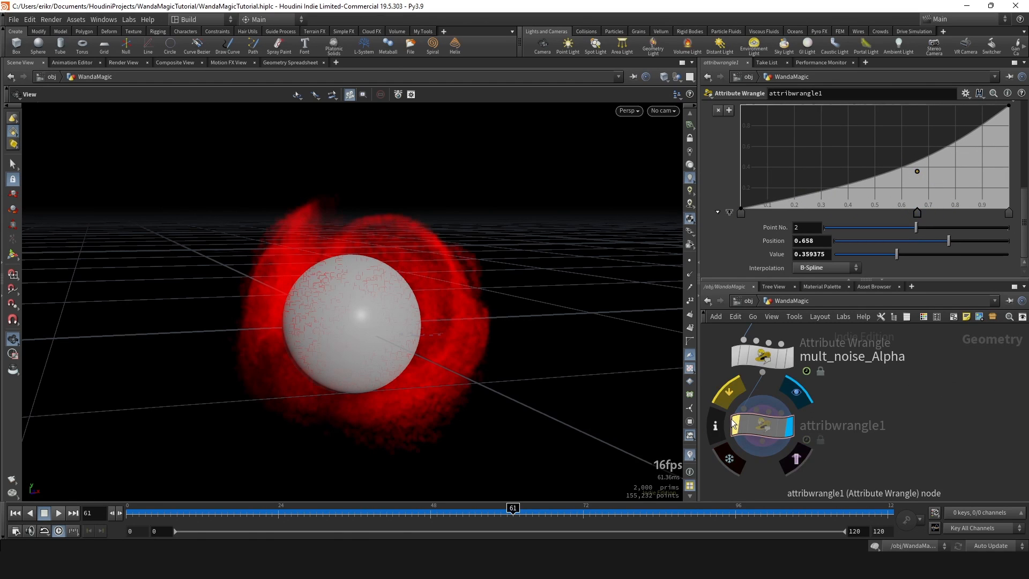
left_click_drag(489, 310, 462, 348)
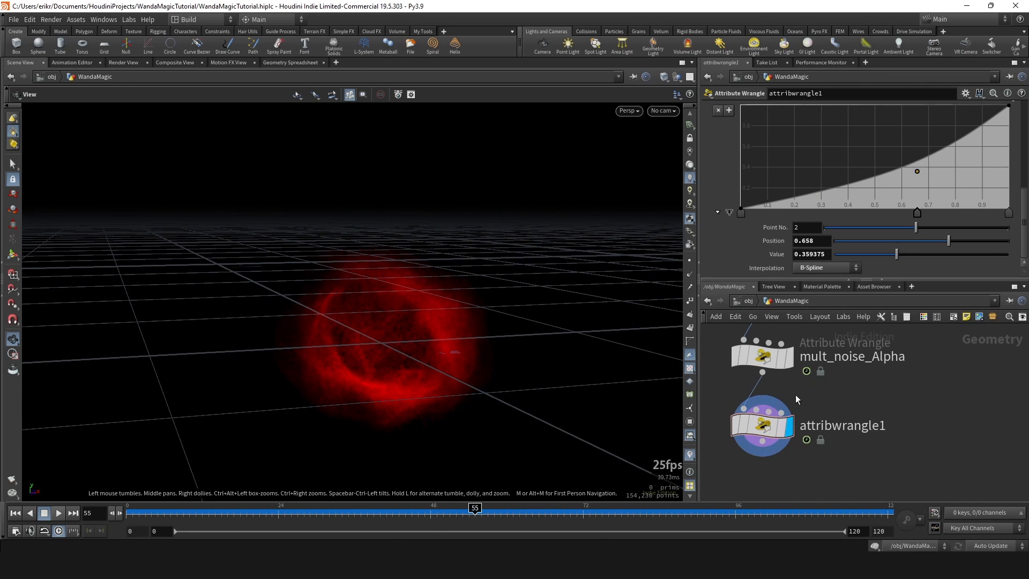
Rename attribwrangle1 as fade_Alpha.
mouse_move(738, 423)
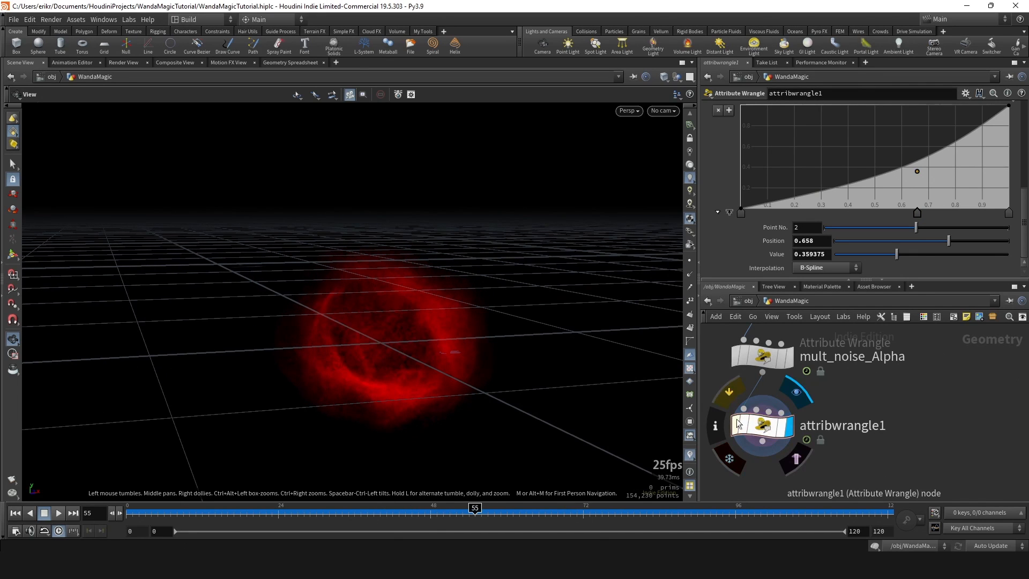
double_click(814, 416)
type("fade")
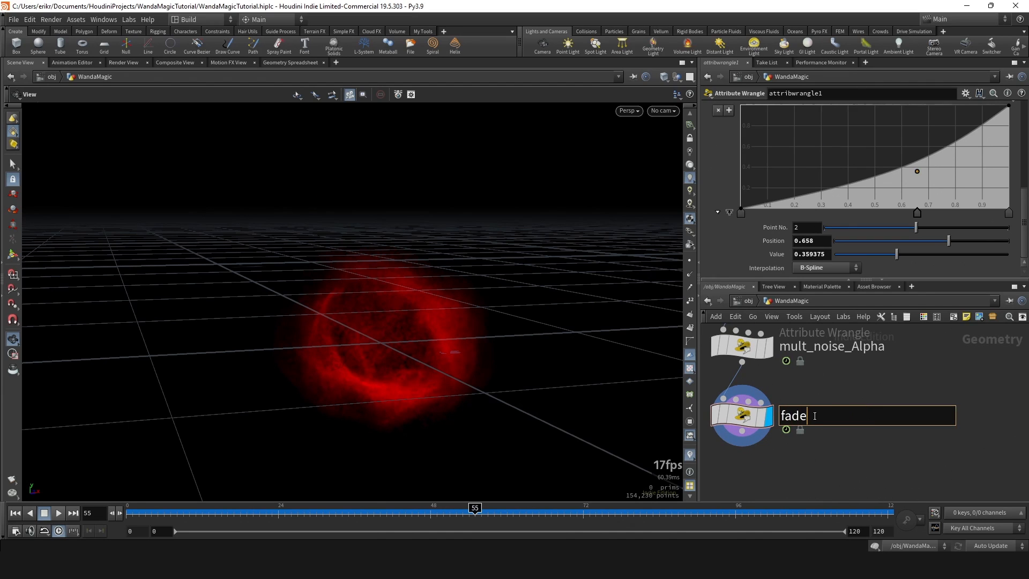
type("_Alpha")
key("Return")
Add an Attribute Blur connected below fade_Alpha and display it.
scroll(810, 414, "down", 5)
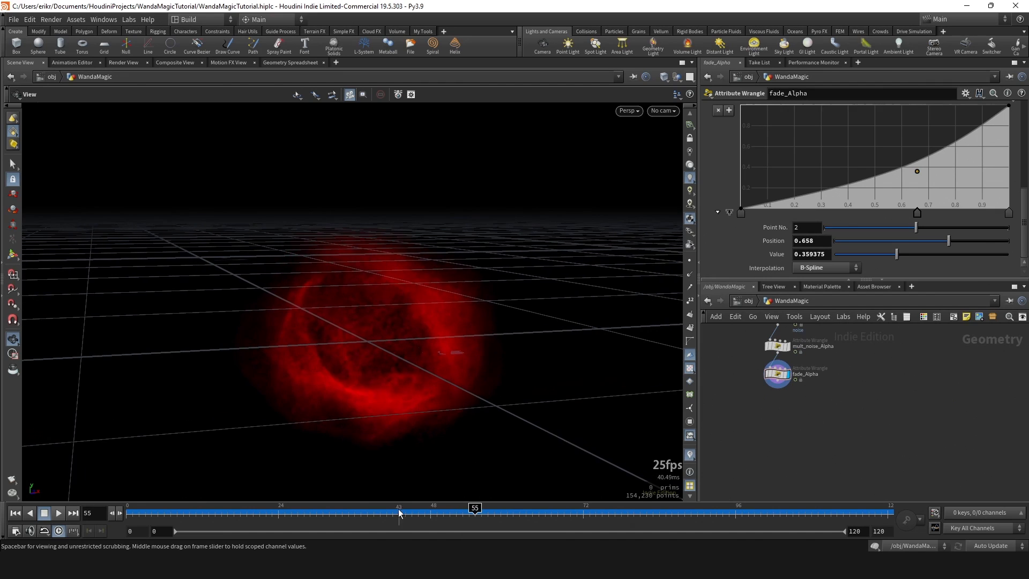
scroll(806, 346, "up", 5)
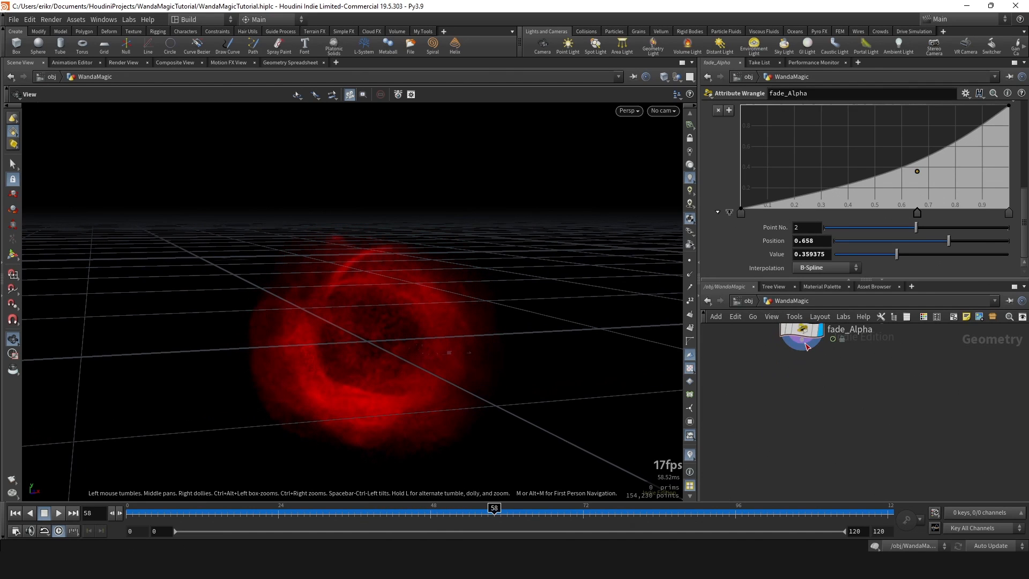
left_click(805, 343)
key("Tab")
type("ab")
key("Return")
key("Return")
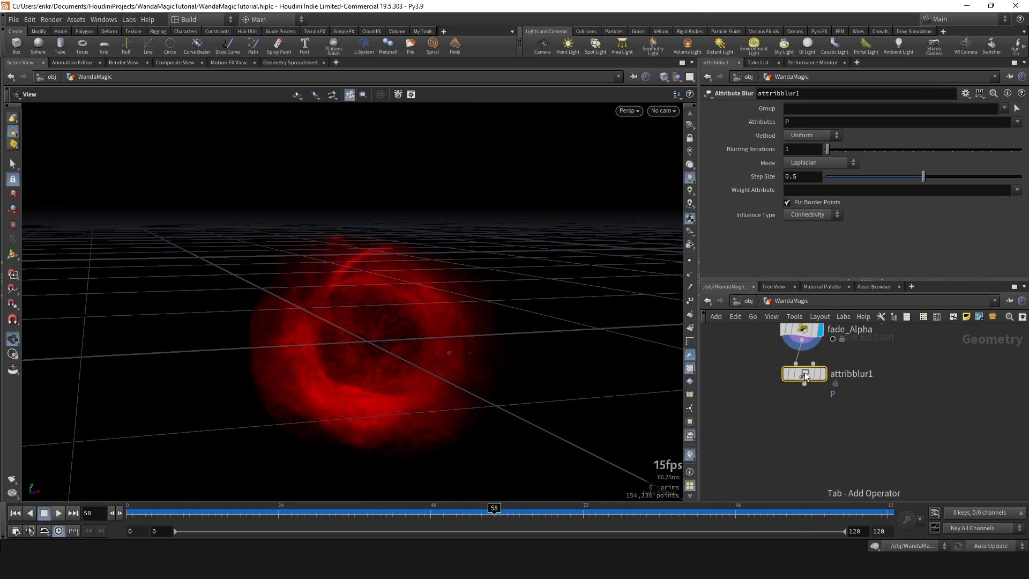
scroll(814, 403, "up", 4)
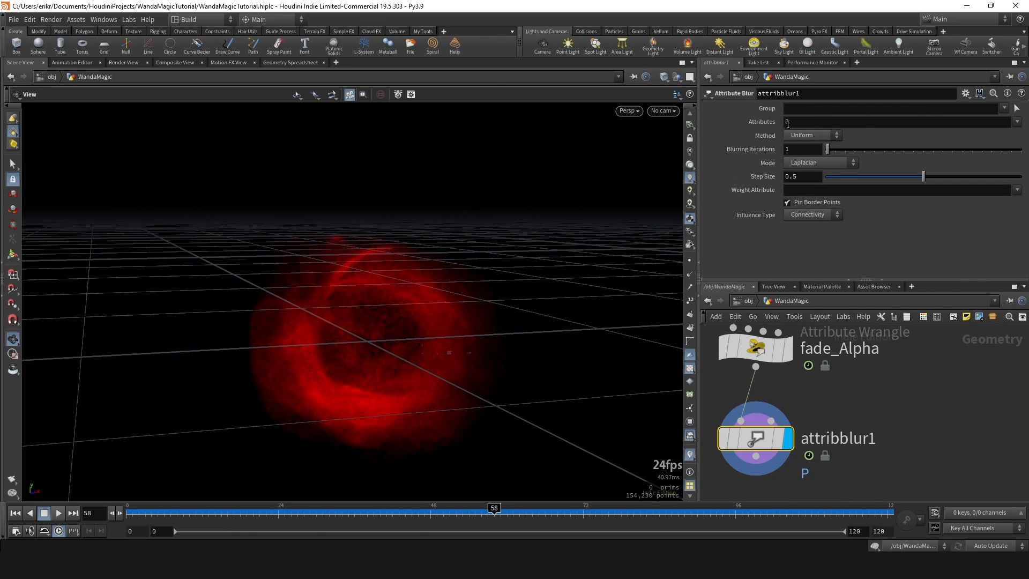
Examine the particle cloud up close from different angles with the Attribute Blur displayed.
middle_click_drag(405, 343, 423, 284)
right_click_drag(423, 283, 445, 287)
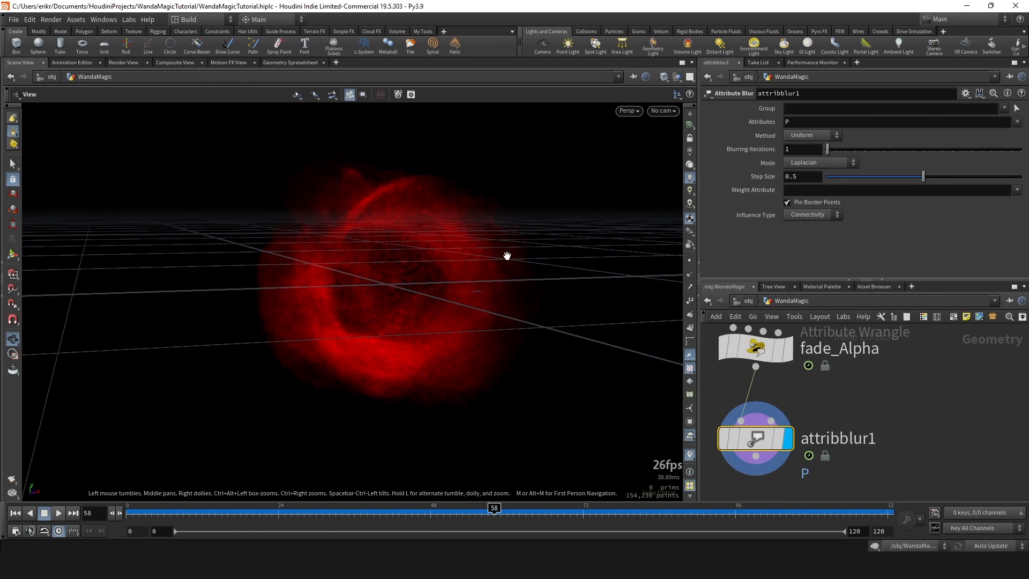
right_click_drag(422, 230, 723, 209)
middle_click_drag(468, 246, 451, 344)
right_click_drag(422, 246, 290, 256)
left_click_drag(427, 318, 407, 343)
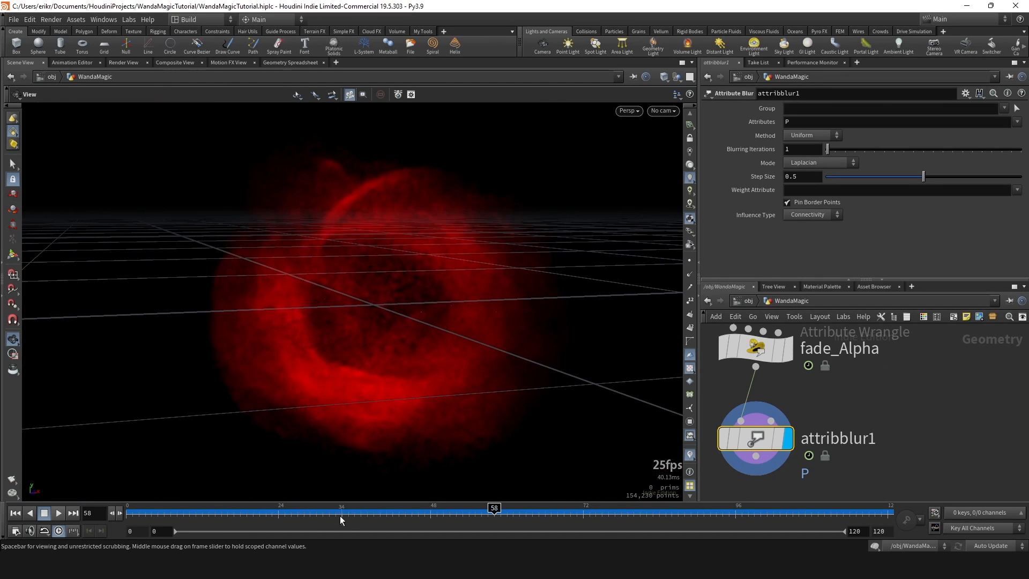
Set the Attribute Blur's Influence Type to Proximity for the particle positions.
left_click_drag(375, 512, 418, 509)
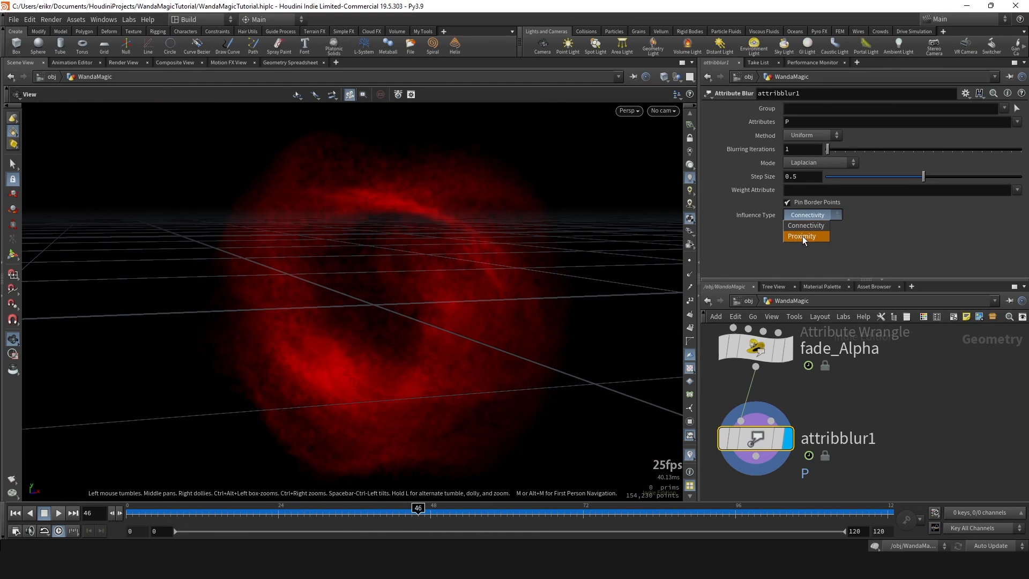
left_click(802, 236)
left_click_drag(459, 257, 430, 275)
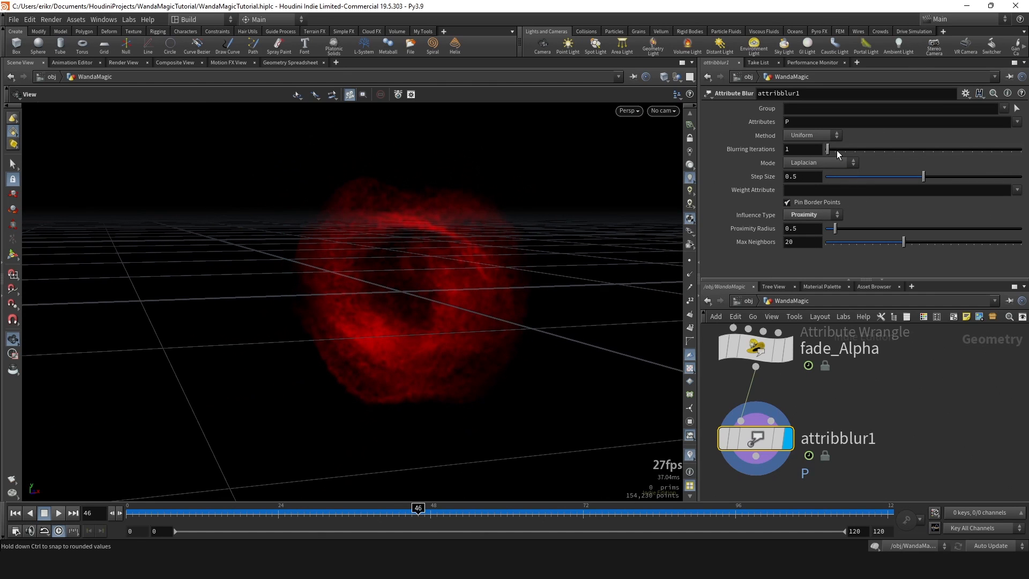
Try 25 Blurring Iterations on the Attribute Blur and check the particles up close at other frames.
left_click_drag(837, 150, 878, 150)
left_click_drag(466, 273, 407, 496)
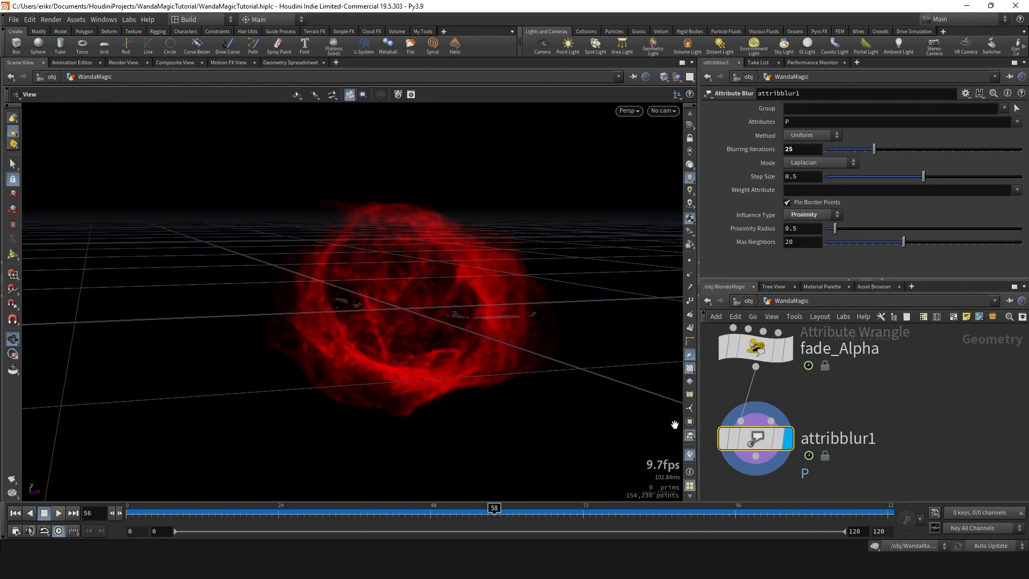
scroll(603, 290, "up", 5)
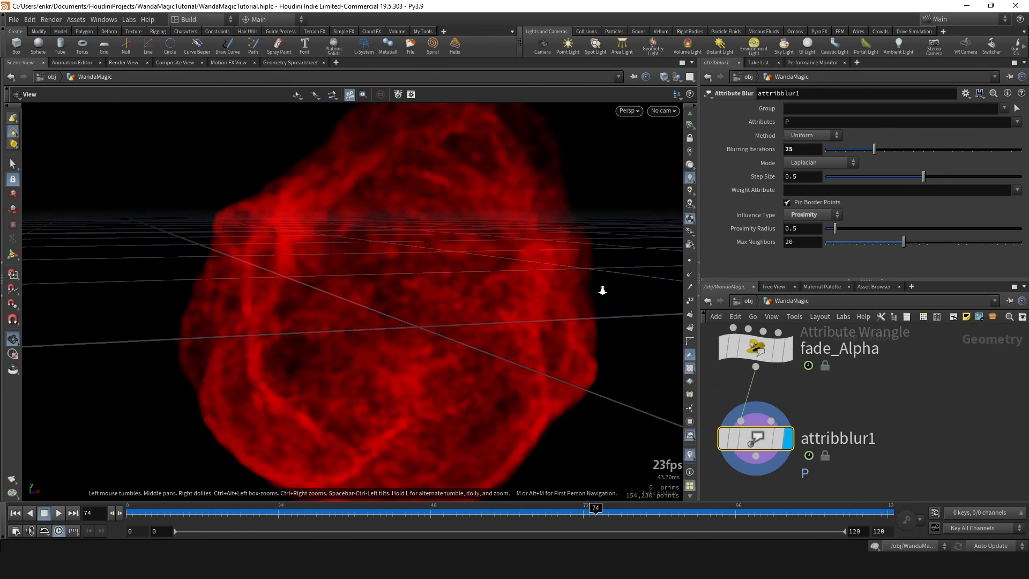
scroll(600, 289, "up", 3)
right_click_drag(599, 290, 458, 297)
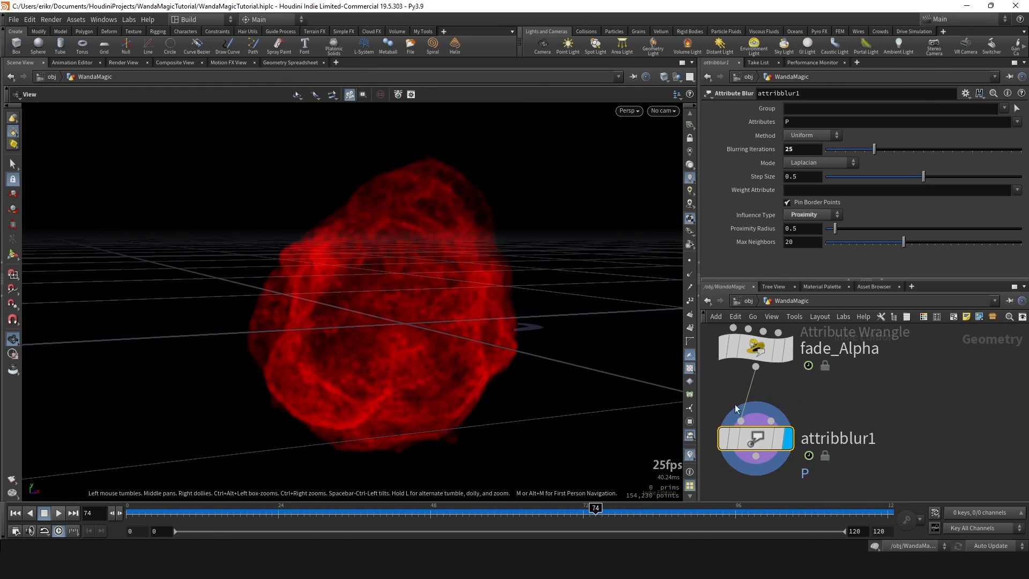
left_click(716, 435)
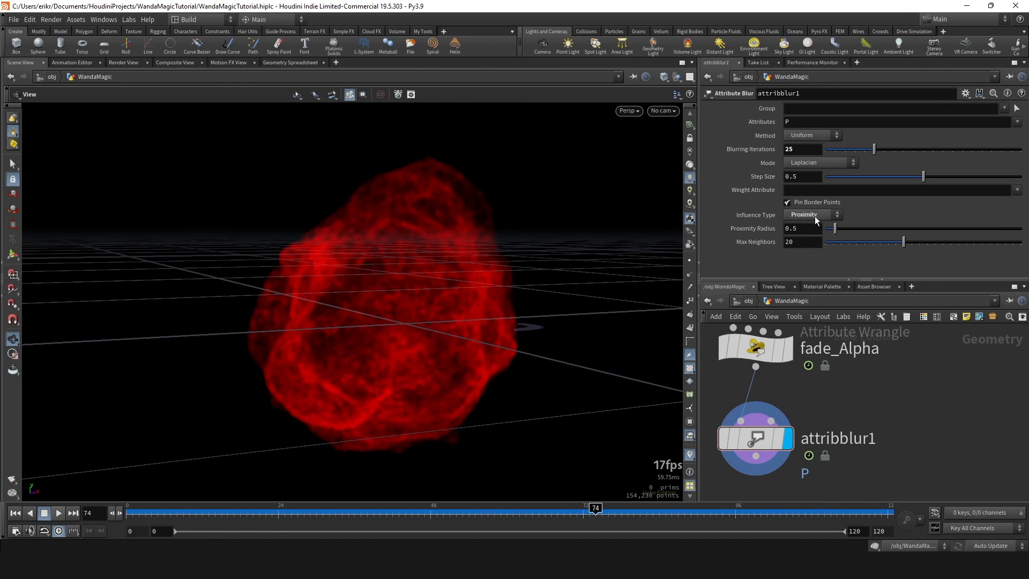
Set the Blurring Iterations to 3 and compare the particles with the Attribute Blur bypassed and active.
double_click(802, 149)
type("3")
key("Return")
left_click(725, 442)
left_click(724, 443)
right_click_drag(478, 351, 340, 323)
middle_click_drag(339, 323, 263, 306)
mouse_move(428, 326)
right_mouse_down()
mouse_move(450, 328)
mouse_move(437, 343)
right_mouse_up()
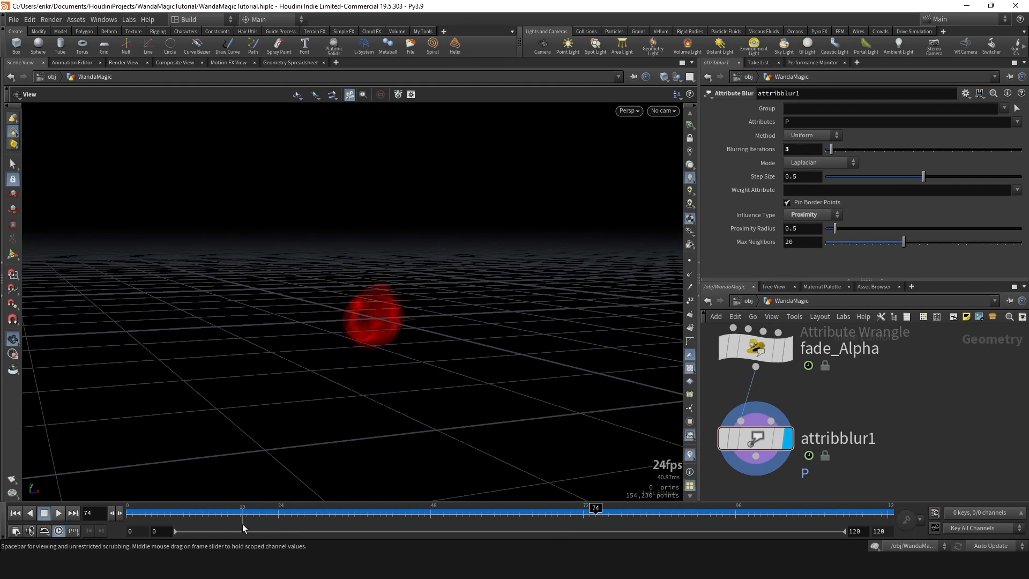
left_click_drag(245, 513, 398, 513)
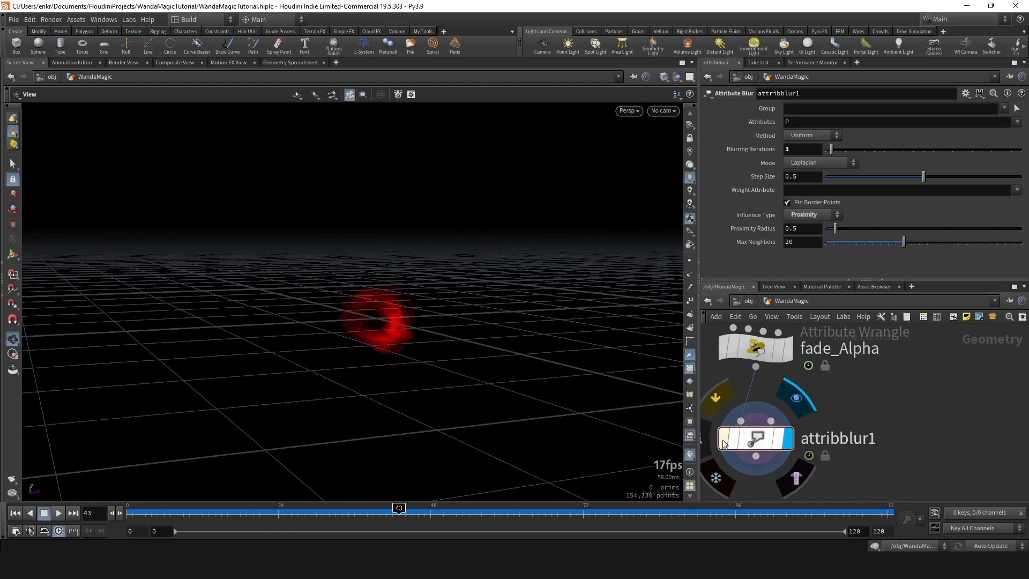
right_click_drag(337, 313, 450, 315)
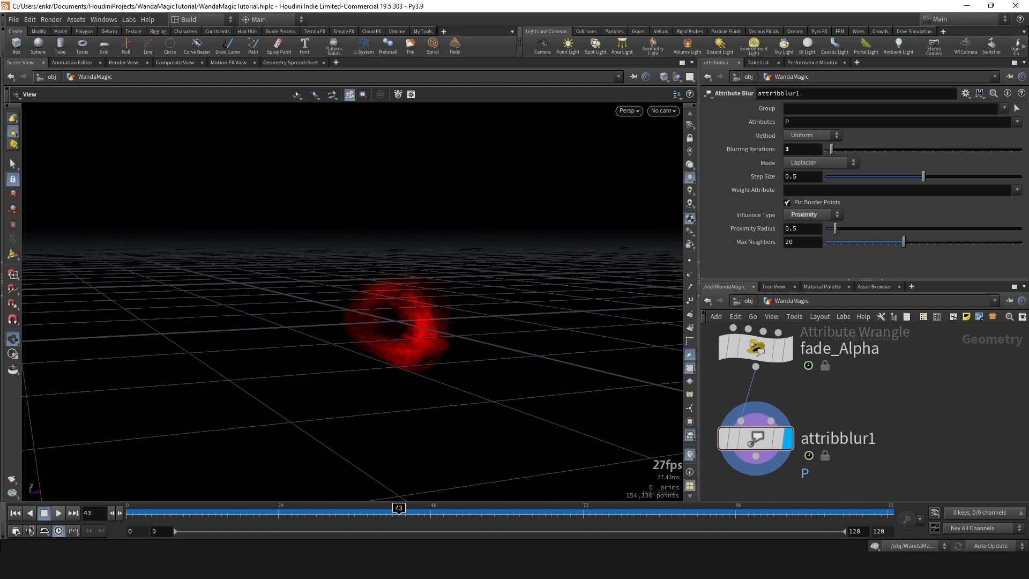
Add a Null below attribblur1 and name it OUT_core.
scroll(803, 386, "down", 1)
middle_click_drag(811, 469, 813, 416)
scroll(793, 407, "up", 1)
left_click(759, 387)
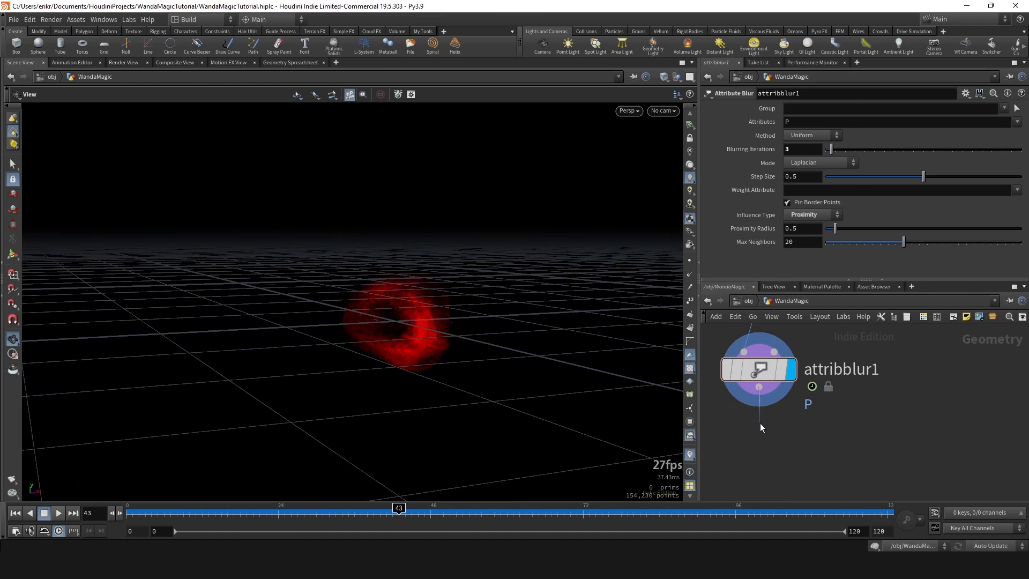
key("Tab")
type("null")
key("Return")
double_click(820, 457)
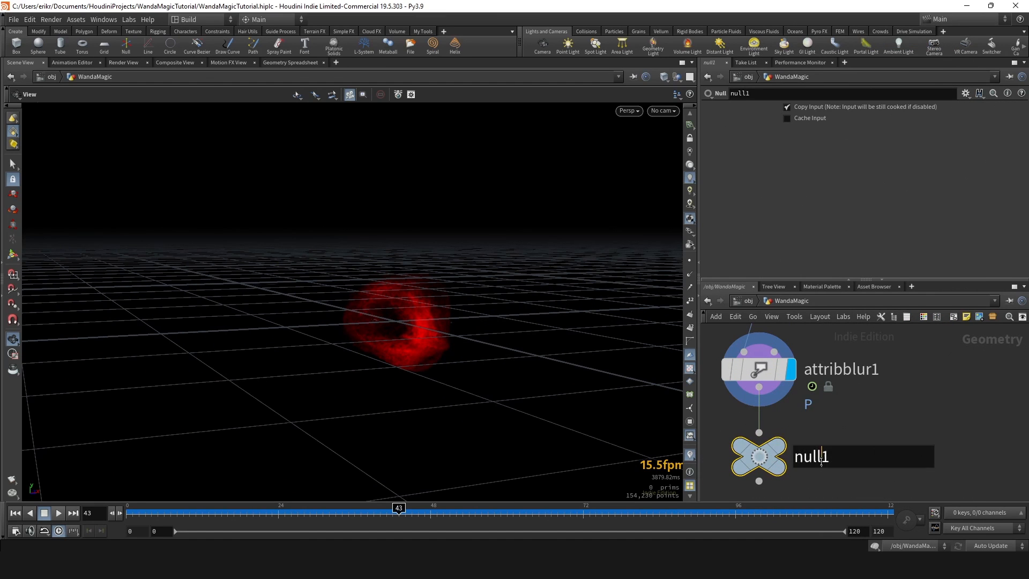
type("OUT_co")
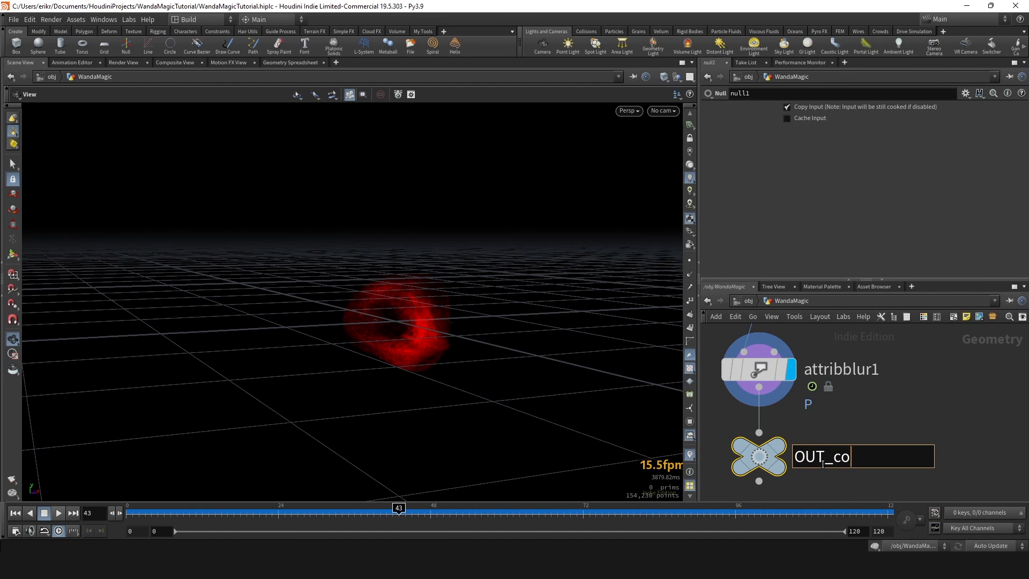
type("re")
key("Return")
scroll(831, 415, "down", 4)
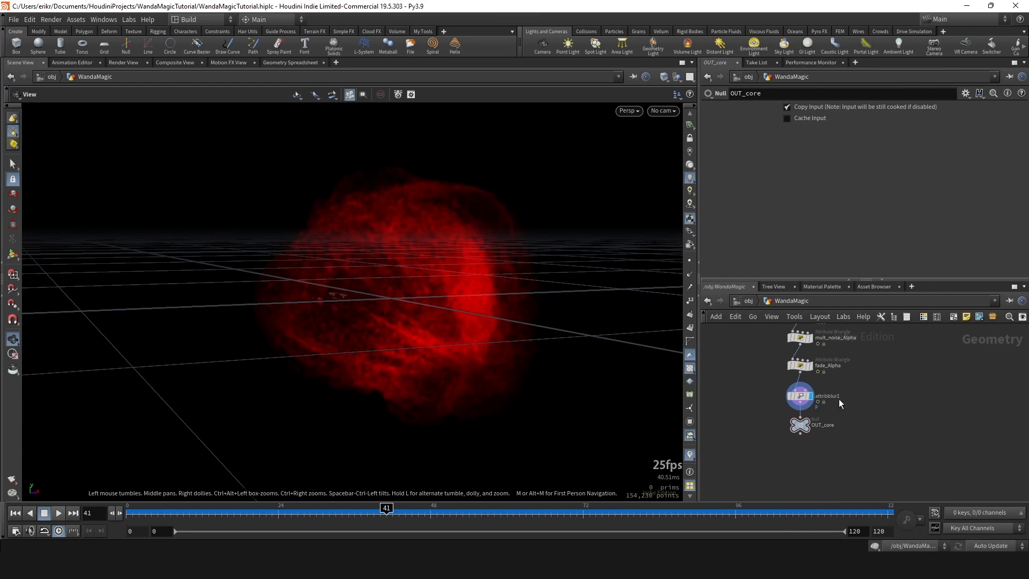
Create a new Geometry object beside WandaMagic at the object level.
middle_click_drag(840, 400, 826, 423)
left_click_drag(351, 513, 443, 513)
middle_click_drag(854, 420, 809, 428)
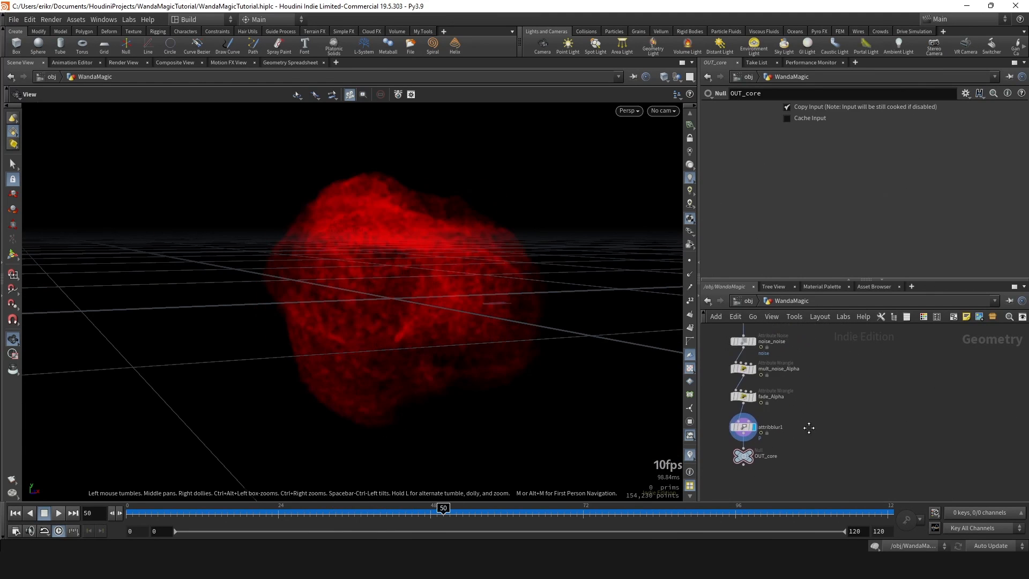
key("u")
left_click(822, 417)
key("Tab")
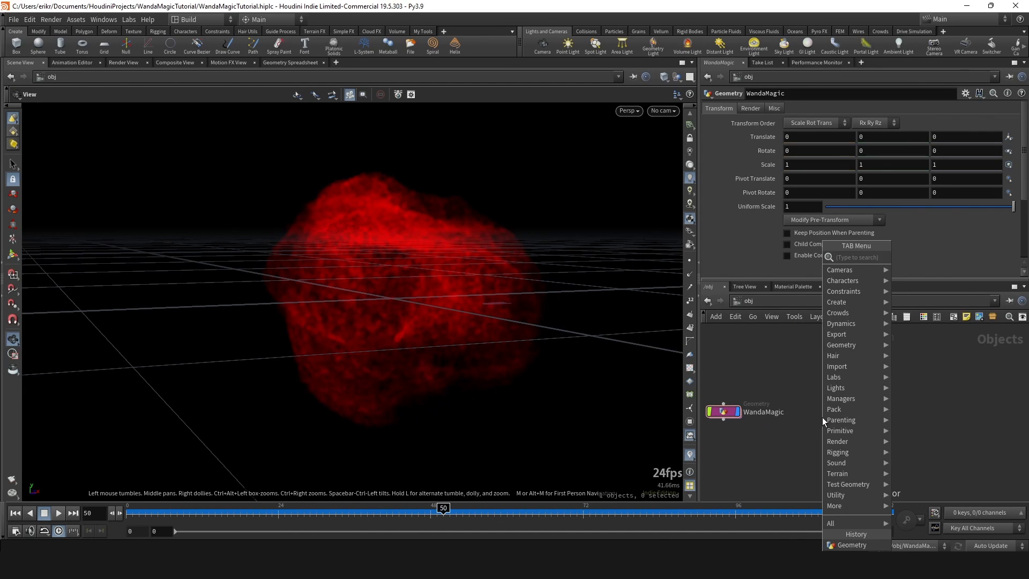
type("geo")
key("Return")
left_click(822, 417)
left_click_drag(822, 417, 829, 412)
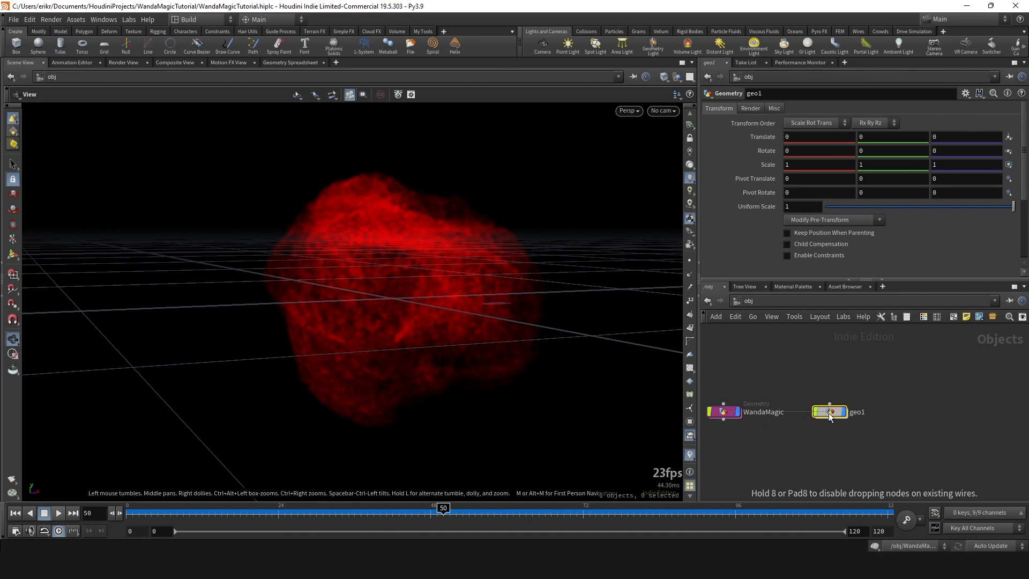
Rename the new Geometry object as rndr_core_particles and colour its node red.
double_click(857, 412)
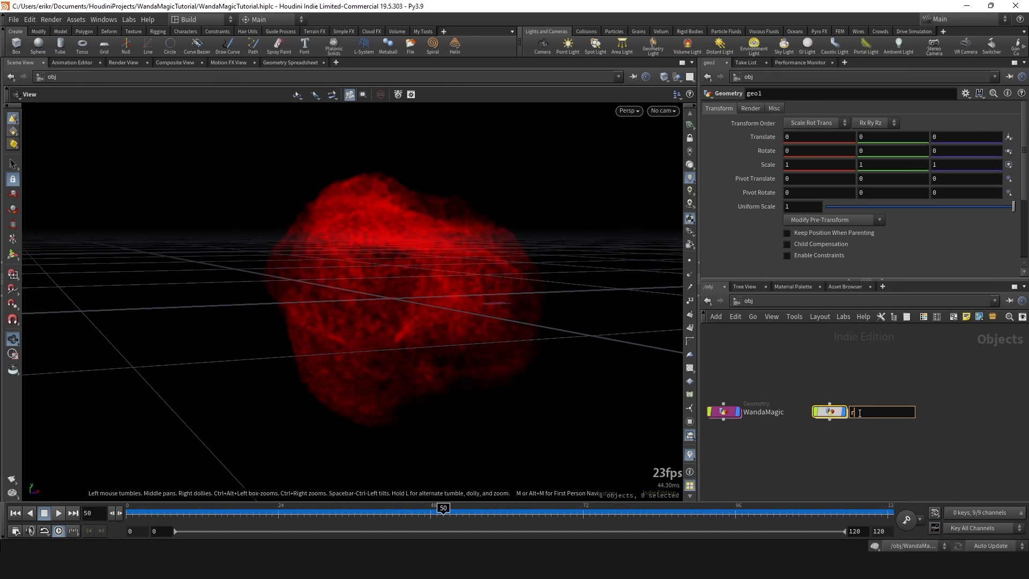
type("rndr_core_particle")
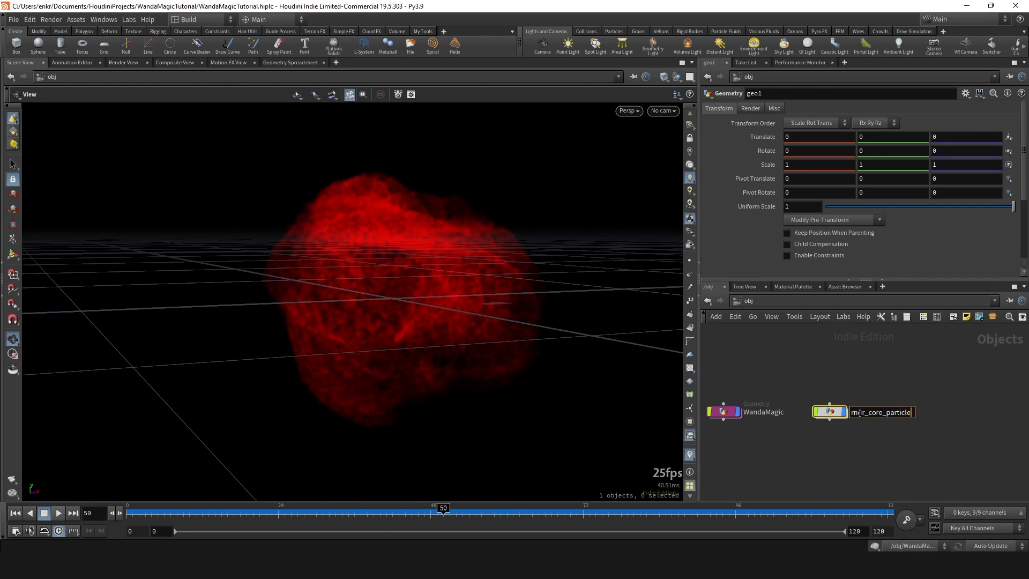
type("s")
key("Return")
key("c")
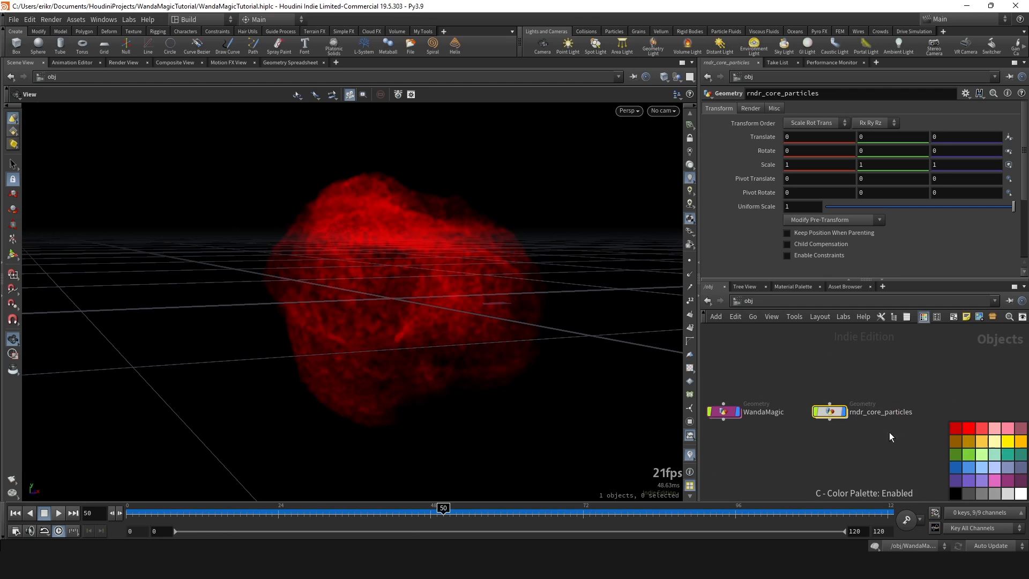
left_click(974, 433)
double_click(811, 398)
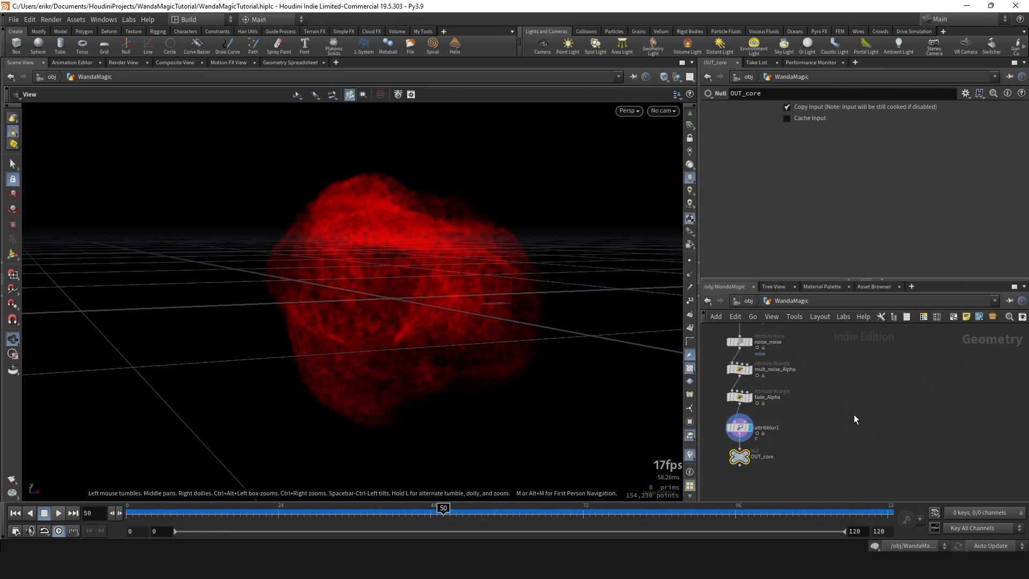
key("u")
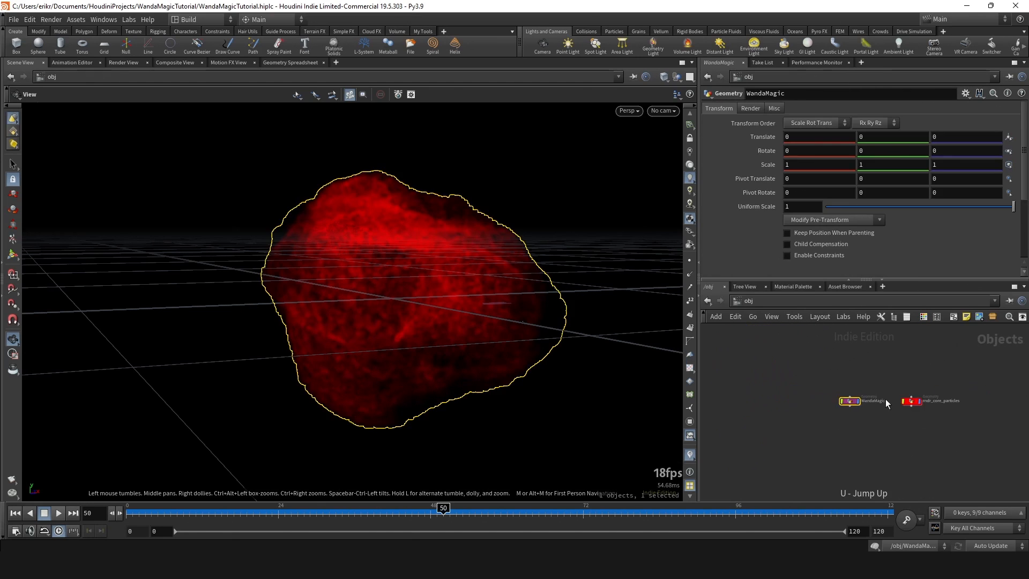
Add an Object Merge inside rndr_core_particles and set its Object 1 to /obj/WandaMagic/OUT_core.
double_click(845, 403)
key("Tab")
type("obj")
key("Return")
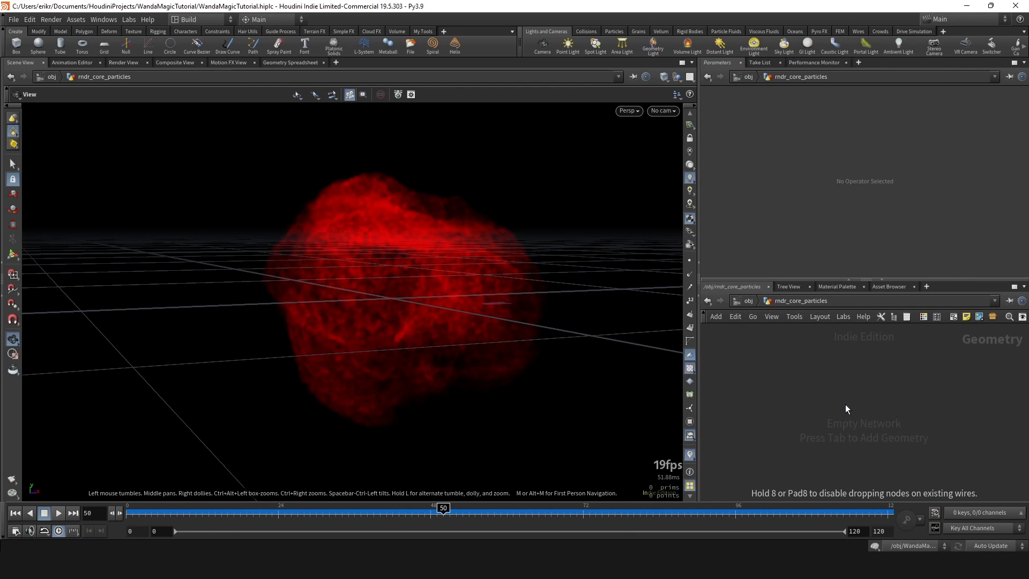
left_click(844, 404)
left_click(1002, 137)
scroll(964, 142, "up", 5)
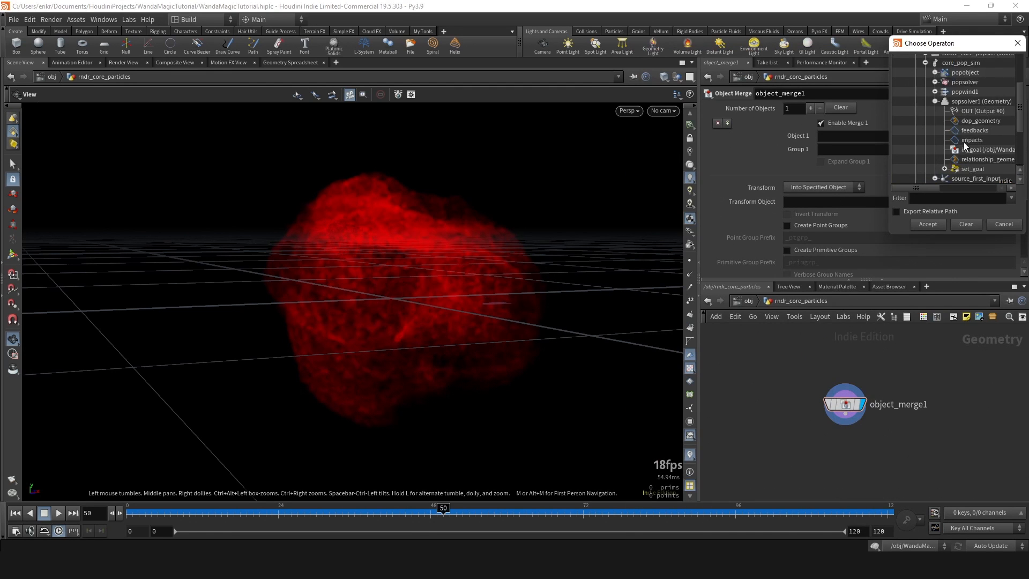
double_click(965, 101)
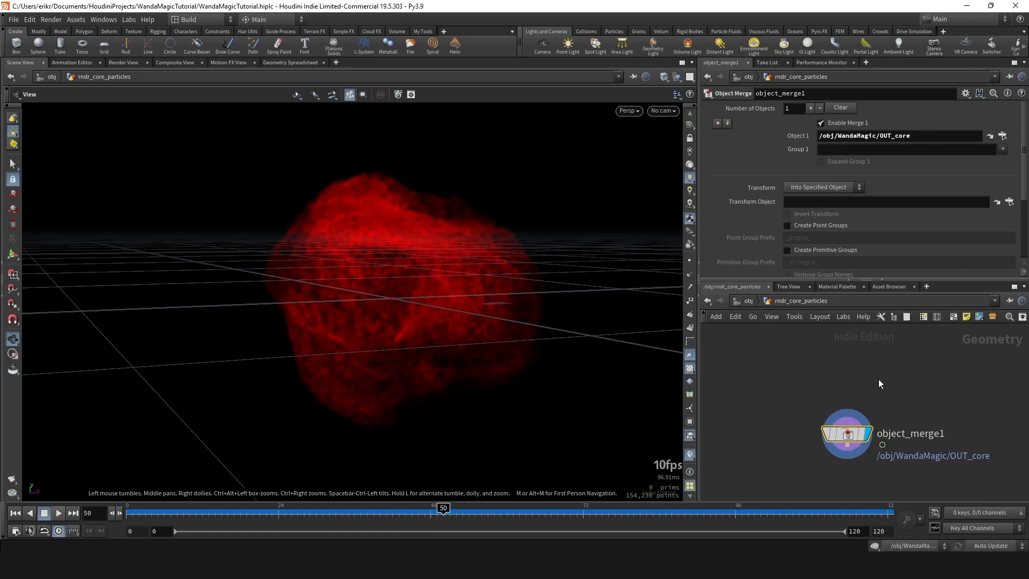
Return to the object level and hide the WandaMagic object, leaving rndr_core_particles displayed.
key("u")
left_click(836, 398)
scroll(832, 405, "down", 2)
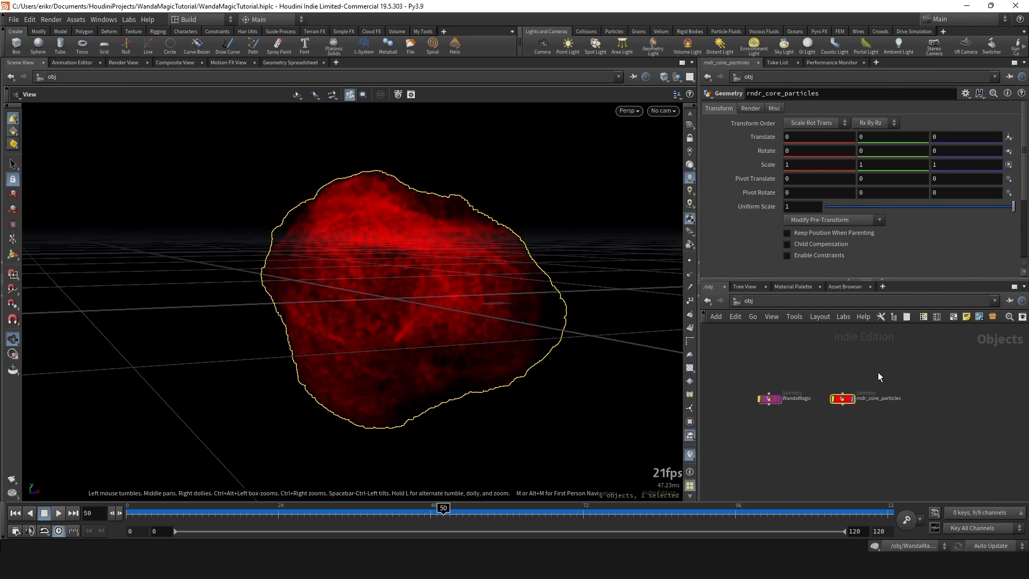
left_click_drag(775, 387, 750, 413)
middle_click_drag(836, 388, 811, 365)
scroll(824, 366, "up", 2)
left_click_drag(854, 360, 797, 415)
scroll(818, 392, "down", 4)
middle_click_drag(828, 382, 841, 368)
scroll(823, 391, "up", 3)
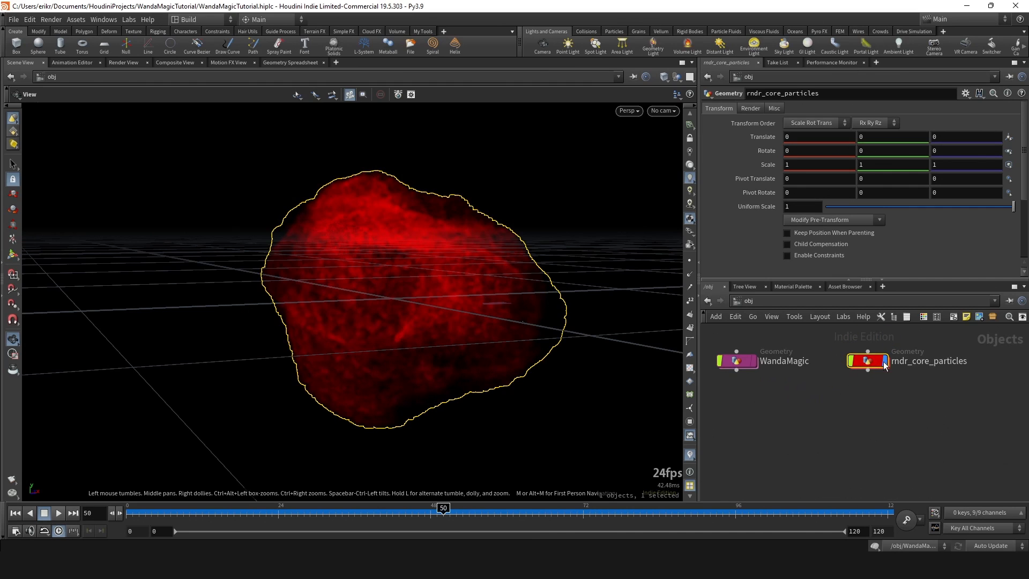
scroll(899, 385, "up", 1)
middle_click_drag(899, 386, 858, 413)
Follow the Object Merge's reference to OUT_core, return to the object level and scrub through the animation.
double_click(834, 384)
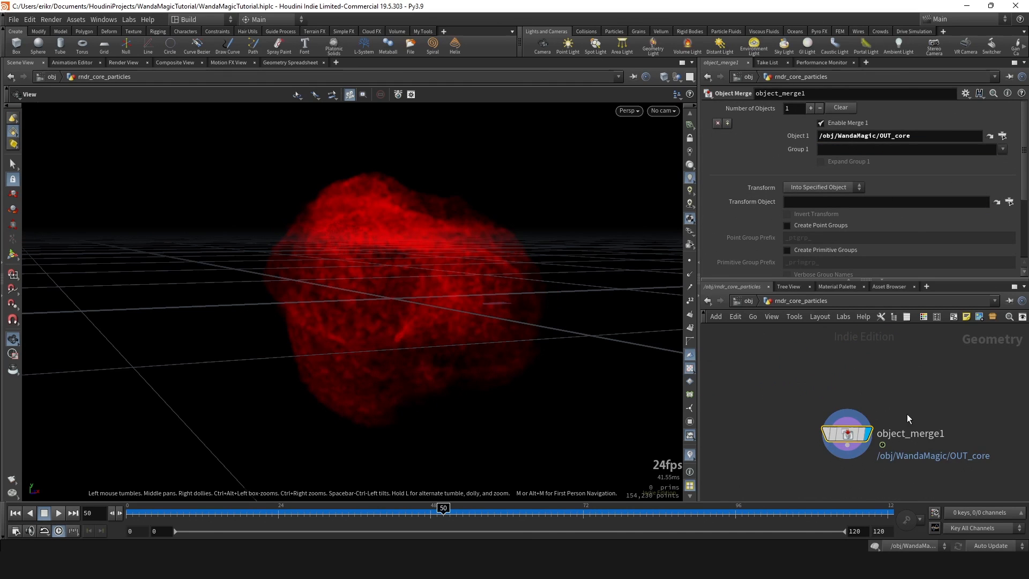
left_click(988, 146)
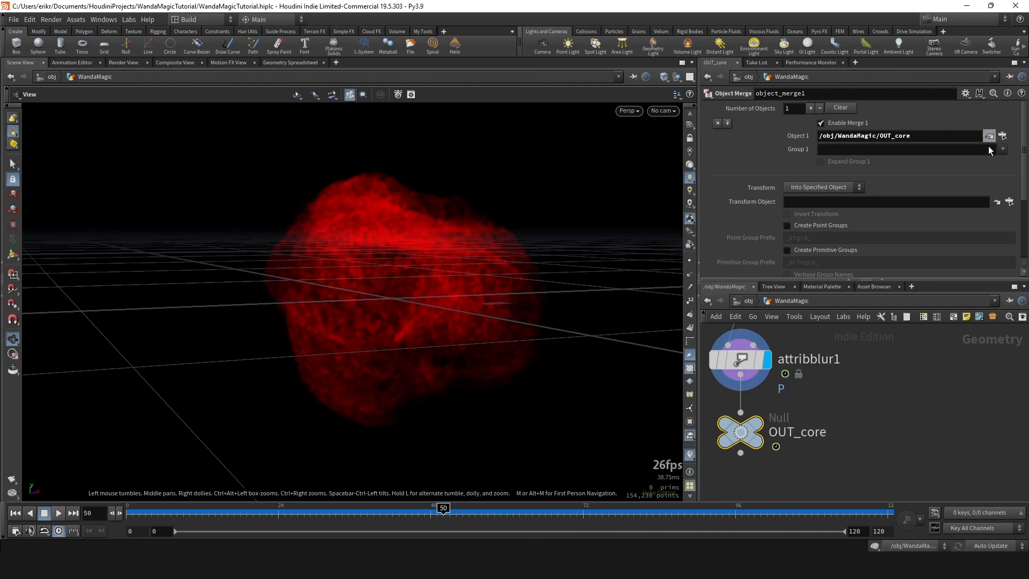
left_click(707, 302)
key("u")
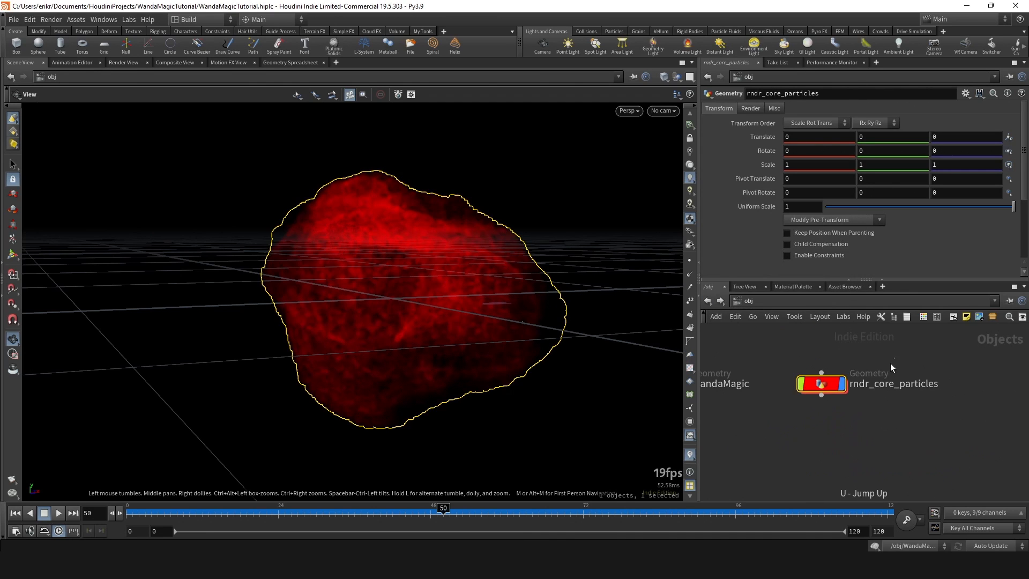
left_click(398, 513)
left_click(799, 443)
left_click_drag(415, 515, 491, 512)
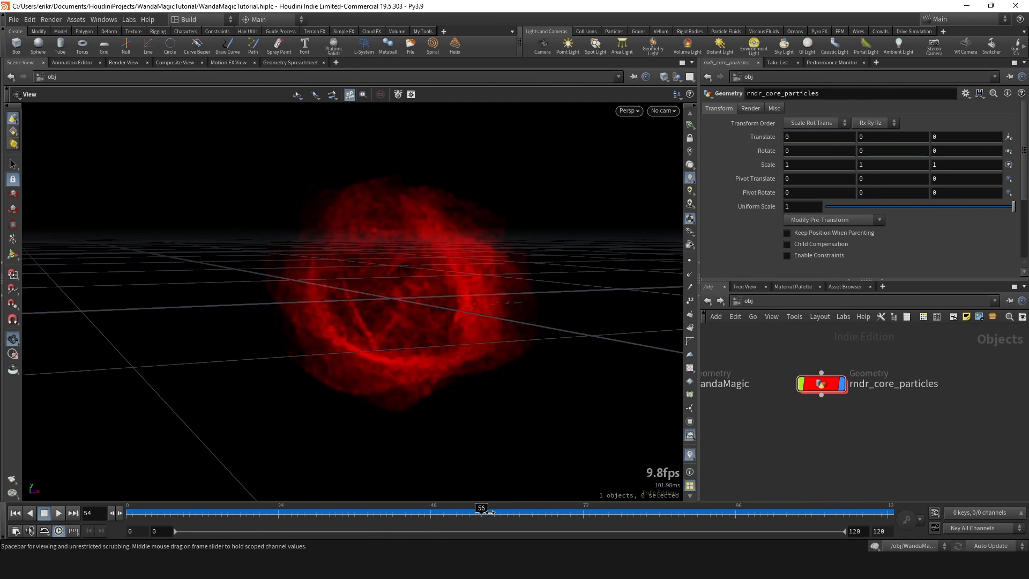
Switch the network to the out context and add a Mantra render node.
left_click(766, 303)
left_click(774, 363)
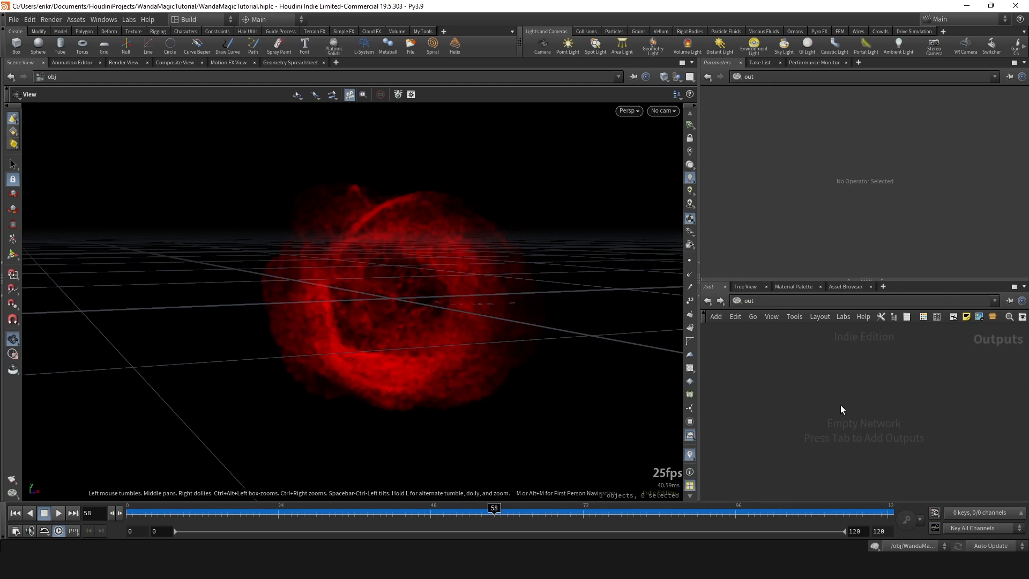
key("Tab")
key("Tab")
type("m")
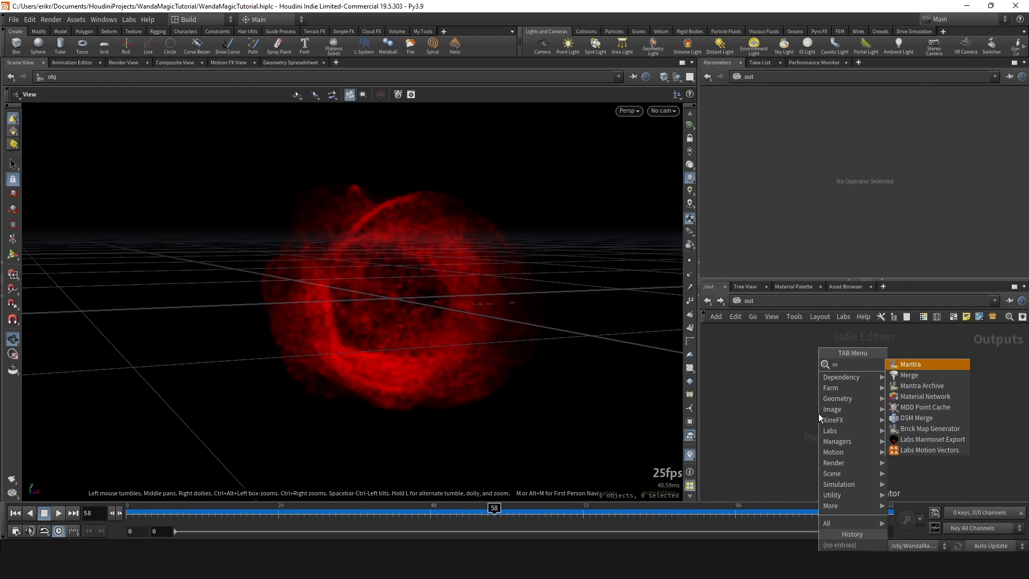
key("Return")
left_click(818, 413)
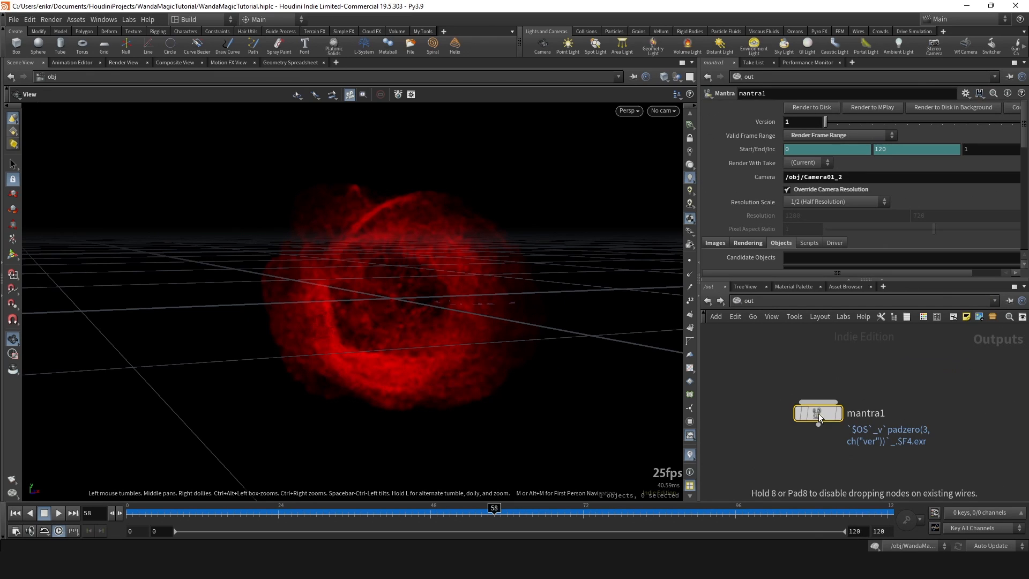
Reset the Mantra node to Render Current Frame, camera /obj/cam1, no camera resolution override and output $HIPNAME.$OS.$F4.exr.
left_click(812, 142)
middle_click(766, 178, "ctrl")
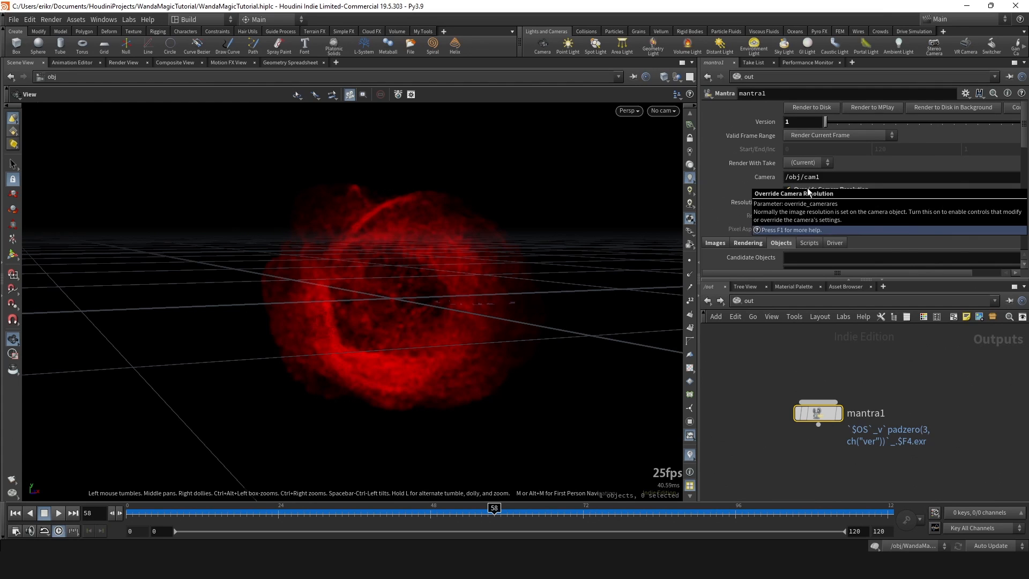
middle_click(807, 189, "ctrl")
scroll(748, 185, "down", 2)
middle_click(761, 158, "ctrl")
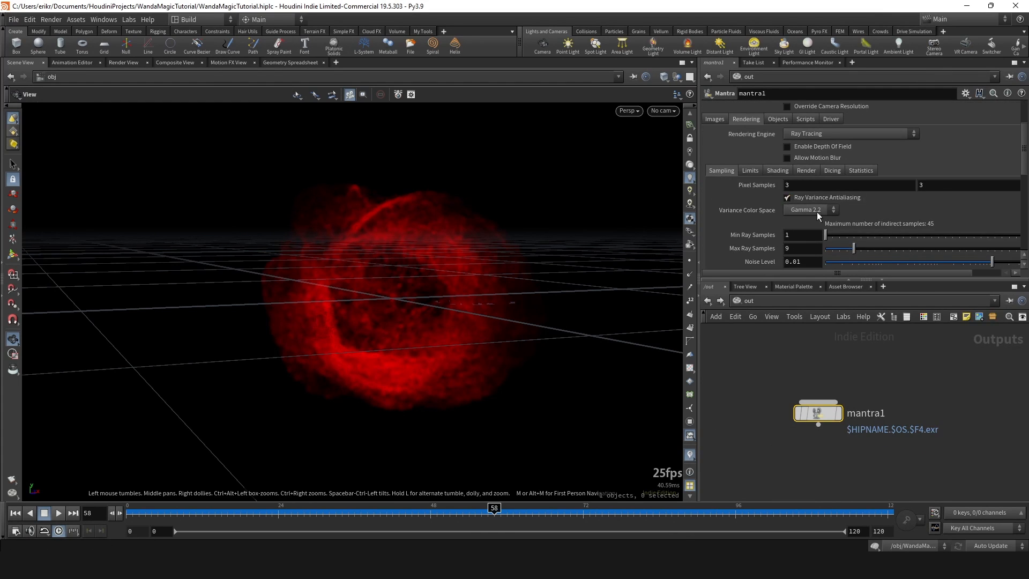
Clear the Mantra node's candidate objects and set rndr_core_particles as the forced object.
scroll(758, 191, "up", 1)
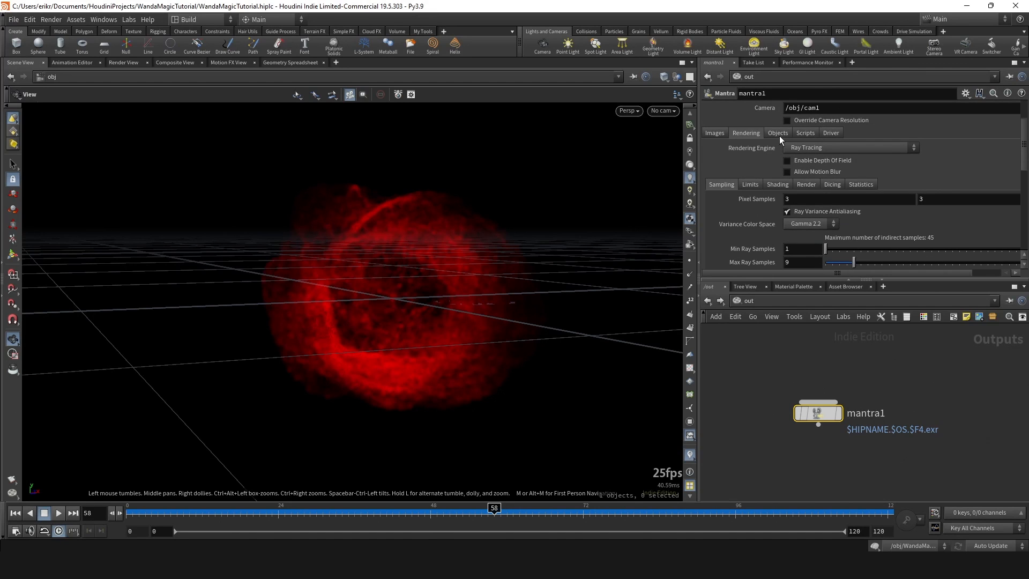
scroll(780, 137, "up", 4)
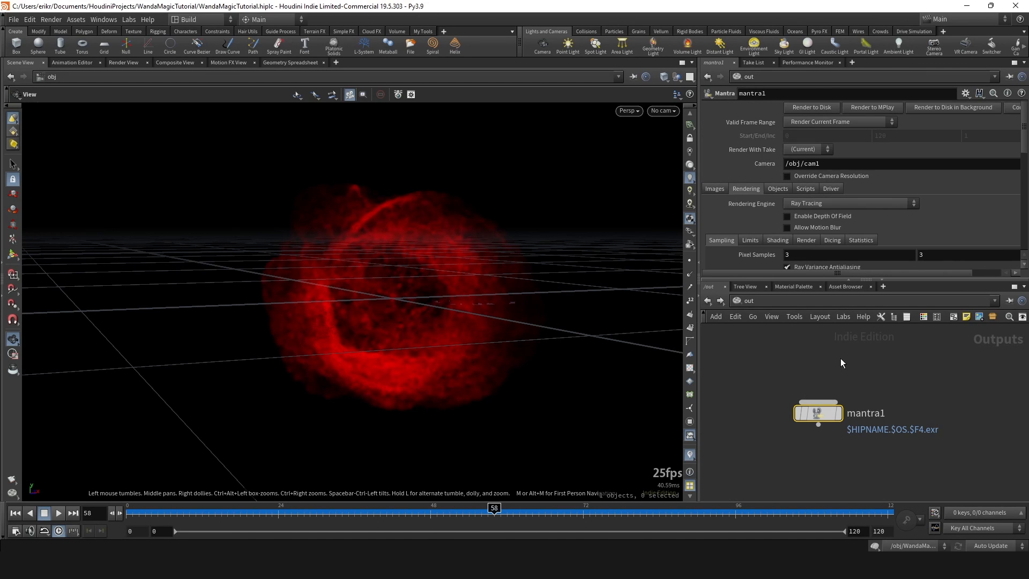
left_click(778, 193)
scroll(803, 171, "down", 4)
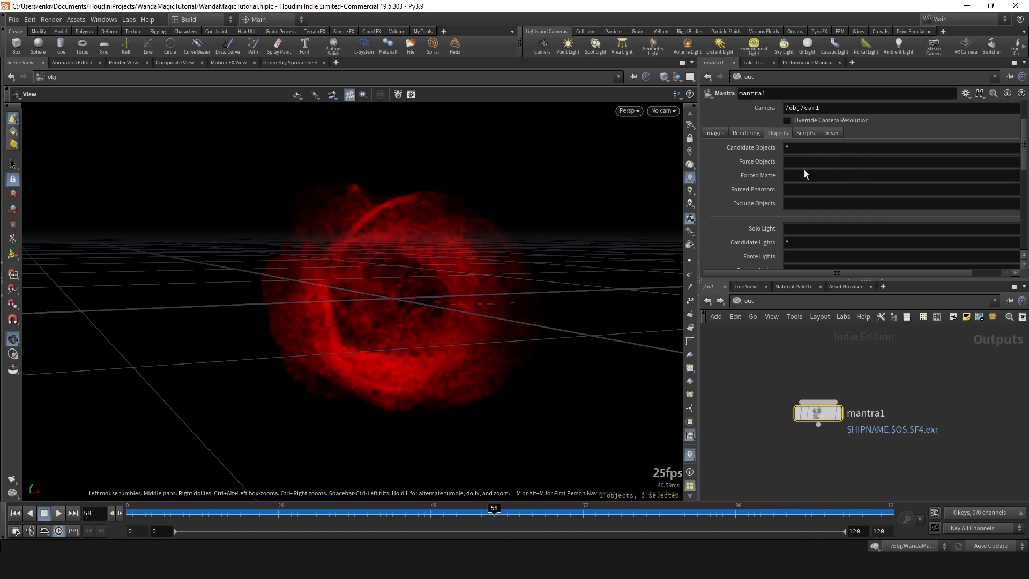
left_click_drag(868, 275, 898, 271)
left_click_drag(699, 214, 654, 236)
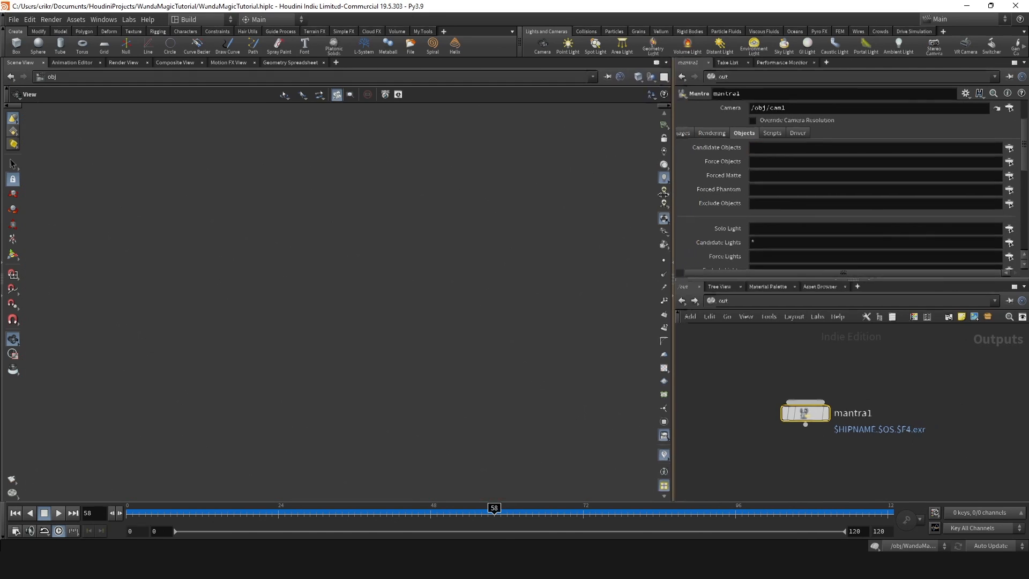
left_click(1008, 163)
double_click(881, 70)
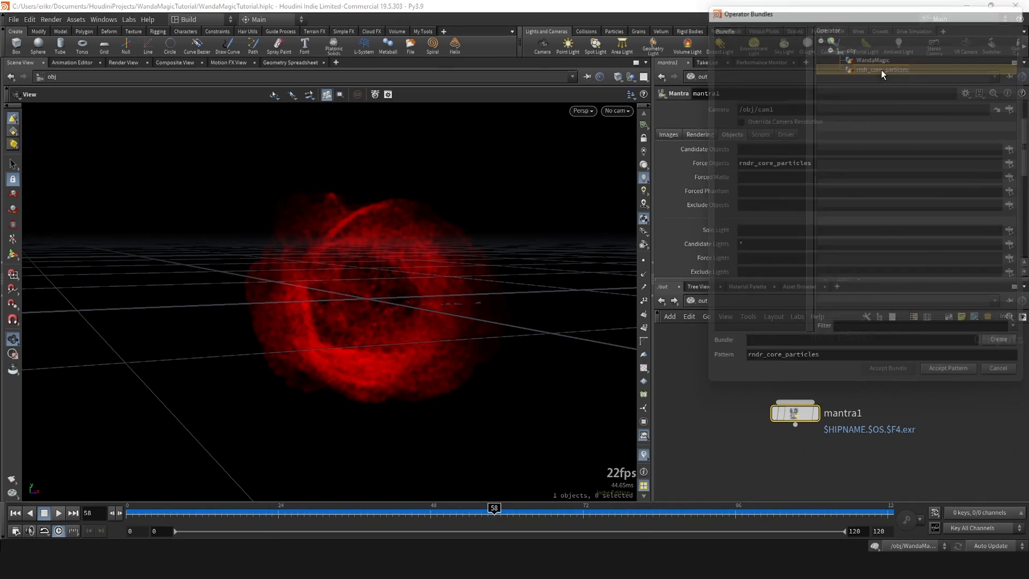
Clear the Mantra node's candidate lights and rename the node core_particles_mantra.
scroll(749, 166, "down", 1)
left_click(757, 217)
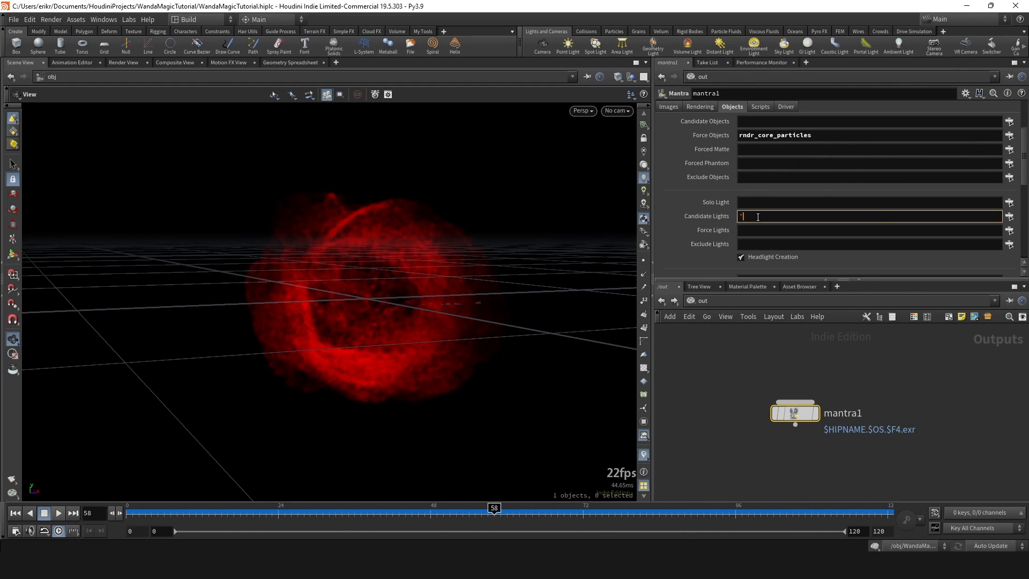
scroll(691, 321, "down", 2)
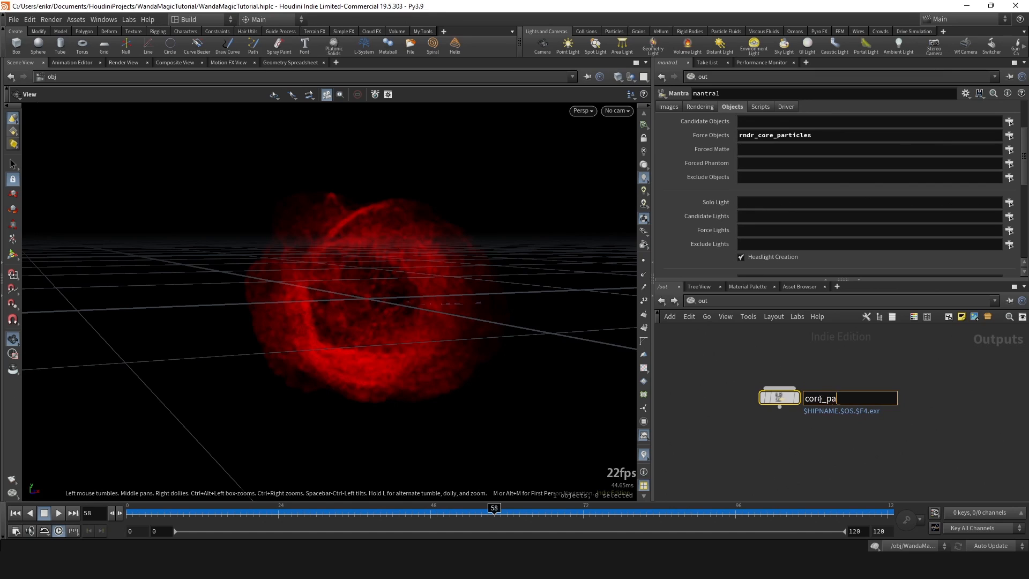
type("ra")
key("Return")
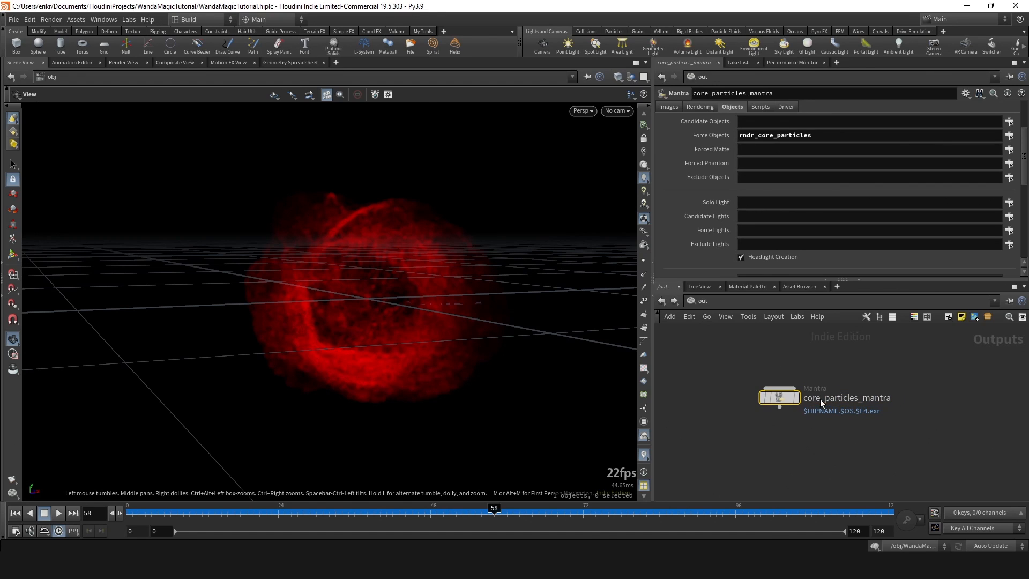
Return to the object level, deselect the particle object and create camera cam1 from the current perspective view.
left_click(712, 308)
left_click(721, 304)
left_click(768, 354)
scroll(448, 269, "down", 3)
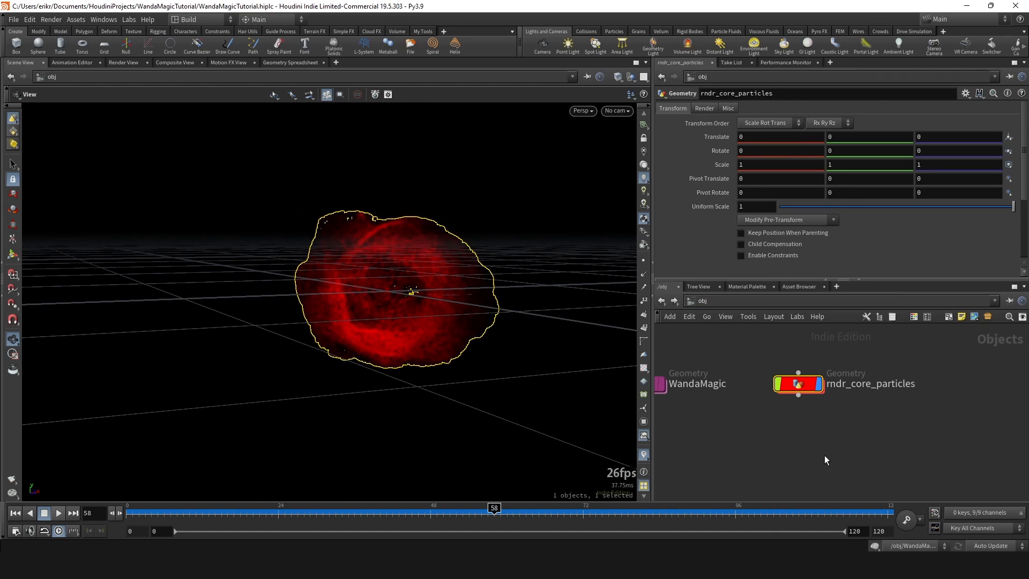
left_click(825, 457)
middle_click_drag(413, 289, 401, 301)
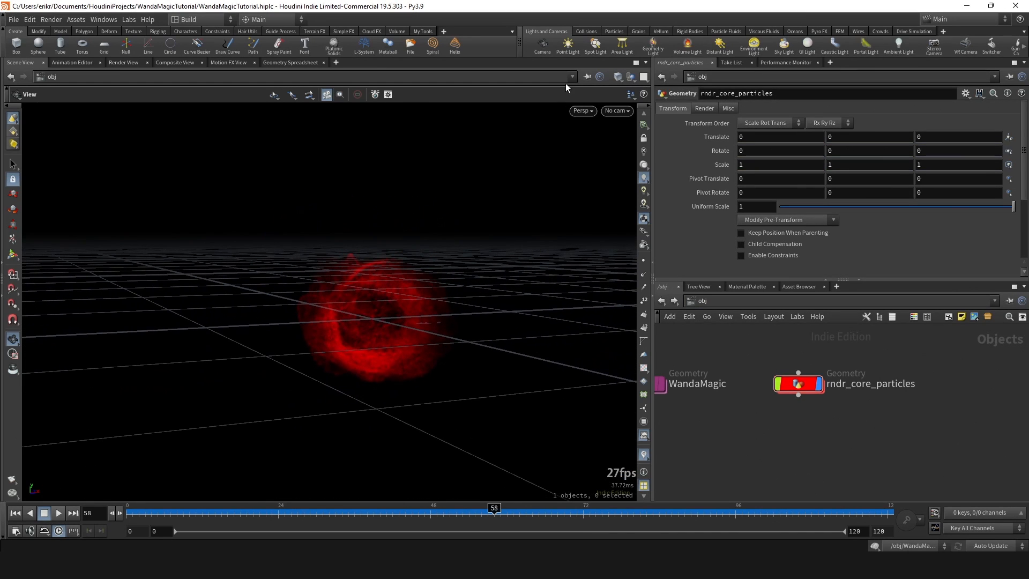
left_click(542, 46, "ctrl")
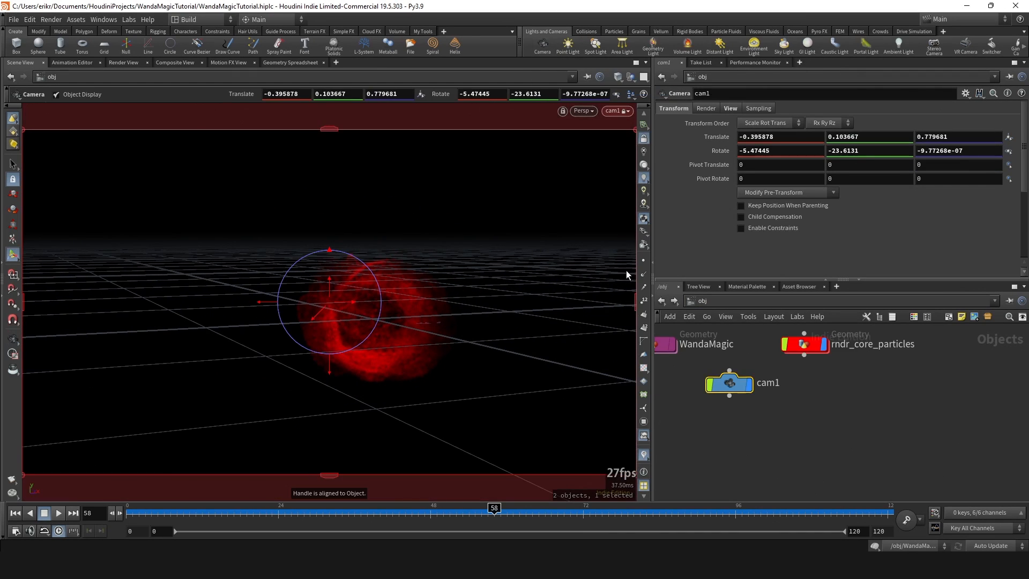
Reframe the red particle ring through the locked cam1 camera so it sits near the middle of the shot.
left_click_drag(443, 273, 439, 287, "alt")
mouse_move(439, 287)
middle_mouse_down("alt")
mouse_move(379, 297)
mouse_move(435, 292)
middle_mouse_up("alt")
right_click_drag(413, 299, 413, 312, "alt")
key("Escape")
Line up the cam1 node in a row with WandaMagic and rndr_core_particles, ahead of WandaMagic.
scroll(806, 433, "down", 3)
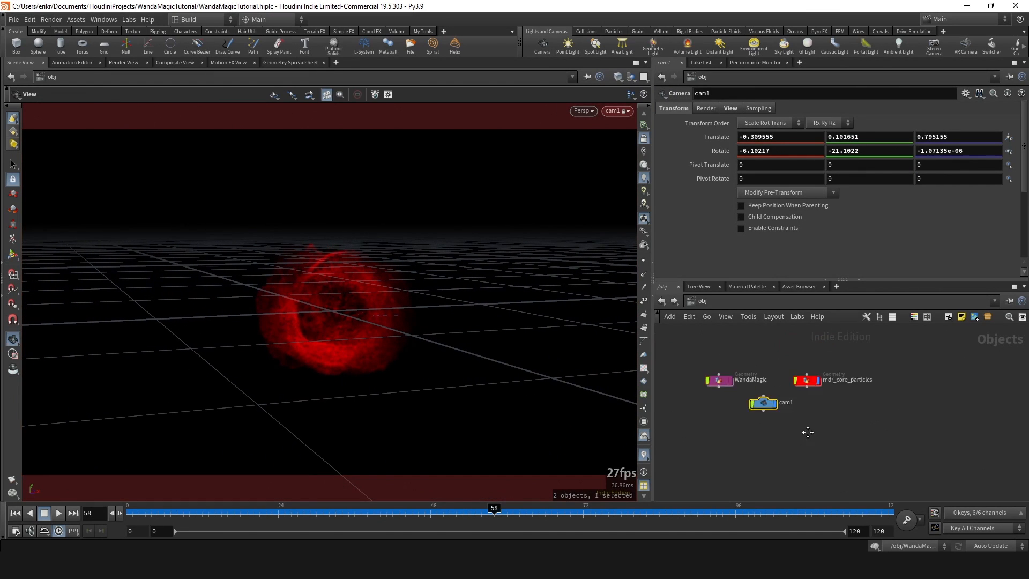
middle_click_drag(806, 432, 883, 422)
left_click_drag(847, 395, 717, 373)
middle_click_drag(908, 385, 859, 403)
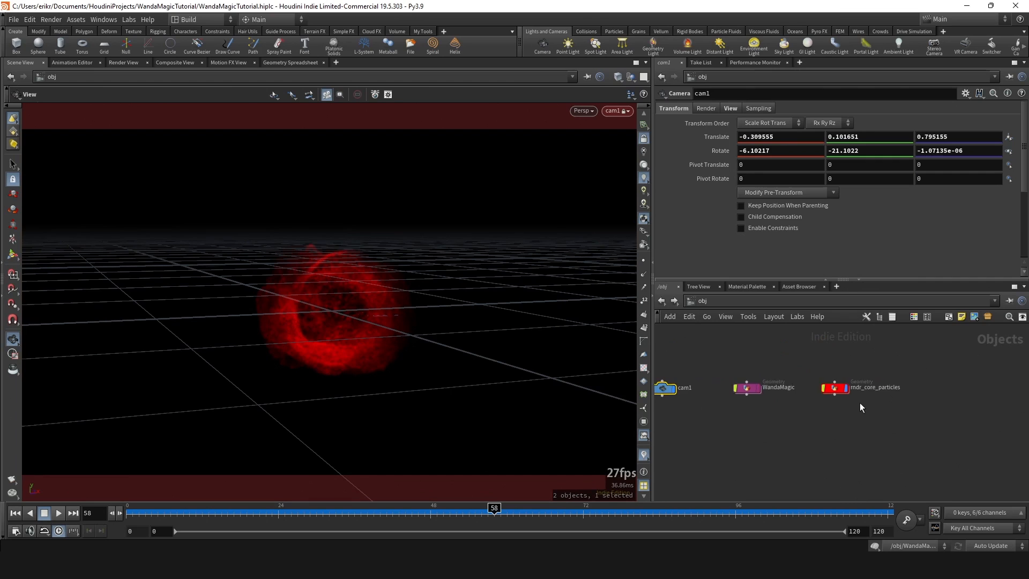
Start a test render of /out/core_particles_mantra in the Render View, then stop it.
scroll(852, 399, "up", 2)
left_click(833, 390)
left_click(123, 64)
left_click(138, 77)
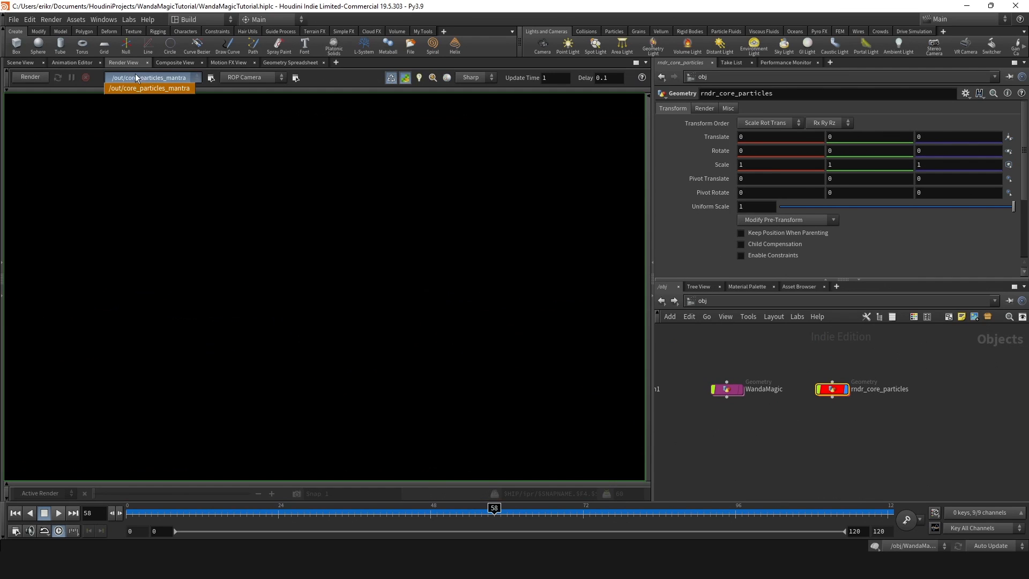
left_click(138, 89)
left_click(32, 78)
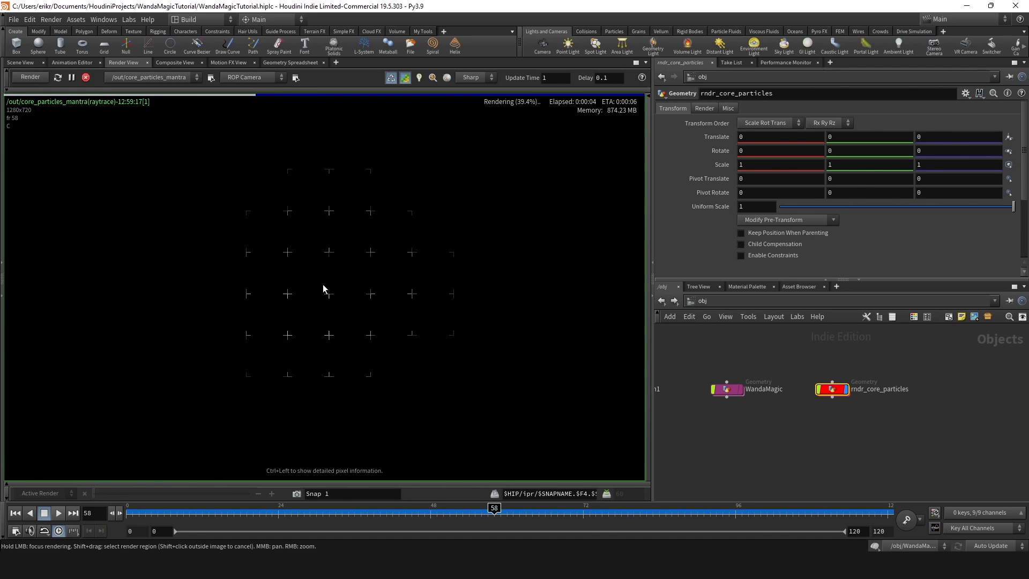
left_click(86, 77)
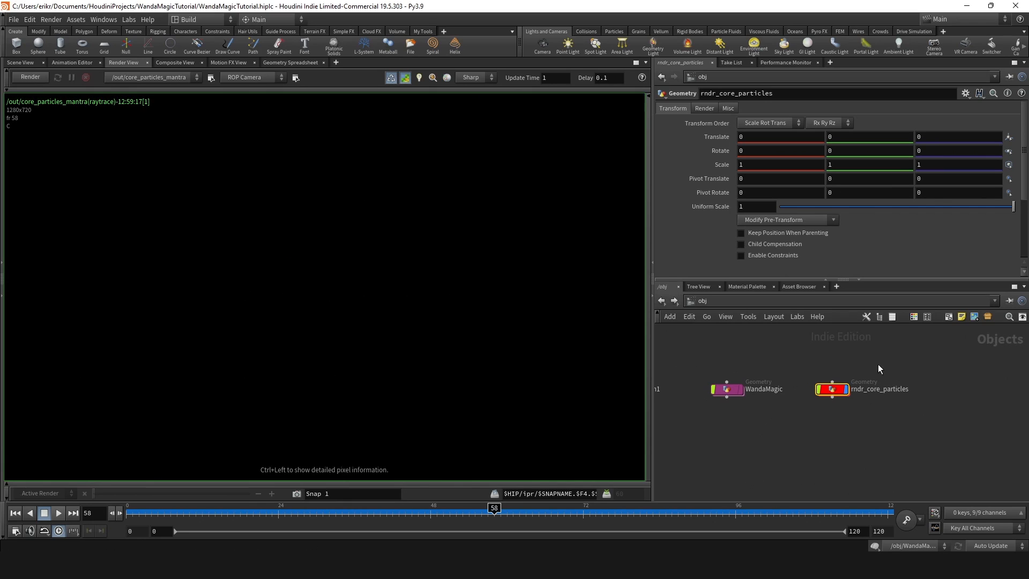
Switch the network to the mat context and add a Constant material from the Material Palette.
left_click(715, 301)
left_click(749, 339)
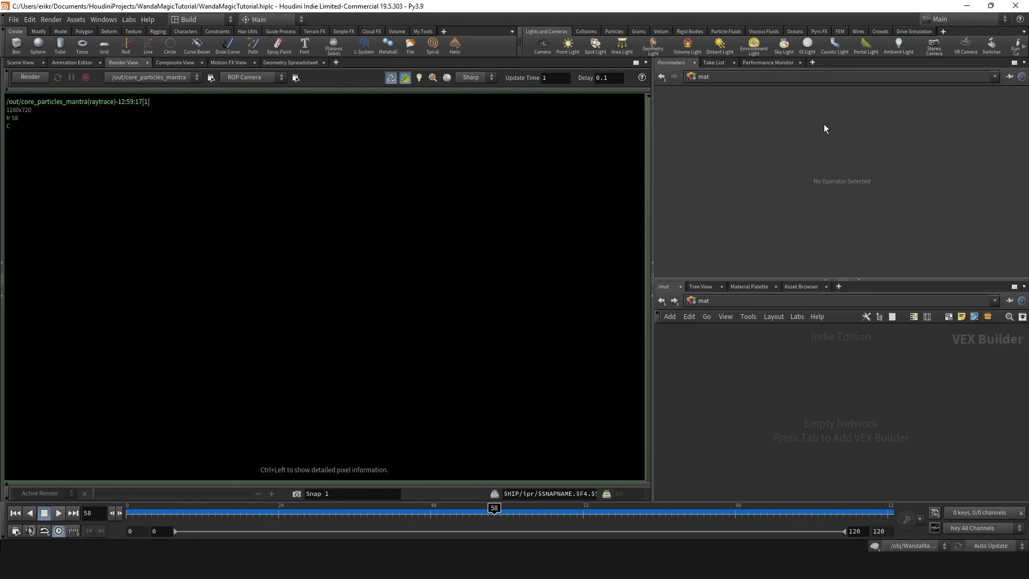
left_click(812, 63)
mouse_move(861, 86)
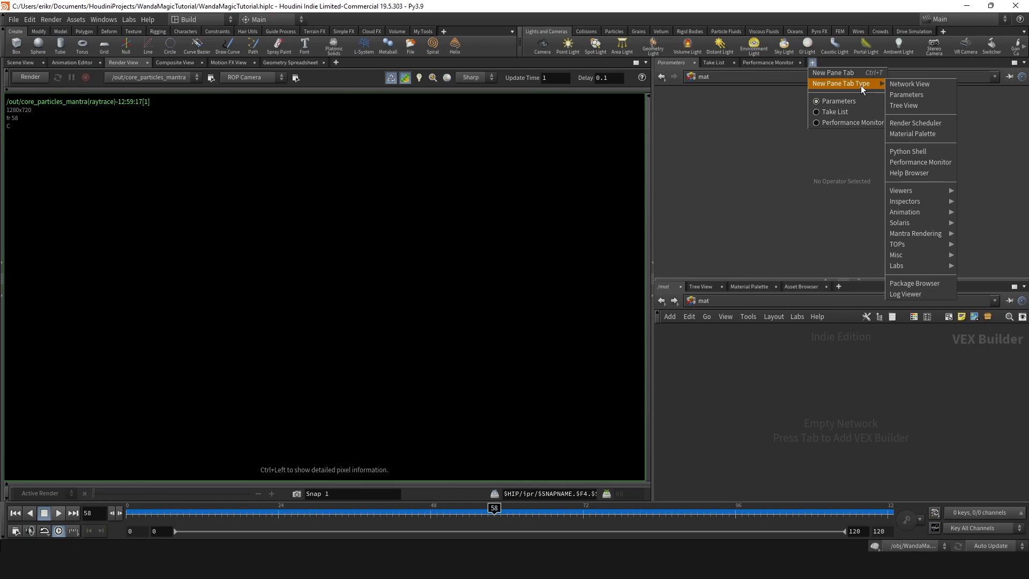
left_click(925, 134)
scroll(719, 156, "down", 12)
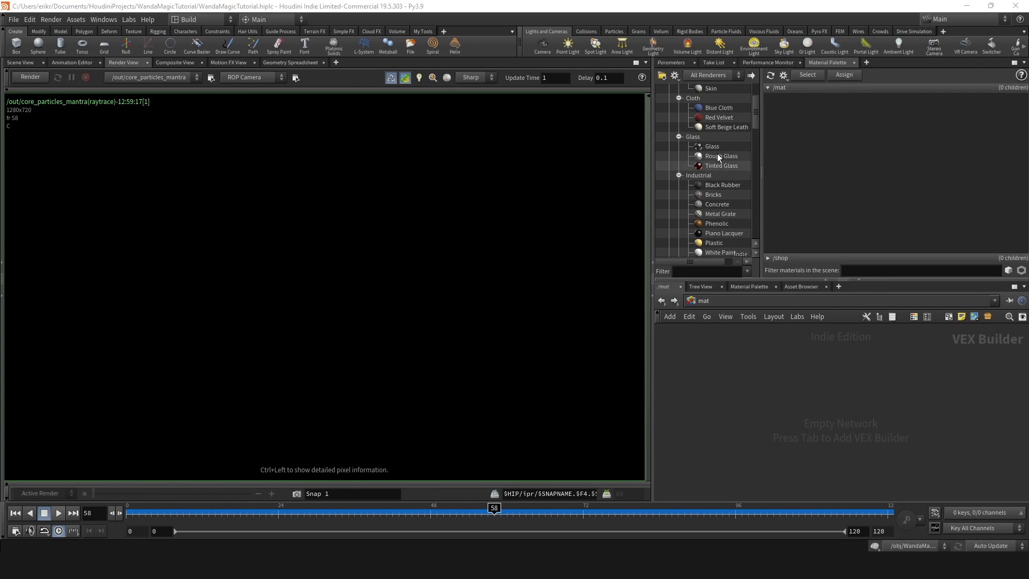
scroll(721, 166, "down", 10)
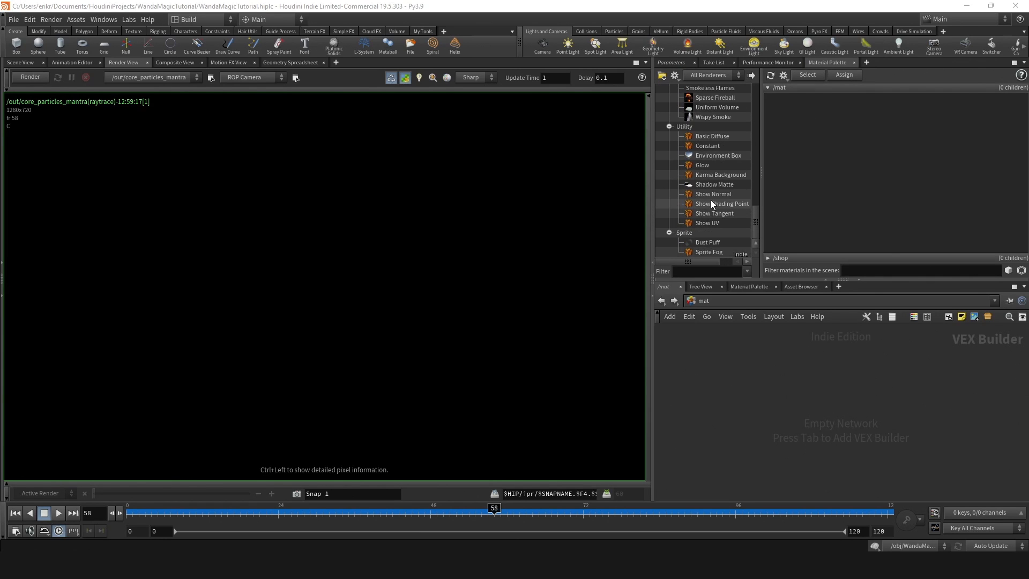
left_click_drag(707, 146, 788, 150)
left_click(671, 62)
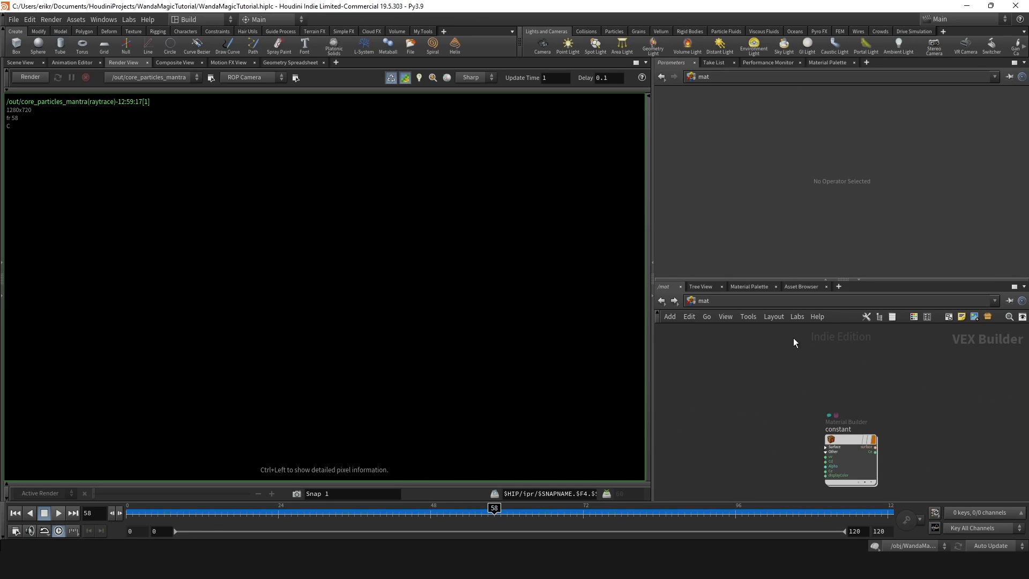
Return to the object level and assign /mat/constant as the render material of rndr_core_particles.
left_click(710, 300)
left_click(763, 347)
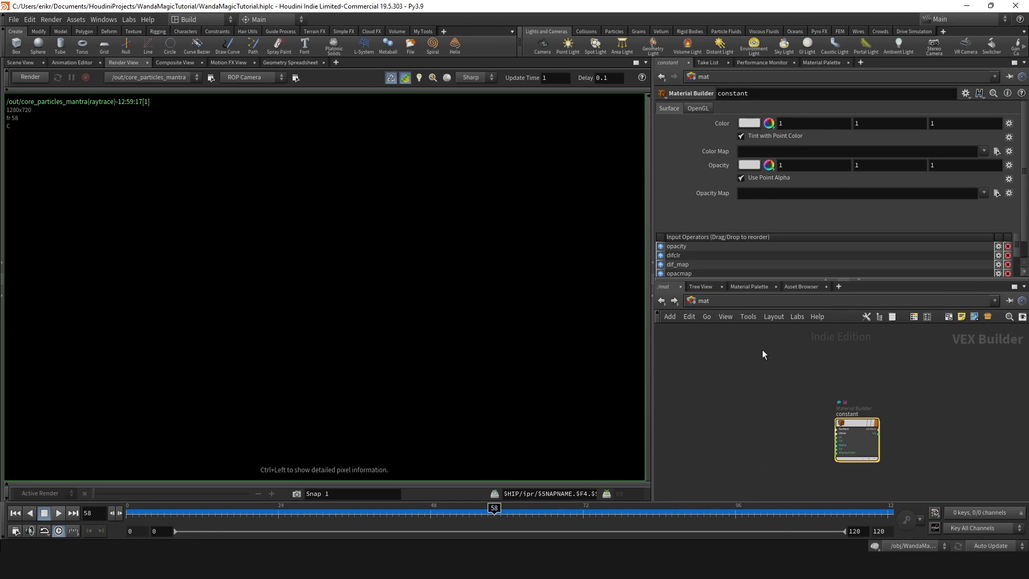
left_click(703, 302)
left_click(730, 323)
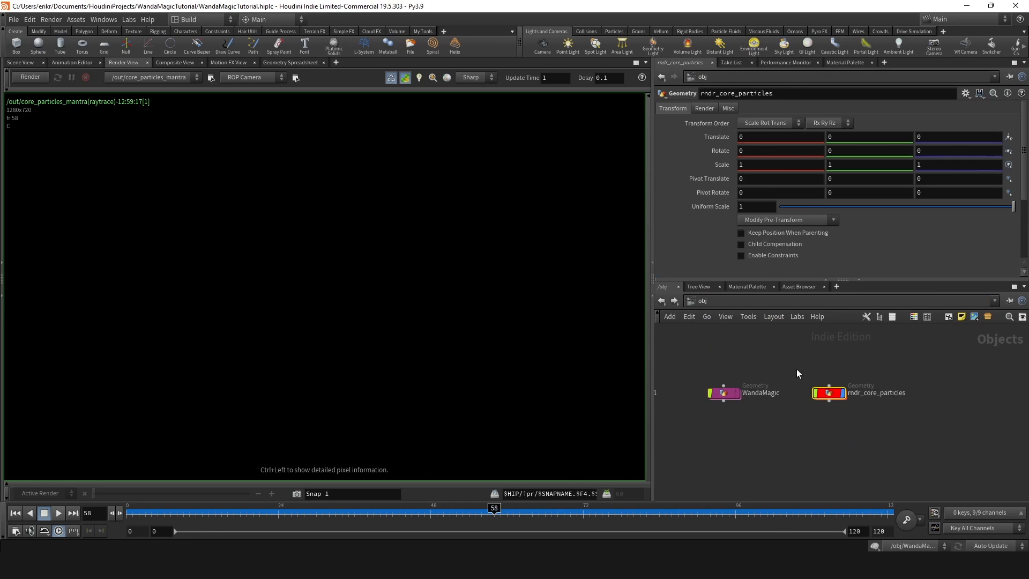
left_click(707, 110)
left_click(1009, 124)
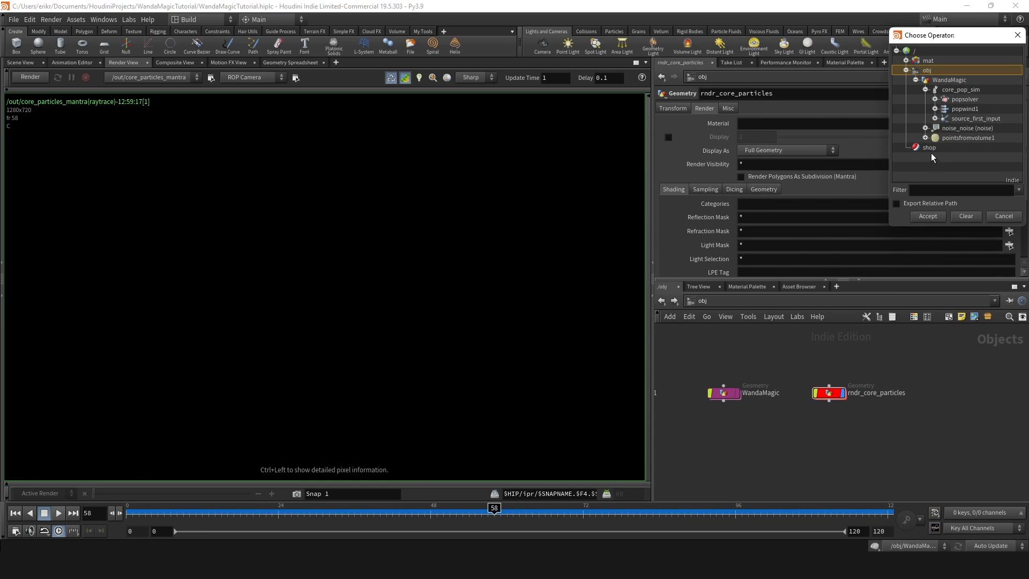
double_click(947, 70)
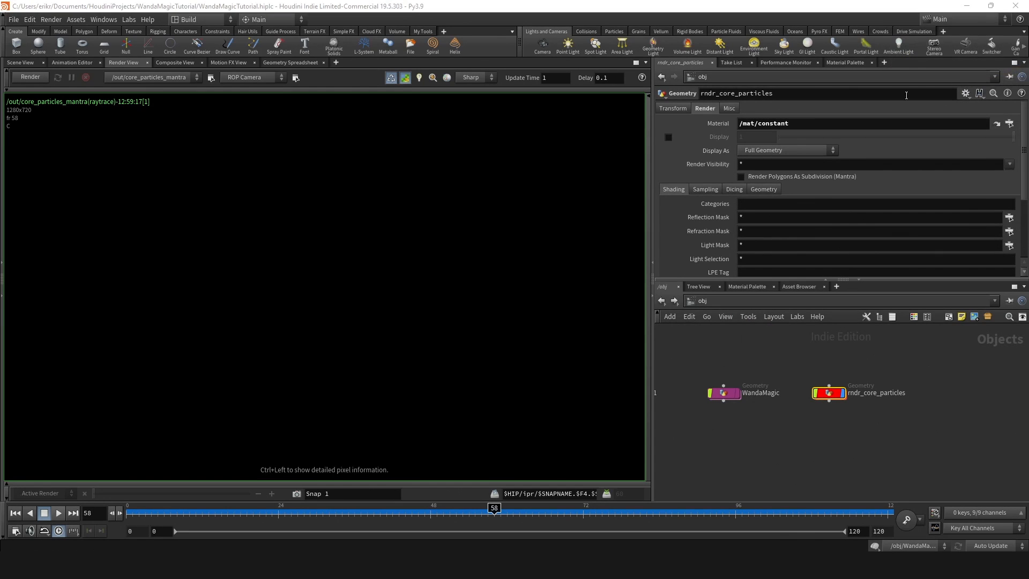
Render core_particles_mantra with the constant material and compare the result with the scene view.
left_click(31, 77)
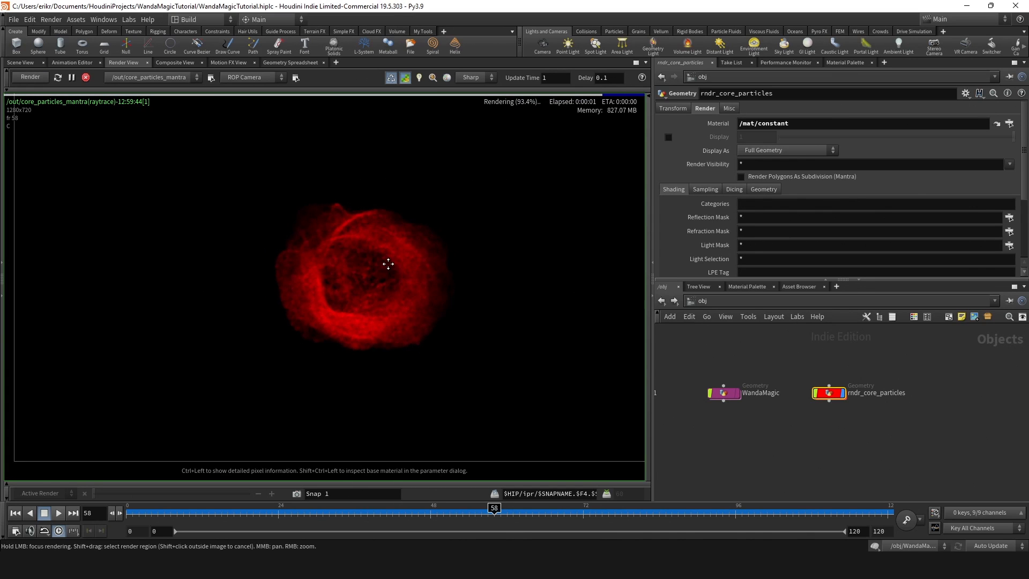
scroll(395, 262, "up", 3)
scroll(409, 278, "down", 9)
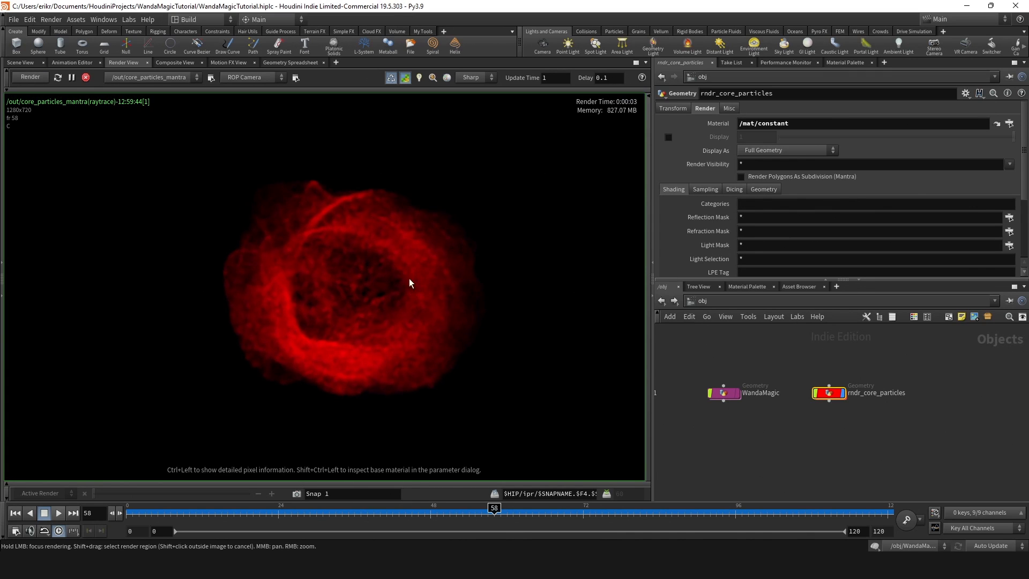
scroll(344, 289, "up", 6)
left_click(21, 62)
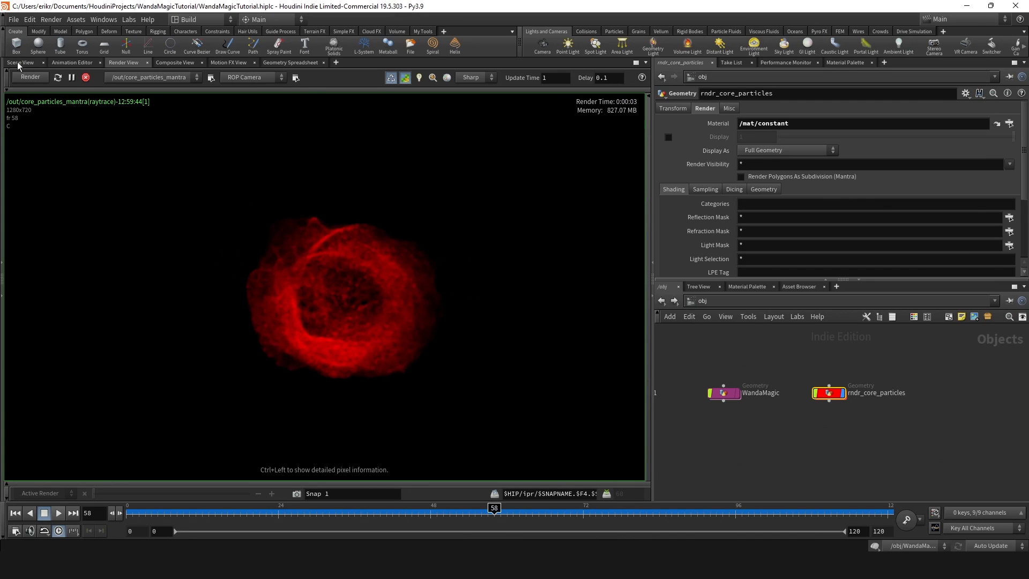
left_click(757, 420)
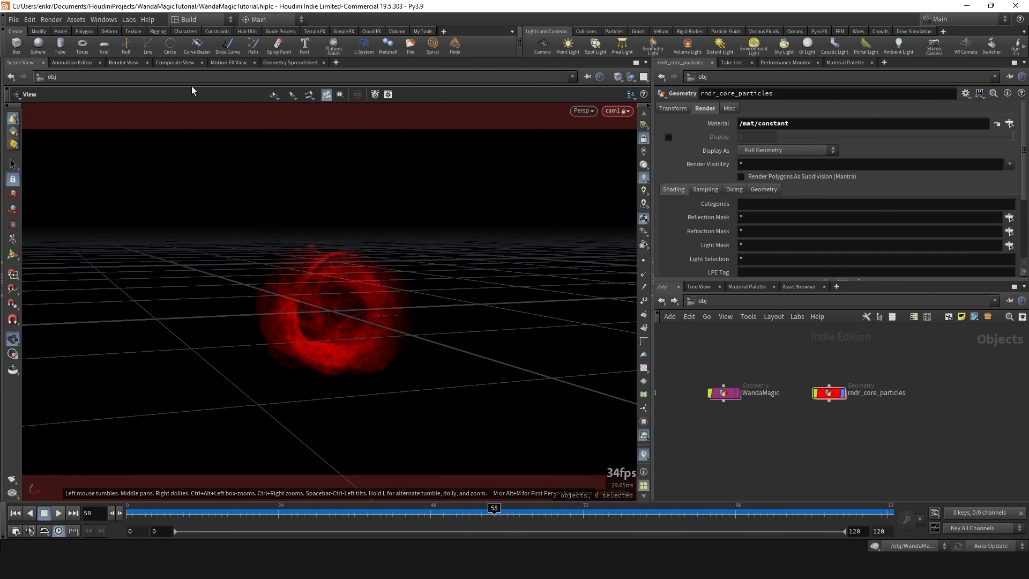
left_click(123, 63)
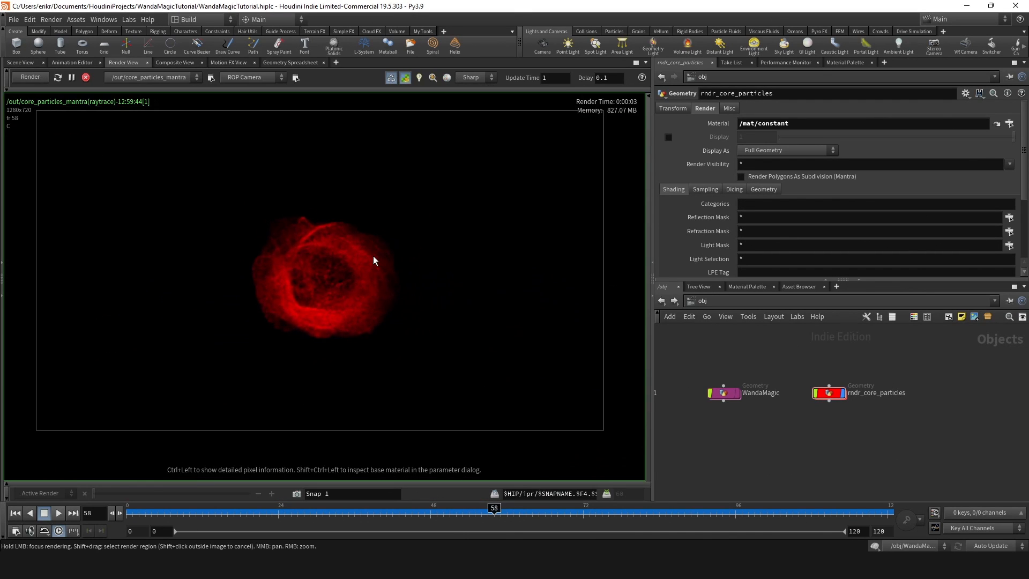
scroll(375, 254, "up", 1)
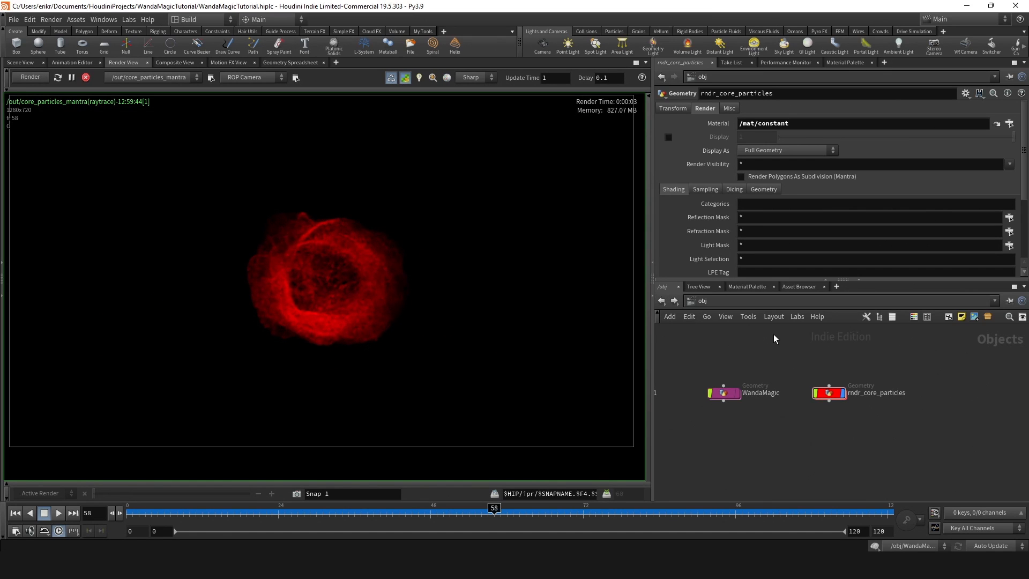
On core_particles_mantra, allow motion blur and set the rendering engine to Physically Based Rendering.
left_click(712, 302)
left_click(744, 364)
scroll(667, 124, "up", 2)
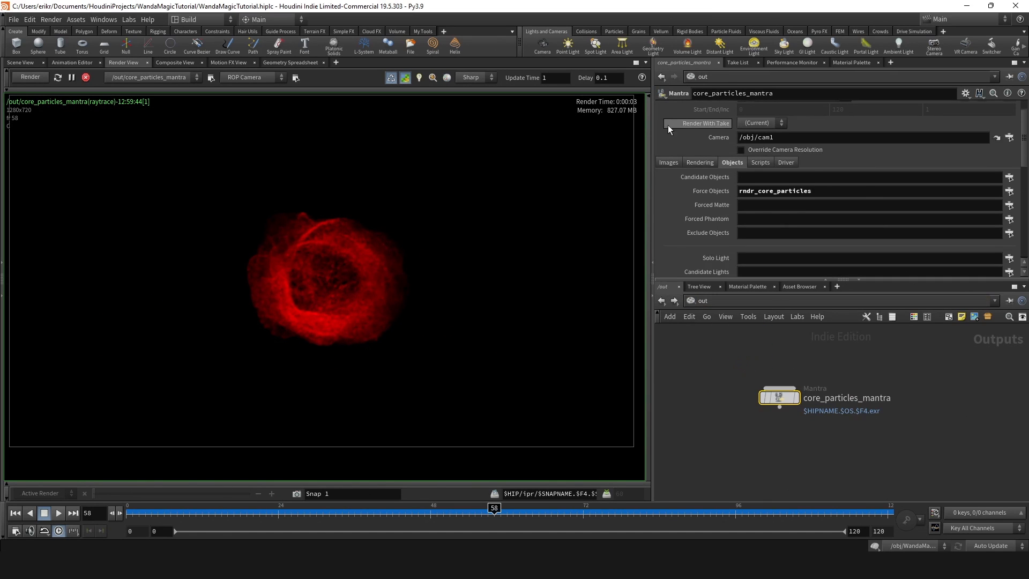
left_click(709, 163)
left_click(766, 201)
left_click(771, 177)
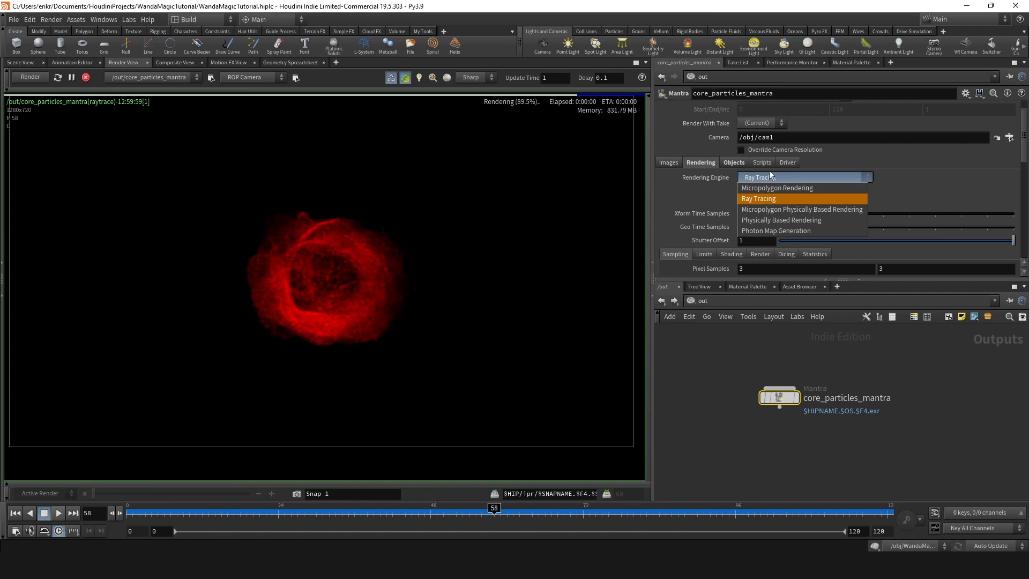
left_click(785, 220)
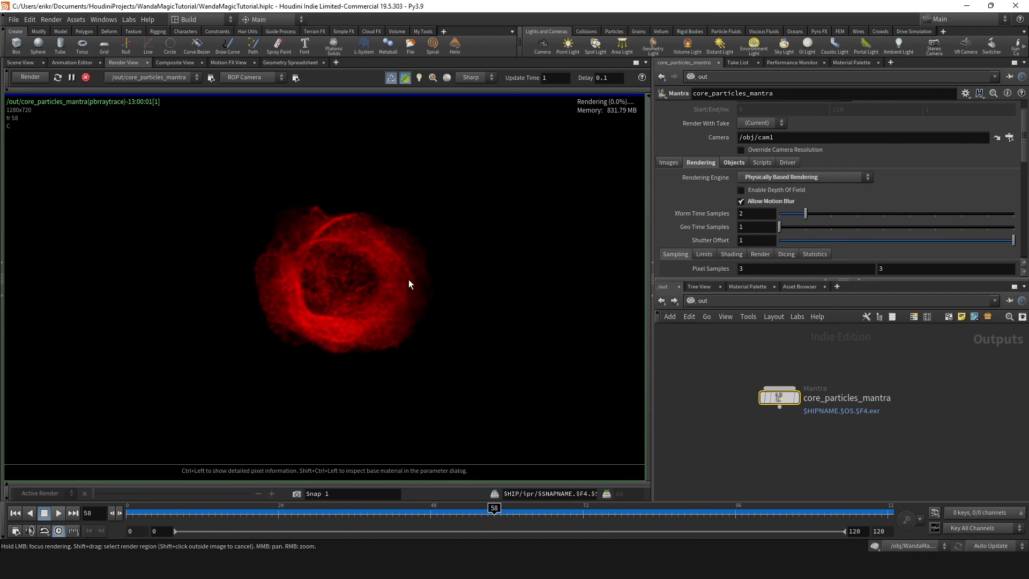
Take a snapshot of the current render and set rndr_core_particles' Geometry Velocity Blur to Velocity Blur.
left_click(715, 301)
left_click(727, 349)
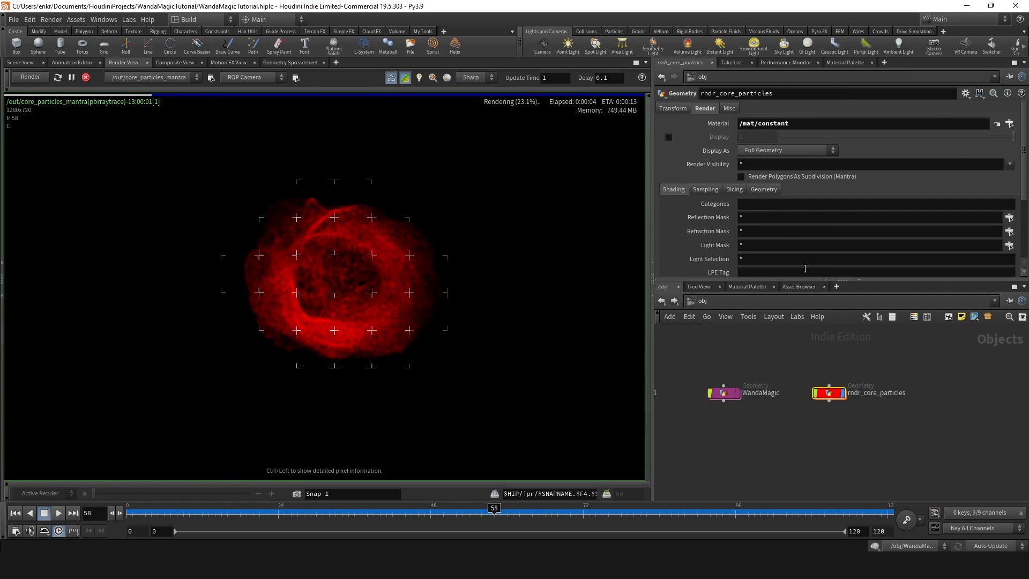
left_click(706, 191)
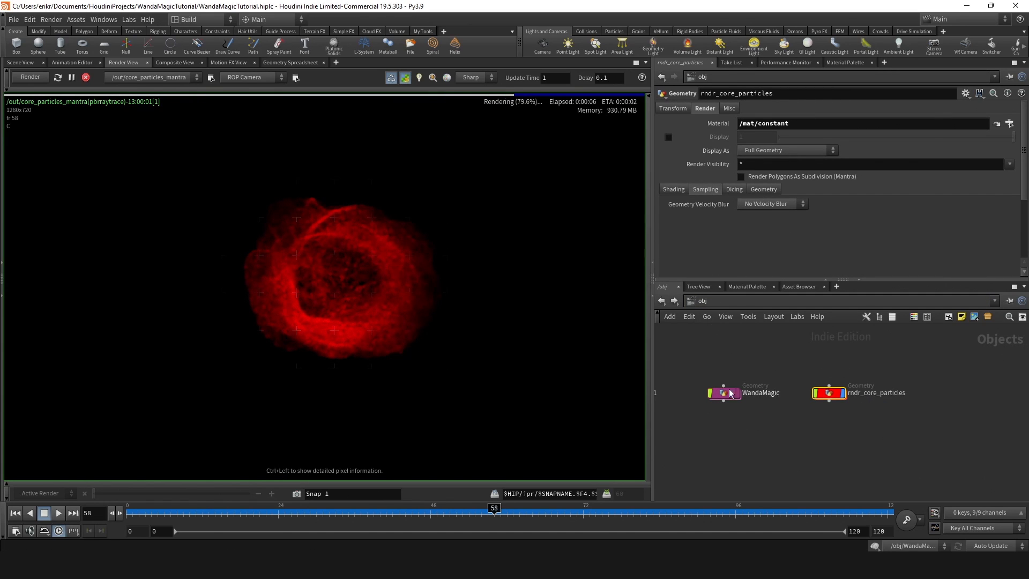
left_click(298, 493)
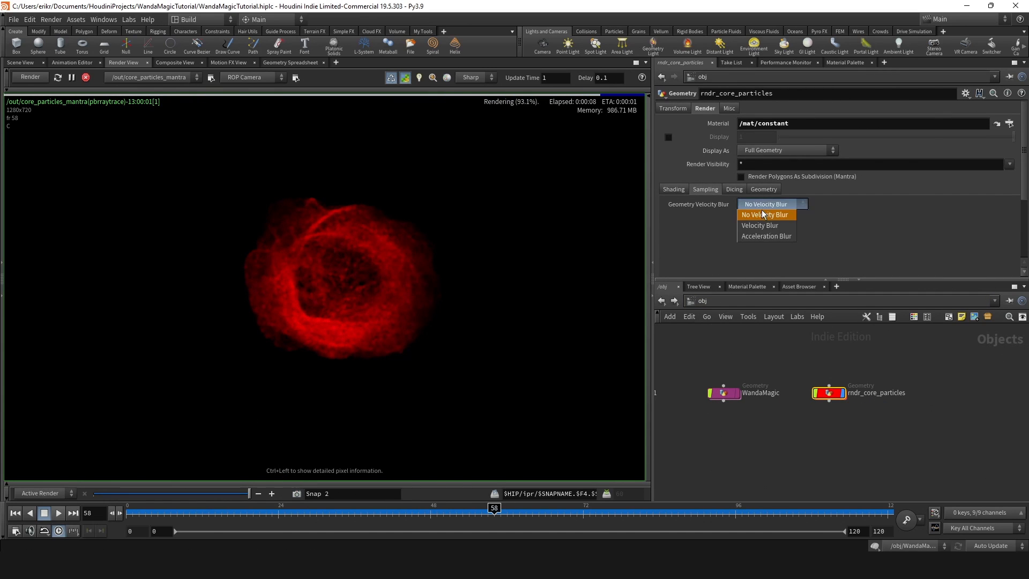
left_click(760, 225)
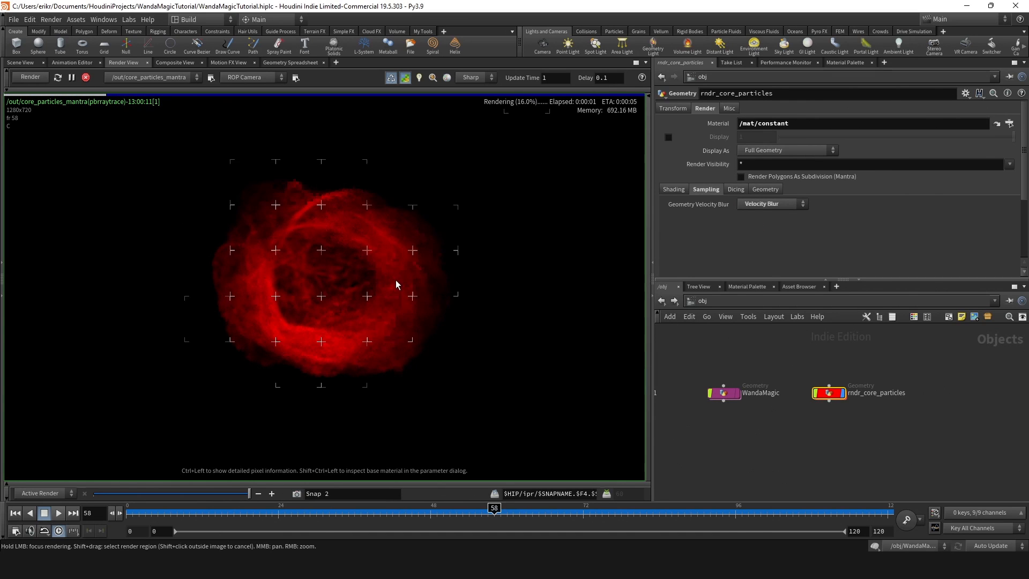
Examine the velocity-blurred render of the core particles and compare it with the saved snapshot.
left_click_drag(155, 493, 279, 481)
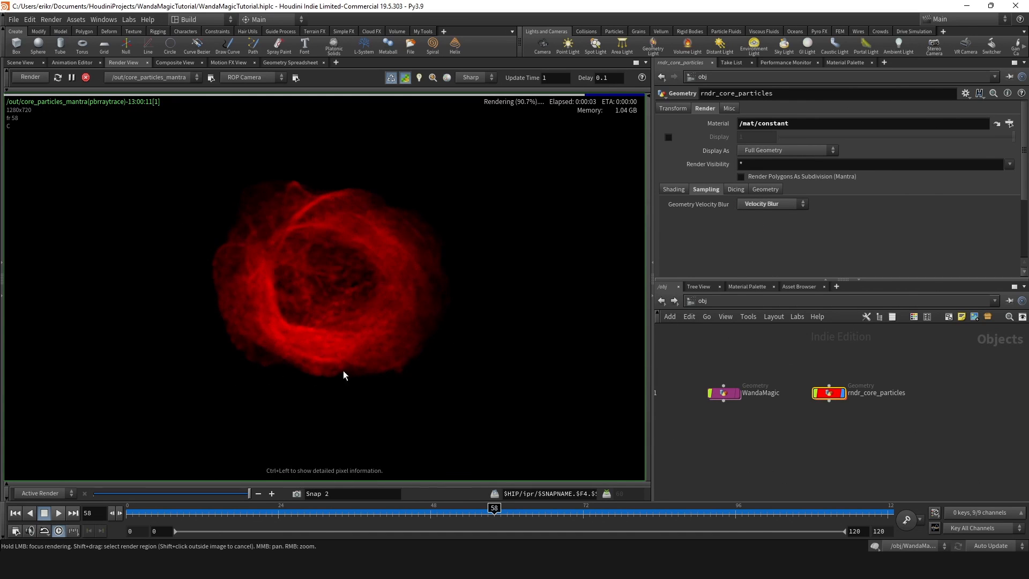
scroll(336, 288, "down", 4)
scroll(312, 306, "up", 2)
scroll(313, 307, "up", 5)
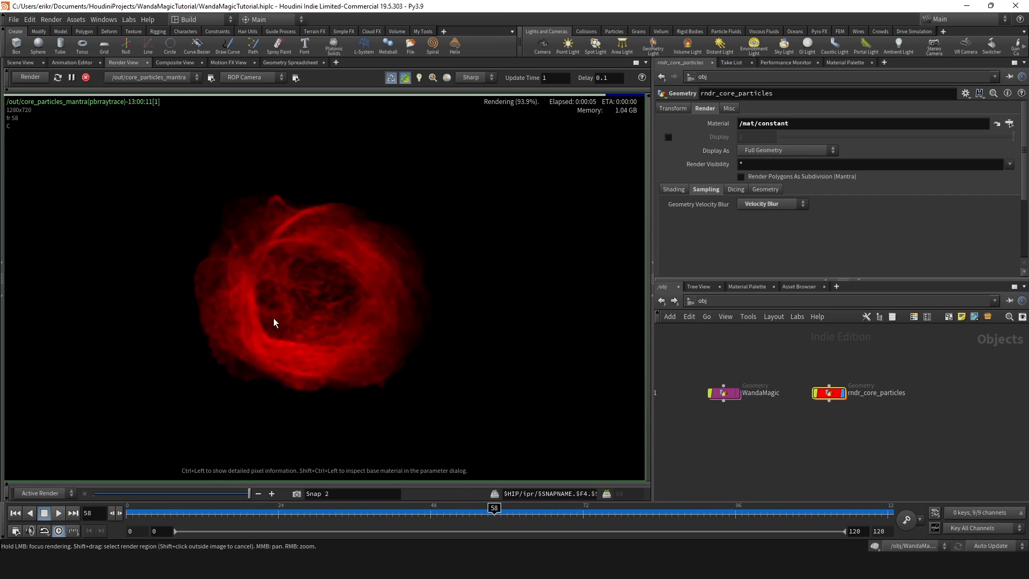
left_click_drag(175, 495, 169, 456)
scroll(282, 332, "down", 3)
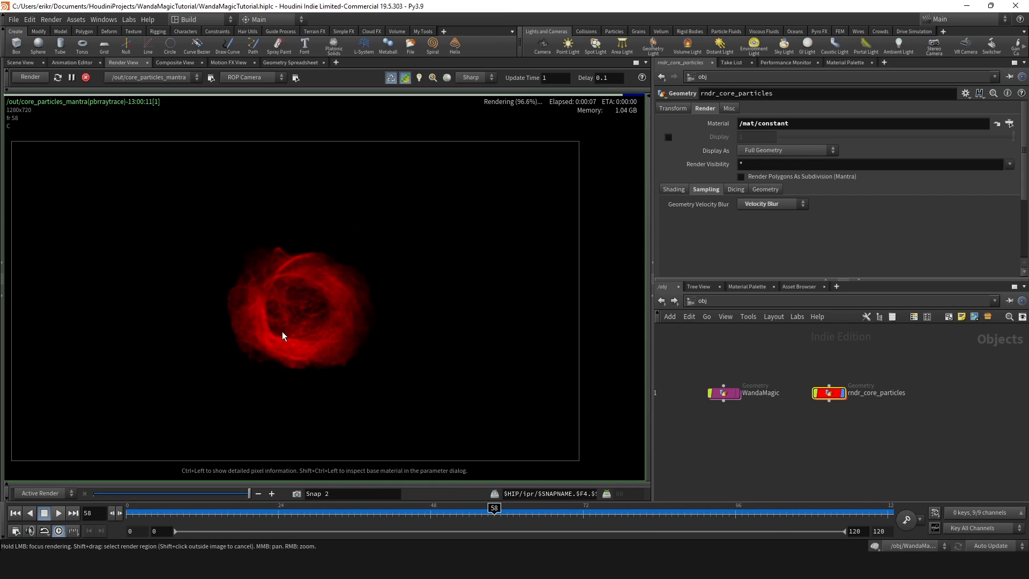
scroll(330, 320, "up", 3)
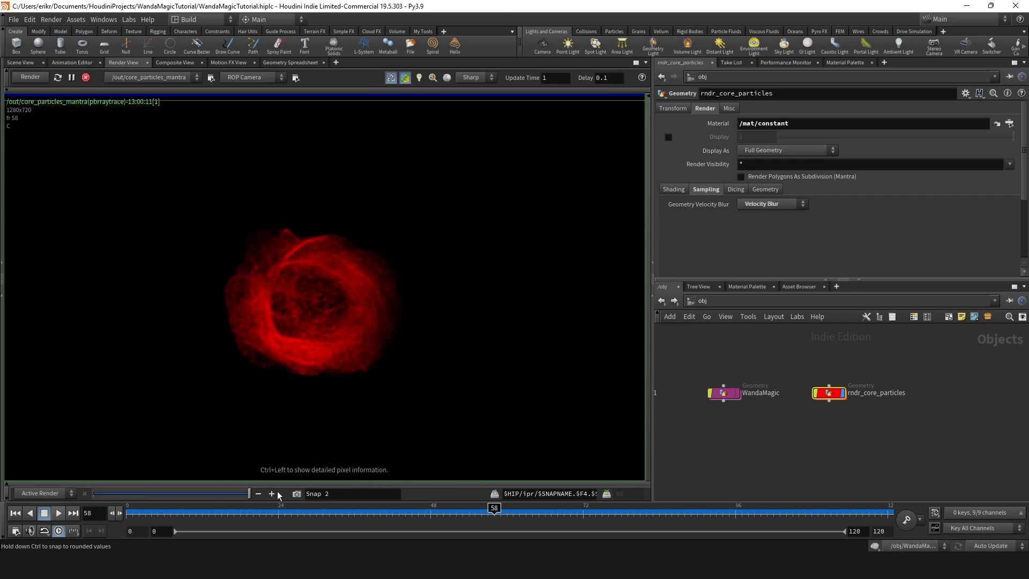
scroll(322, 317, "down", 2)
scroll(325, 313, "up", 2)
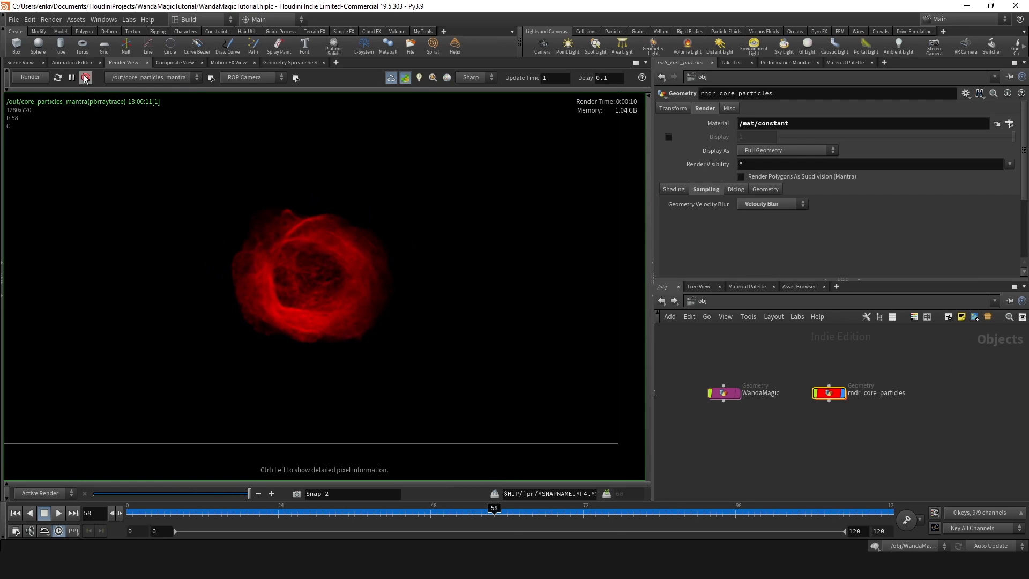
middle_click_drag(310, 295, 329, 342)
right_click_drag(329, 342, 314, 301)
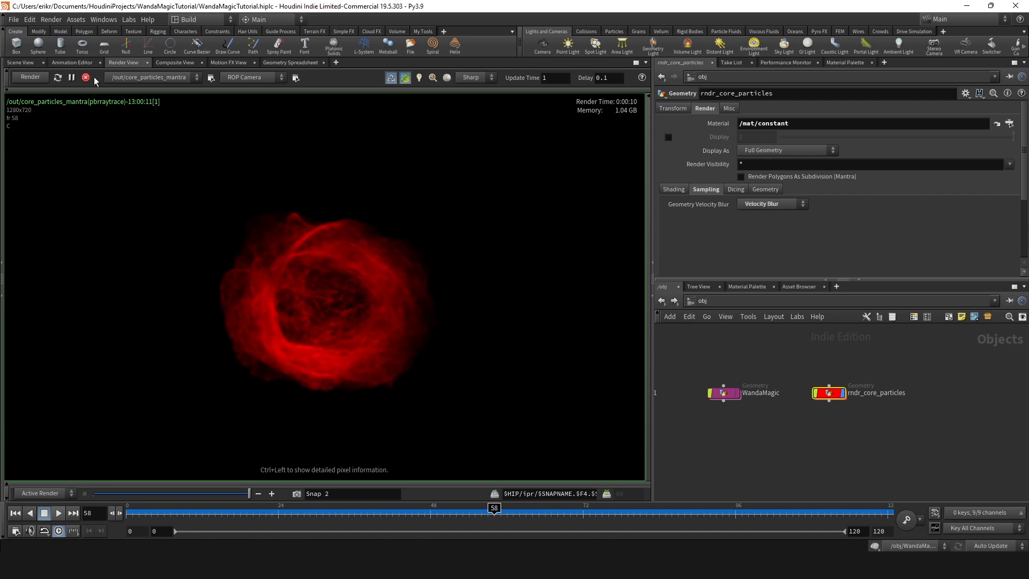
Return to the scene view and insert a Merge node between trail1 and set_attribs inside the WandaMagic network.
left_click(28, 63)
double_click(757, 384)
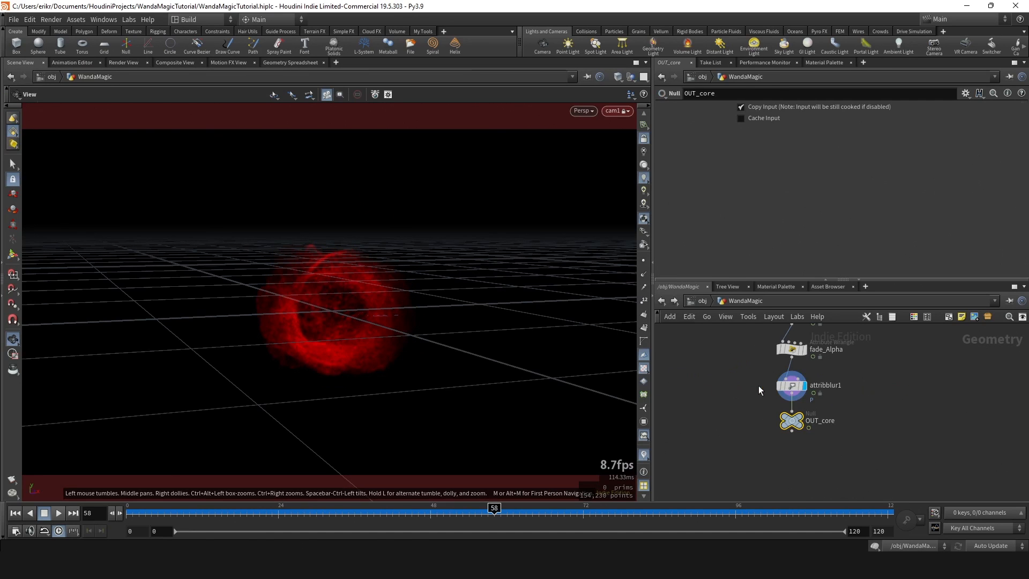
key("Up")
key("Up")
mouse_move(731, 427)
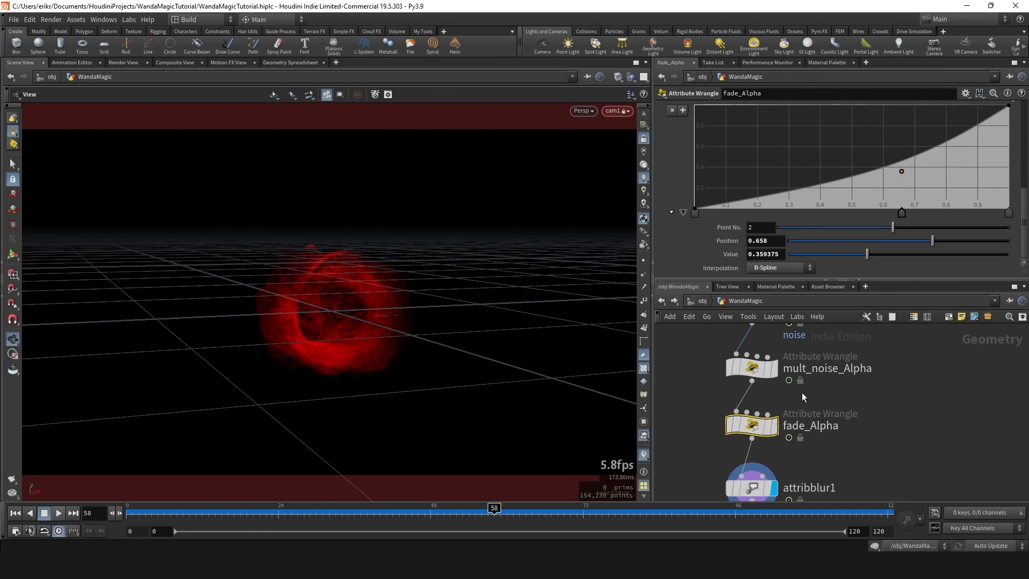
scroll(794, 464, "down", 5)
scroll(789, 387, "up", 5)
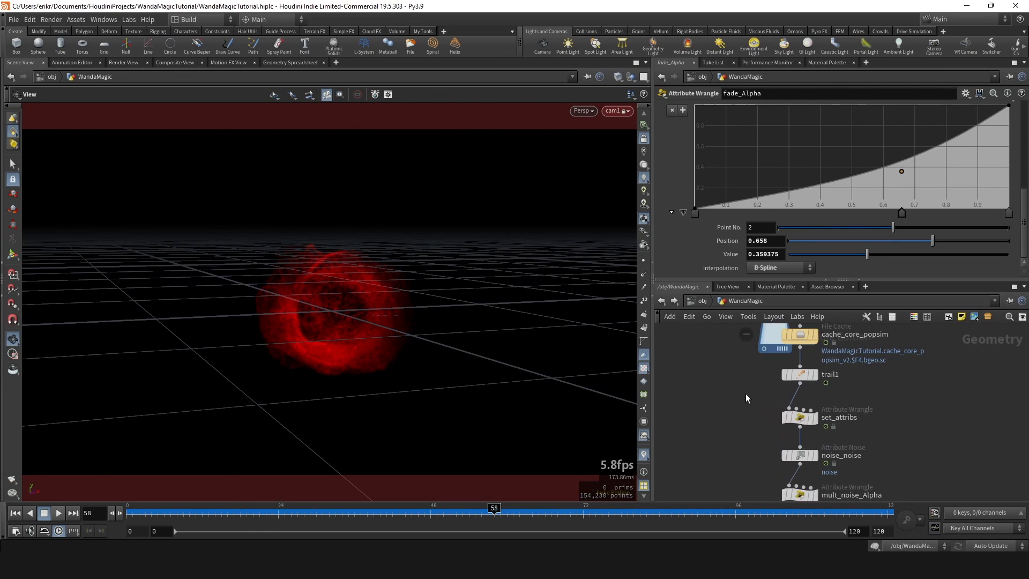
key("Tab")
type("merge")
key("Return")
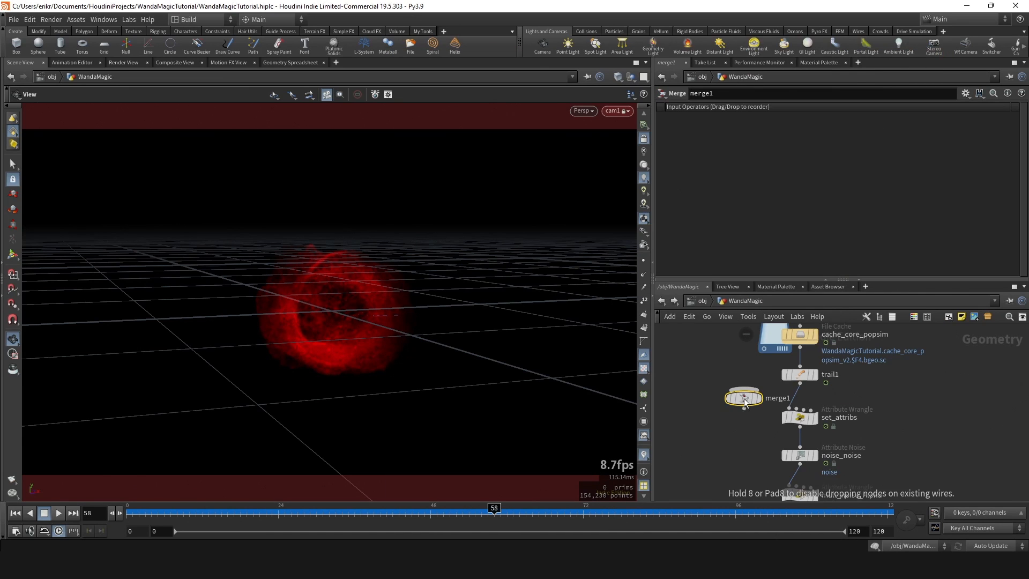
left_click(744, 398)
left_click_drag(743, 398, 798, 411)
Add an Object Merge node beside cache_core_popsim's chain and set its Object 1 to ../GOAL.
scroll(841, 383, "down", 3)
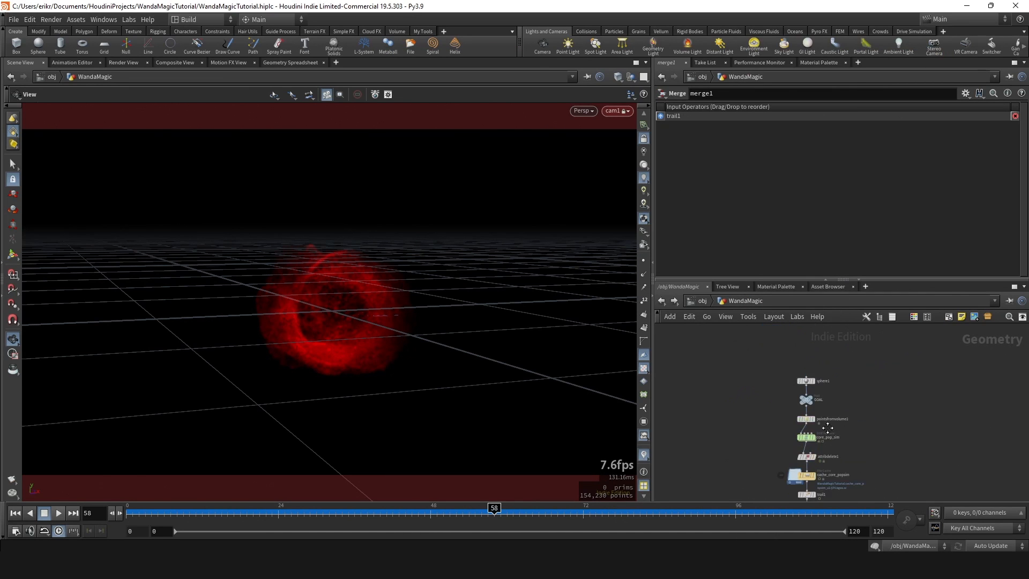
scroll(764, 372, "up", 3)
left_click(831, 359)
scroll(825, 350, "down", 2)
scroll(835, 418, "up", 2)
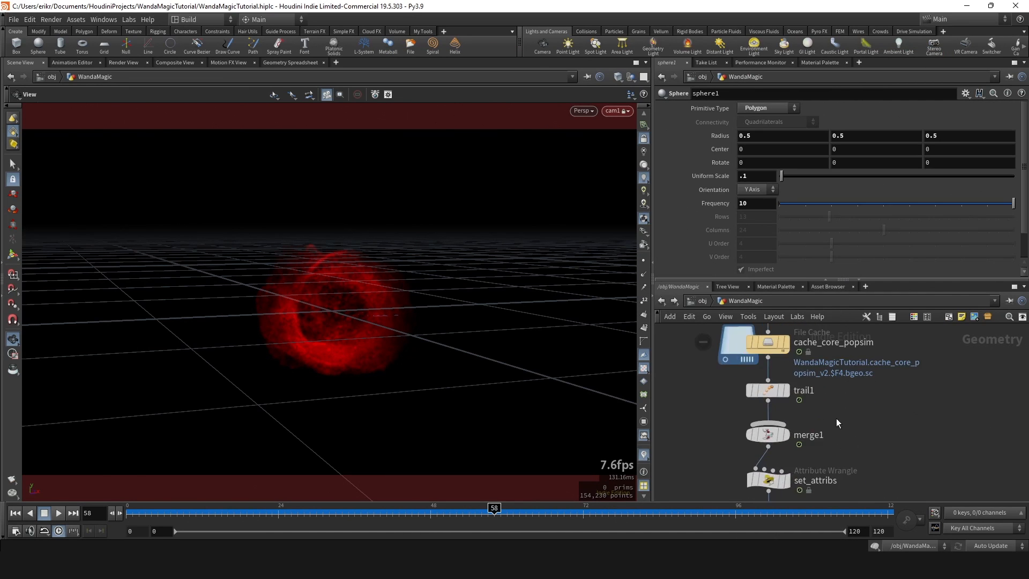
left_click(805, 431)
middle_click_drag(805, 433, 846, 433)
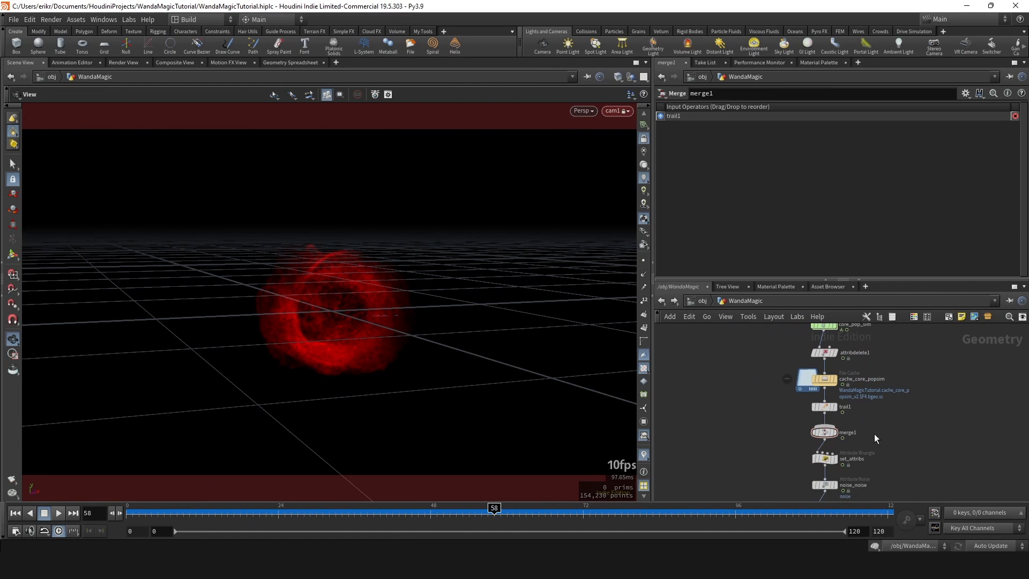
scroll(806, 421, "up", 3)
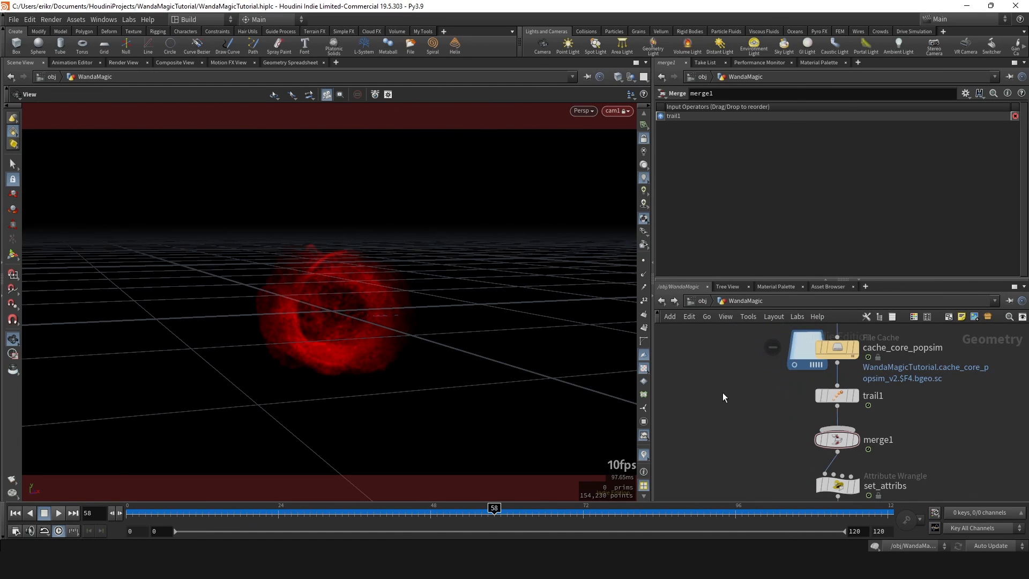
key("Tab")
key("Return")
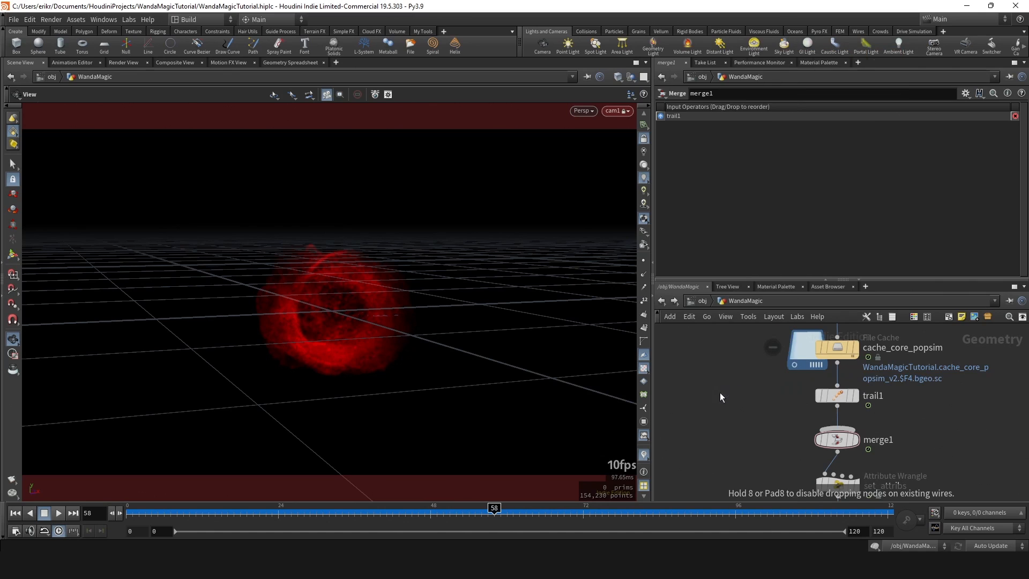
left_click(719, 396)
scroll(836, 383, "up", 5)
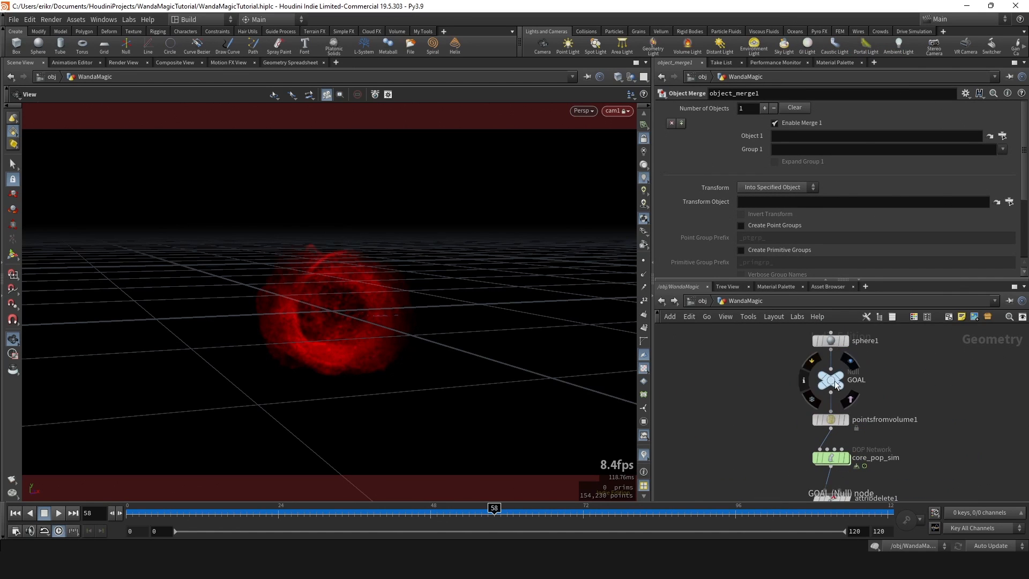
left_click_drag(834, 384, 798, 138)
Rename the new Object Merge node to in_goal.
scroll(751, 368, "down", 5)
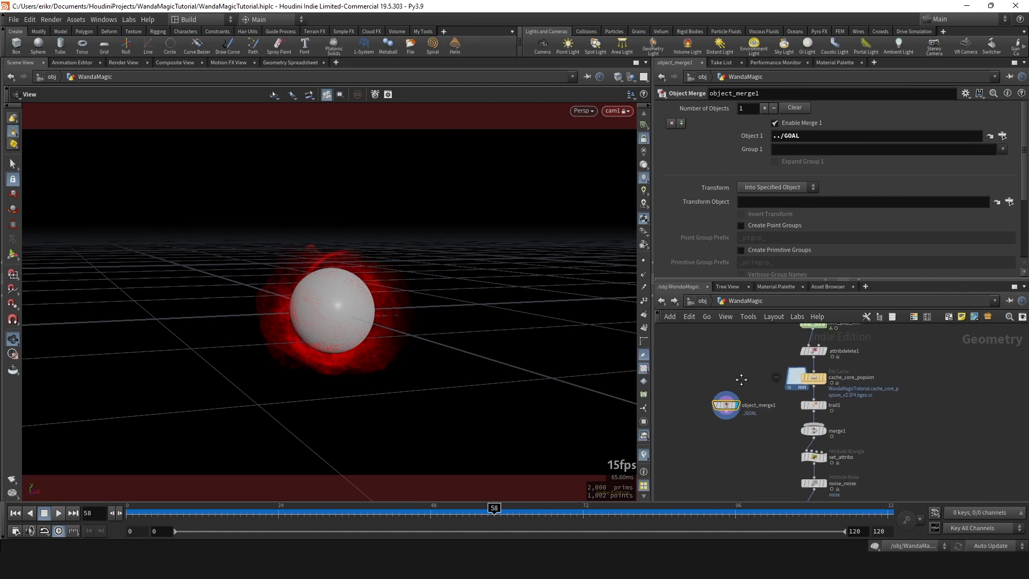
scroll(769, 433, "down", 5)
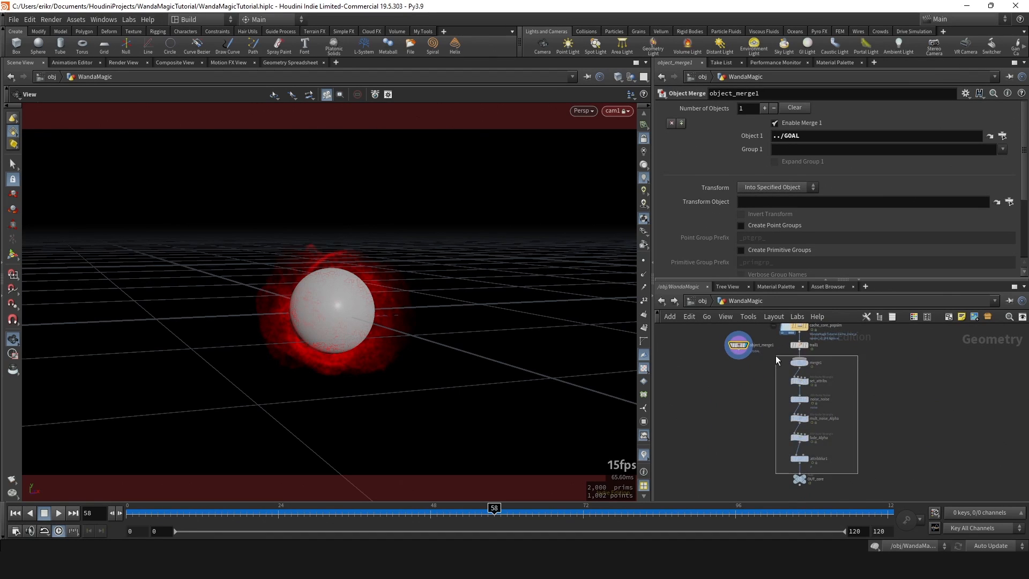
left_click_drag(776, 356, 776, 355)
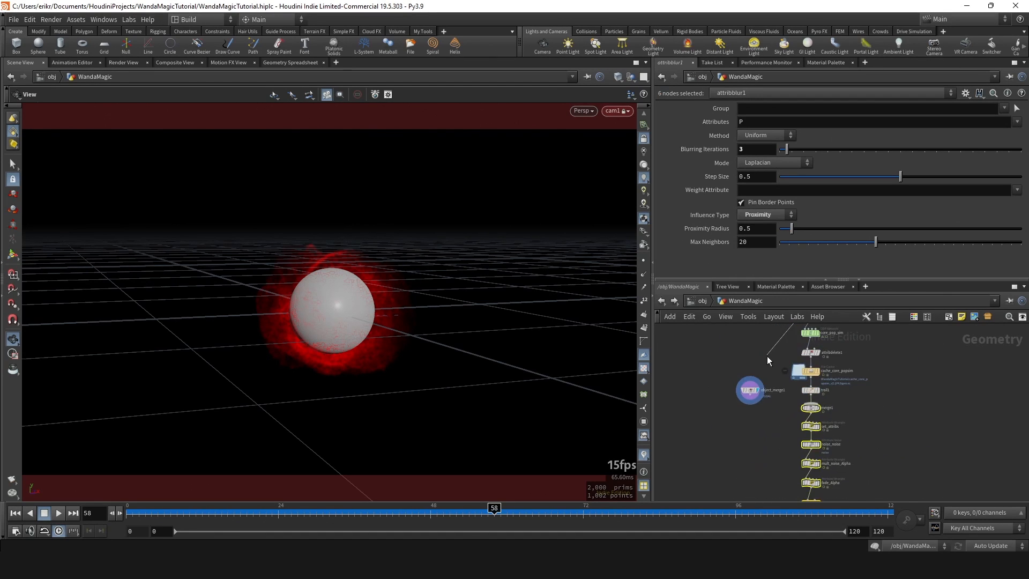
scroll(760, 375, "up", 5)
double_click(783, 387)
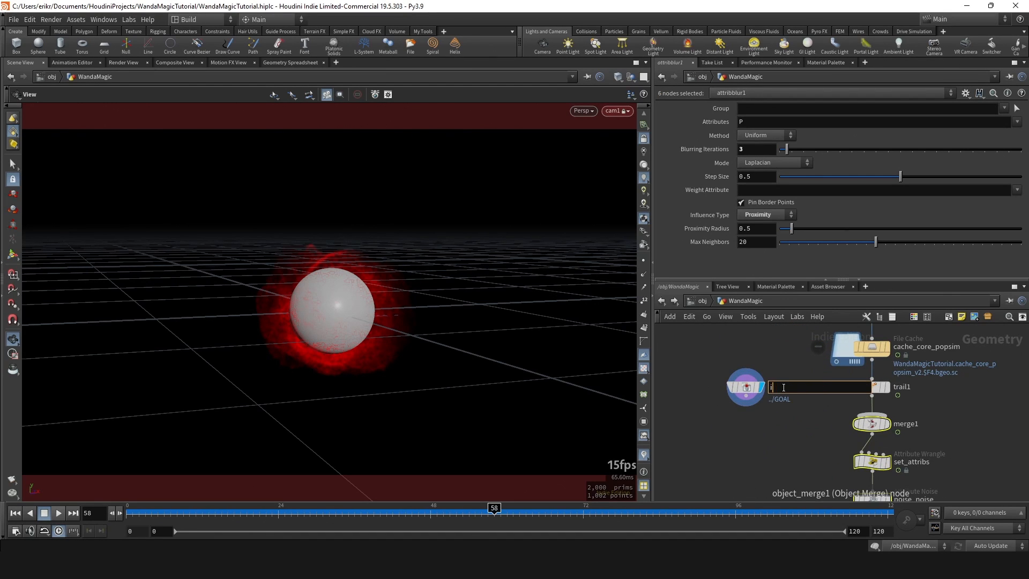
type("in_goal")
key("Return")
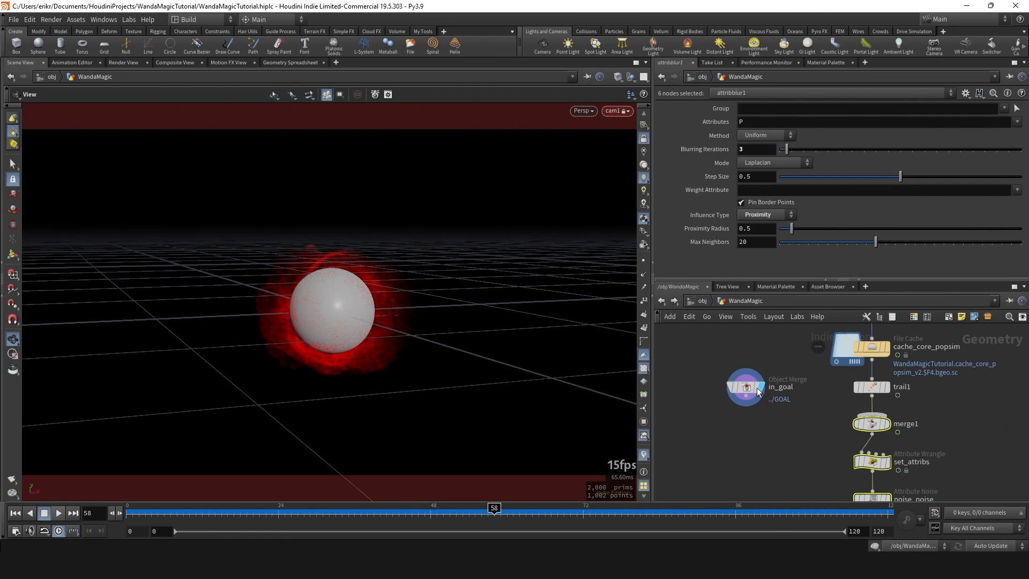
Connect a Points from Volume node to in_goal, align it underneath and display its output.
mouse_move(746, 387)
left_mouse_down()
mouse_move(728, 357)
mouse_move(736, 396)
left_mouse_up()
type("points")
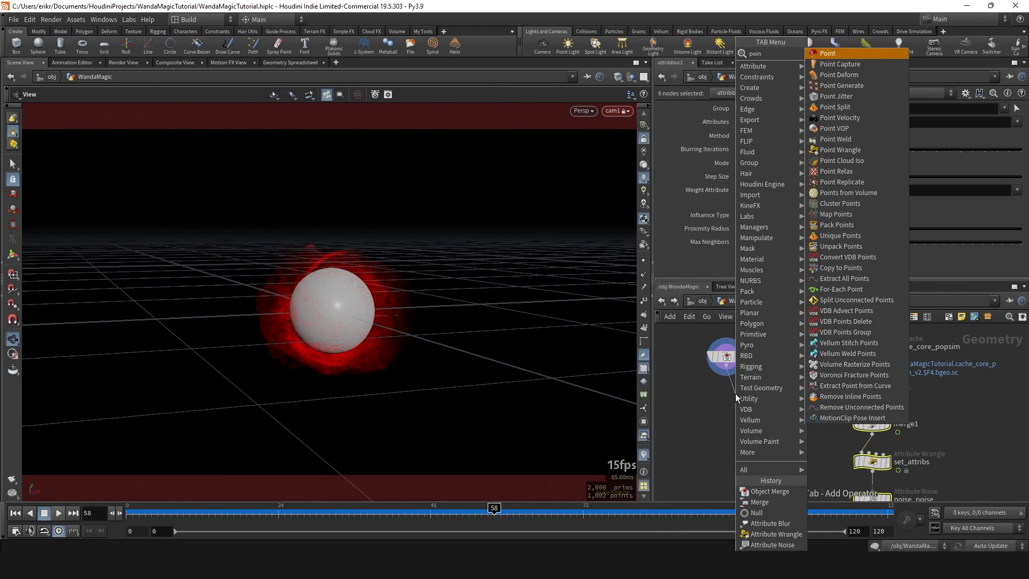
key("Return")
key("Return")
key("u")
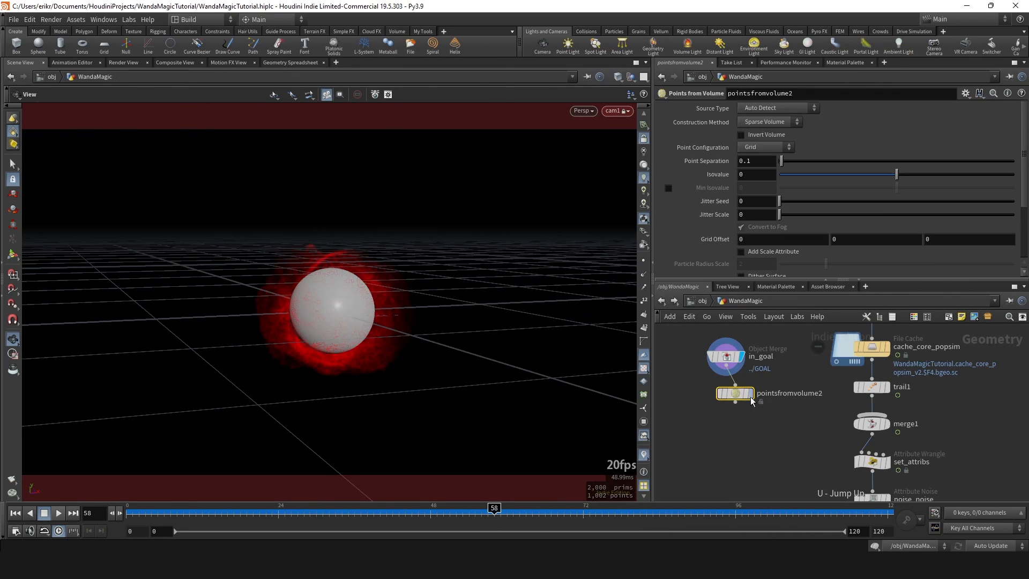
left_click_drag(746, 396, 737, 397)
left_click(740, 398)
Undo the framing that moved the camera, unlock cam1 from the viewport and orbit out of the camera view.
key("f")
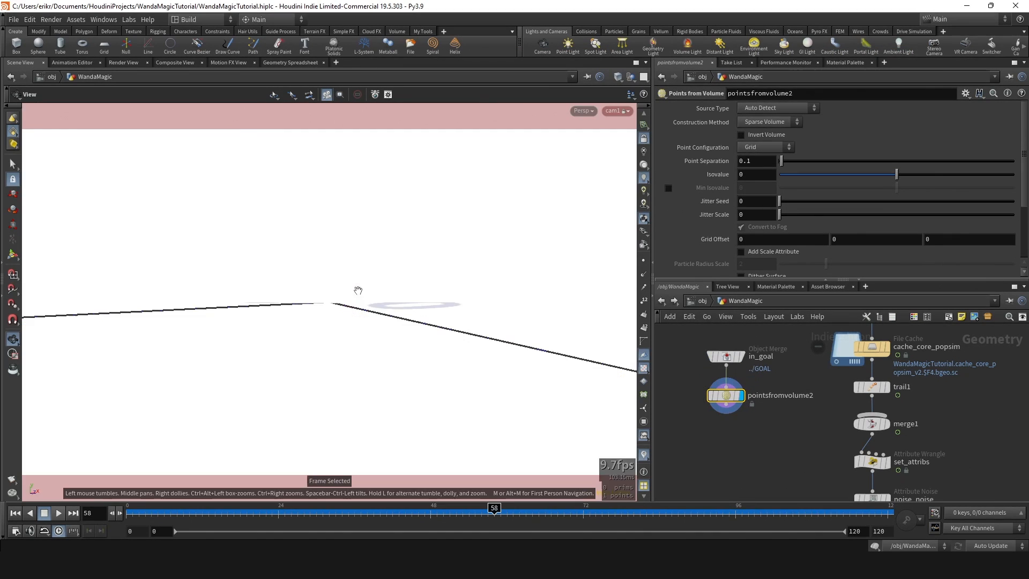
key("ctrl+z")
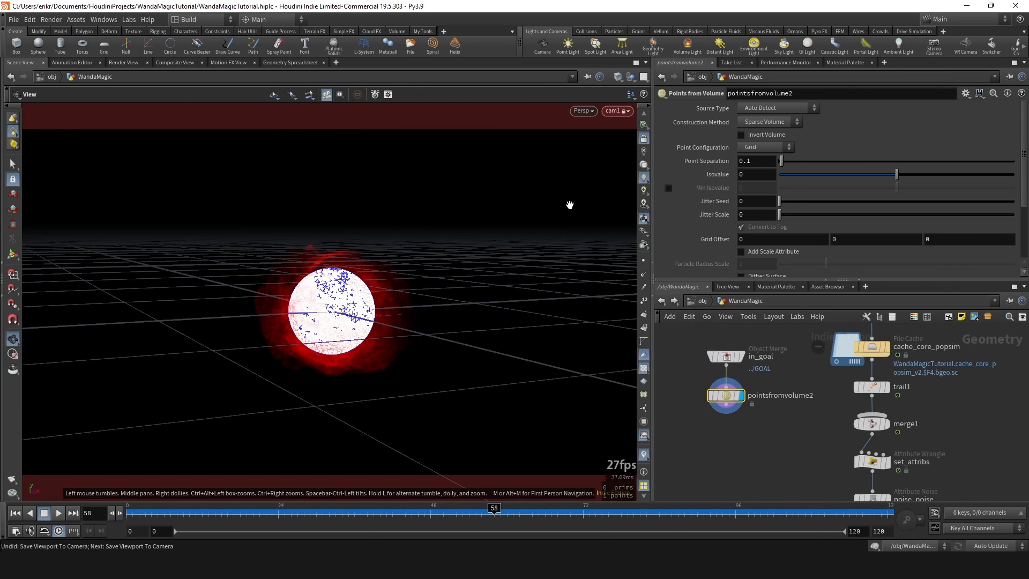
left_click(643, 140)
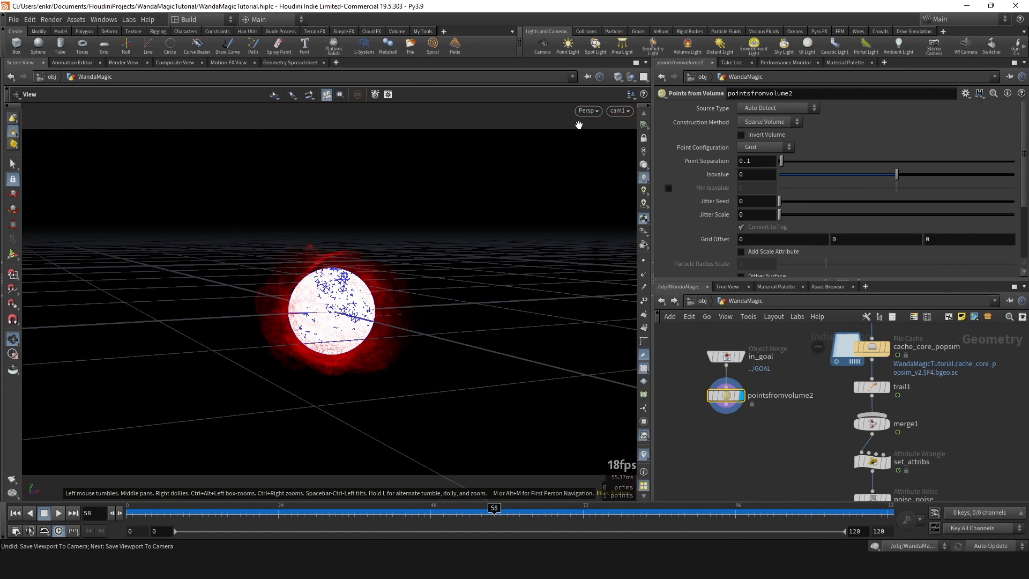
left_click_drag(405, 273, 381, 293)
Switch the viewport's particle display style to Pixels.
left_click(644, 218)
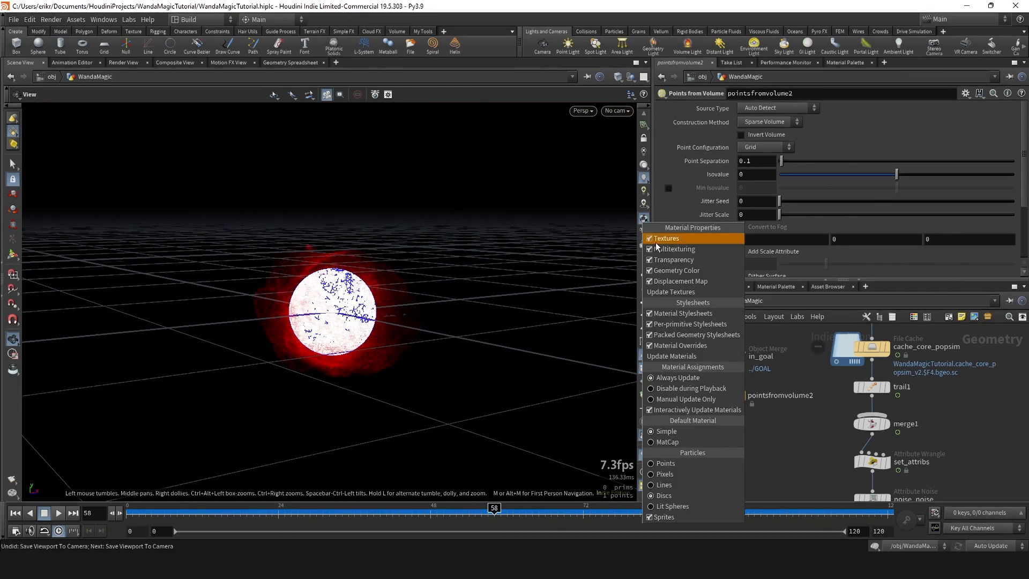
left_click(665, 463)
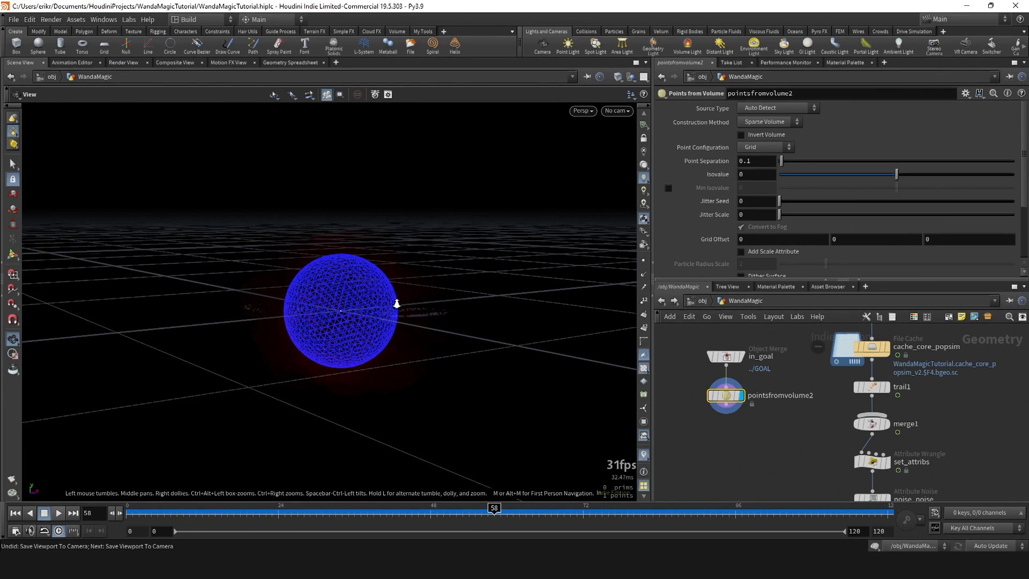
left_click(644, 219)
left_click(671, 470)
scroll(349, 301, "up", 3)
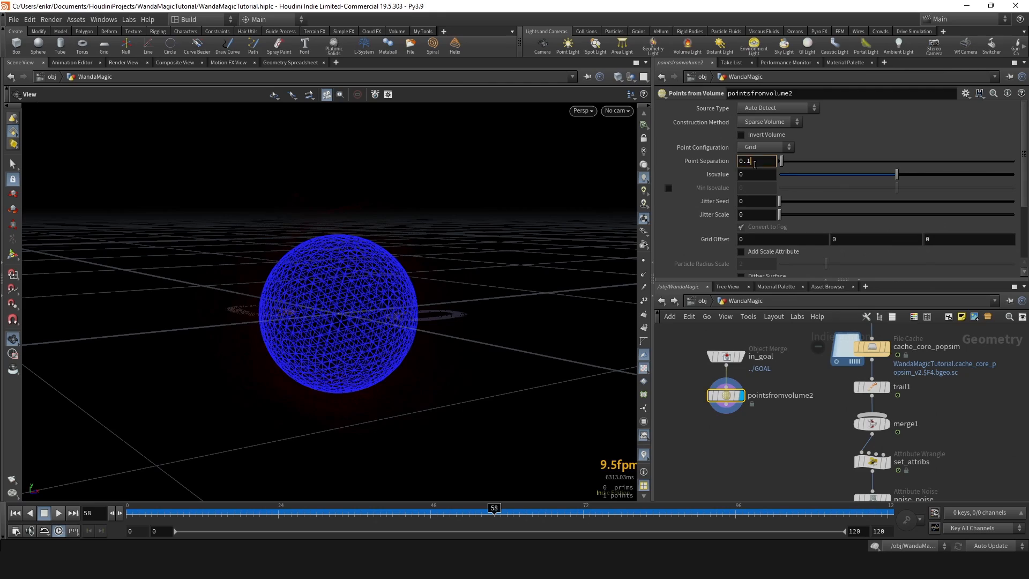
Set the Point Separation of pointsfromvolume2 to 0.005 and inspect the filled sphere.
type("0.005")
key("Return")
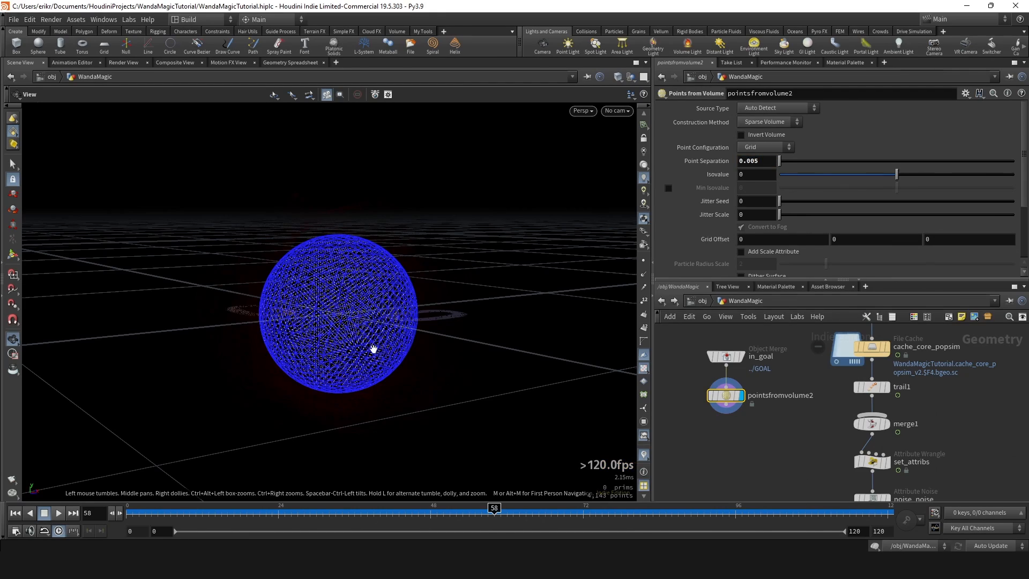
right_click_drag(375, 349, 450, 335)
middle_click_drag(406, 342, 478, 349)
scroll(477, 348, "down", 2)
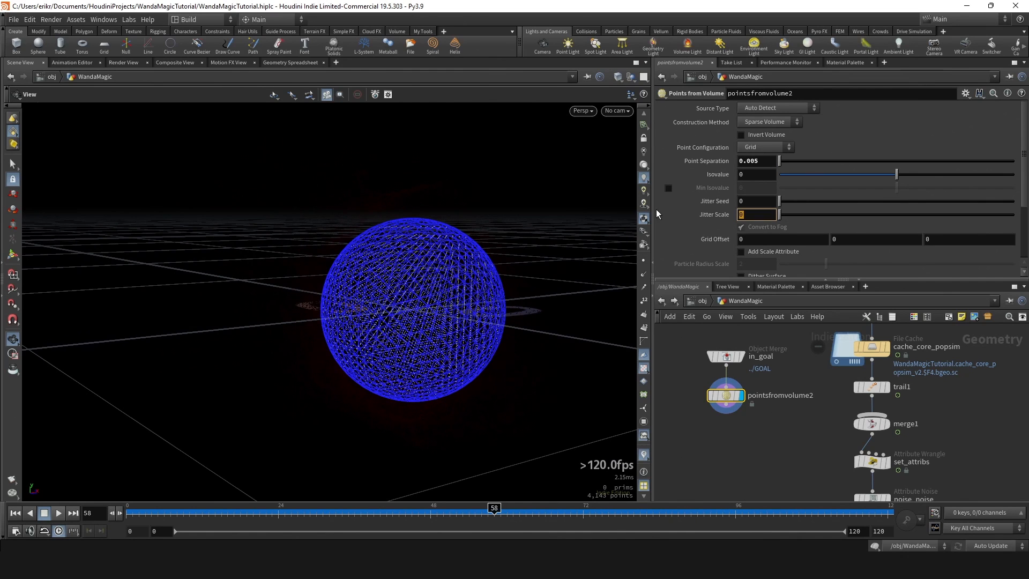
Set the Jitter Scale of pointsfromvolume2 to 1 and refine its Point Separation to 0.0025.
type("1")
key("Return")
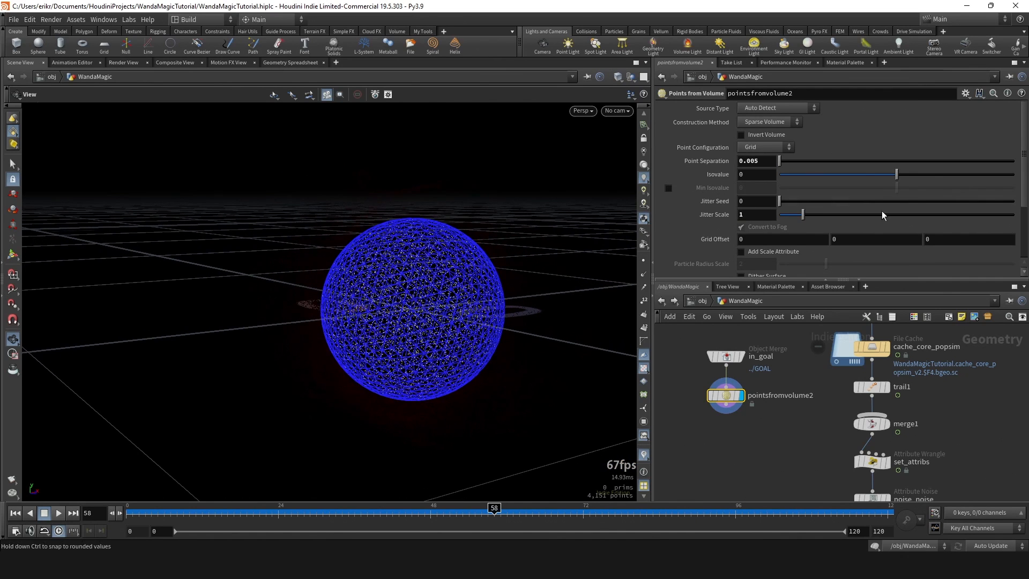
left_click(759, 384)
key("BackSpace")
type("3")
key("Return")
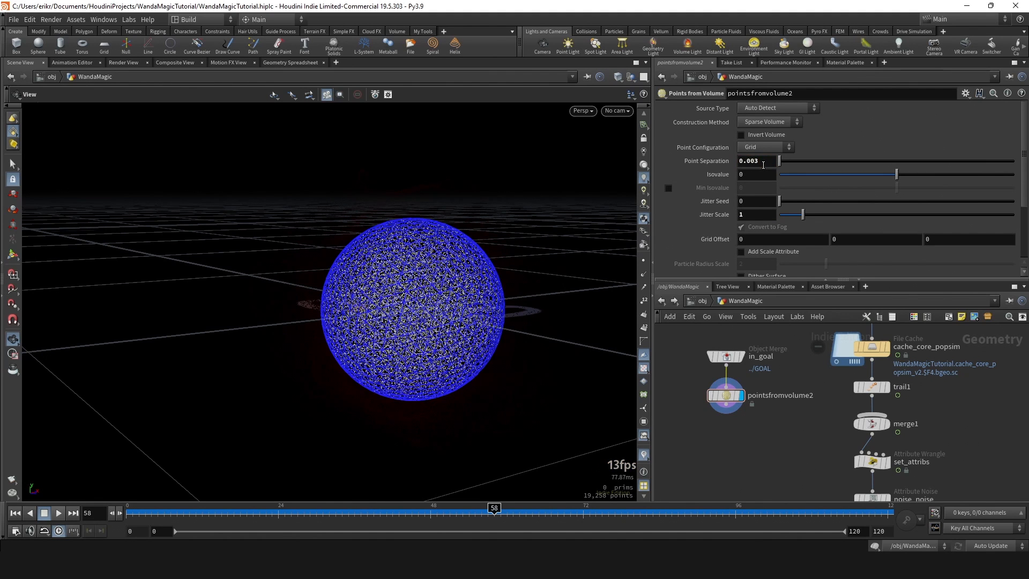
key("BackSpace")
type("25")
key("Return")
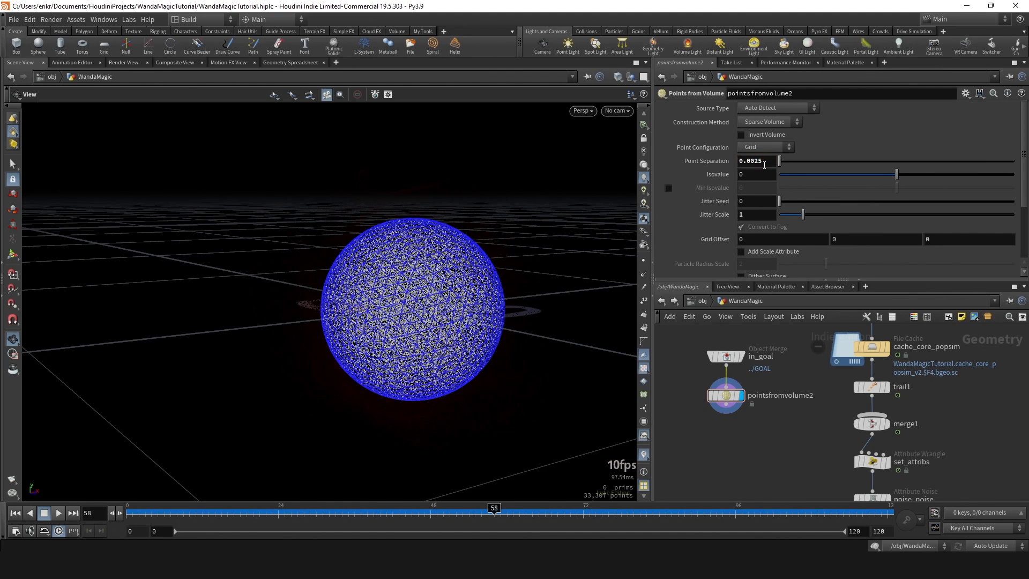
scroll(454, 288, "up", 3)
scroll(750, 424, "down", 4)
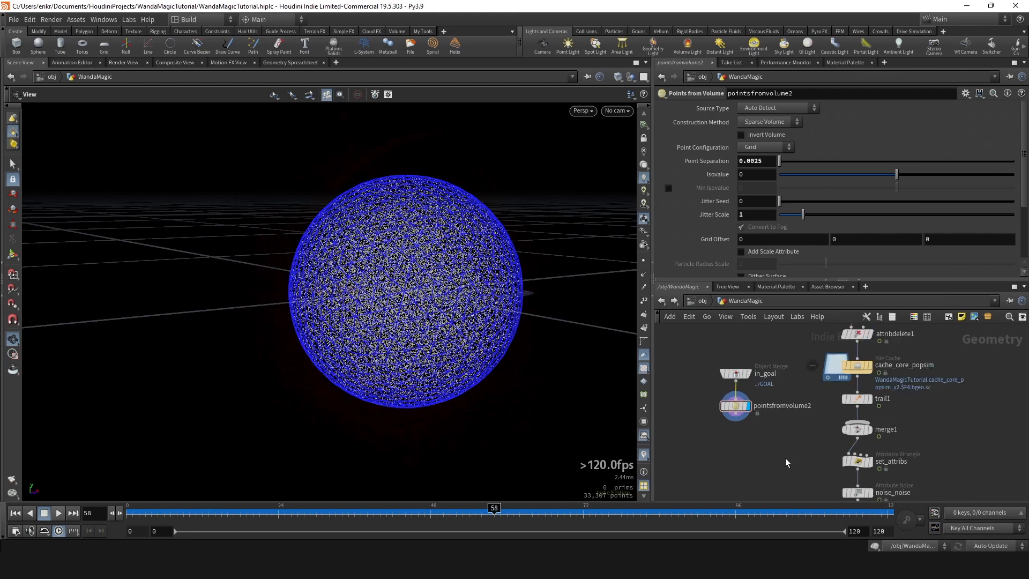
Connect pointsfromvolume2 into merge1, make it the first input, and reposition it together with in_goal.
scroll(711, 391, "up", 5)
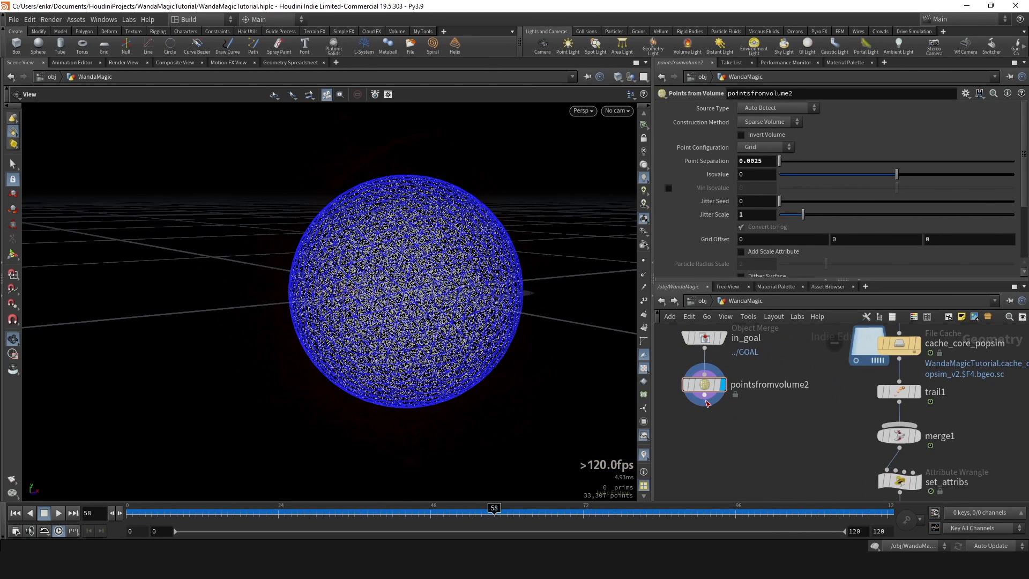
left_click_drag(712, 400, 883, 425)
left_click(883, 425)
left_click(896, 432)
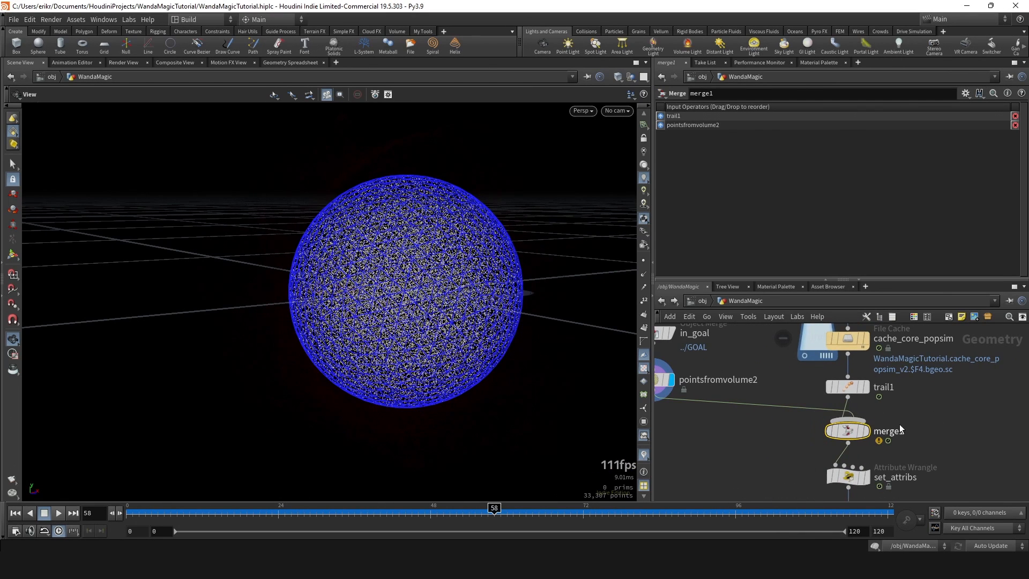
key("shift+r")
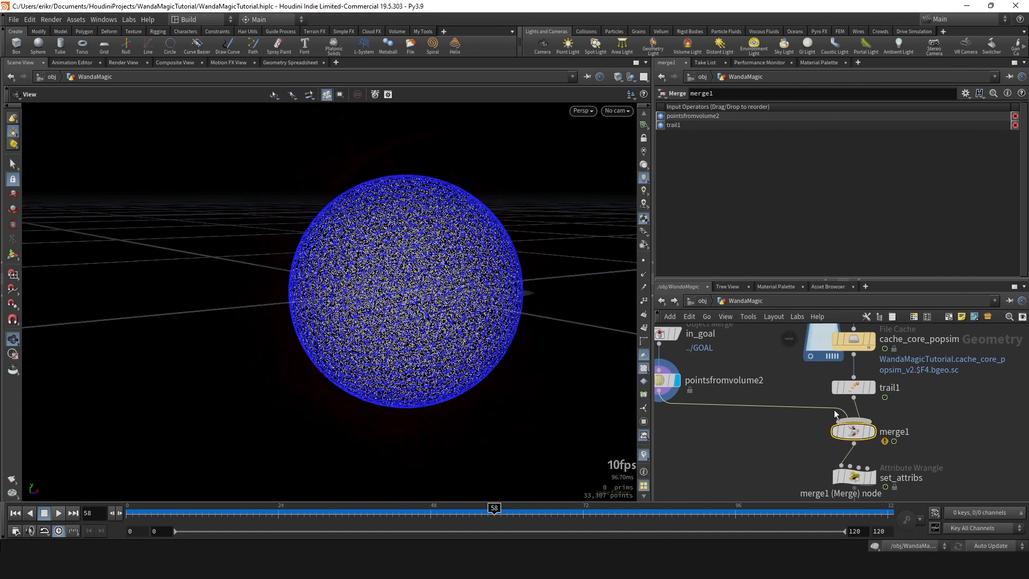
scroll(792, 415, "down", 2)
left_click_drag(781, 348, 715, 435)
left_click_drag(729, 389, 737, 393)
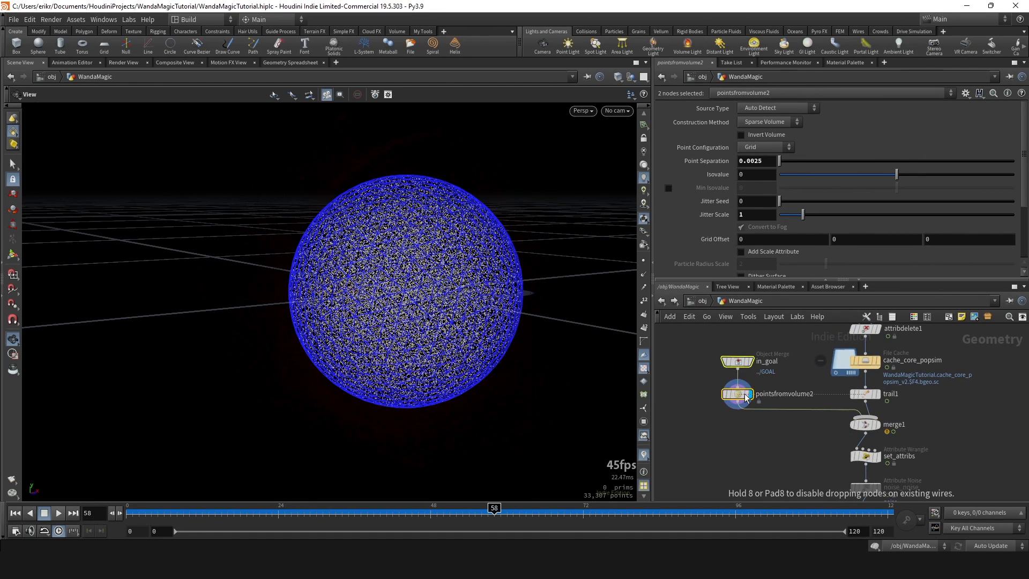
Display the merged core at successive nodes from merge1 down the chain to attribblur1, selecting set_attribs along the way.
middle_click_drag(898, 438, 834, 391)
scroll(834, 391, "up", 4)
left_click(793, 367)
scroll(802, 378, "down", 4)
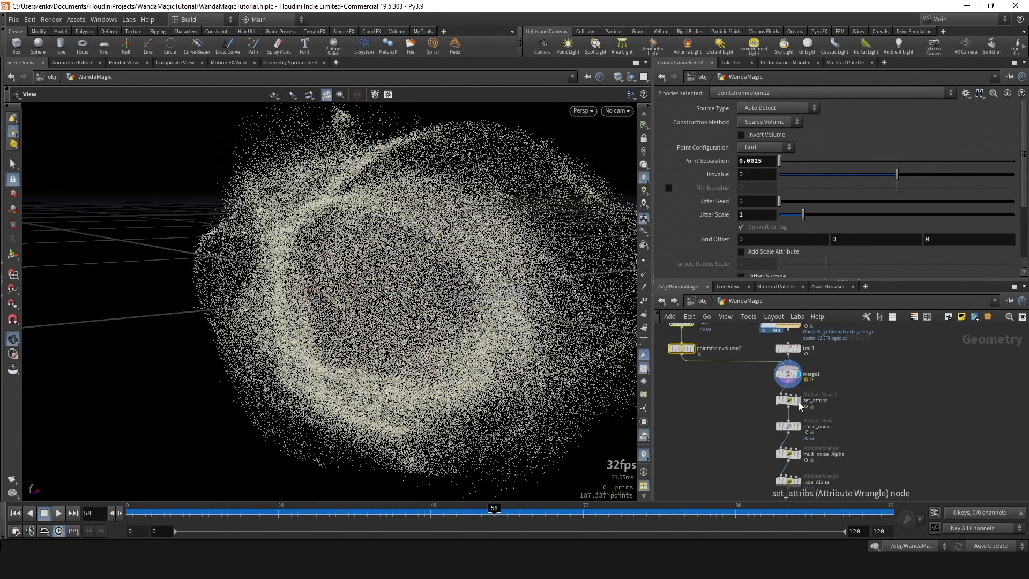
scroll(798, 401, "up", 2)
left_click(799, 400)
left_click_drag(858, 394, 730, 407)
middle_click_drag(777, 429, 759, 377)
left_click(784, 382)
scroll(801, 384, "down", 2)
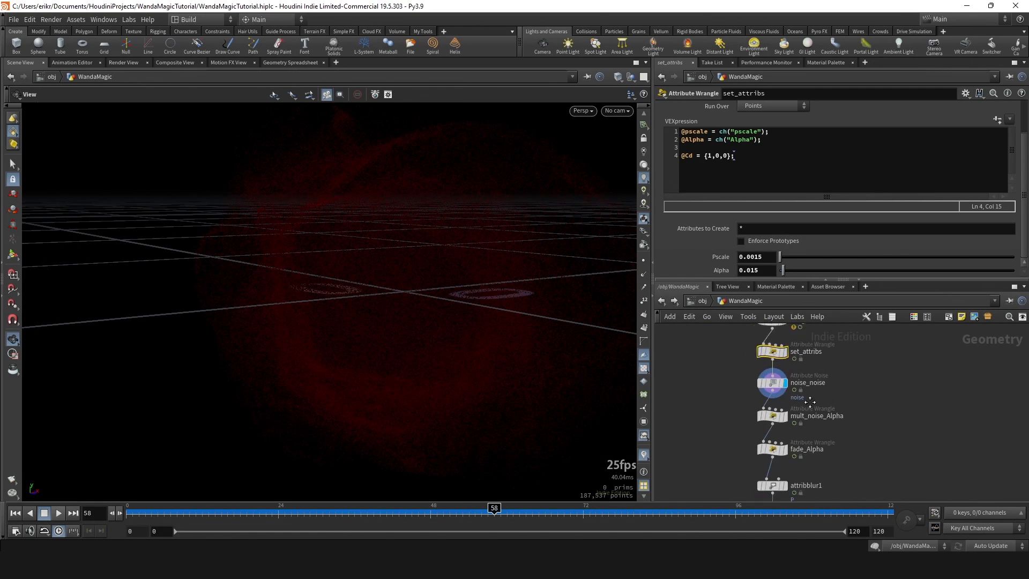
middle_click_drag(808, 403, 794, 354)
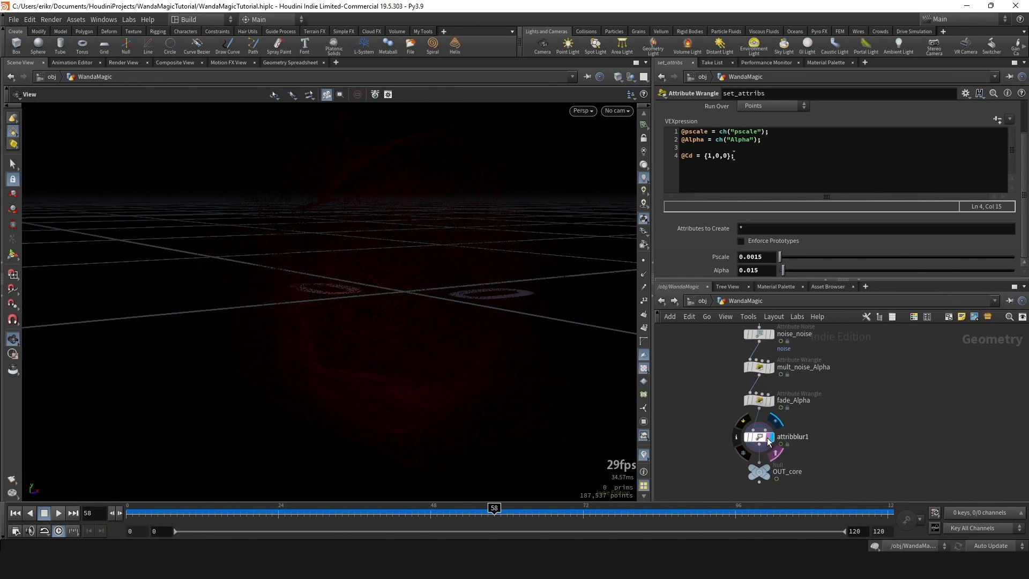
left_click(770, 437)
Switch the viewport's particle display style to Discs and orbit around the core.
left_click(644, 218)
left_click(664, 494)
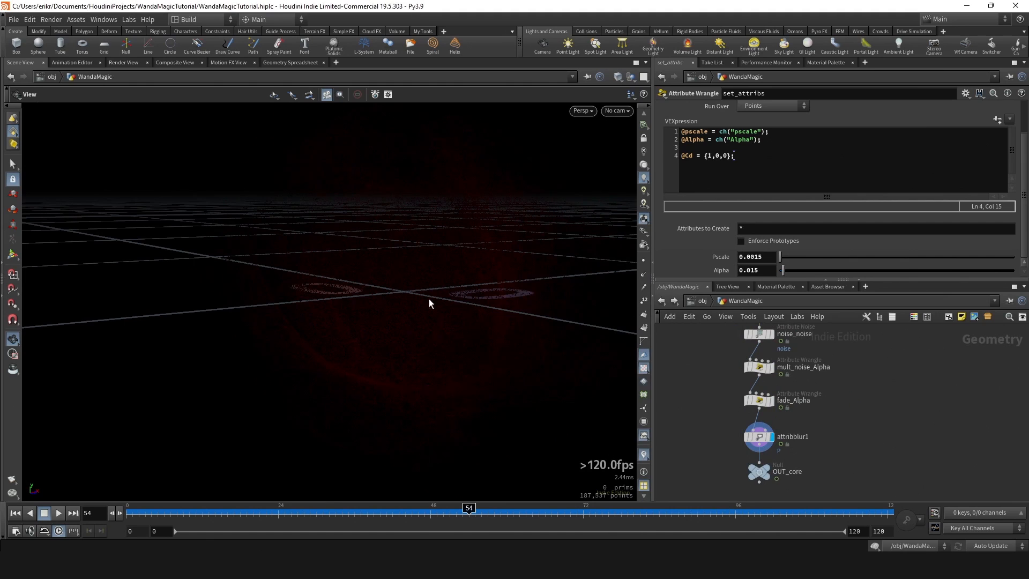
left_click_drag(429, 300, 471, 303)
Toggle the bypass of merge1 on and off to compare the core, and move the timeline to frame 63.
middle_click_drag(860, 372, 900, 461)
scroll(770, 352, "up", 3)
left_click(795, 360)
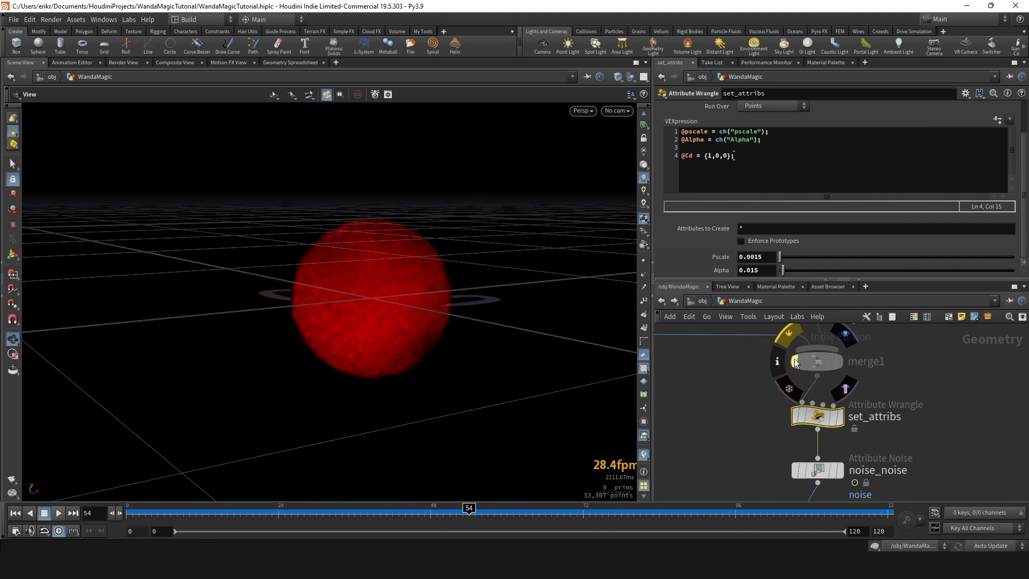
left_click(795, 361)
scroll(744, 419, "down", 3)
middle_click_drag(744, 420, 720, 426)
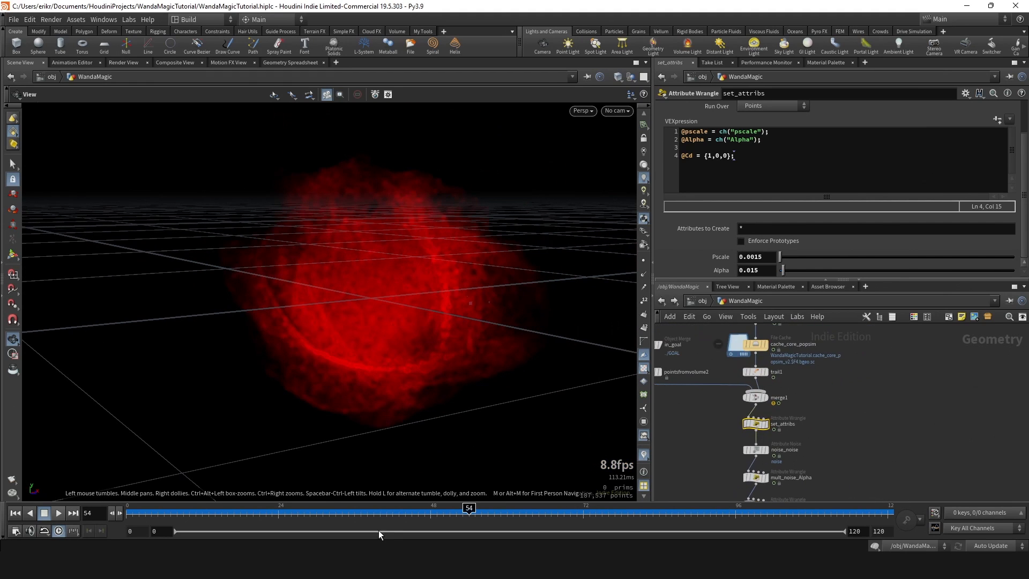
left_click_drag(430, 511, 526, 507)
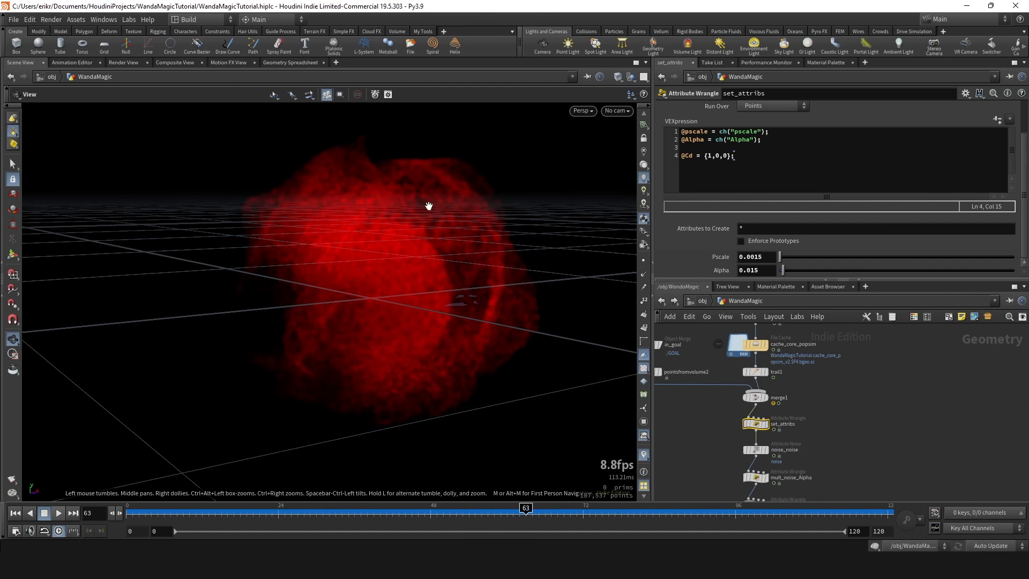
Insert an Attribute Noise node between pointsfromvolume2 and merge1.
scroll(811, 402, "down", 3)
middle_click_drag(814, 398, 904, 450)
scroll(830, 418, "up", 7)
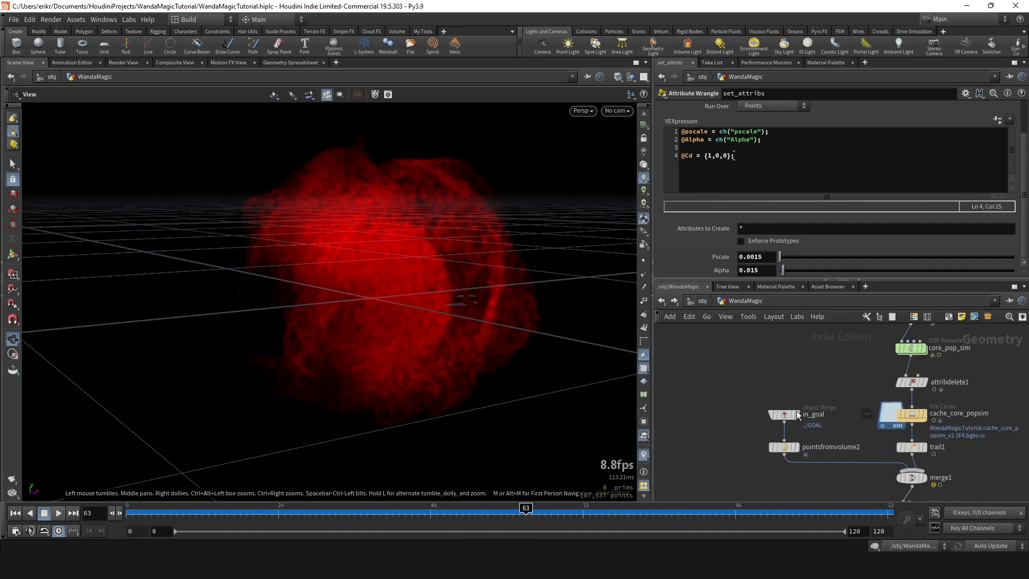
middle_click_drag(829, 418, 820, 405)
left_click_drag(699, 364, 725, 397)
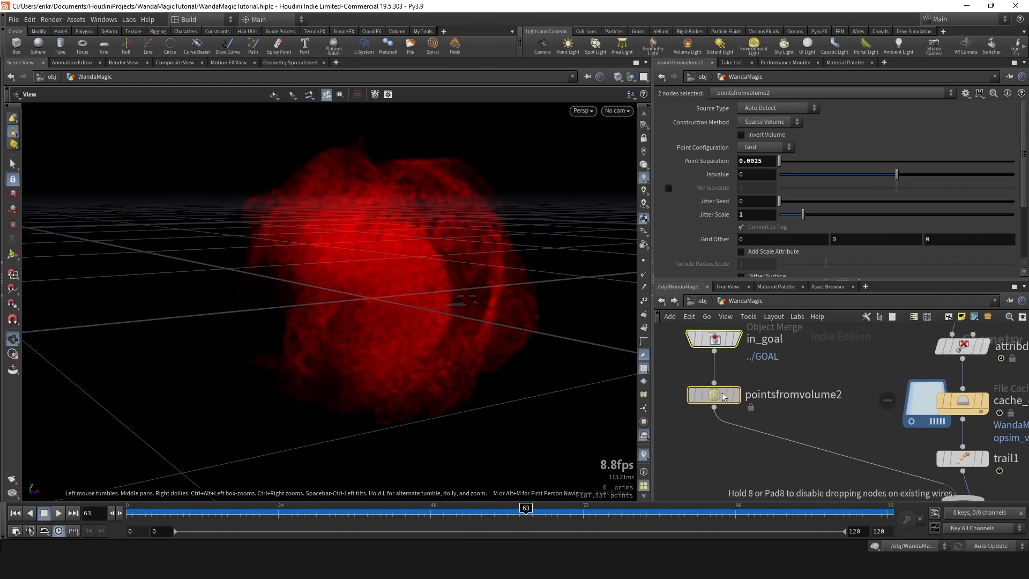
key("Tab")
type("anoi")
key("Return")
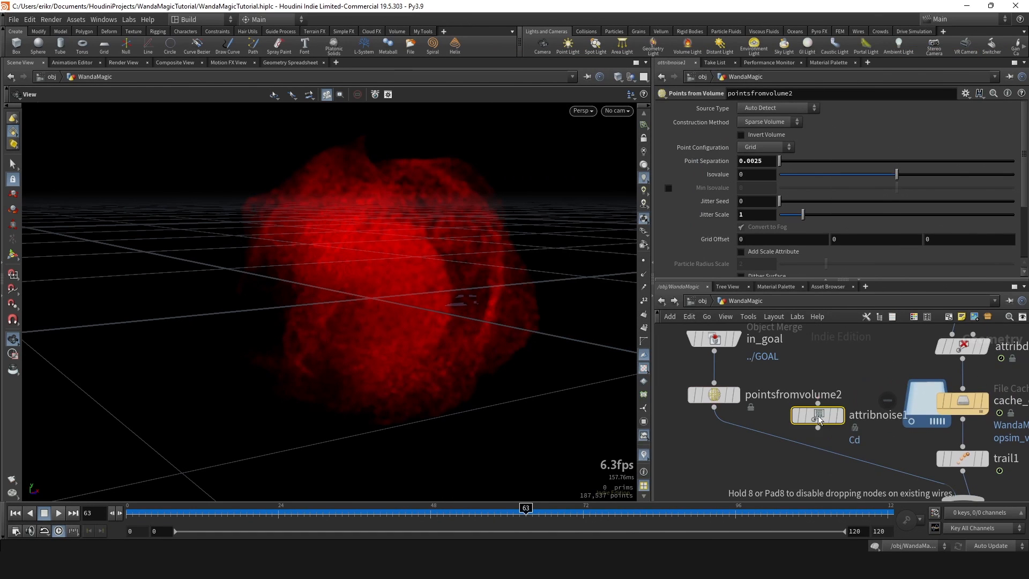
left_click(818, 416)
left_click_drag(819, 417, 748, 412)
scroll(820, 423, "down", 4)
scroll(794, 434, "up", 3)
Rename the Attribute Noise node to noise_P and set its attribute name to P.
left_click(803, 411)
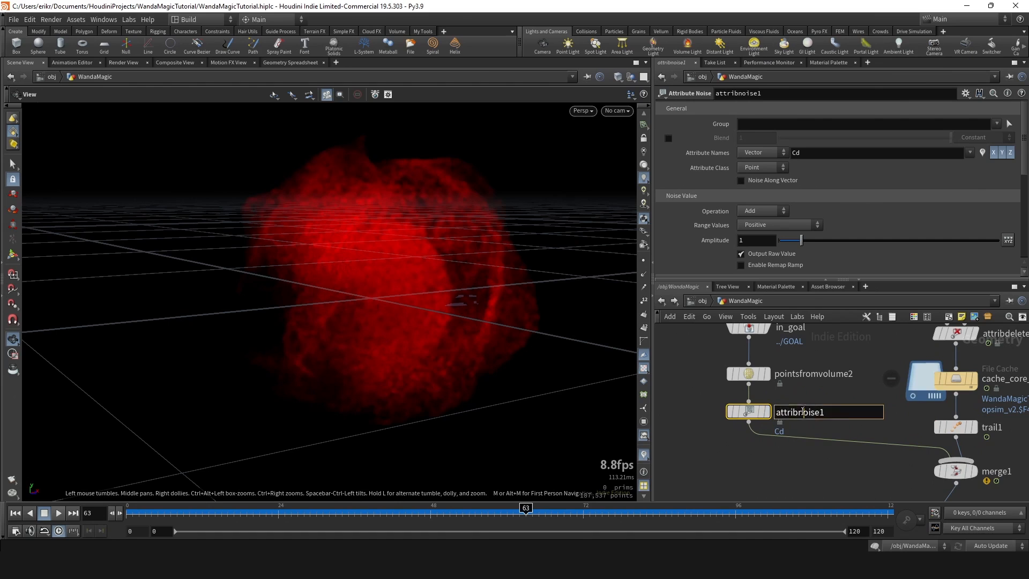
key("Return")
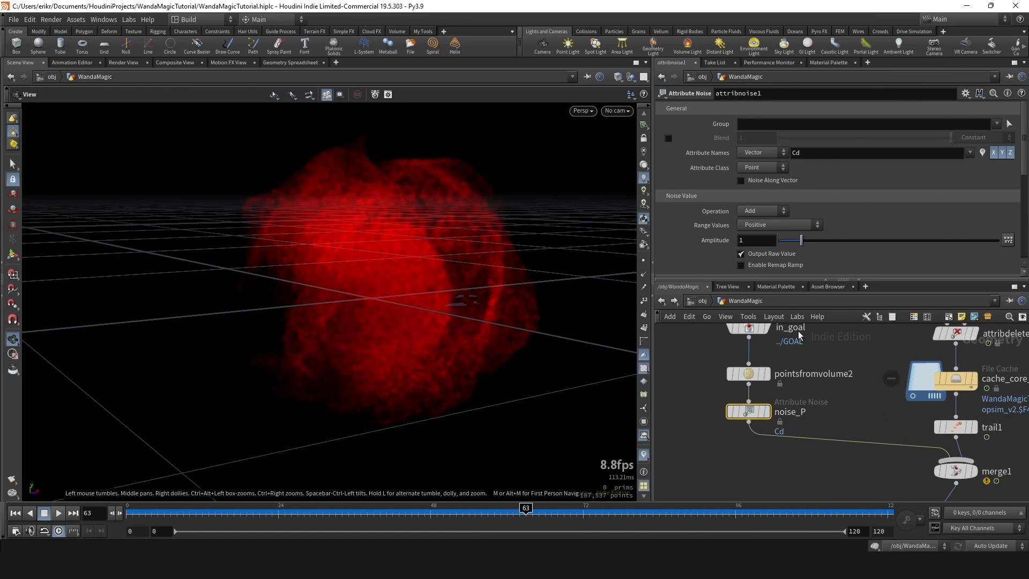
type("P")
key("Return")
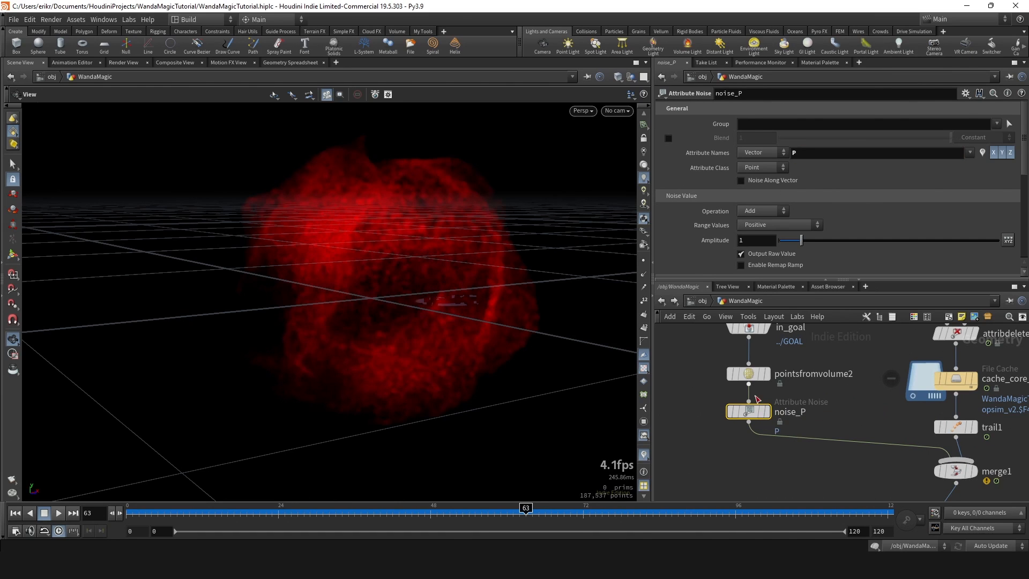
Display noise_P with particles drawn as Pixels, hide the other objects and orbit around the noised points.
mouse_move(764, 411)
right_click(645, 219)
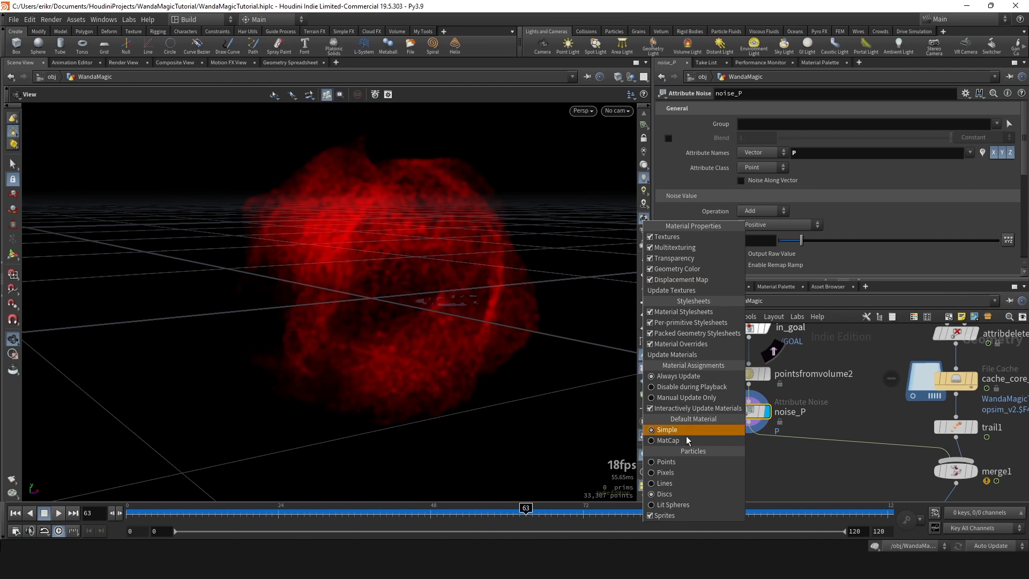
left_click(679, 474)
middle_click_drag(812, 404, 808, 416)
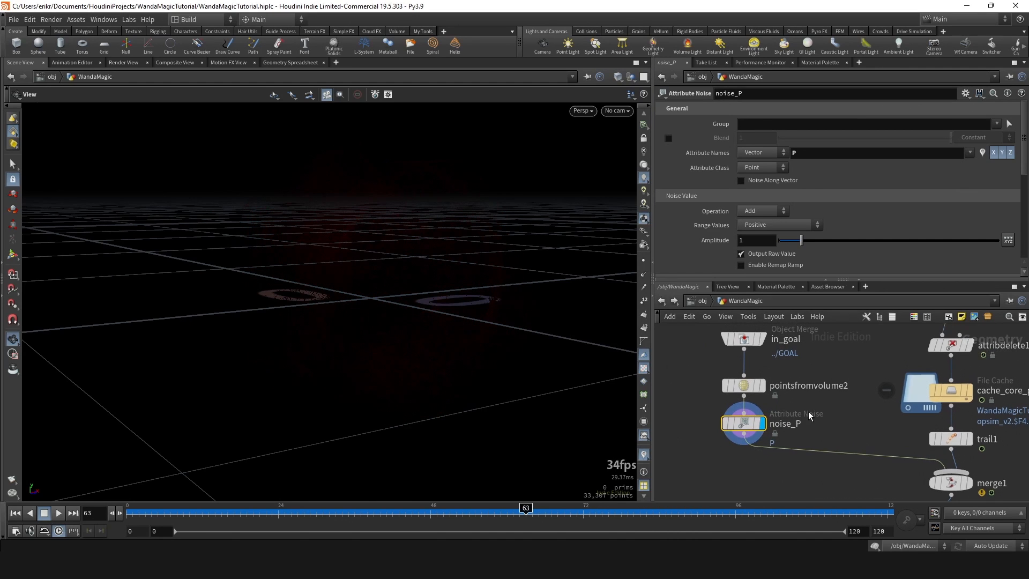
left_click(630, 78)
left_click(657, 110)
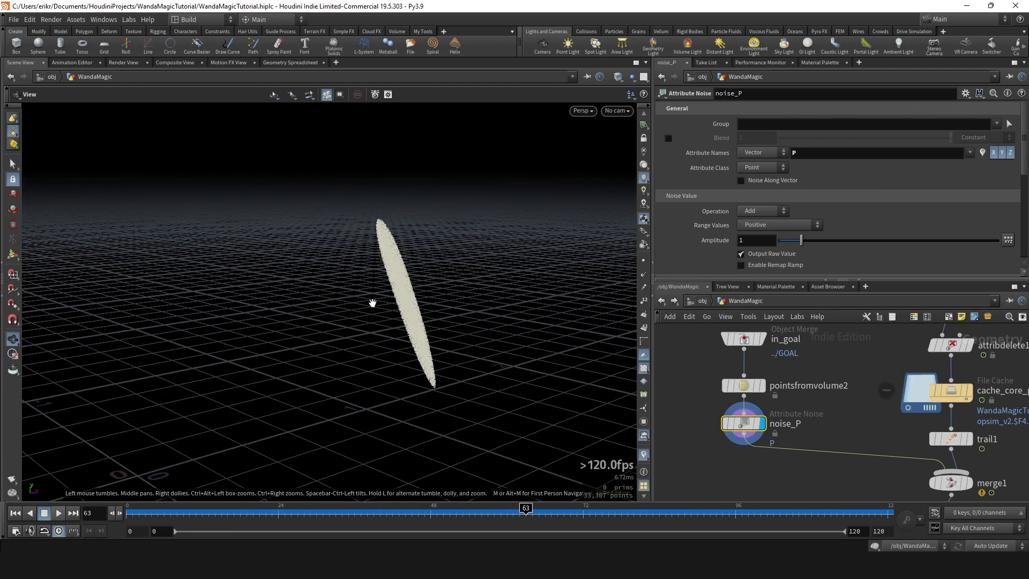
left_click_drag(481, 328, 579, 294)
Set the noise pattern's Element Size on noise_P to 0.05.
scroll(712, 239, "down", 5)
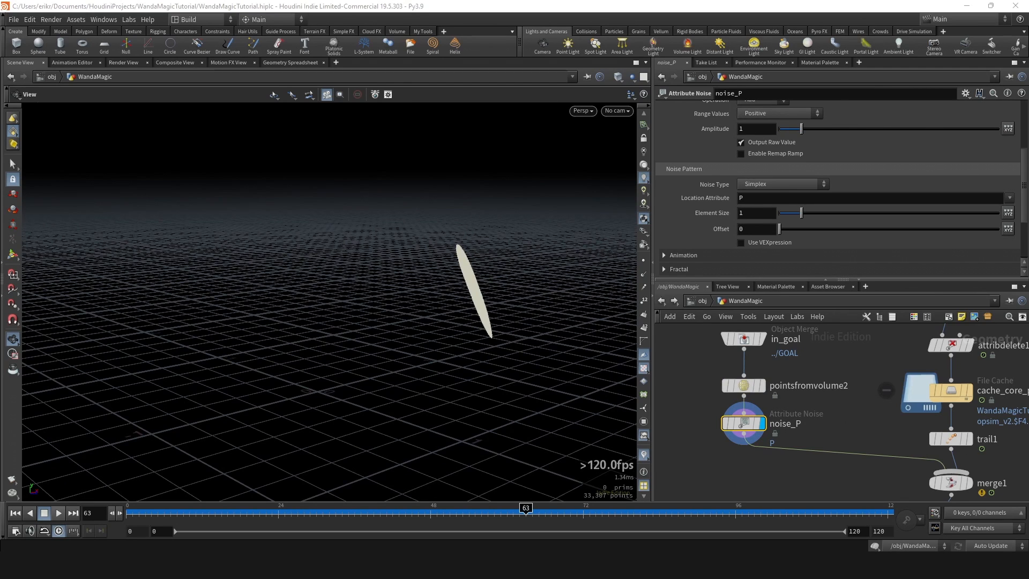
left_click(759, 212)
type(".0")
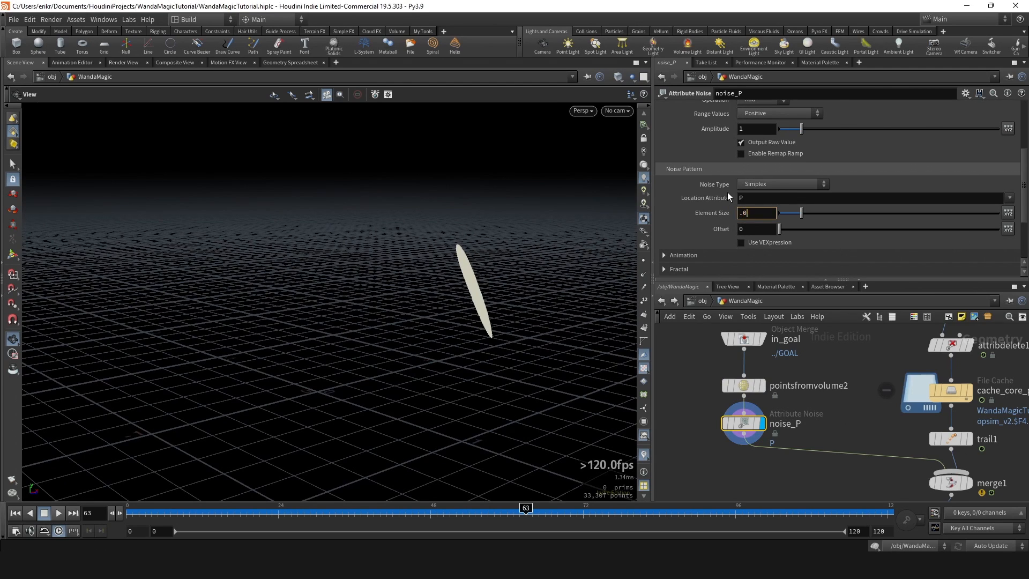
type("5")
key("Return")
scroll(757, 190, "up", 3)
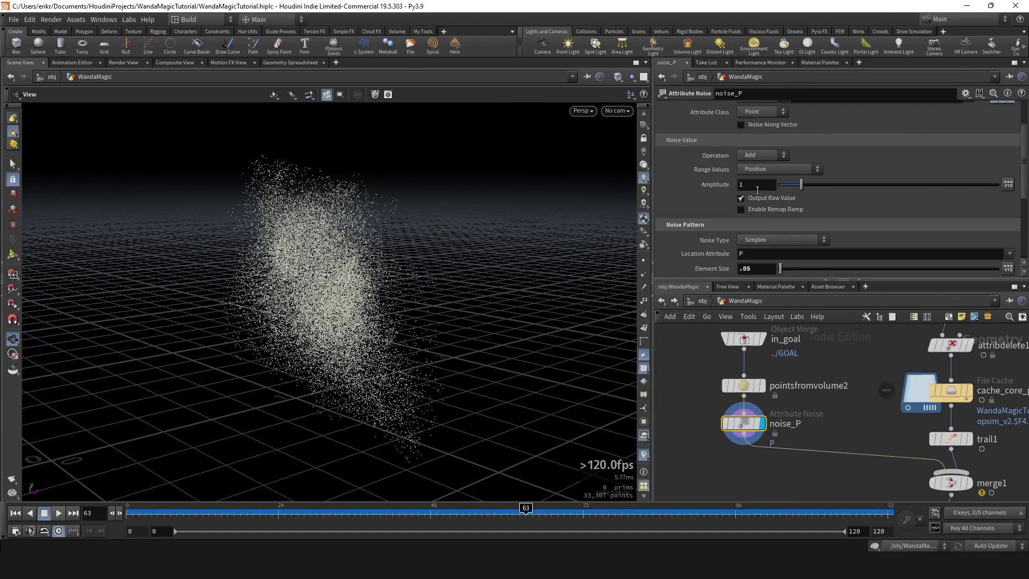
Set the Amplitude of noise_P to 0.1, then try adjusting its Element Size and undo that adjustment.
double_click(747, 183)
type(".")
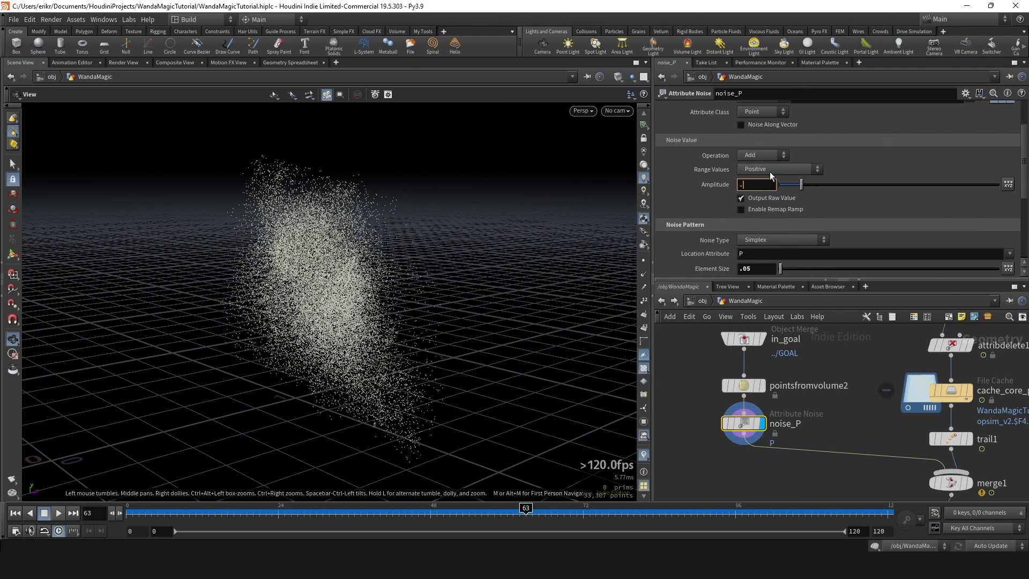
type("1")
key("Return")
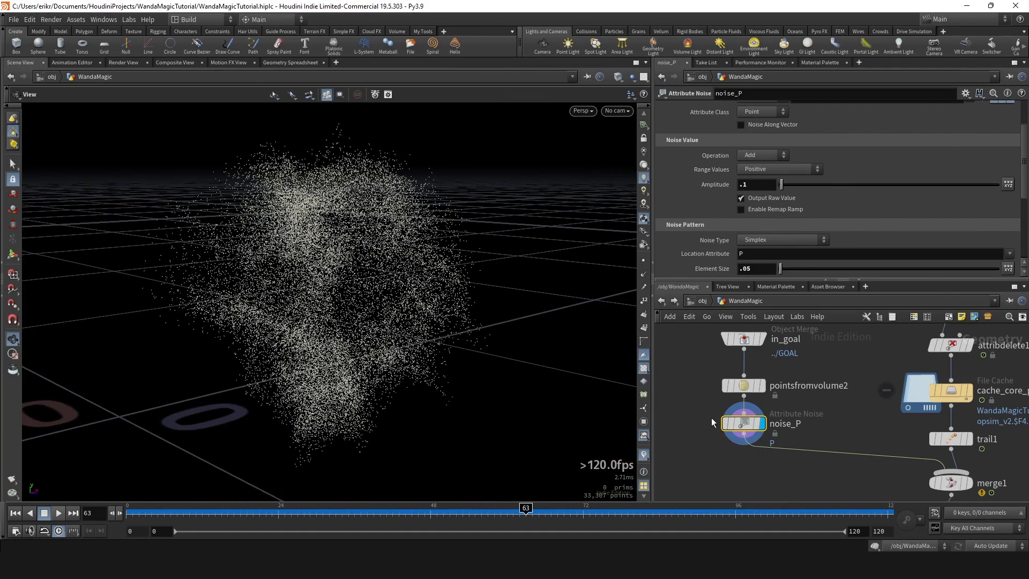
mouse_move(770, 268)
middle_mouse_down()
mouse_move(771, 279)
mouse_move(788, 279)
mouse_move(771, 268)
middle_mouse_up()
key("ctrl+z")
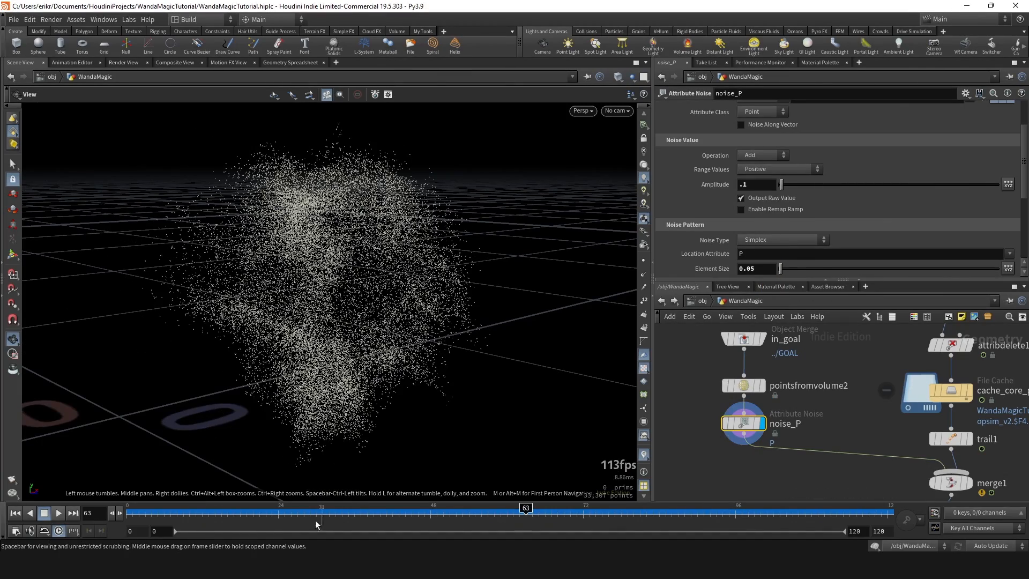
Move to frame 43 and compare the position of trail1's particles with the noise_P points.
scroll(426, 416, "down", 5)
mouse_move(383, 526)
left_mouse_down()
mouse_move(418, 515)
mouse_move(399, 516)
left_mouse_up()
scroll(676, 364, "down", 3)
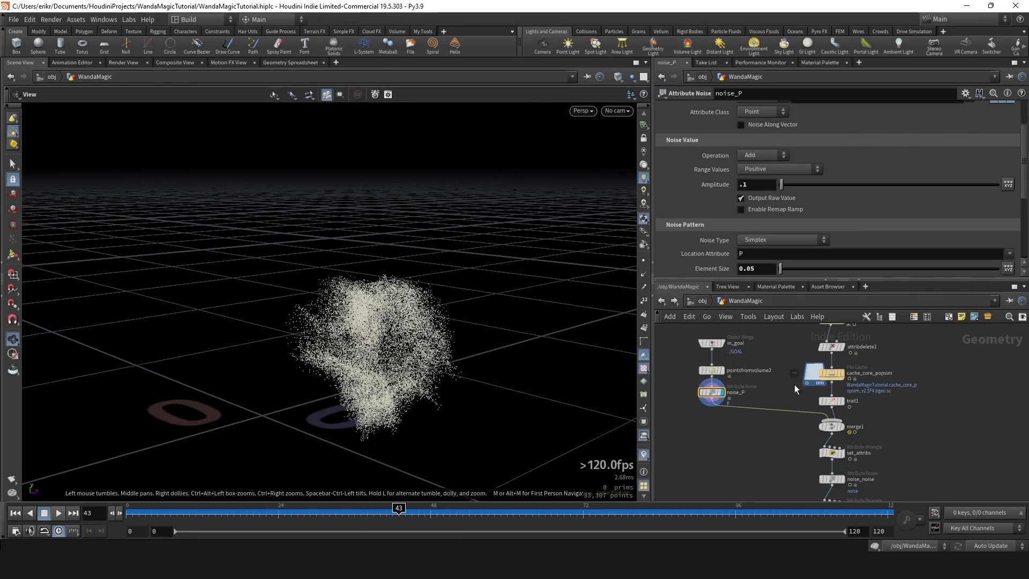
scroll(840, 407, "up", 2)
left_click(846, 398)
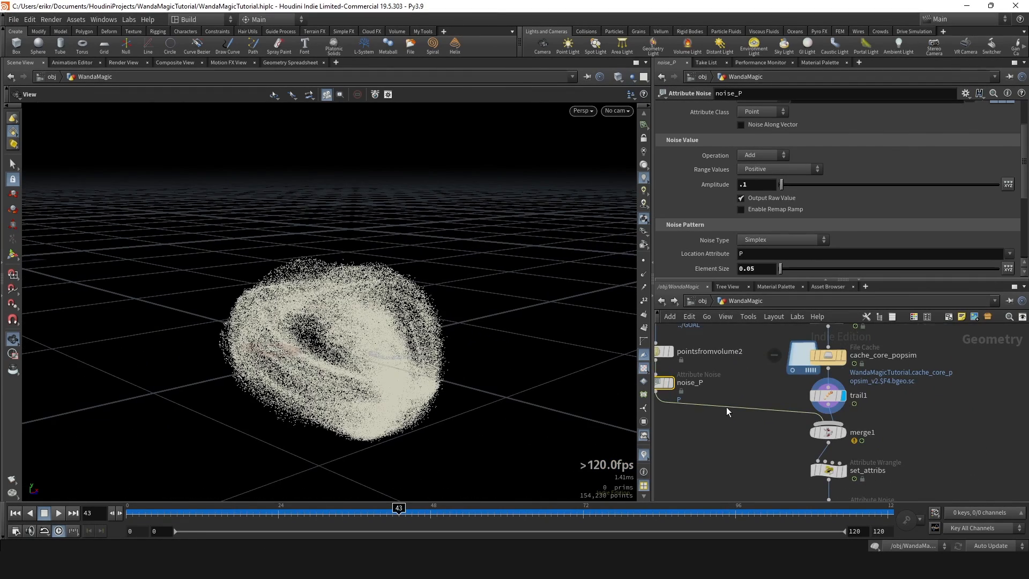
scroll(725, 406, "up", 3)
left_click(710, 378)
scroll(729, 209, "up", 2)
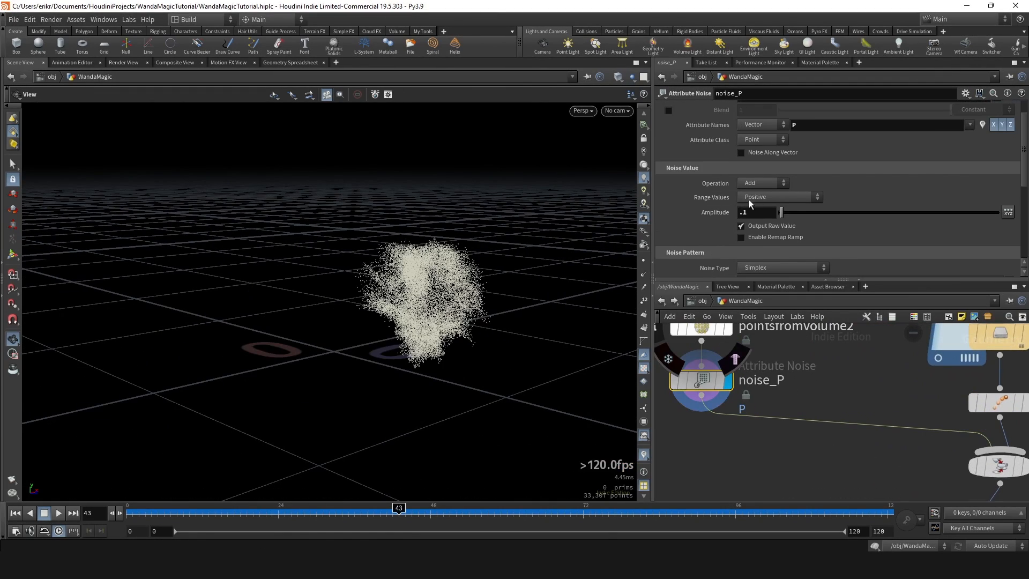
Try Zero Centered as the Range Values of noise_P, inspect the points, and return the option to Positive for comparison.
left_click(763, 198)
left_click(765, 219)
scroll(461, 263, "up", 5)
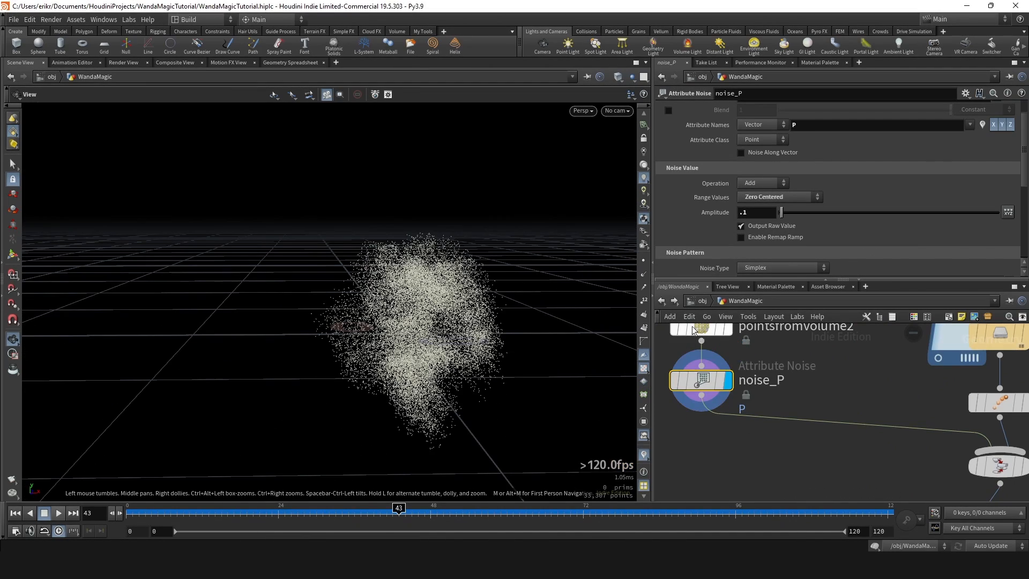
left_click(770, 198)
left_click(771, 197)
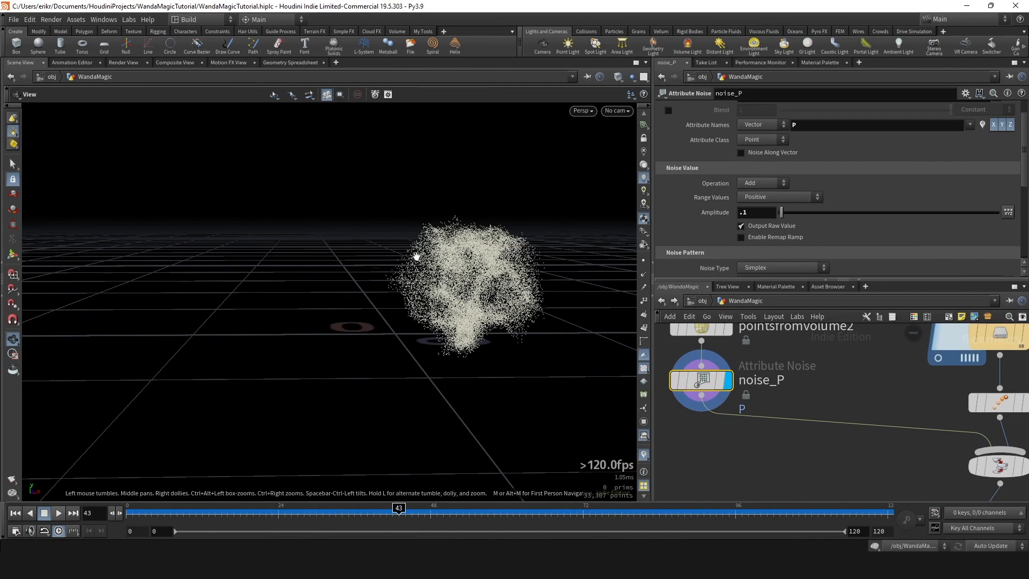
Compare Positive and Zero Centered once more as the Range Values of noise_P, and leave the option on Zero Centered.
middle_click_drag(403, 314, 379, 316)
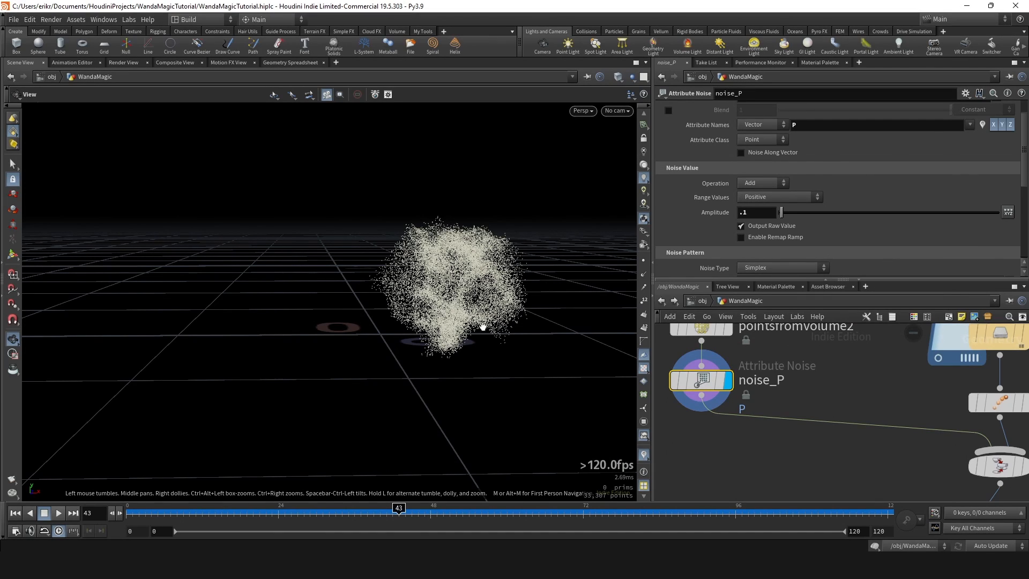
key("ctrl+z")
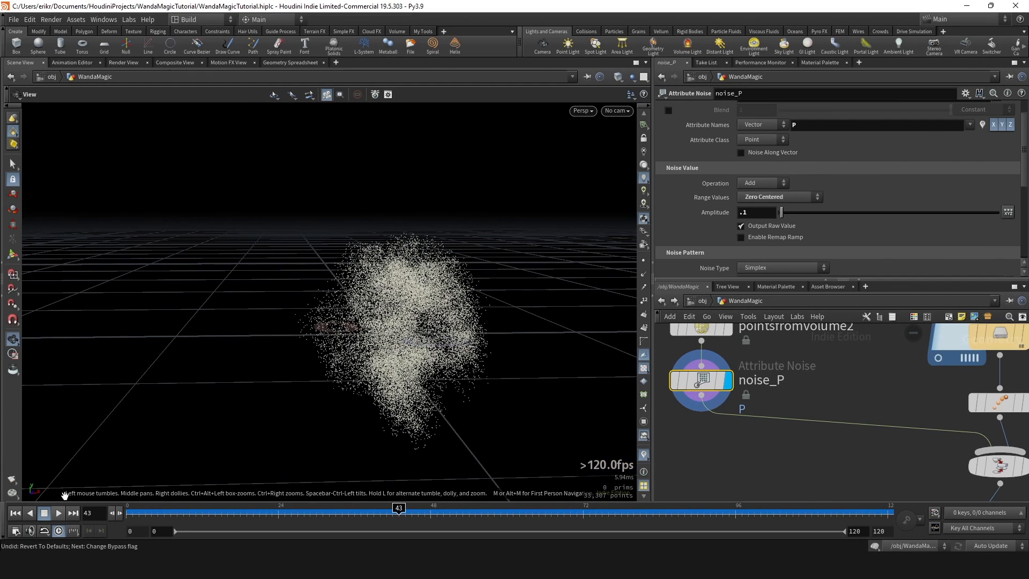
left_click_drag(427, 282, 558, 311)
middle_click(761, 198, "ctrl")
left_click_drag(528, 236, 448, 297)
left_click_drag(477, 228, 493, 214)
key("ctrl+z")
Enable Animate Noise on noise_P, scrub through the timeline and play the animated points.
scroll(721, 219, "down", 2)
scroll(721, 219, "down", 3)
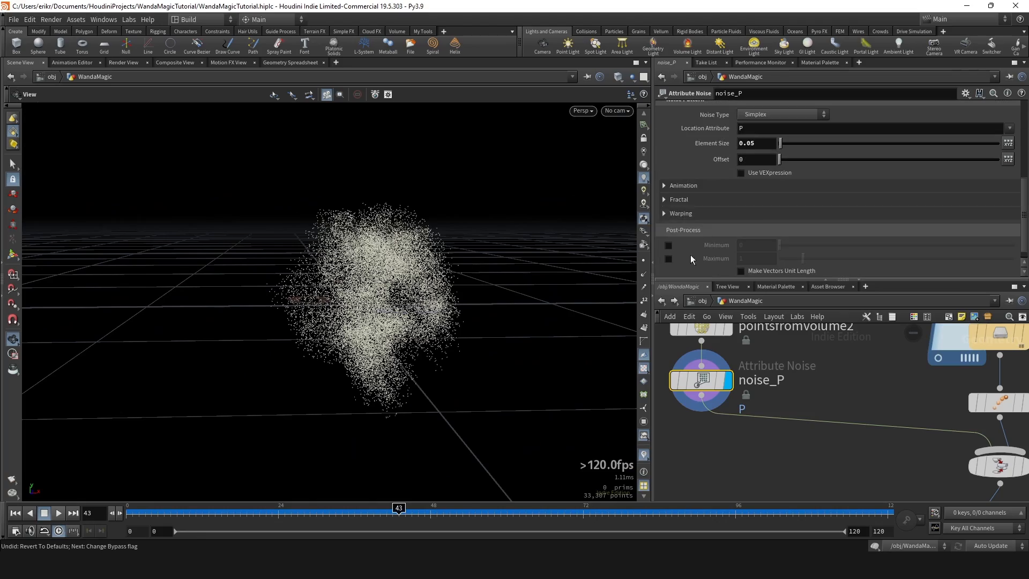
left_click(686, 185)
left_click(756, 200)
left_click(317, 510)
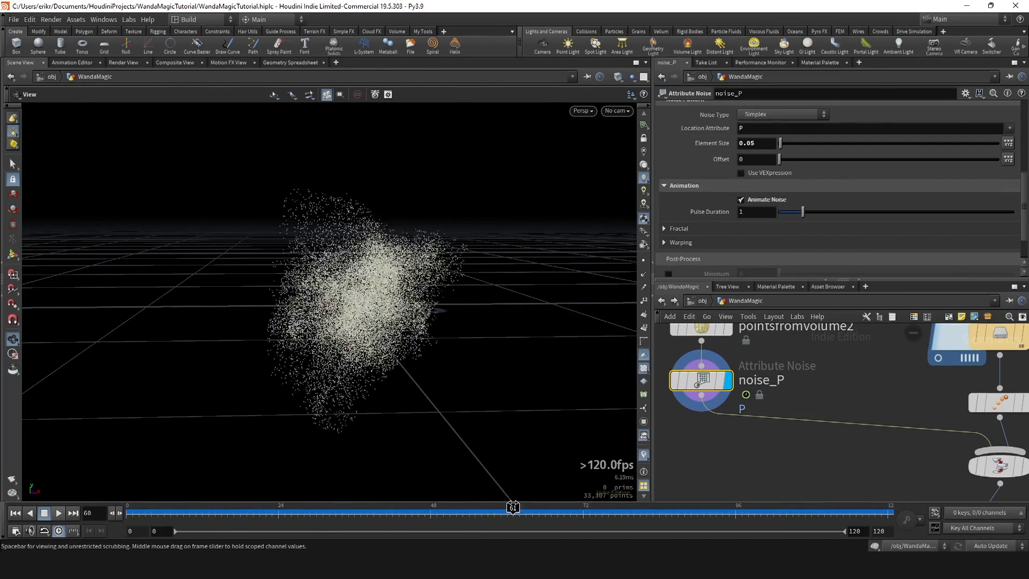
left_click_drag(513, 507, 195, 507)
left_click(59, 513)
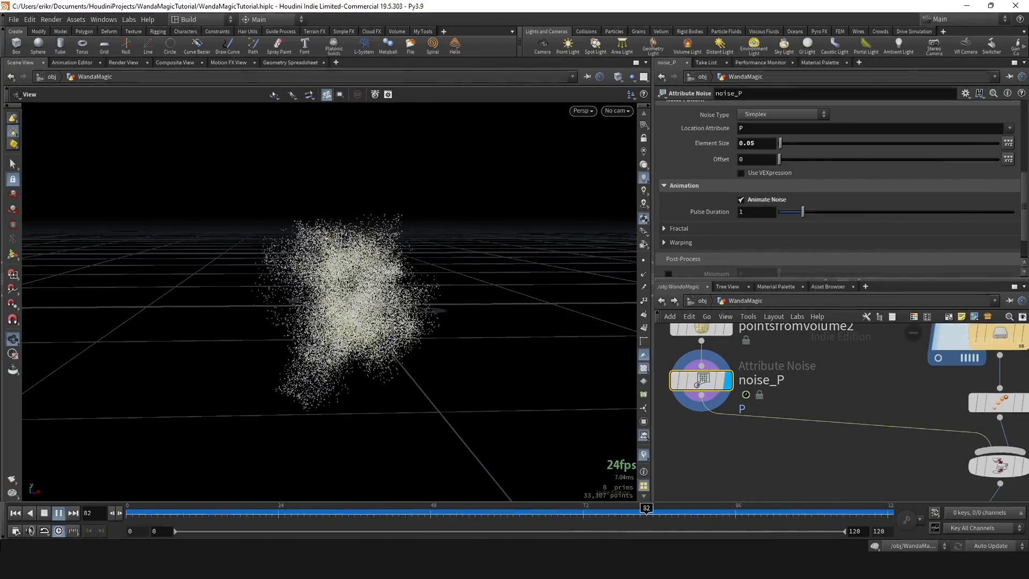
Set the Pulse Duration of noise_P to 0.3 and review the faster animation during playback.
double_click(767, 210)
type(".3")
key("Return")
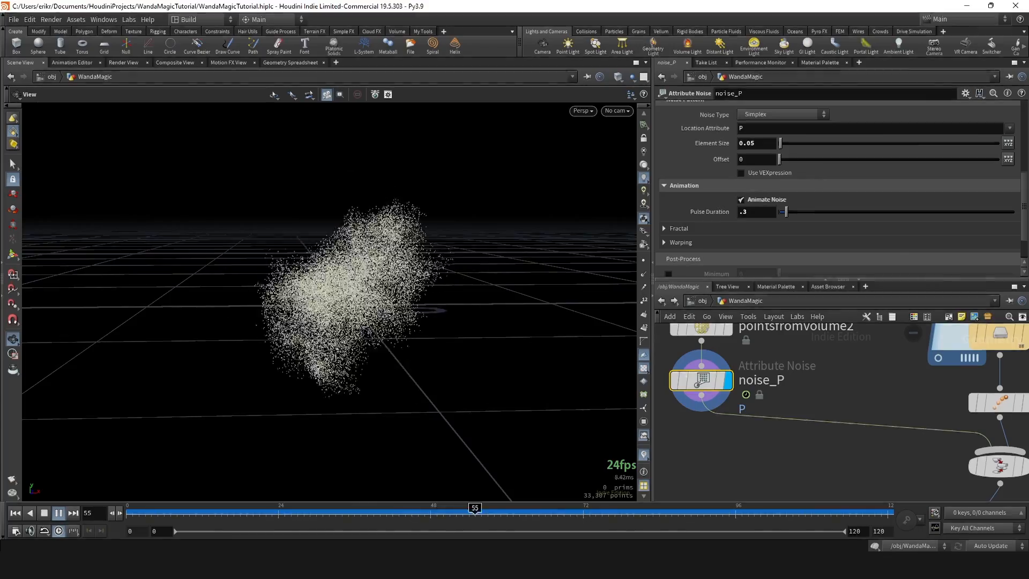
scroll(735, 230, "up", 3)
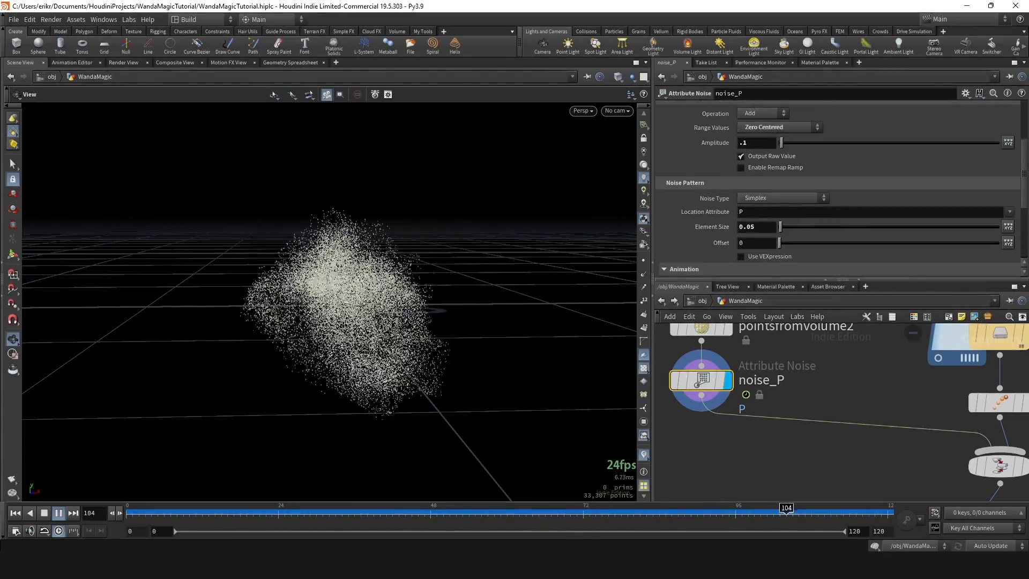
Display merge1 to review the goal points combined with the core particles, and stop playback at frame 34.
scroll(954, 443, "down", 1)
middle_click_drag(917, 440, 815, 418)
left_click(909, 441)
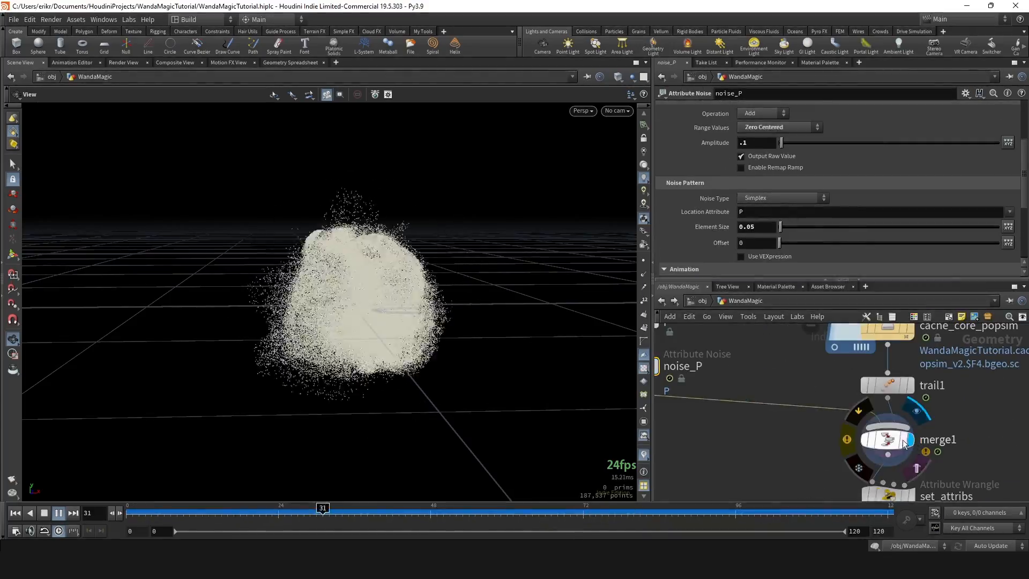
scroll(675, 378, "down", 2)
middle_click_drag(667, 373, 804, 401)
scroll(722, 384, "up", 2)
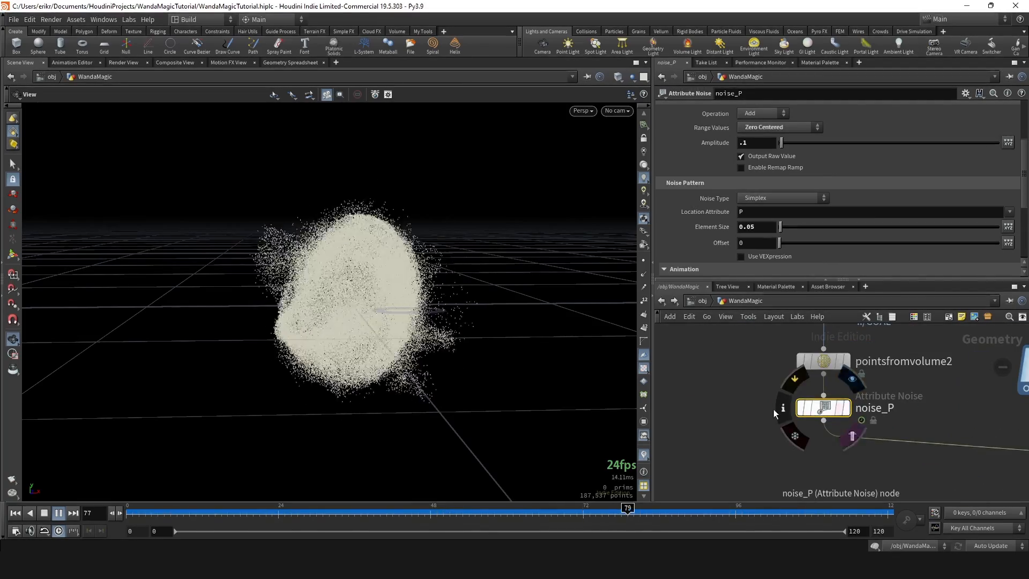
left_click_drag(312, 509, 342, 509)
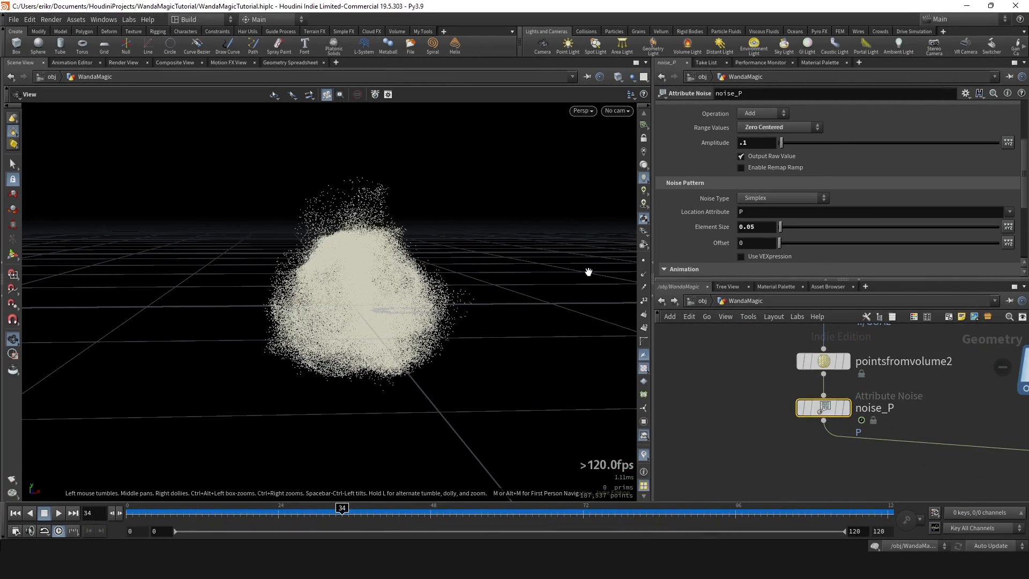
Set the Amplitude of noise_P to 0.07 and its Element Size to 0.04.
scroll(699, 185, "up", 4)
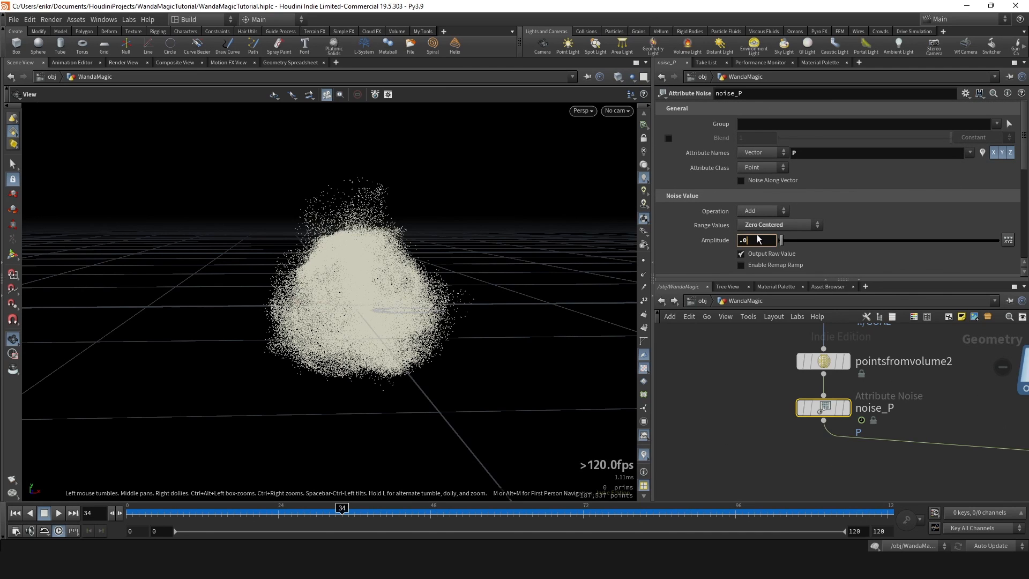
type("7")
key("Return")
scroll(759, 225, "down", 5)
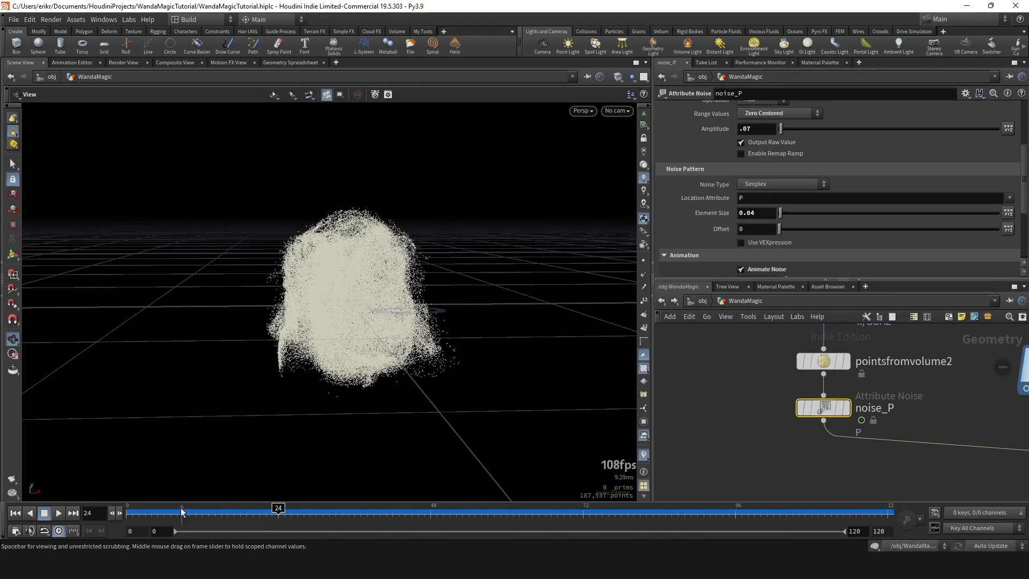
Play the merged particles to check the adjusted noise, stopping at frame 31.
left_click(60, 513)
scroll(873, 439, "down", 5)
middle_click_drag(984, 439, 792, 358)
scroll(855, 399, "up", 1)
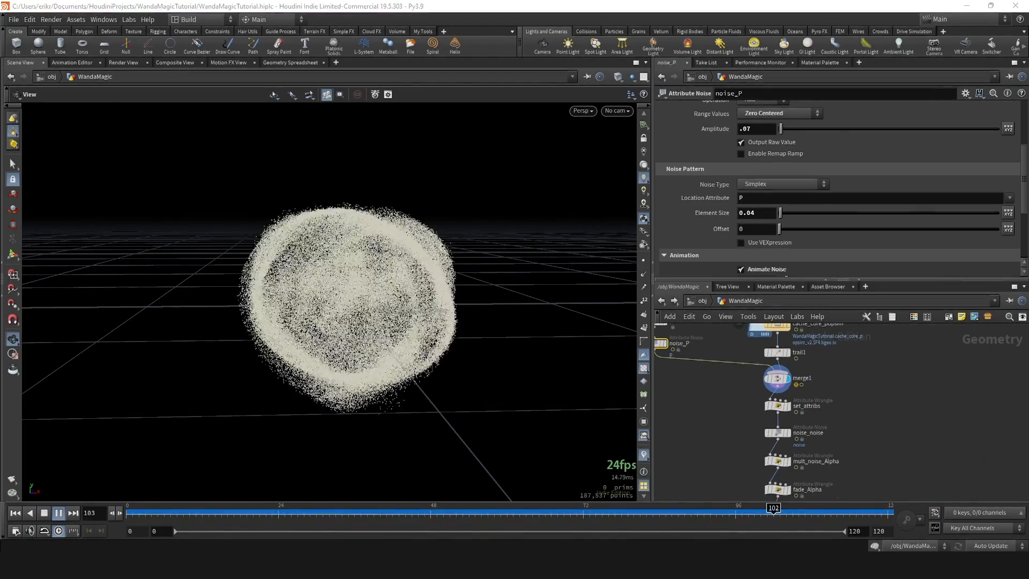
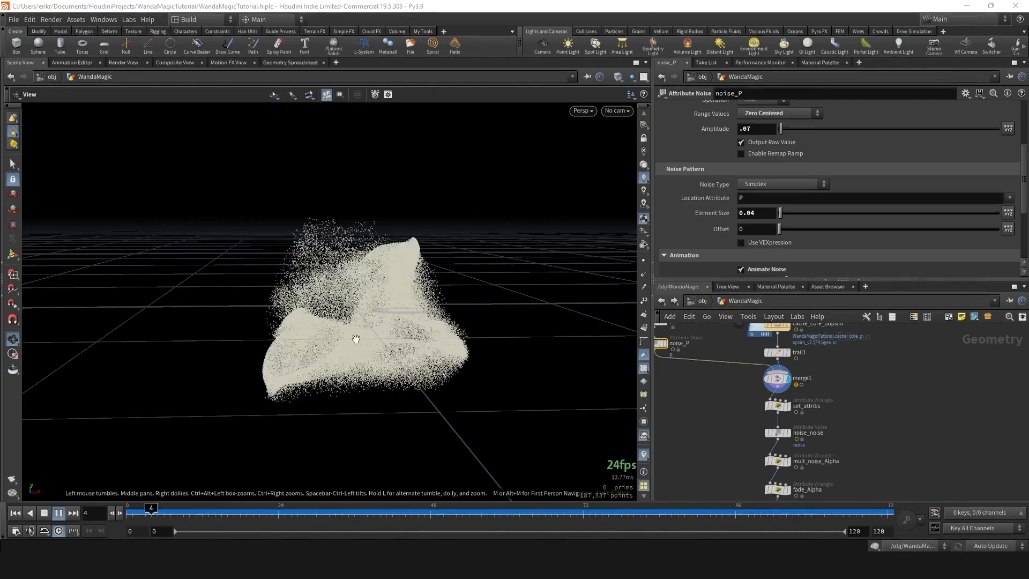
left_click(322, 513)
middle_click_drag(739, 407, 860, 484)
scroll(808, 425, "up", 3)
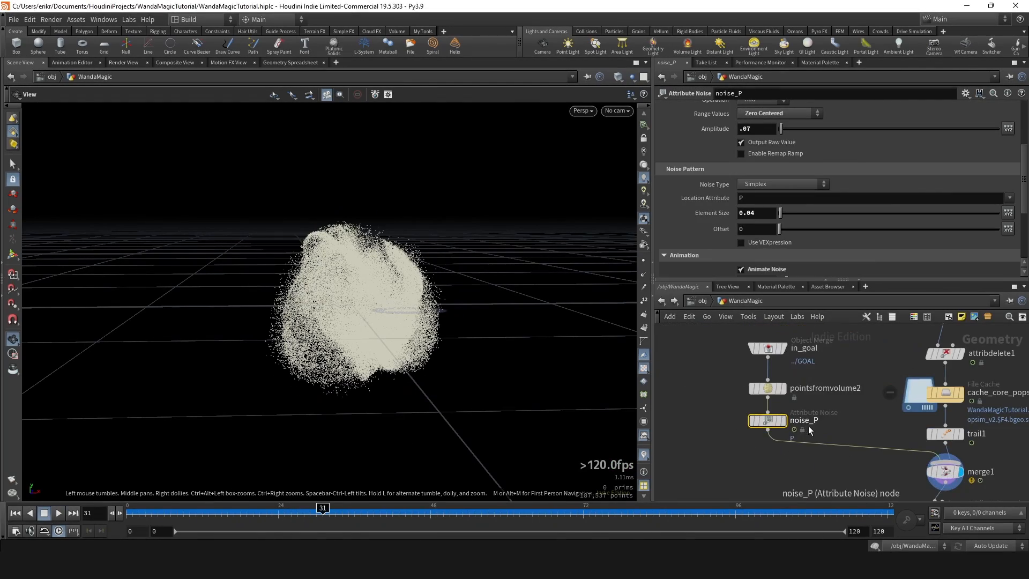
Inspect the velocity trails of the merged particles, then display noise_P on its own.
middle_click_drag(805, 411, 706, 379)
left_click(644, 288)
scroll(845, 439, "up", 3)
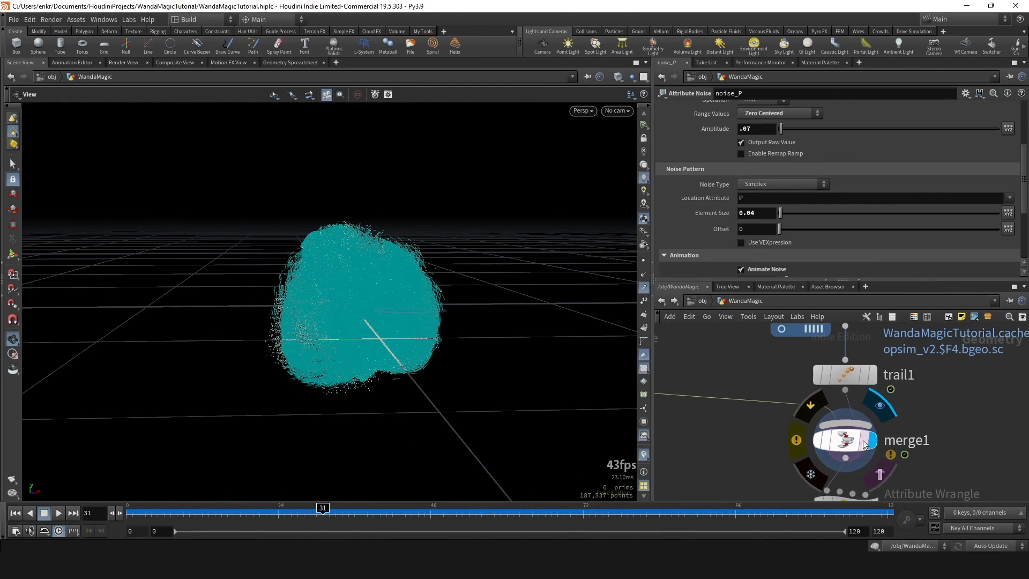
left_click(864, 439)
right_click_drag(427, 285, 648, 294)
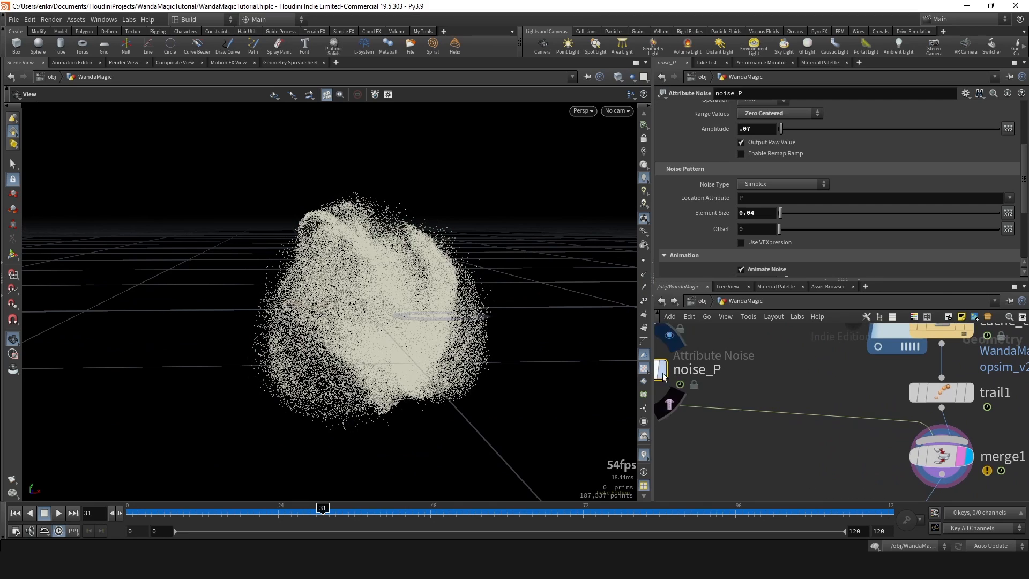
left_click(664, 369)
Insert an Attribute Transfer node between noise_P and merge1, using trail1 as its second input, and display it.
middle_click_drag(778, 379, 822, 384)
scroll(822, 384, "down", 1)
left_click(822, 384)
key("Tab")
type("attrib transfer")
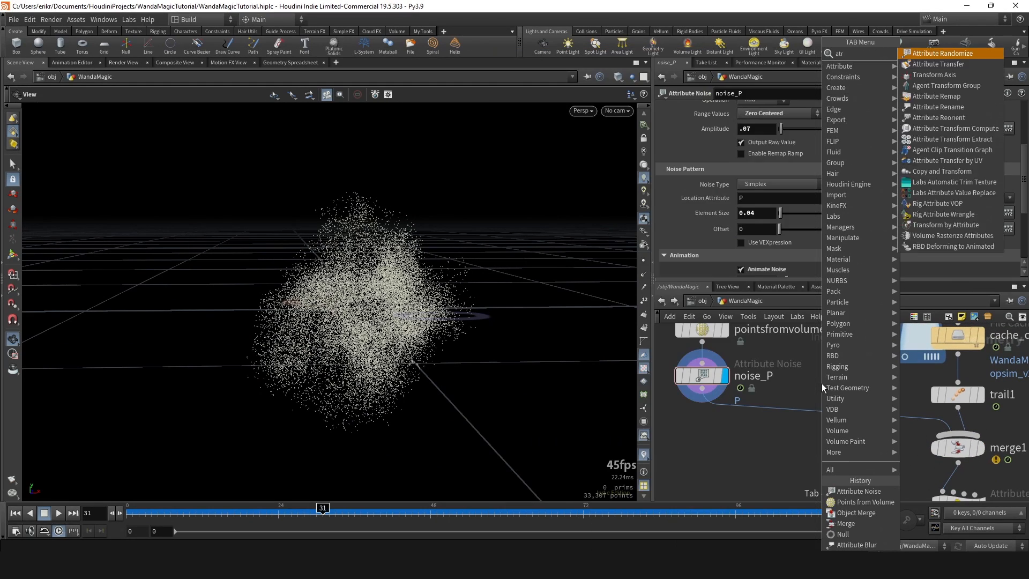
key("Return")
left_click(737, 409)
left_click_drag(738, 413, 704, 428)
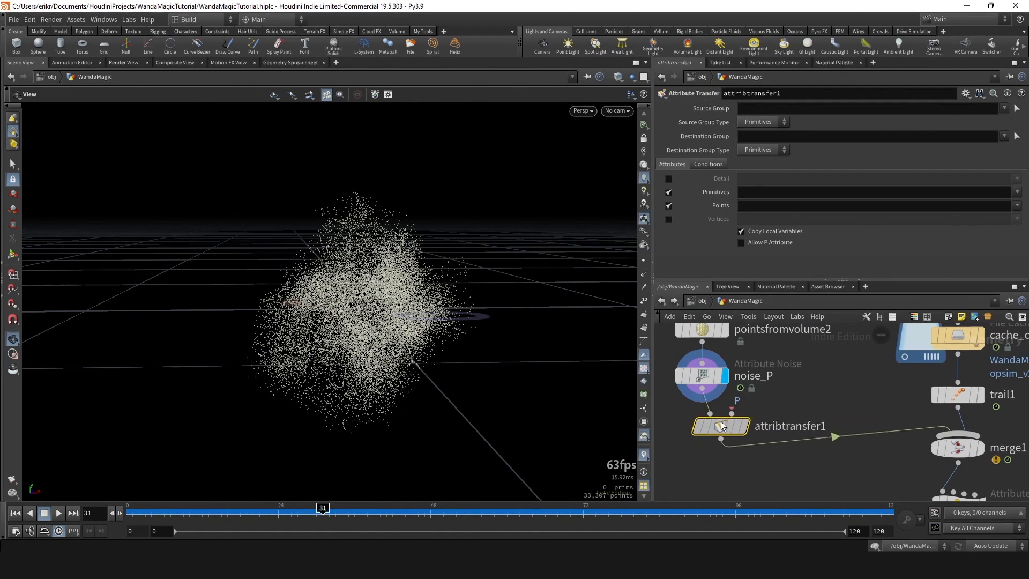
left_click(725, 425)
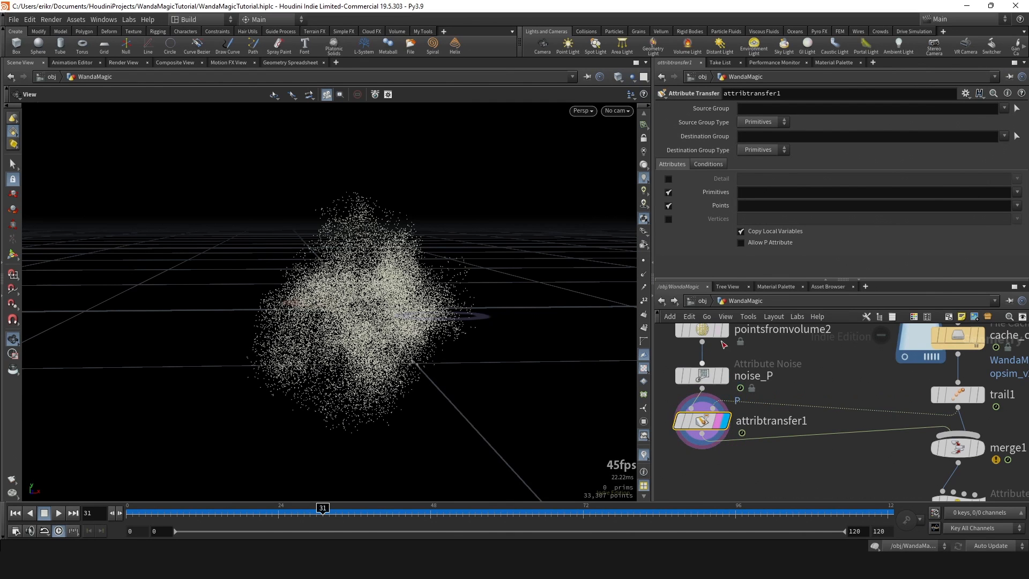
Limit attribtransfer1 to the point attribute v, with Primitives disabled, and show the velocity trails of its points.
left_click(668, 193)
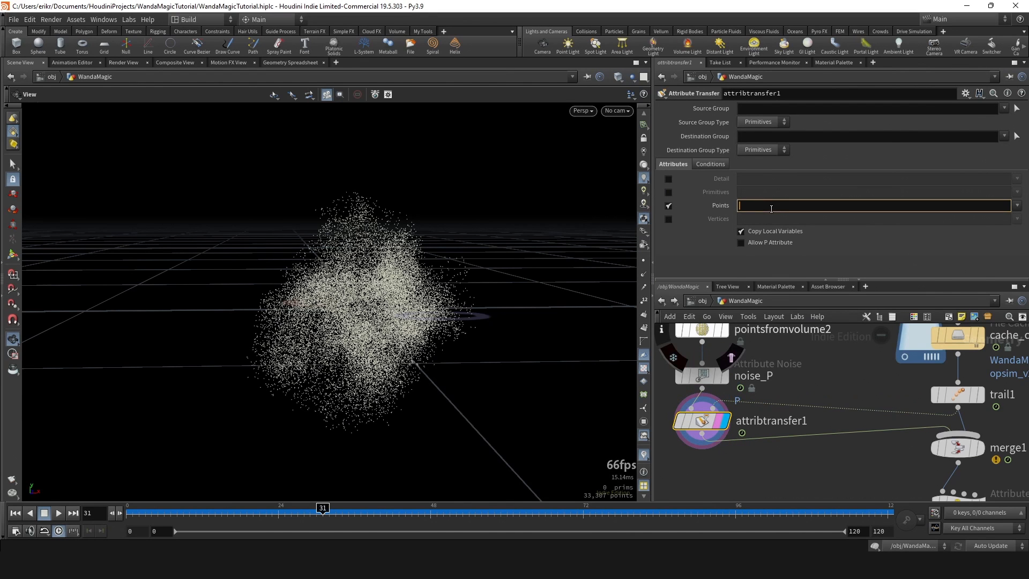
type("v")
middle_click_drag(734, 440, 758, 403)
left_click(643, 275)
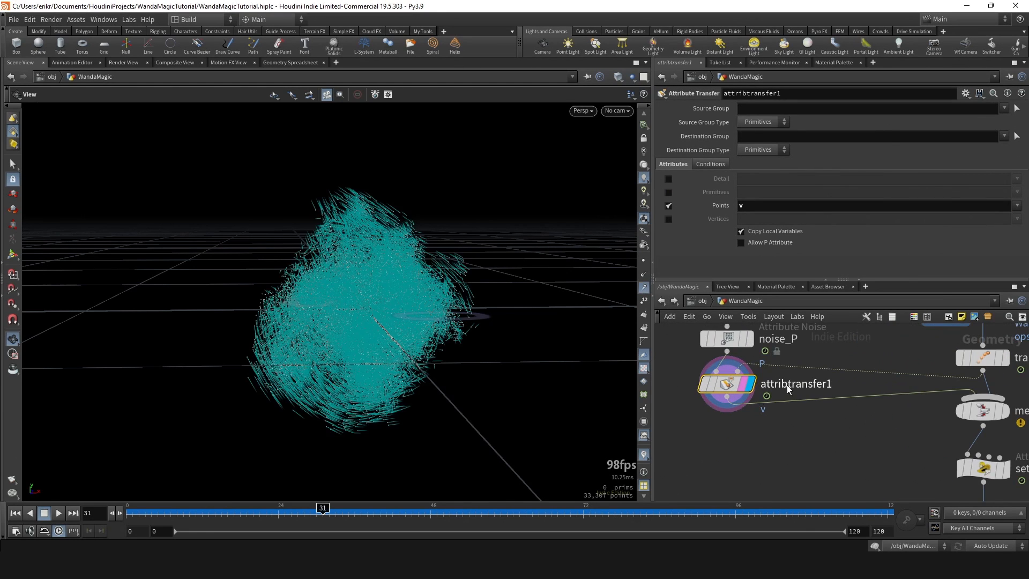
Compare the velocity trails with attribtransfer1 bypassed and active, then hide the trails and move to frame 44.
scroll(793, 370, "down", 5)
left_click_drag(876, 464, 809, 366)
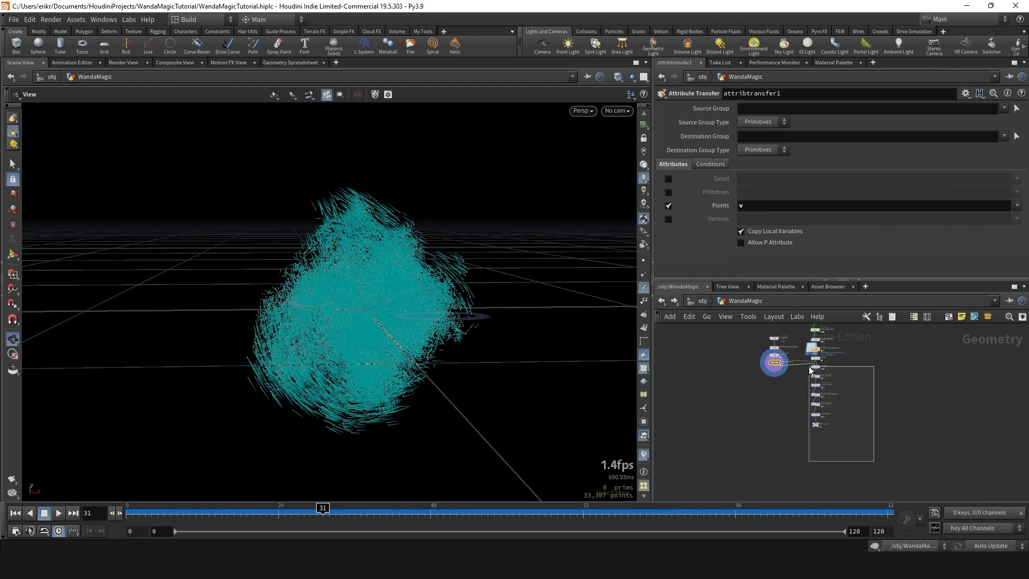
scroll(808, 366, "up", 5)
scroll(734, 364, "up", 5)
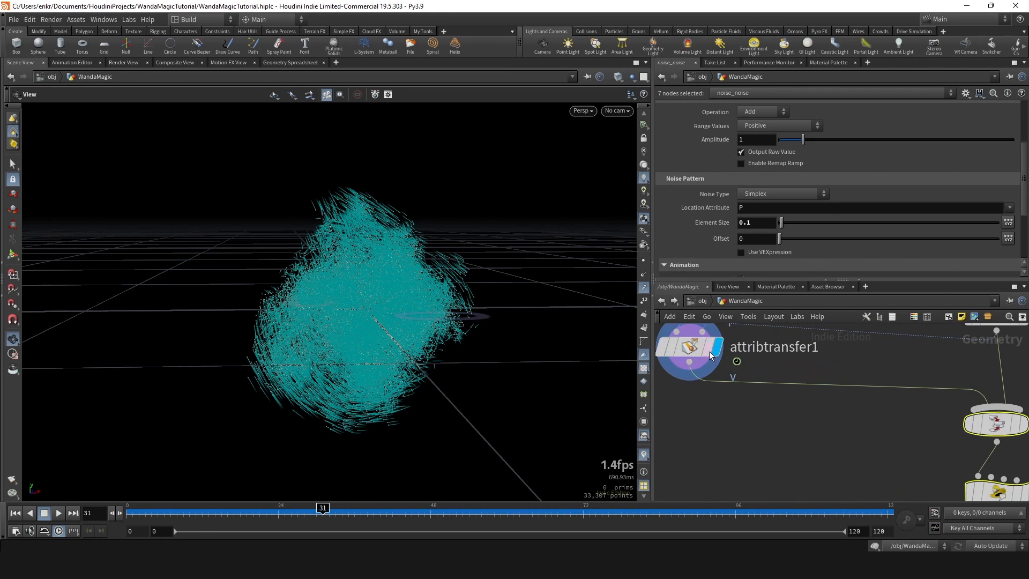
scroll(737, 375, "down", 1)
middle_click_drag(754, 404, 851, 441)
left_click(767, 381)
left_click(766, 381)
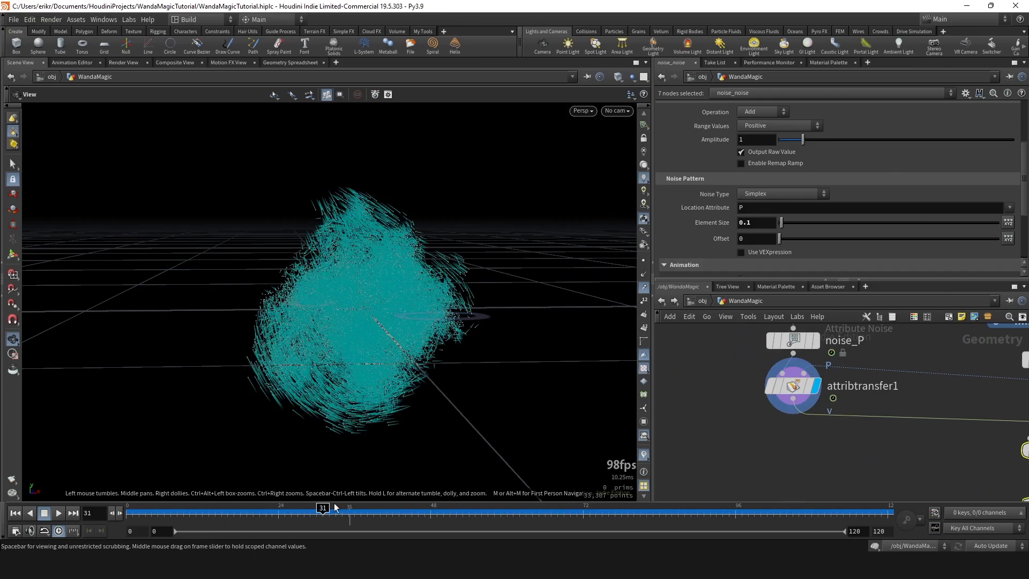
left_click(641, 285)
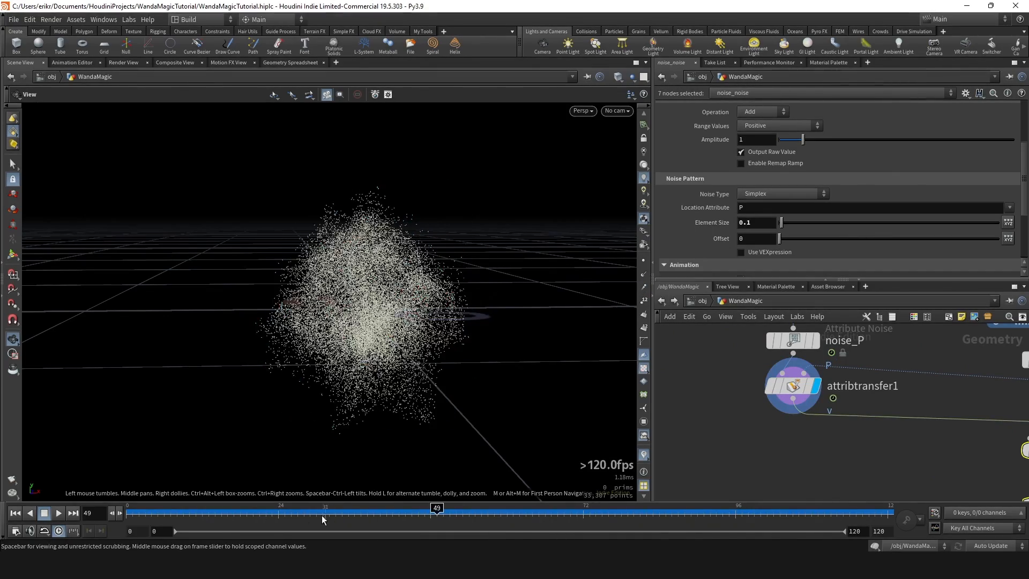
left_click_drag(321, 516, 405, 514)
Review the goal-point branch from in_goal to attribtransfer1, and display merge1 to inspect the combined particles.
scroll(751, 399, "down", 4)
middle_click_drag(776, 409, 762, 434)
middle_click_drag(733, 382, 741, 421)
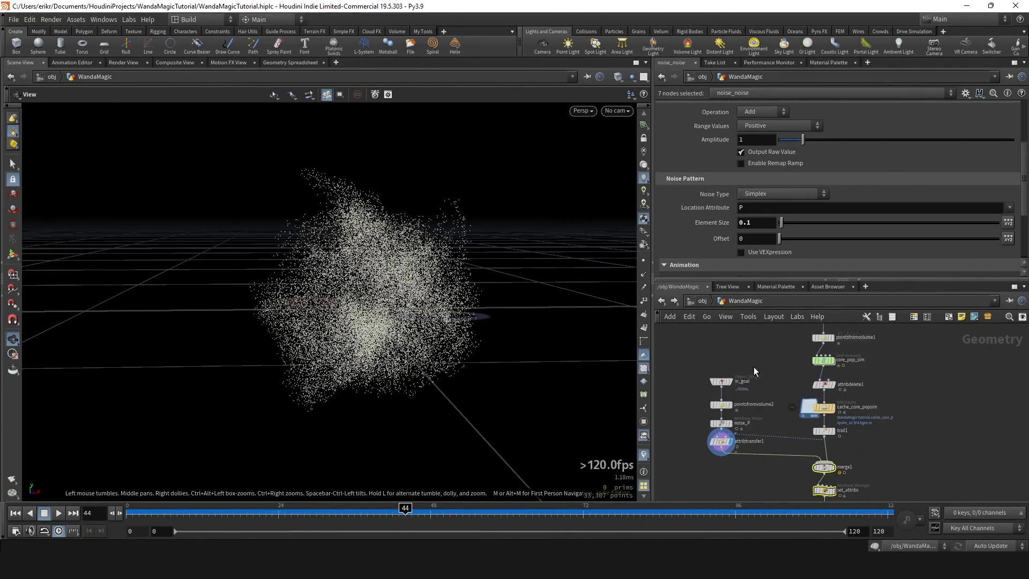
left_click_drag(753, 366, 712, 464)
middle_click_drag(756, 425, 770, 391)
scroll(768, 391, "up", 1)
scroll(852, 436, "down", 3)
middle_click_drag(852, 437, 801, 381)
scroll(781, 371, "up", 3)
left_click(802, 371)
scroll(750, 393, "down", 2)
scroll(795, 365, "up", 5)
scroll(767, 369, "up", 2)
left_click(754, 361)
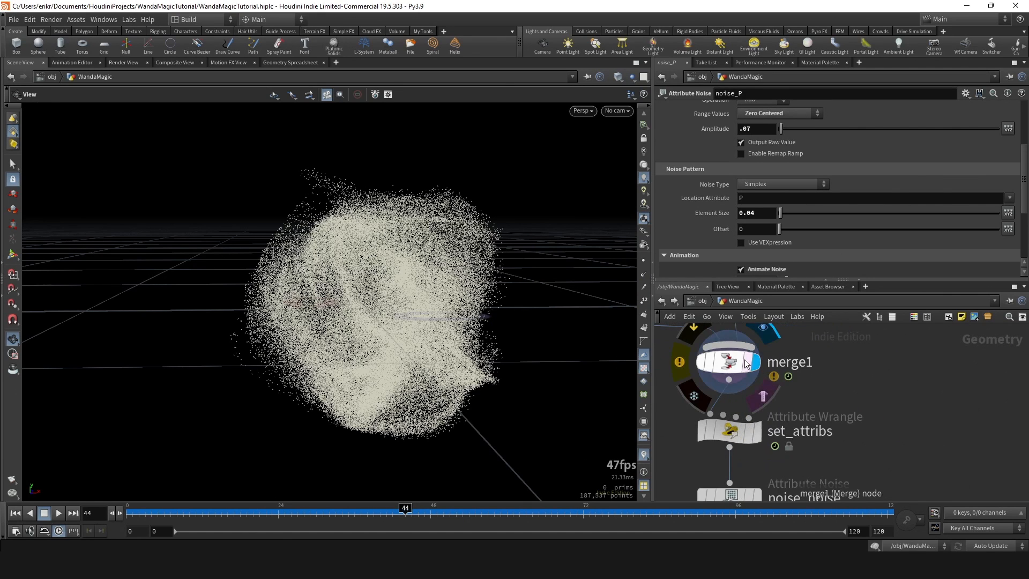
Display attribblur1 to see the coloured, blurred particles and move to frame 26.
scroll(819, 412, "down", 3)
middle_click_drag(819, 418, 816, 350)
middle_click_drag(813, 442, 798, 332)
left_click(767, 412)
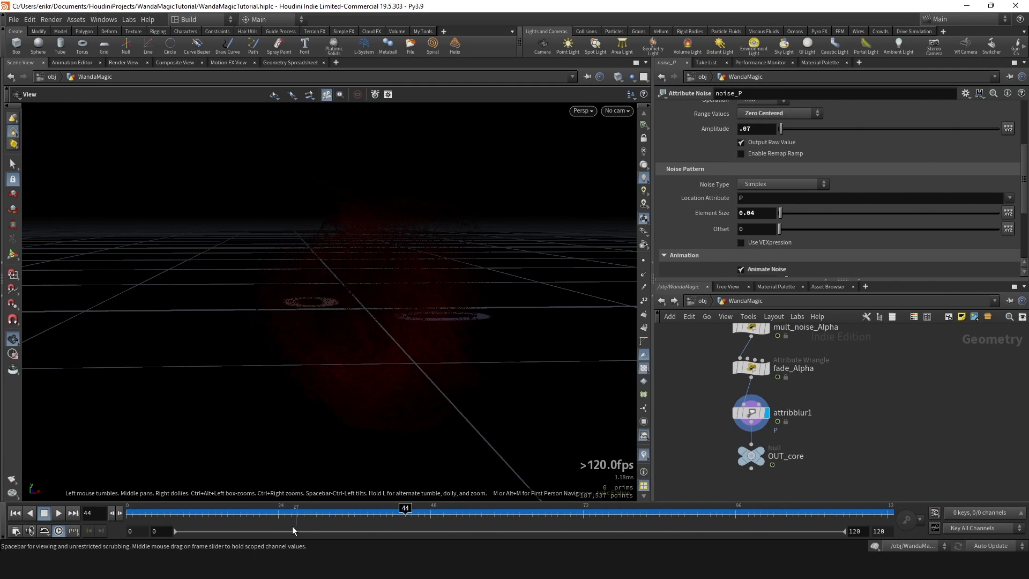
left_click_drag(281, 511, 291, 511)
Try different viewport particle display modes until the attribblur1 particles are drawn as soft points.
right_click(641, 222)
left_click(673, 474)
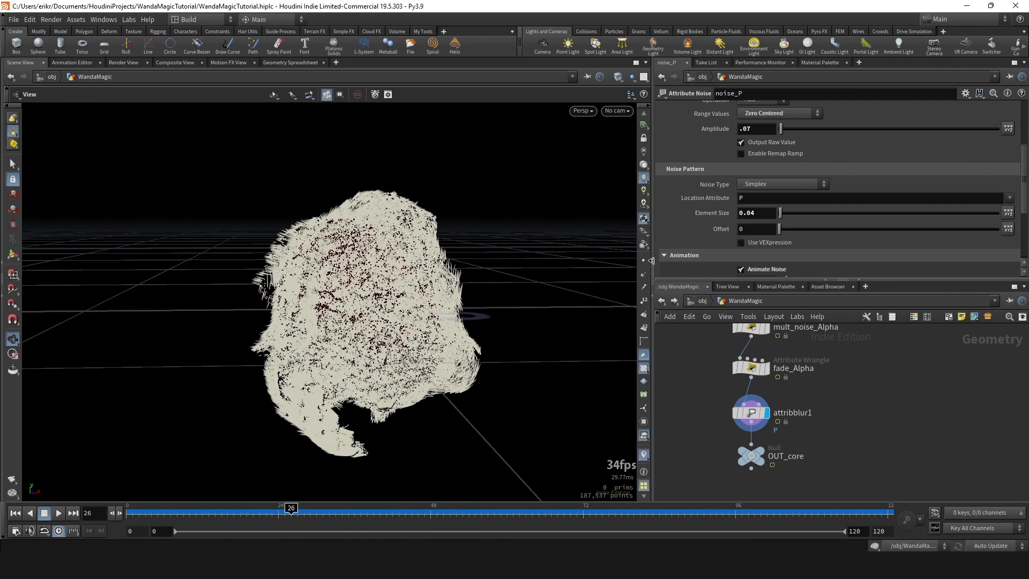
right_click(644, 211)
right_click(644, 218)
left_click(678, 492)
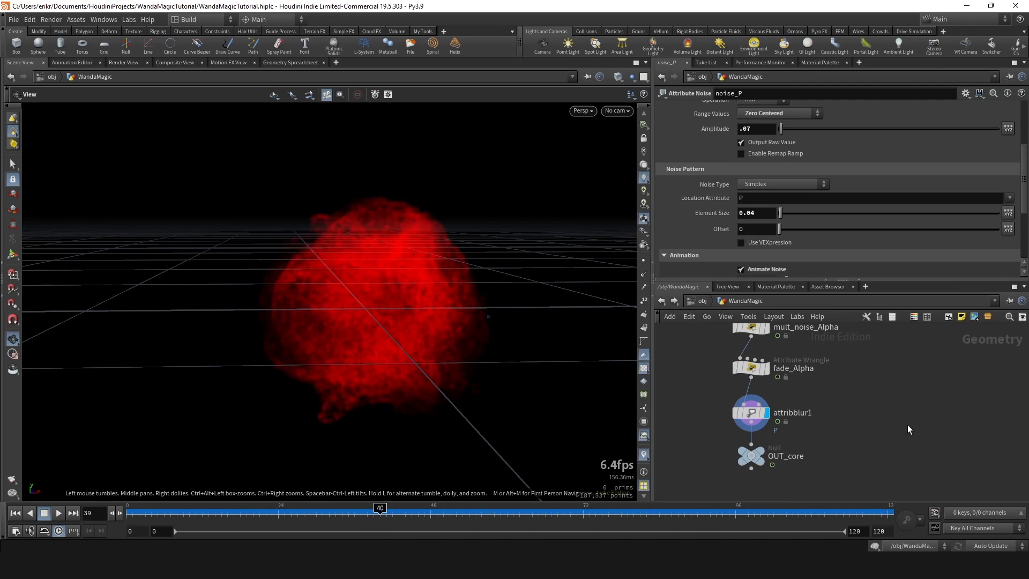
Bypass merge1 and reactivate it to compare the final particles with and without the merged branches at frame 40.
scroll(840, 402, "down", 5)
scroll(839, 402, "up", 5)
left_click(831, 434)
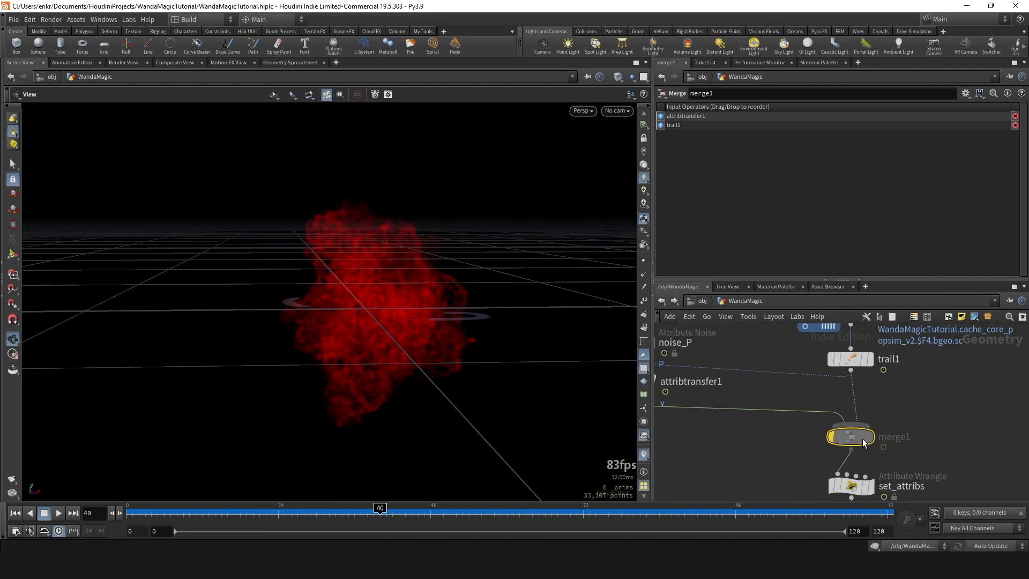
left_click(830, 439)
scroll(895, 407, "down", 2)
scroll(858, 399, "down", 4)
middle_click_drag(913, 487, 847, 408)
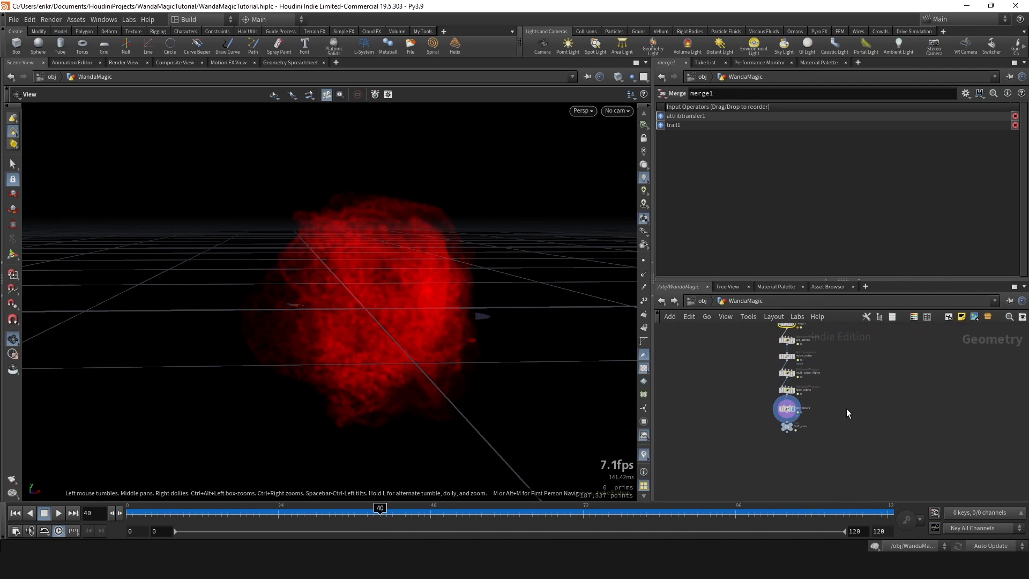
Switch to the render view and move the timeline to frame 58.
scroll(819, 405, "up", 4)
left_click(119, 63)
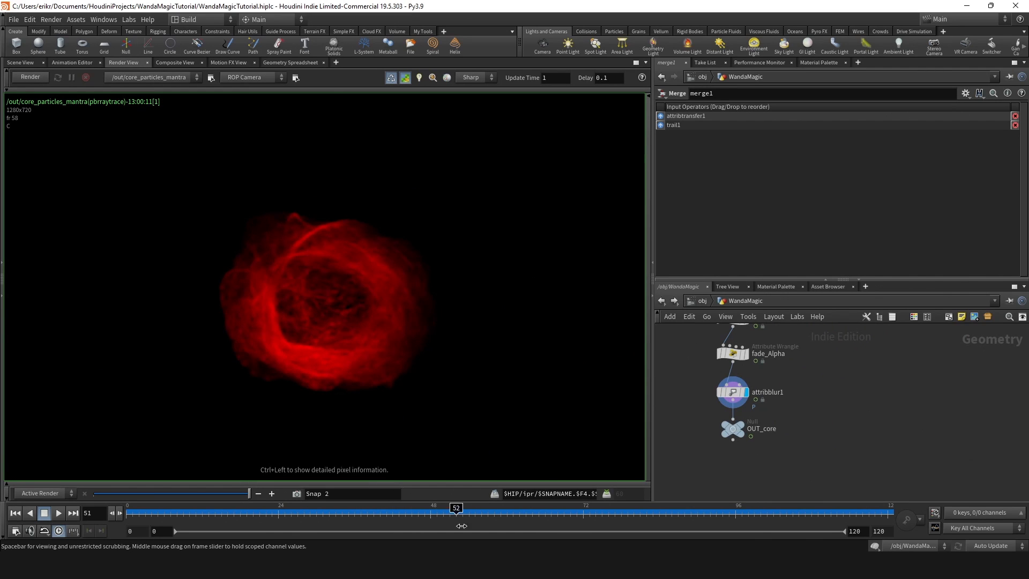
left_click_drag(492, 521, 494, 519)
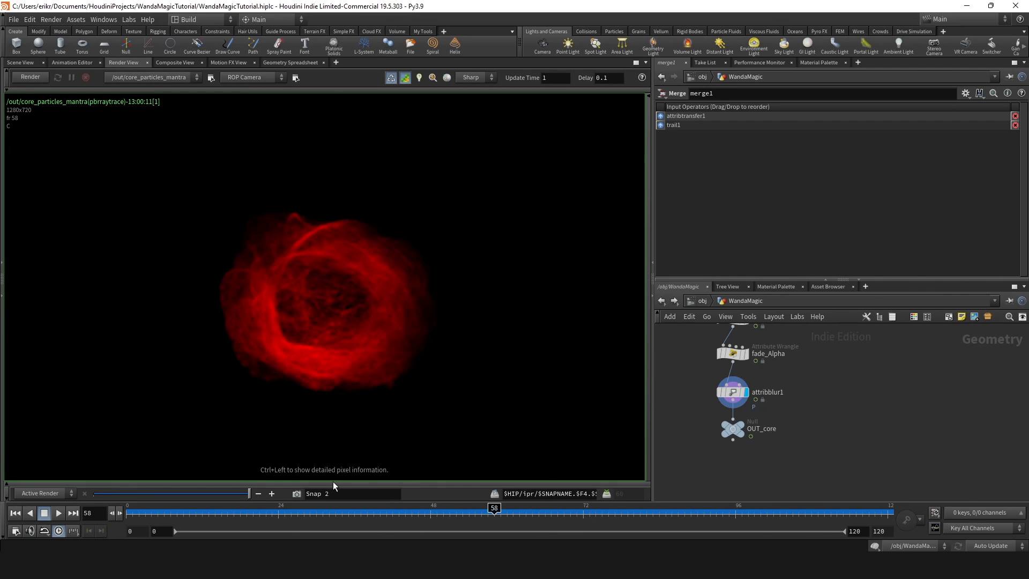
Take a snapshot in the render view and render core_particles_mantra at frame 58 to examine the core particles up close and in full.
left_click(297, 493)
scroll(420, 249, "down", 3)
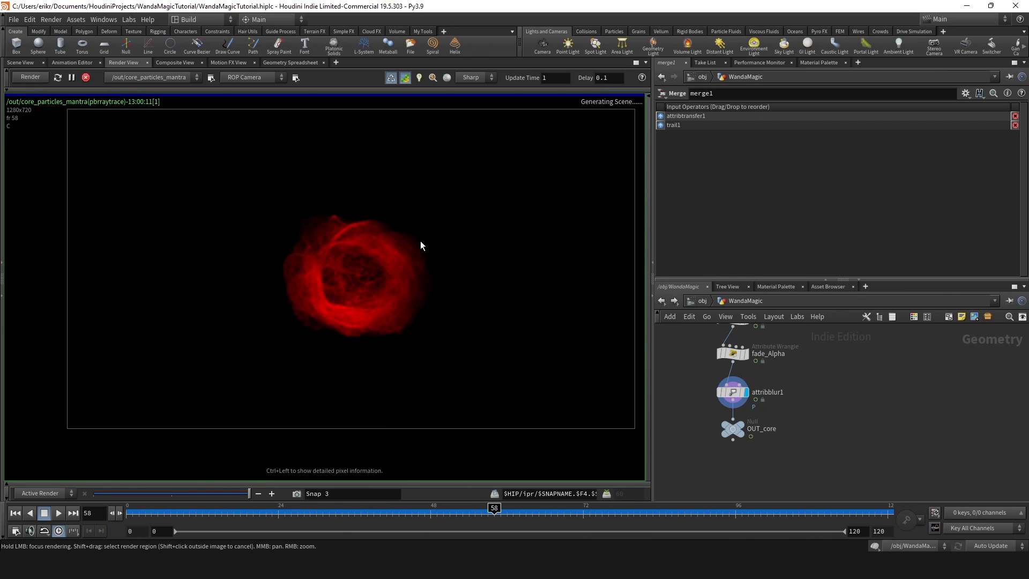
scroll(368, 263, "up", 2)
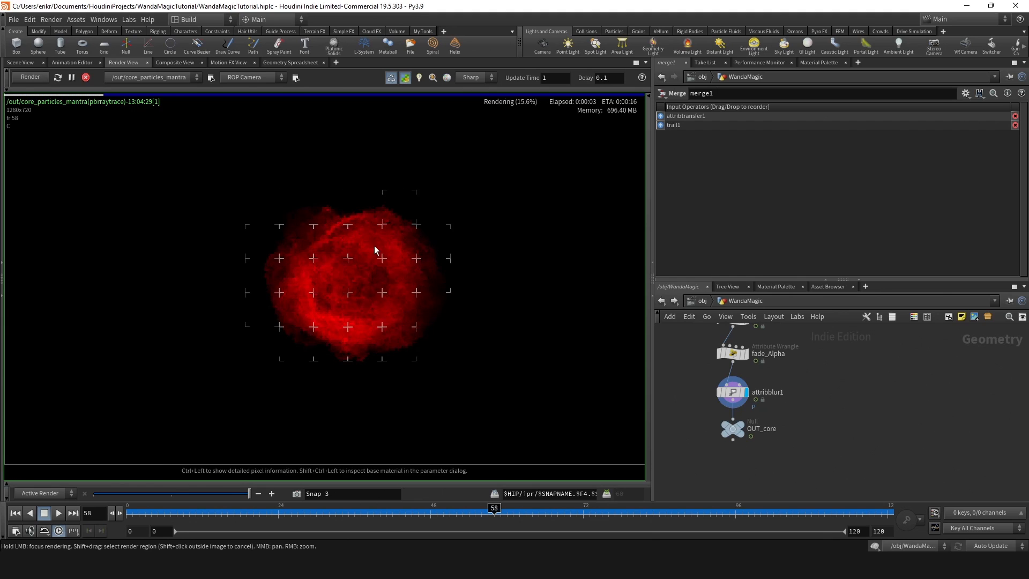
scroll(343, 262, "up", 1)
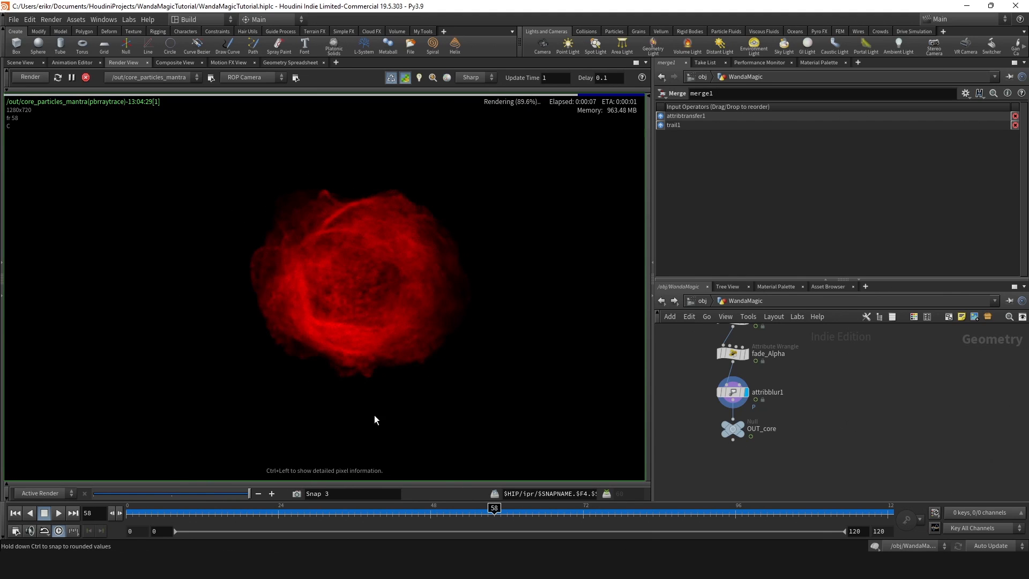
scroll(402, 300, "down", 3)
right_click_drag(408, 292, 379, 301)
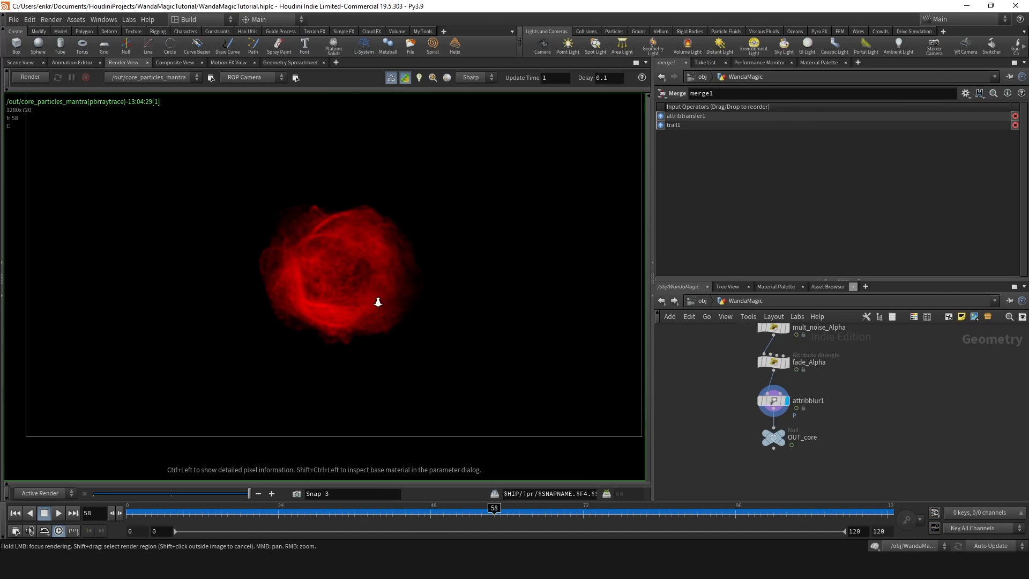
middle_click_drag(399, 289, 386, 306)
right_click_drag(386, 305, 409, 308)
Return to the scene view and inspect the attribblur1 particles from another angle.
middle_click_drag(733, 383, 775, 392)
scroll(774, 392, "down", 3)
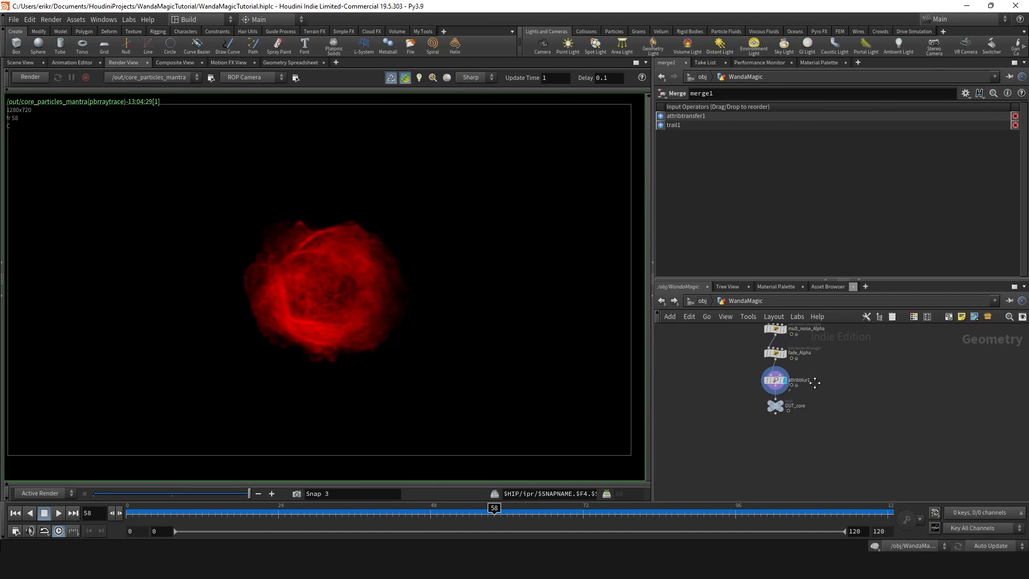
left_click(27, 64)
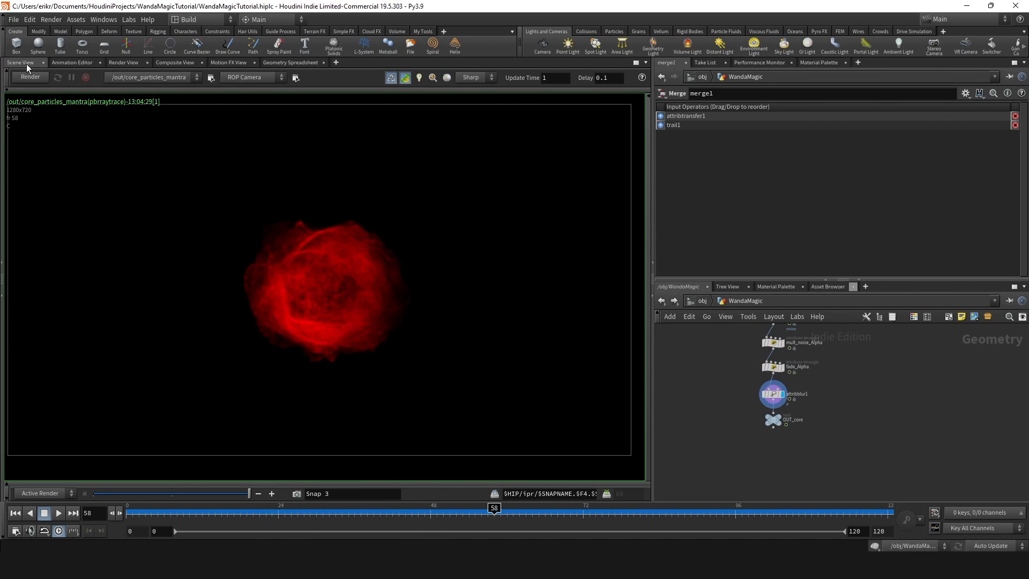
left_click_drag(384, 241, 363, 275)
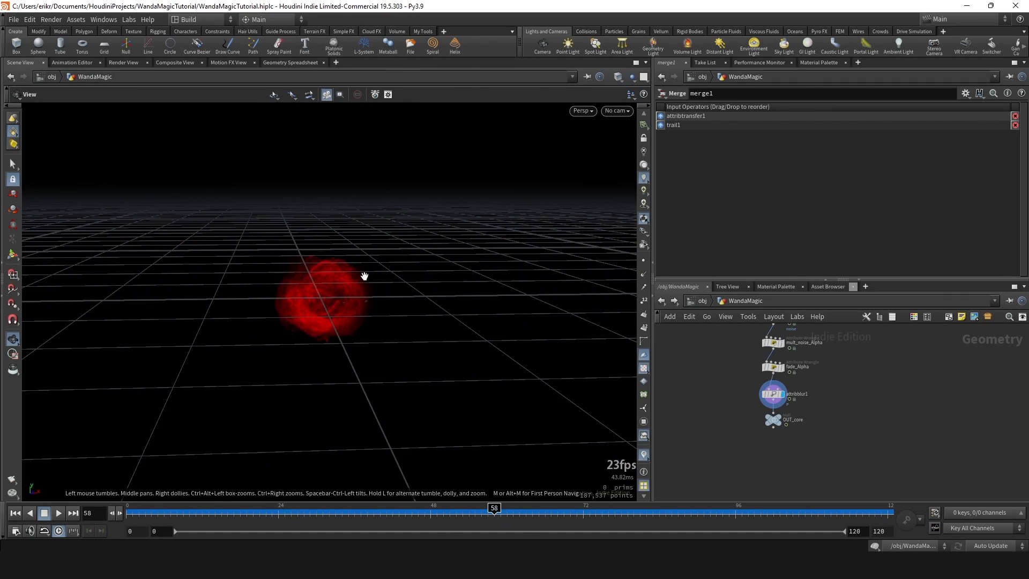